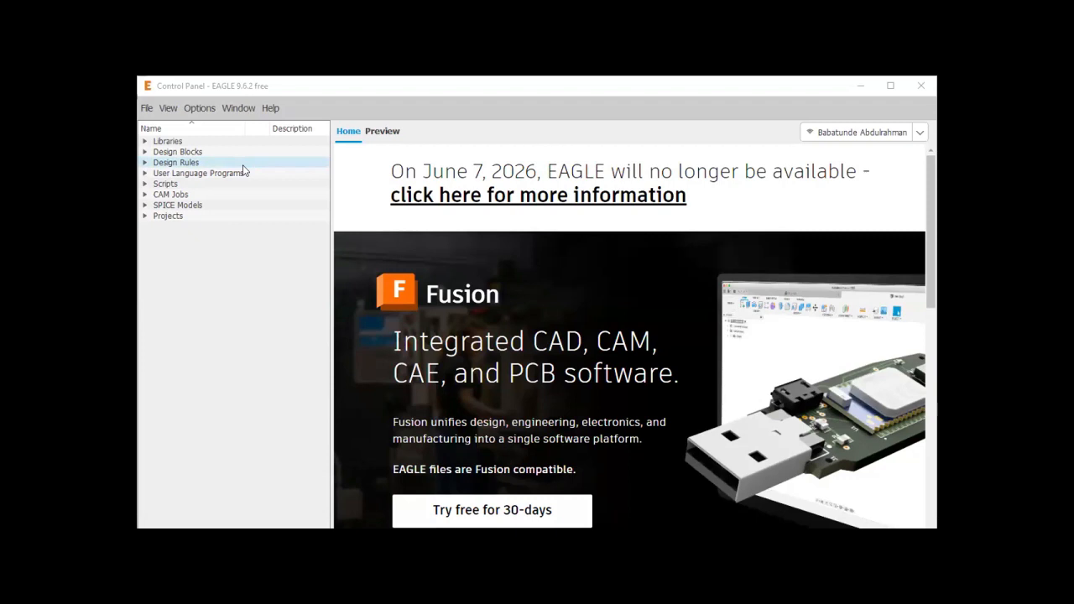
Step: Create a new schematic from the control panel
{"action": "left_click", "coordinate": [145, 109]}
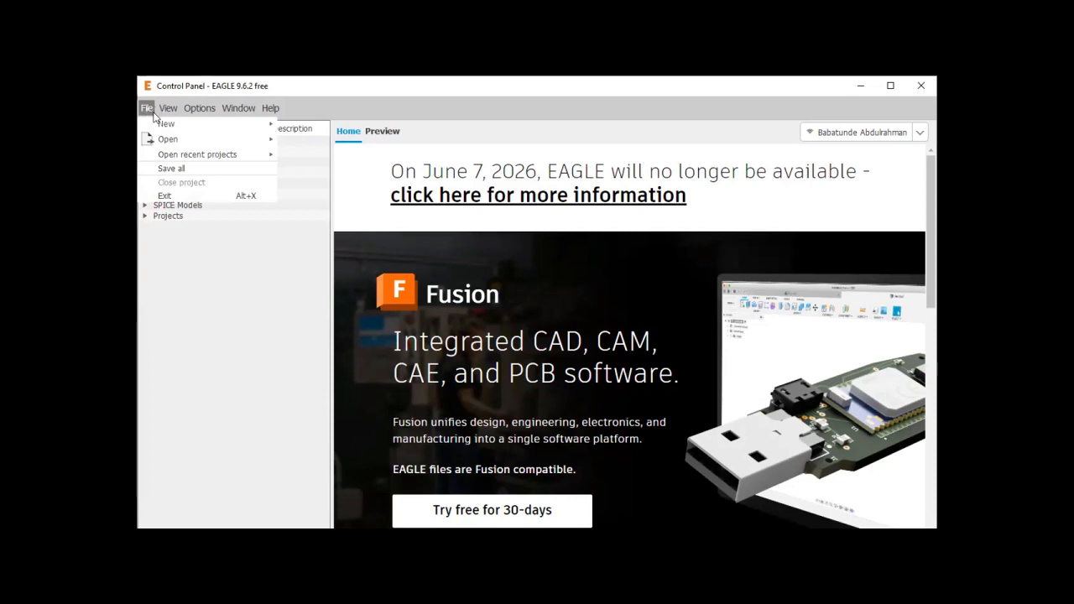
{"action": "mouse_move", "coordinate": [235, 122]}
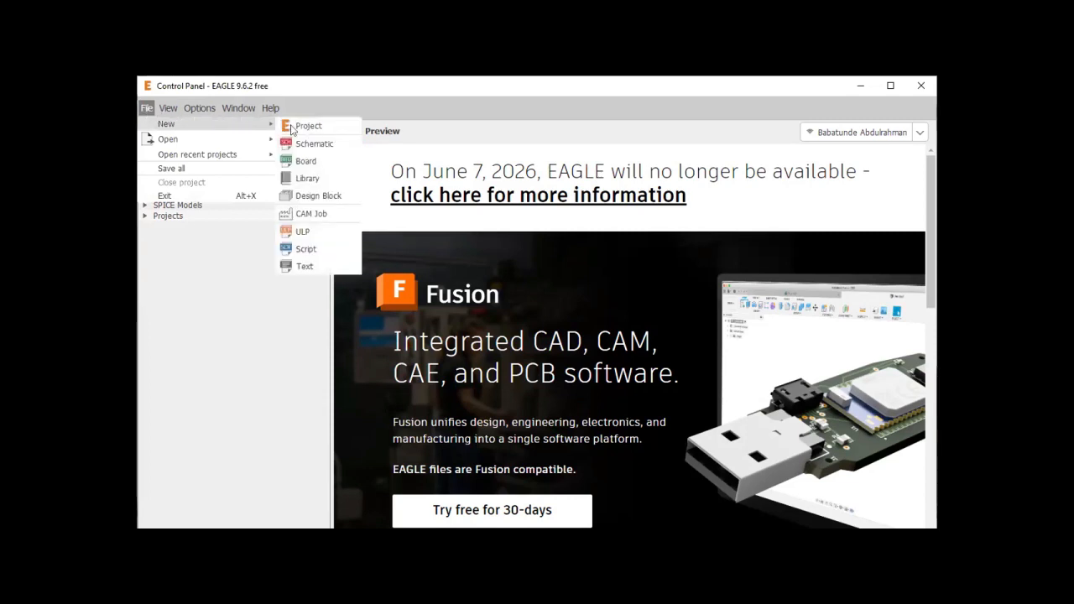
{"action": "left_click", "coordinate": [330, 145]}
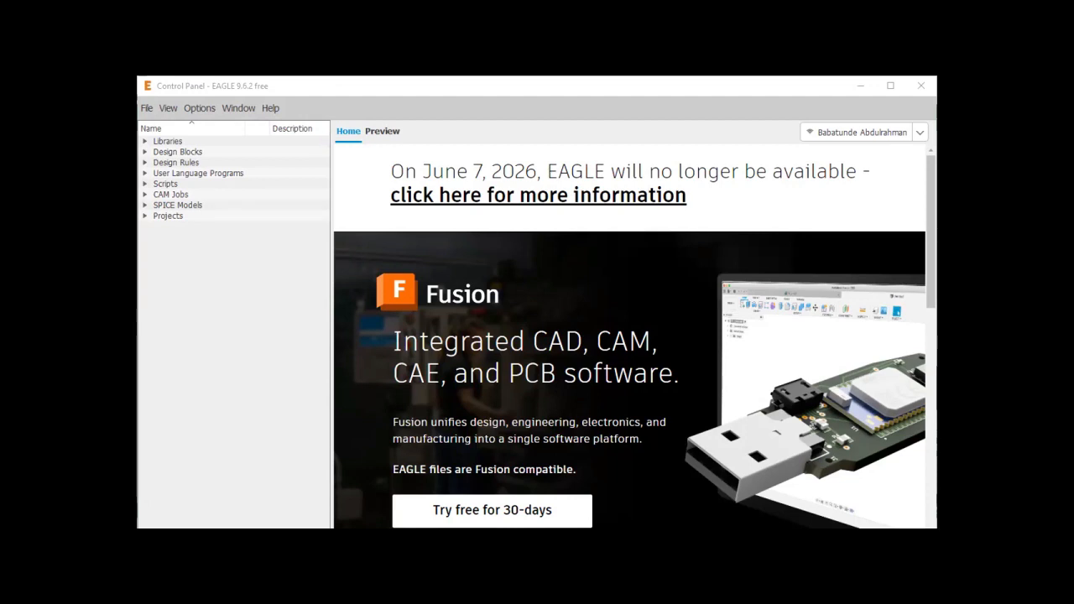
Step: Save the new schematic as myFourthDesign in the EAGLE projects folder
{"action": "key", "text": "alt+f"}
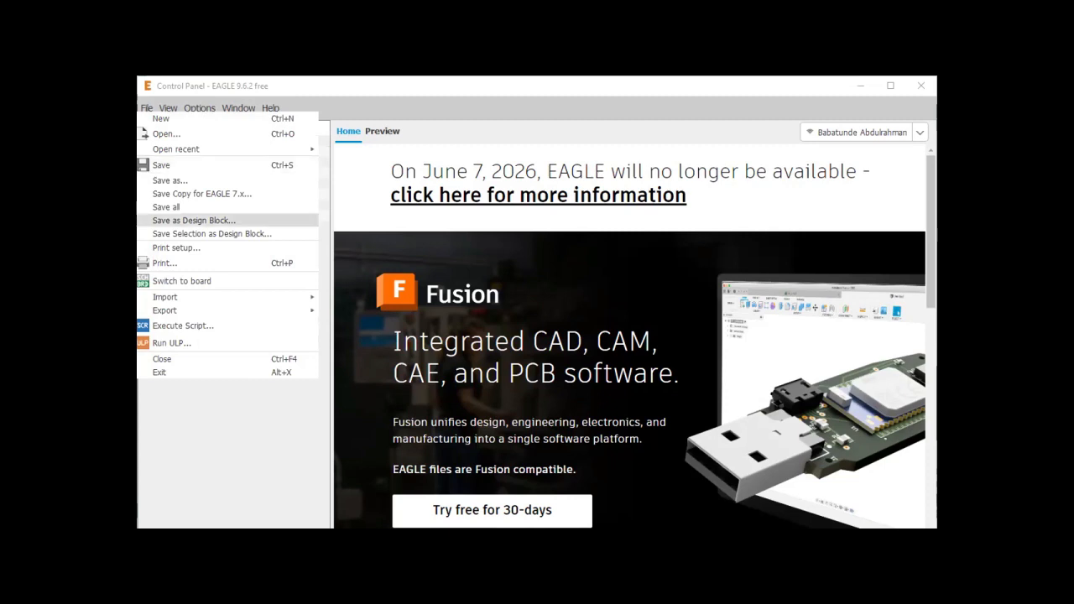
{"action": "left_click", "coordinate": [168, 166]}
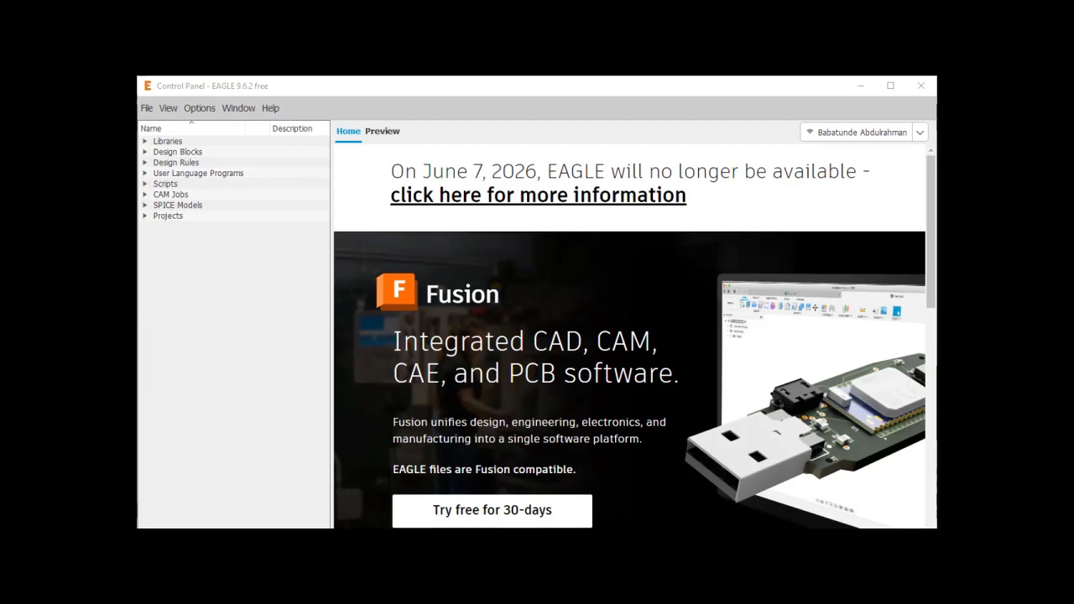
{"action": "type", "text": "m"}
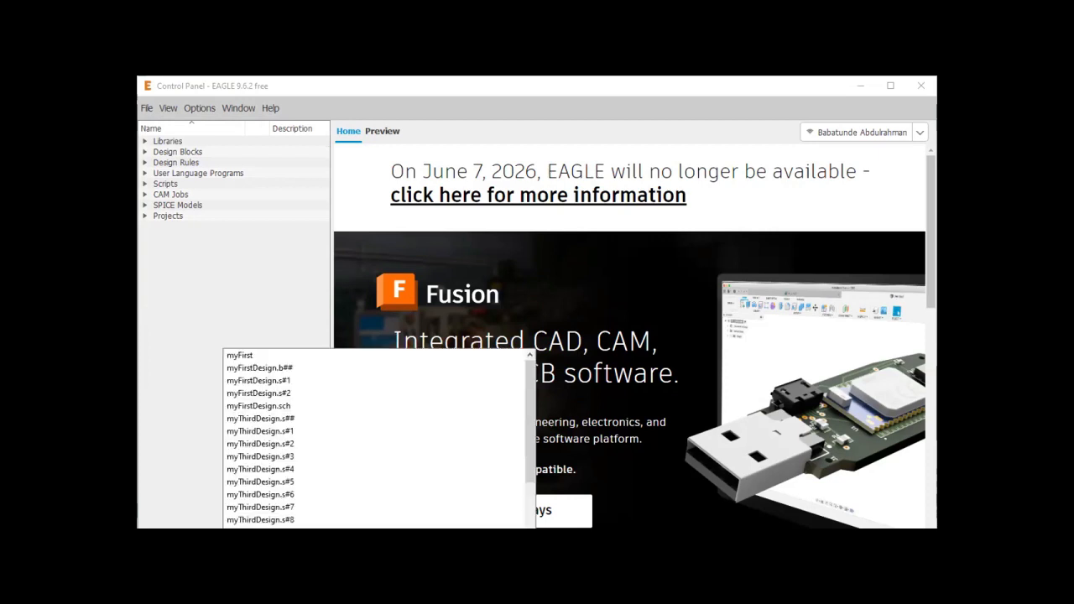
{"action": "type", "text": "S"}
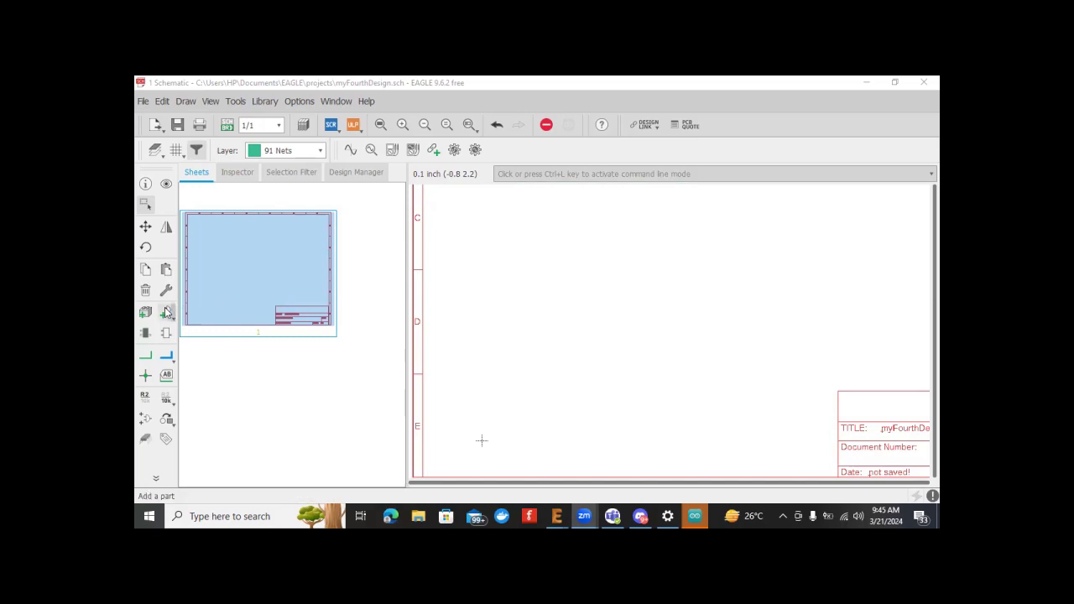
Step: Search the part library for diode and place one DIODE from the ngspice-simulation library in the upper middle of the visible sheet area
{"action": "left_click", "coordinate": [162, 309]}
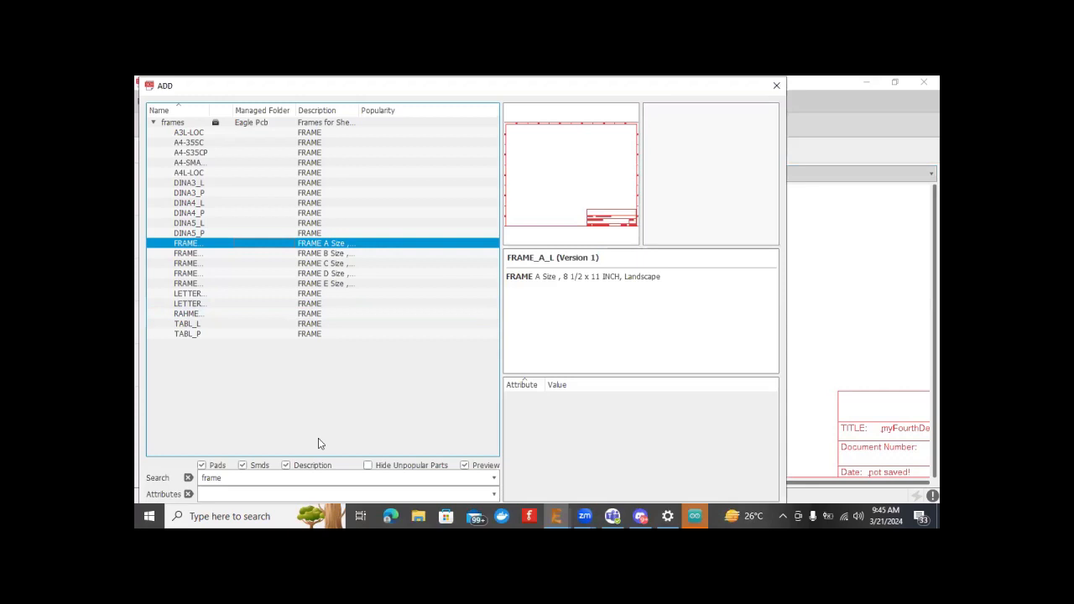
{"action": "double_click", "coordinate": [227, 479]}
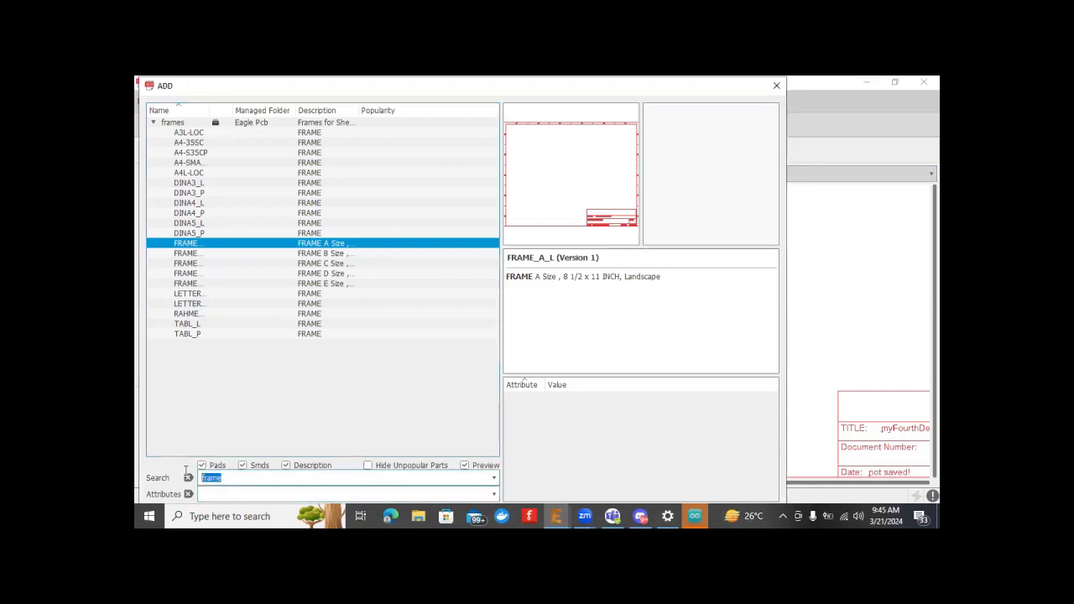
{"action": "type", "text": "diode"}
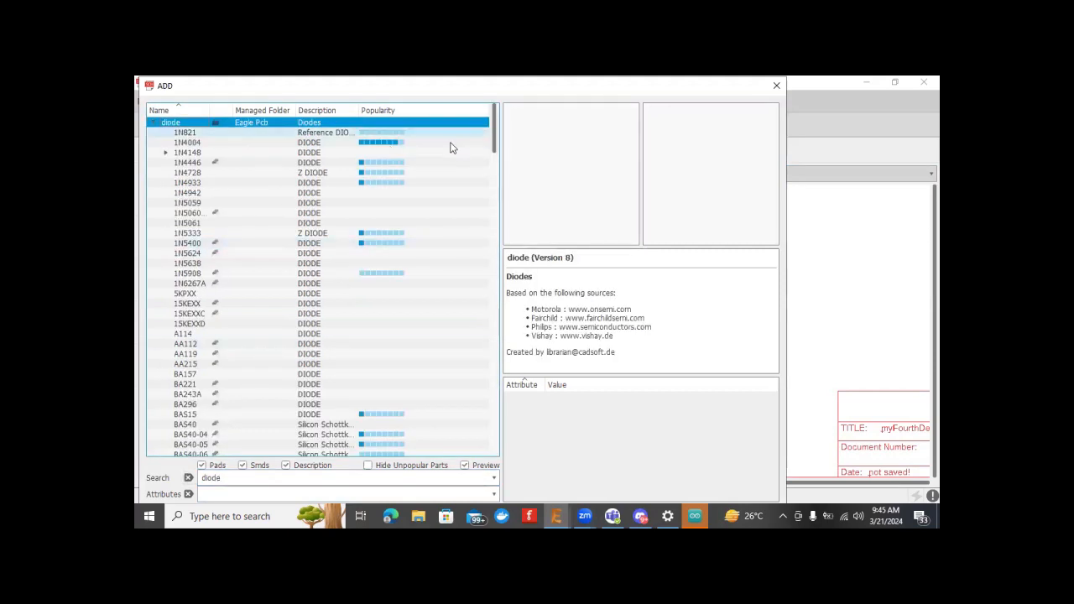
{"action": "left_click", "coordinate": [153, 123]}
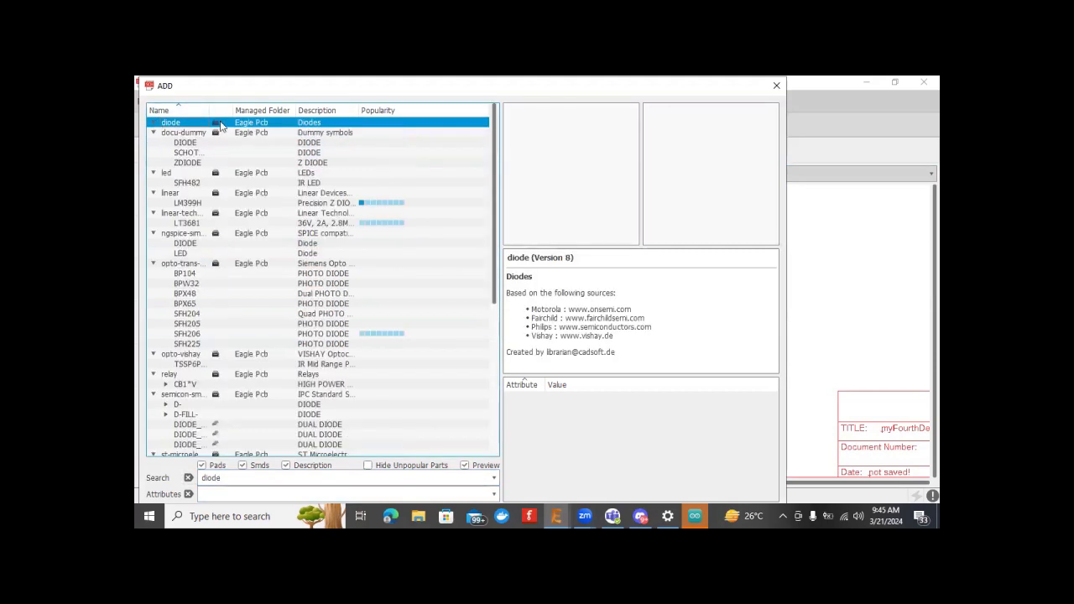
{"action": "left_click", "coordinate": [192, 237]}
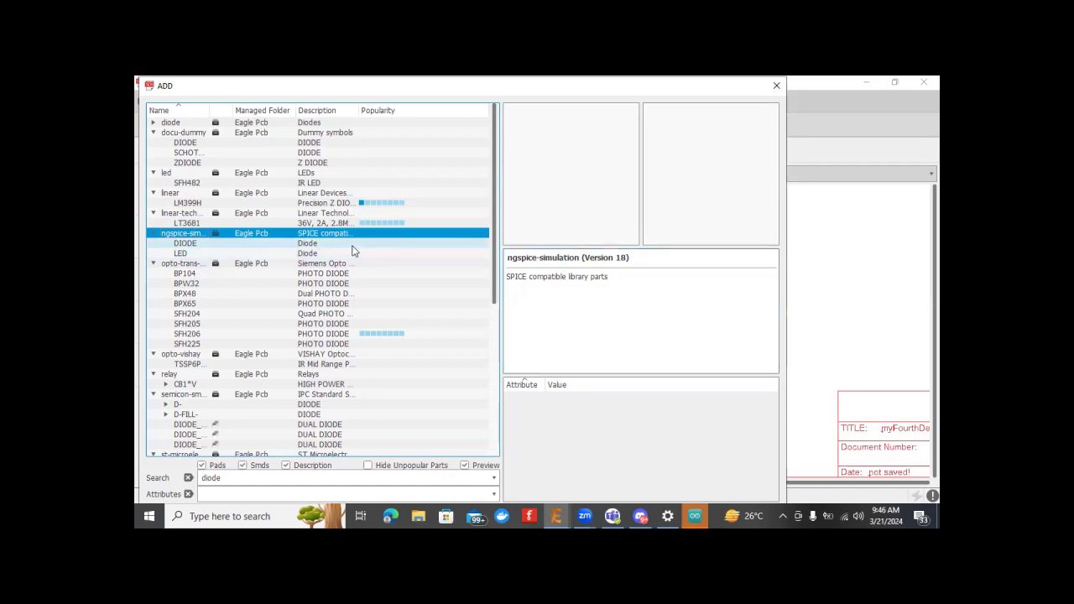
{"action": "left_click", "coordinate": [308, 244]}
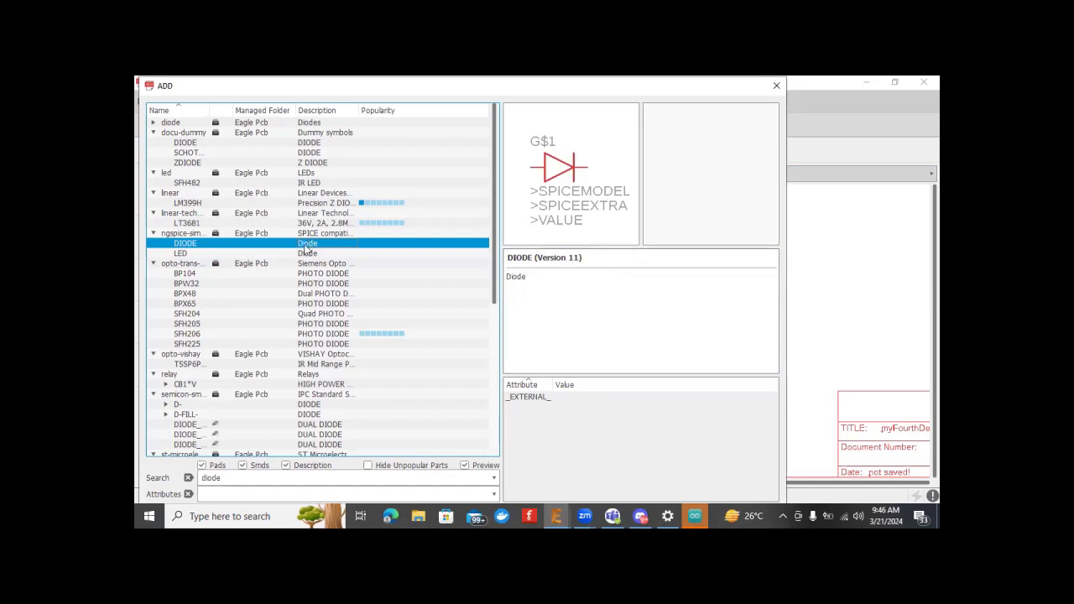
{"action": "left_click", "coordinate": [304, 253]}
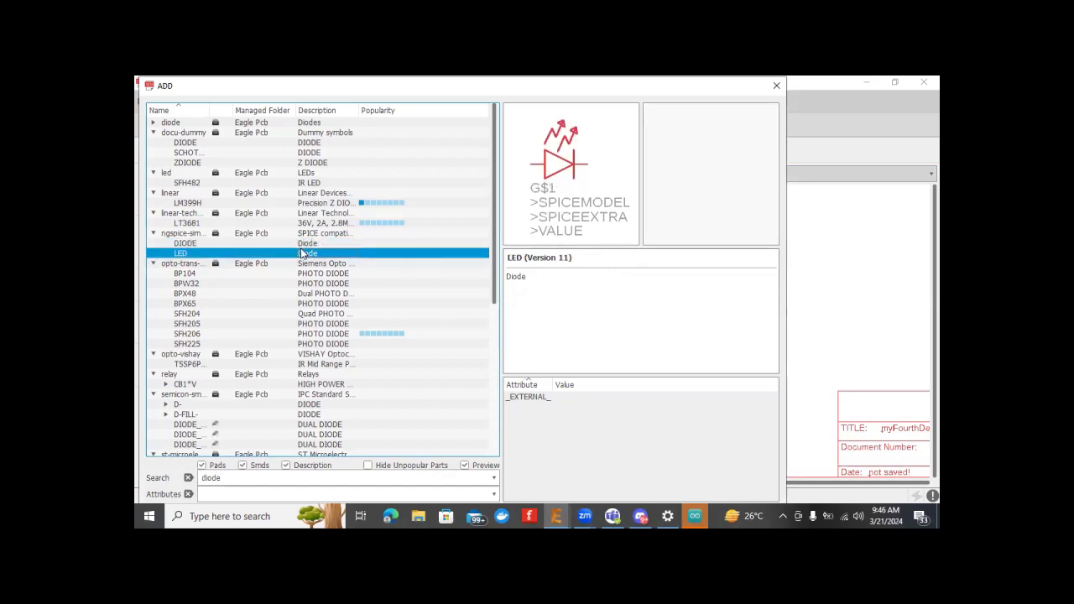
{"action": "left_click", "coordinate": [223, 242]}
{"action": "double_click", "coordinate": [222, 243]}
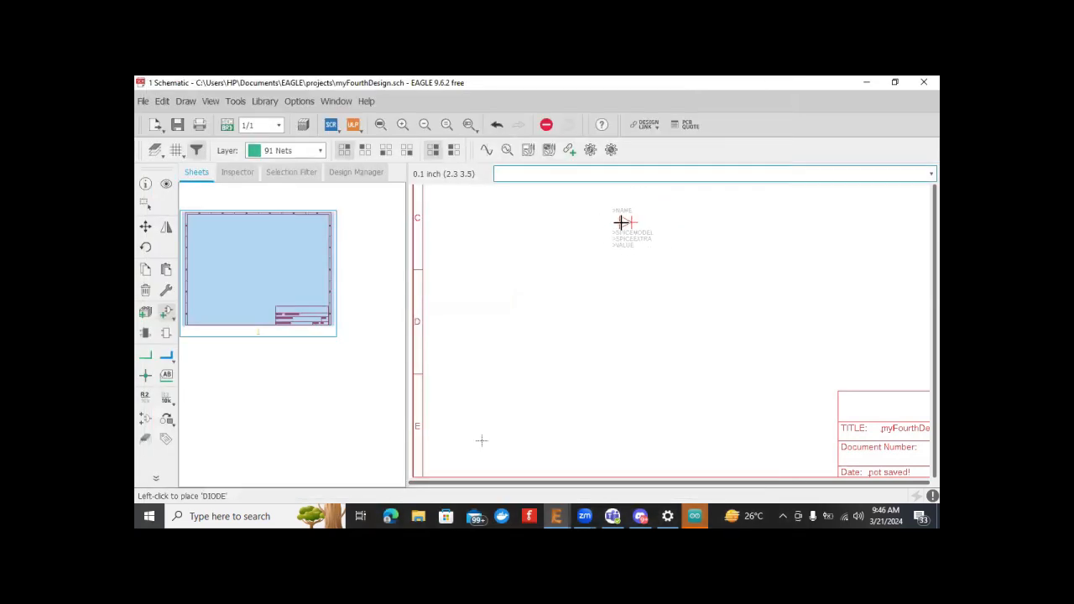
{"action": "left_click", "coordinate": [619, 221]}
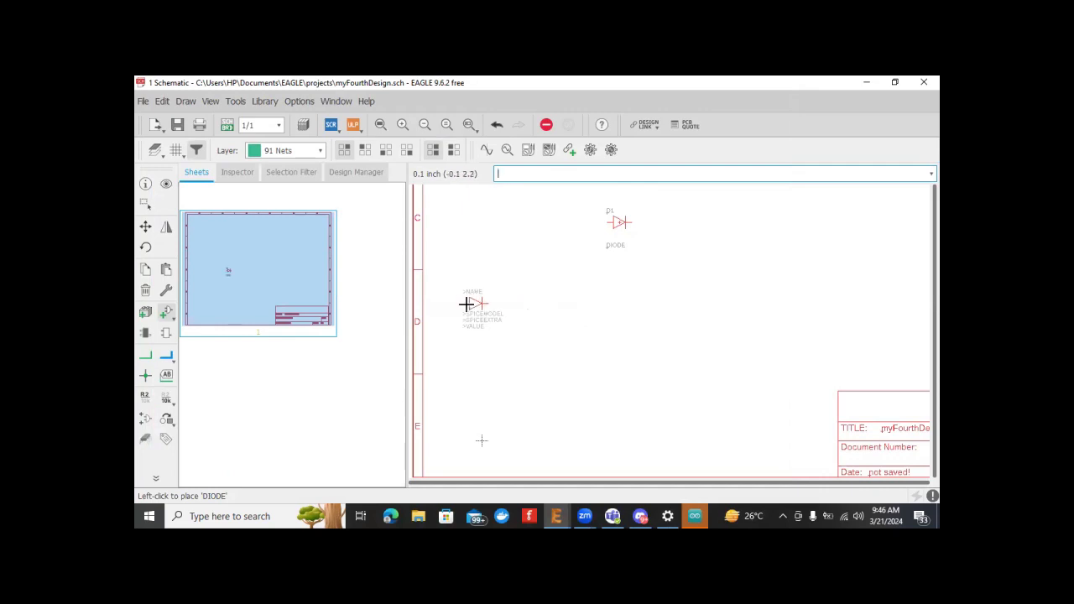
{"action": "key", "text": "Escape"}
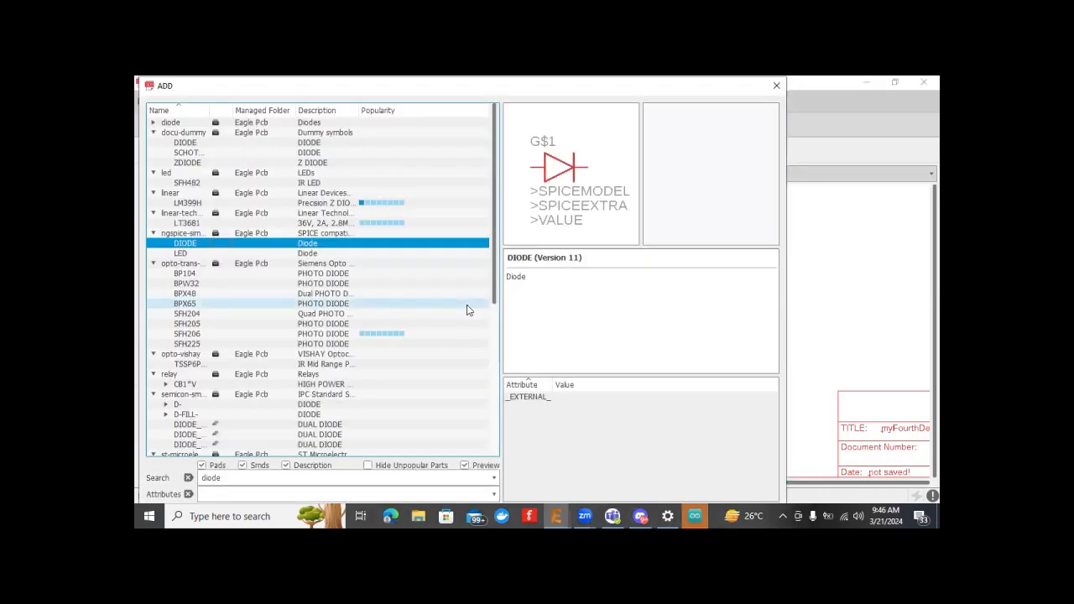
Step: Place three LED parts from the ngspice-simulation library in a rough column to the left of the diode
{"action": "left_click", "coordinate": [394, 254]}
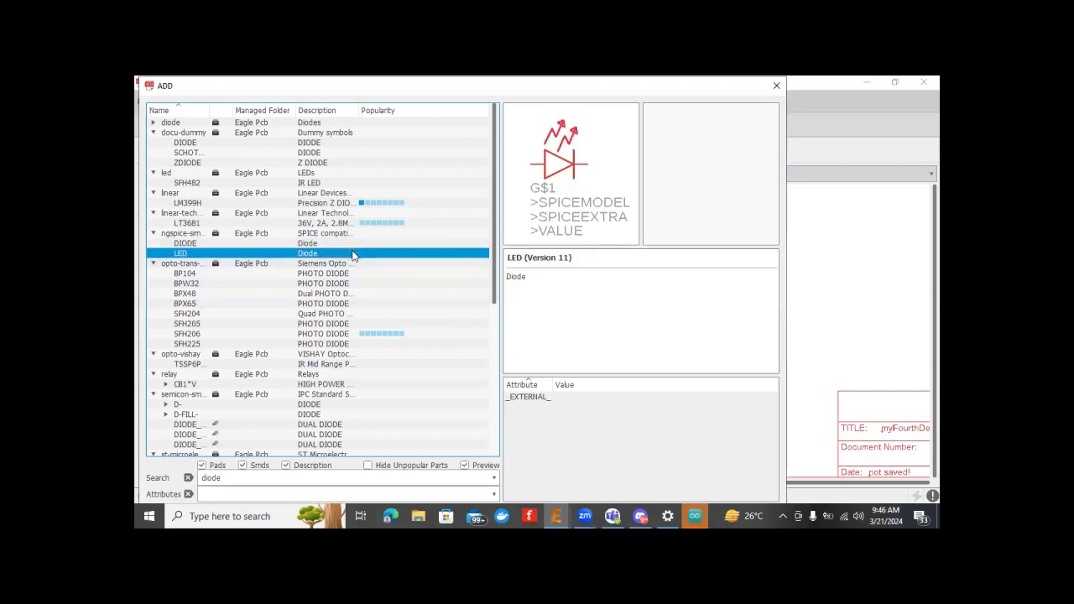
{"action": "double_click", "coordinate": [352, 254]}
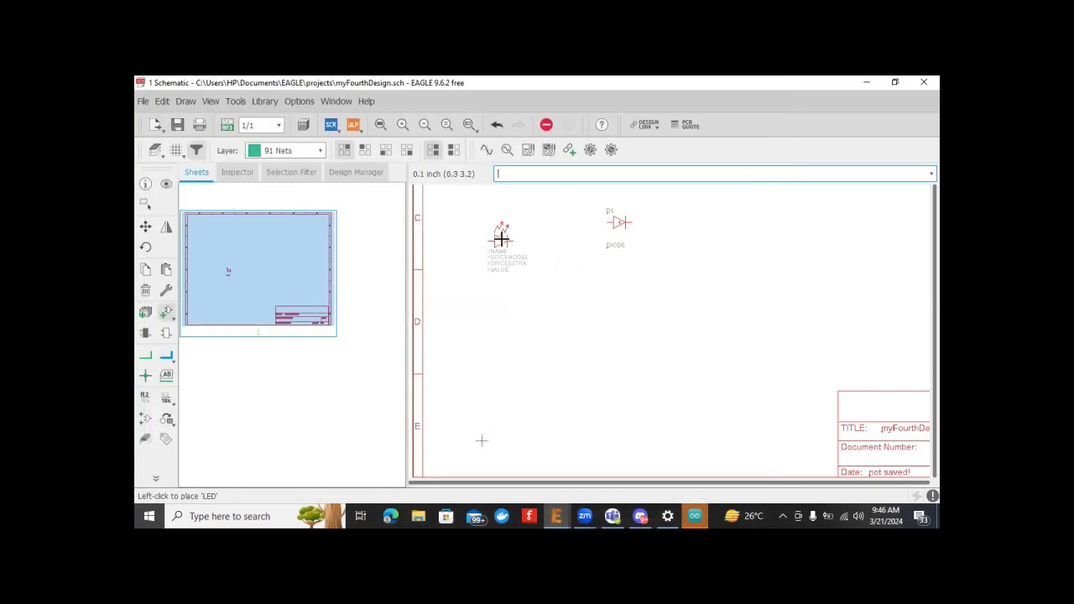
{"action": "left_click", "coordinate": [494, 284]}
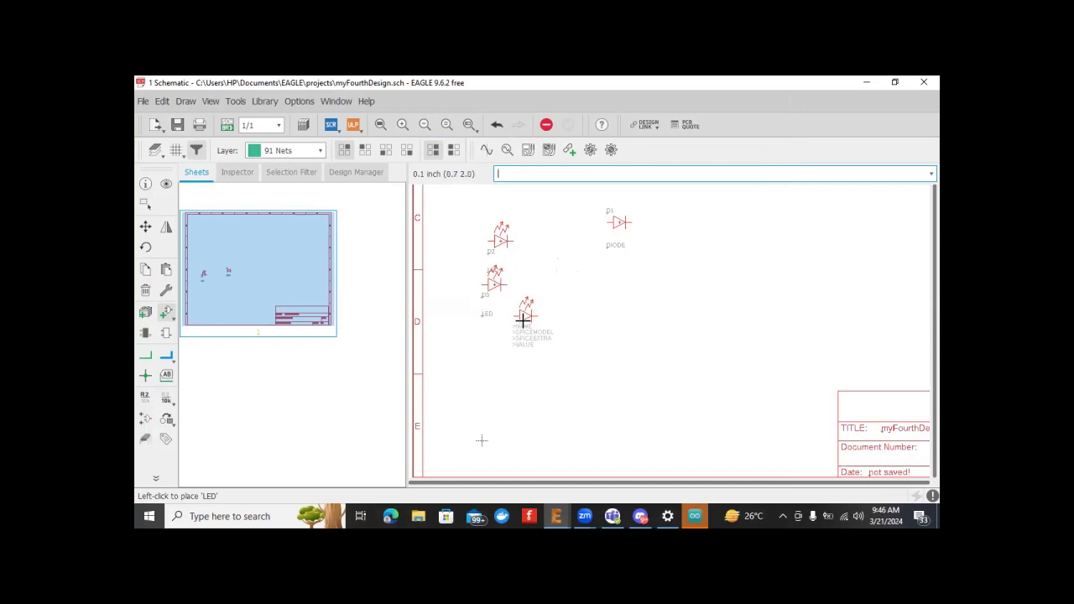
{"action": "left_click", "coordinate": [505, 327]}
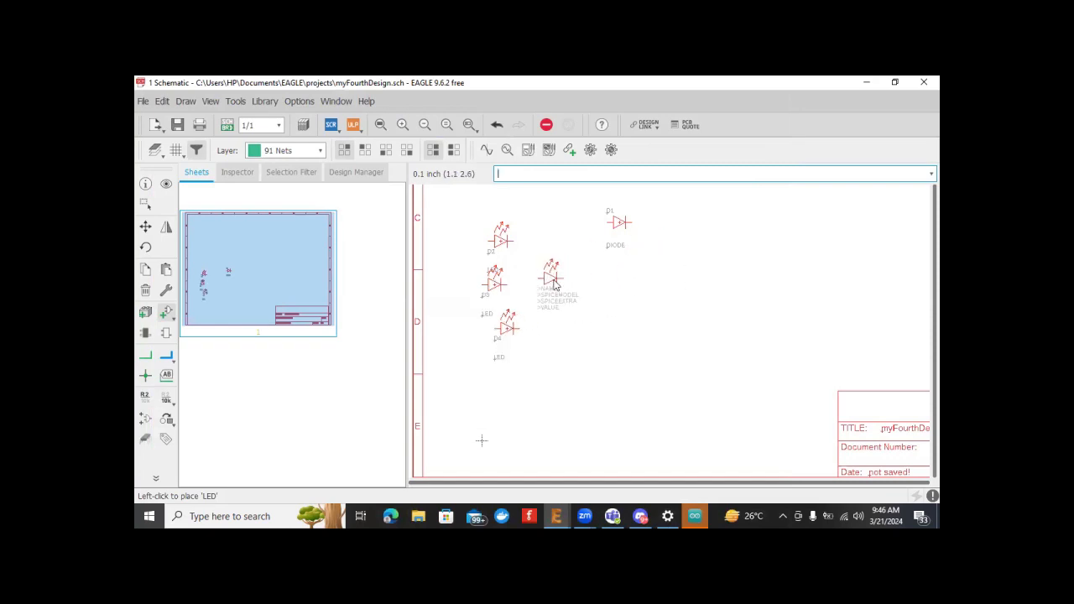
{"action": "key", "text": "Escape"}
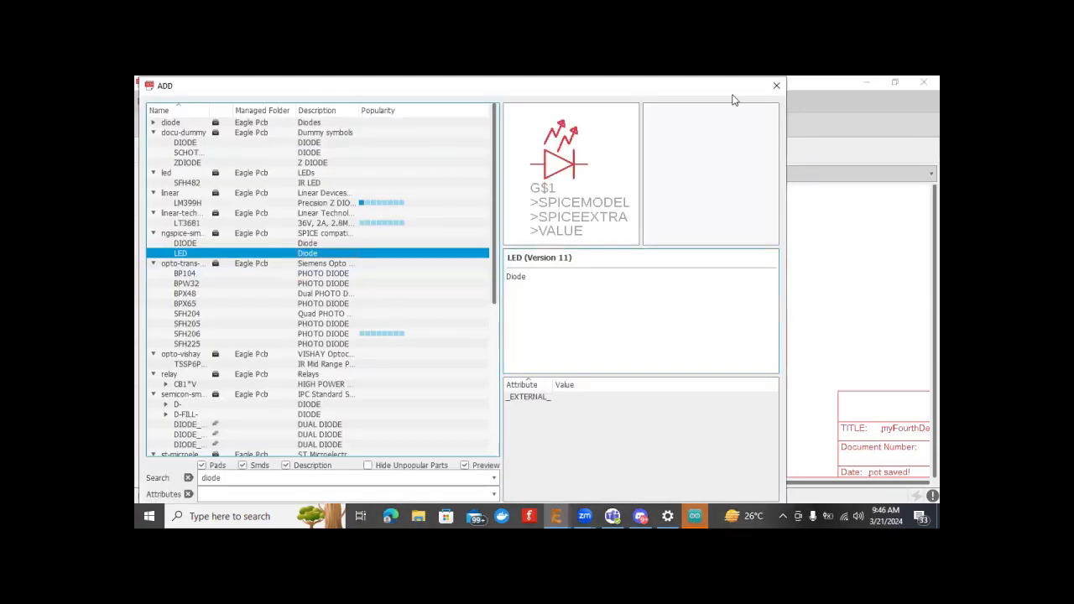
Step: Close the part browser and write the note "LEDs = Light Emitting Diodes" in the command line
{"action": "left_click", "coordinate": [776, 86]}
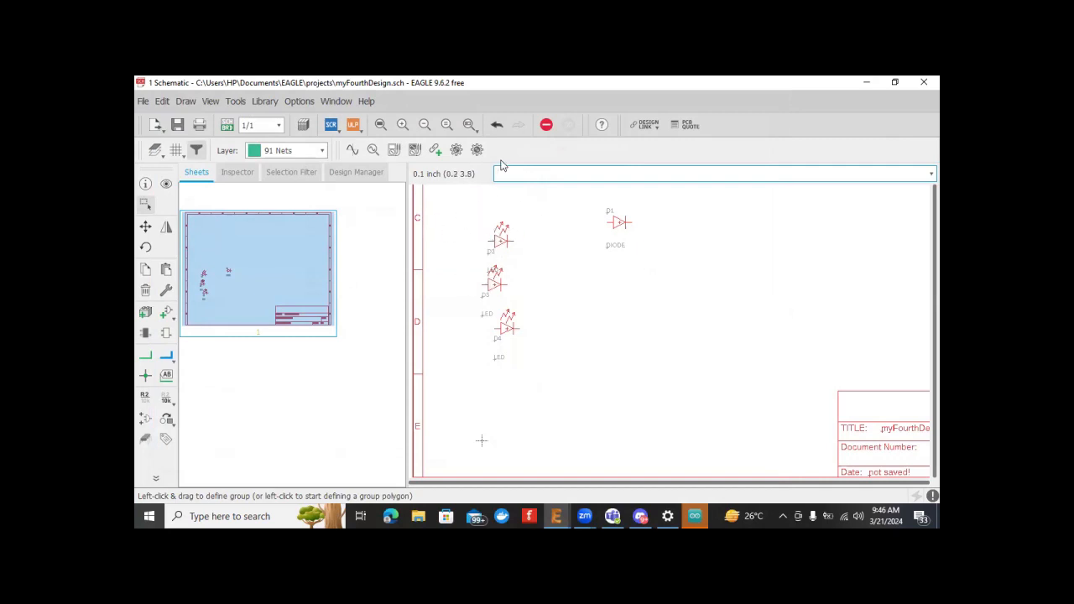
{"action": "type", "text": "LEDs = Light Emitting Diodes"}
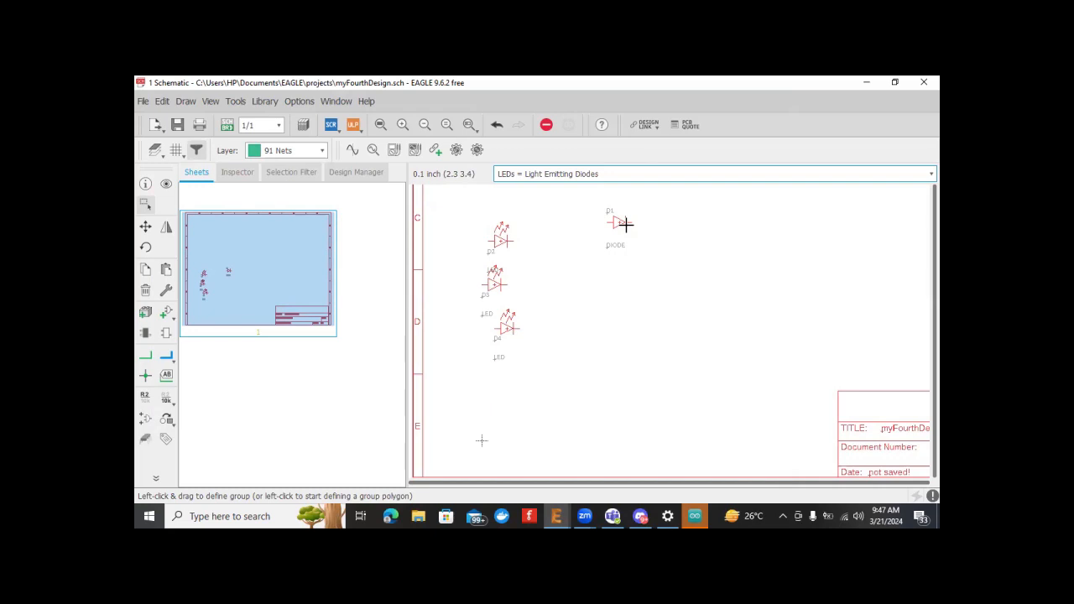
Step: Search the part library for resistor and place one R from the ngspice-simulation library between the LEDs and the diode
{"action": "left_click", "coordinate": [165, 318]}
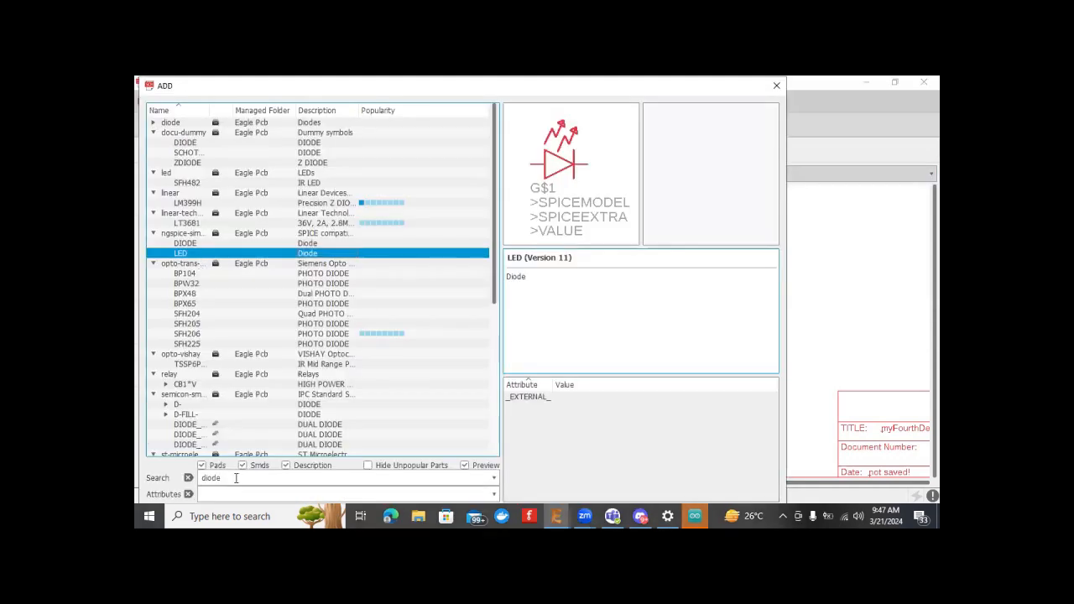
{"action": "left_click_drag", "start_coordinate": [223, 484], "coordinate": [201, 478]}
{"action": "type", "text": "l"}
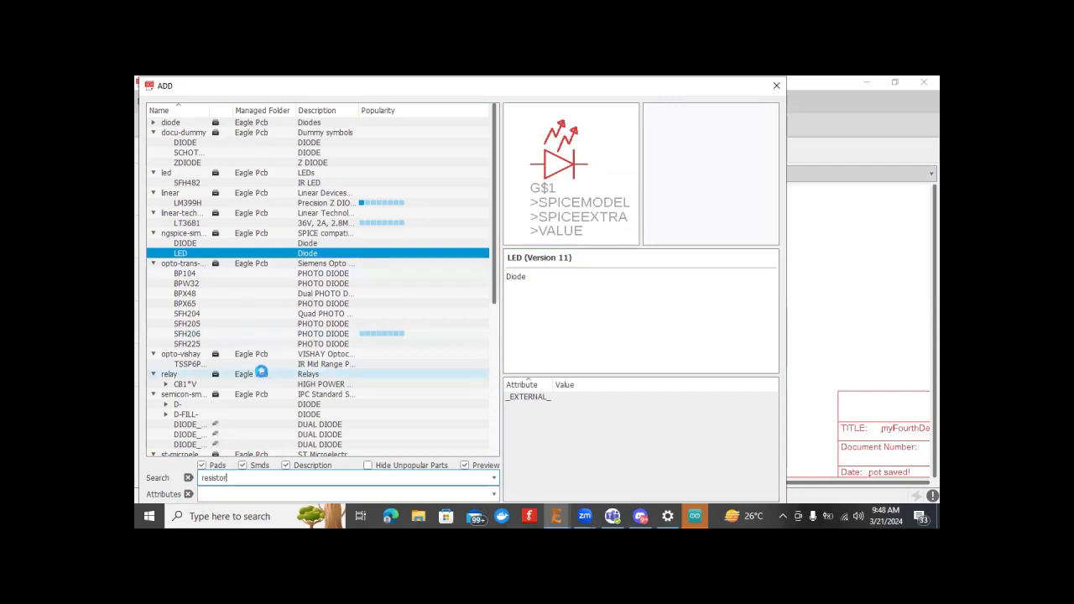
{"action": "key", "text": "Return"}
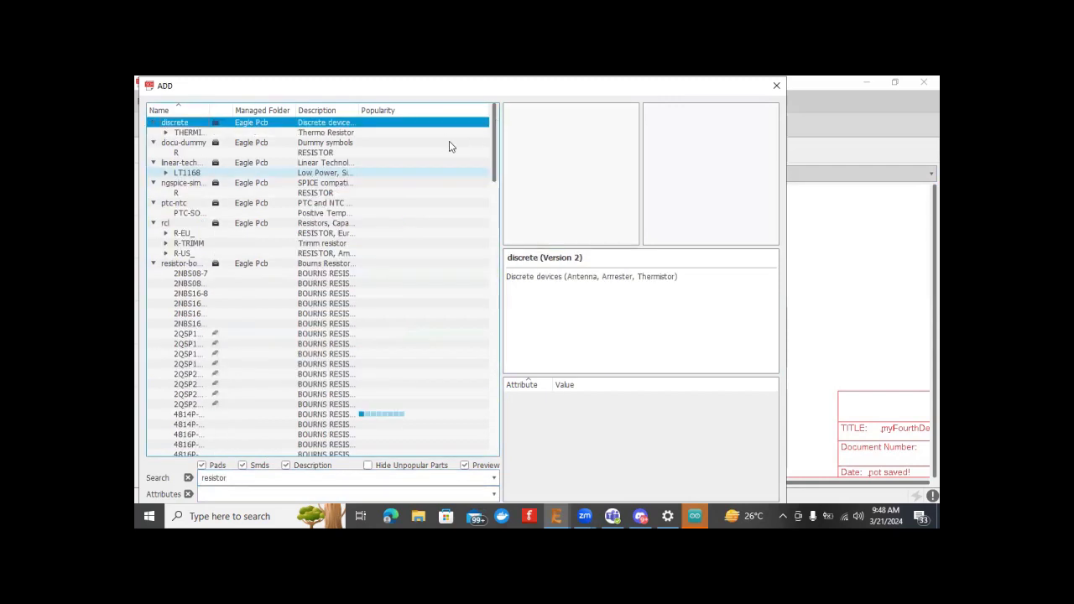
{"action": "left_click", "coordinate": [177, 192]}
{"action": "left_click", "coordinate": [187, 185]}
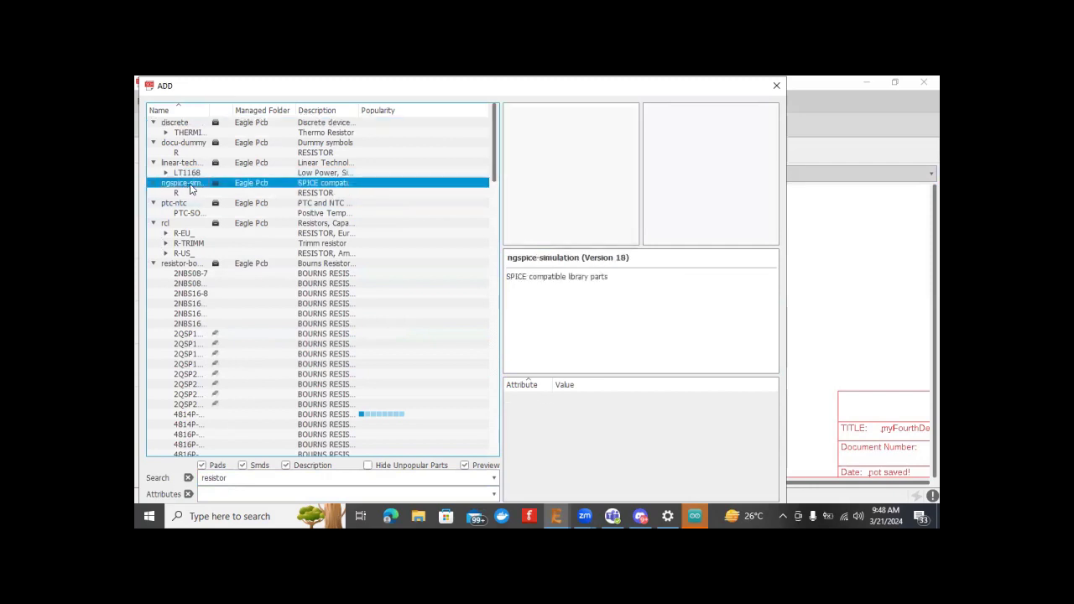
{"action": "left_click", "coordinate": [189, 195]}
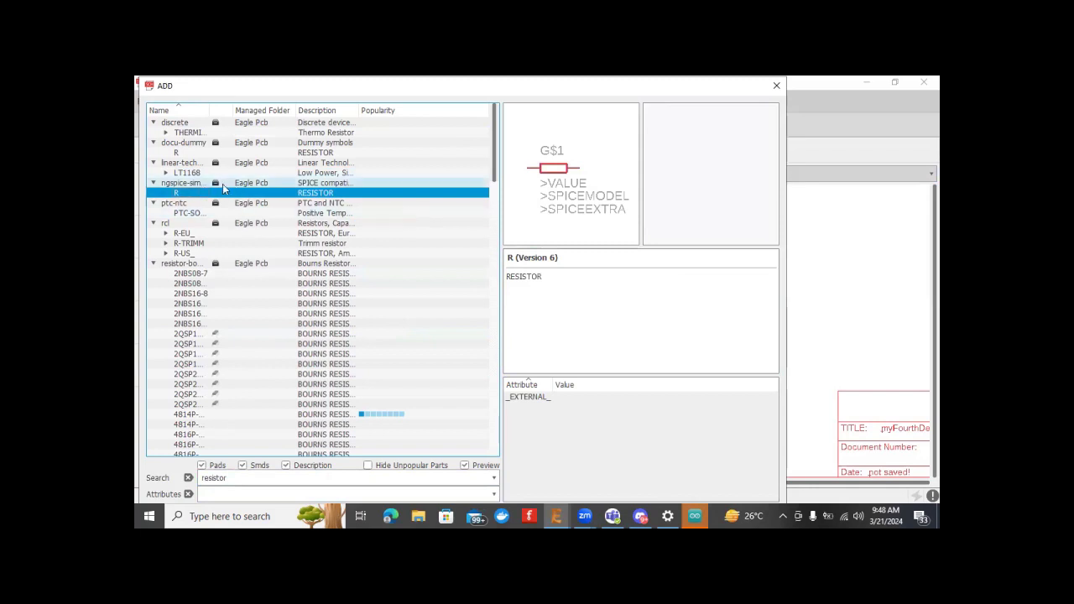
{"action": "double_click", "coordinate": [436, 193]}
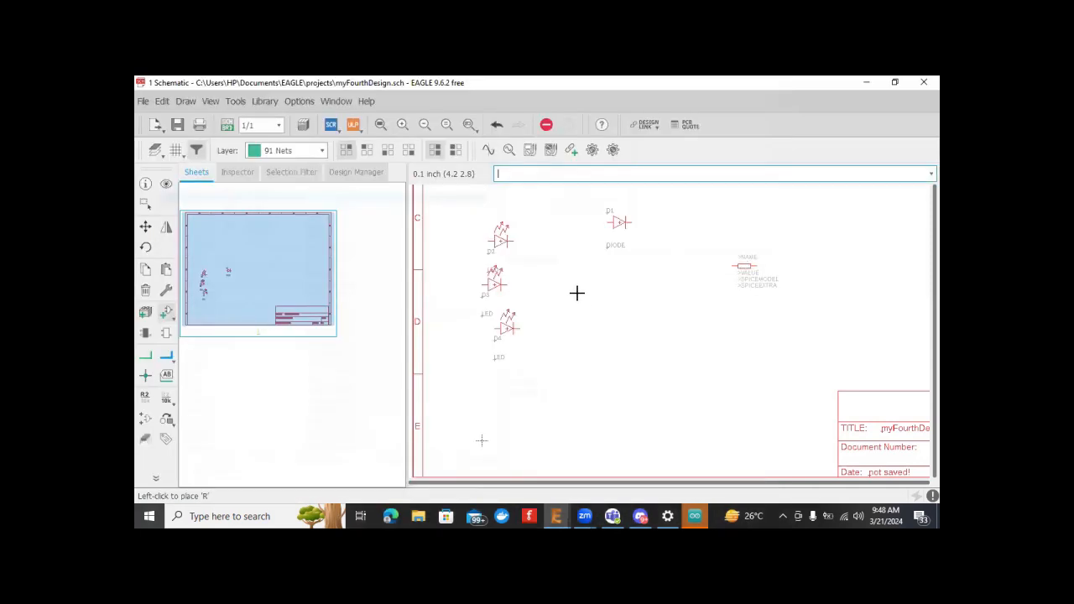
{"action": "left_click", "coordinate": [564, 277]}
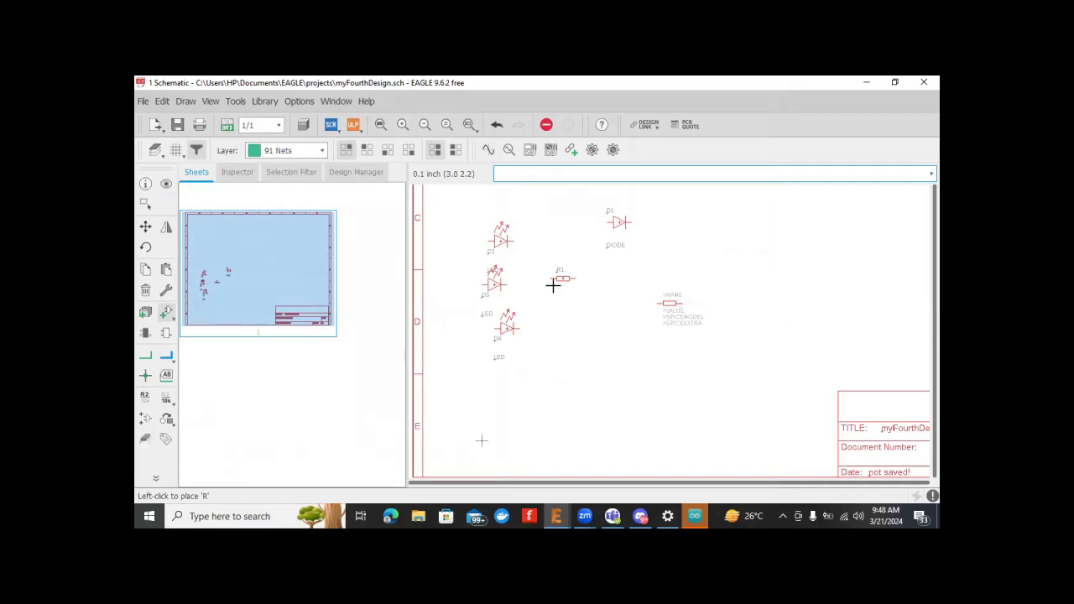
{"action": "key", "text": "Escape"}
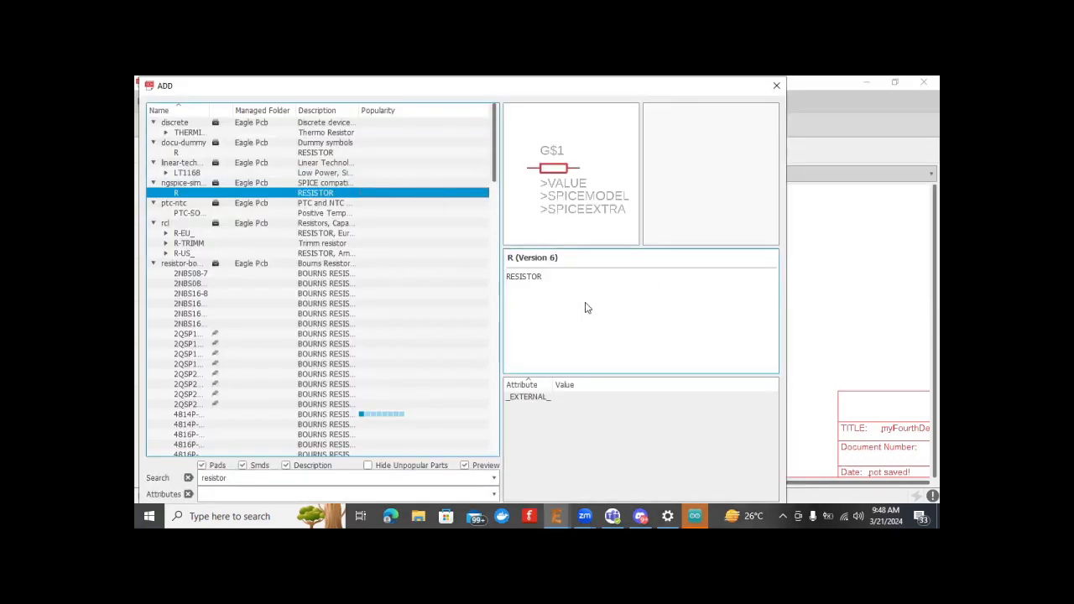
Step: Search the part library for battery and collapse the battery library in the listing
{"action": "left_click_drag", "start_coordinate": [235, 475], "coordinate": [158, 474]}
{"action": "type", "text": "batter"}
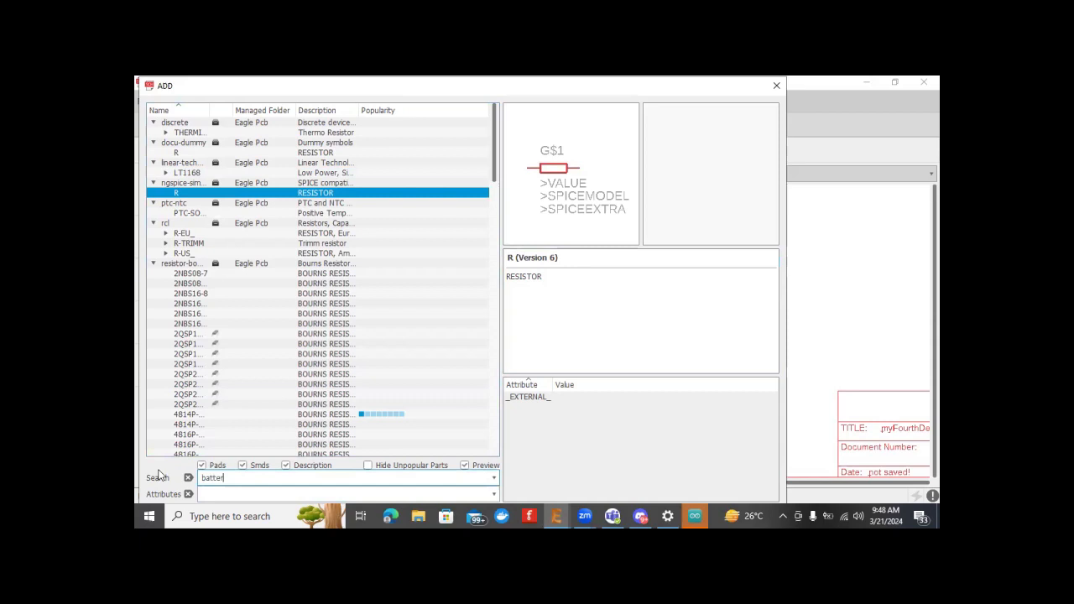
{"action": "key", "text": "Return"}
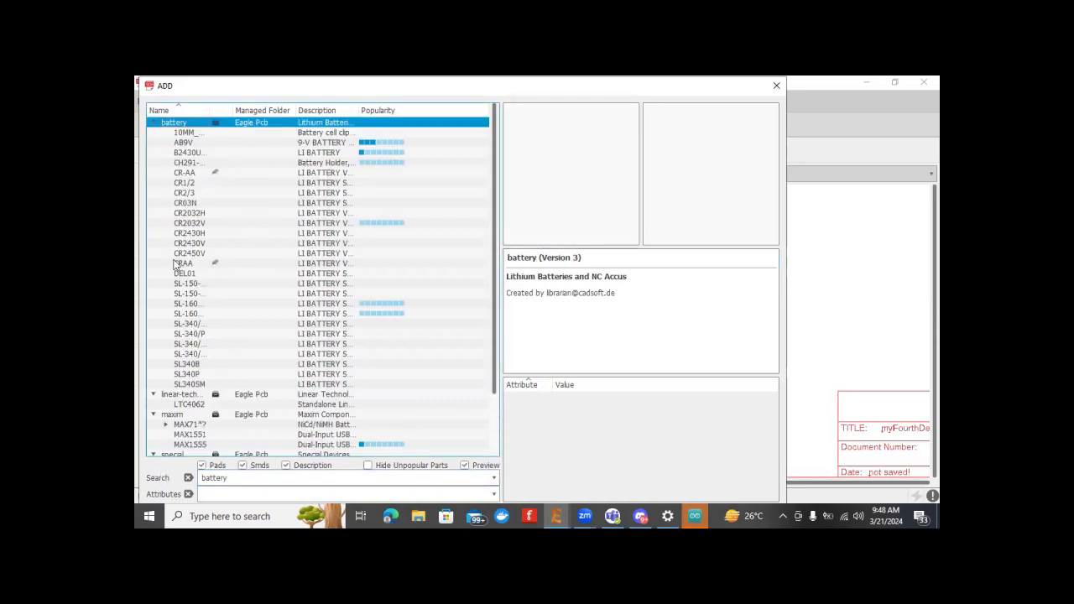
{"action": "left_click", "coordinate": [153, 123]}
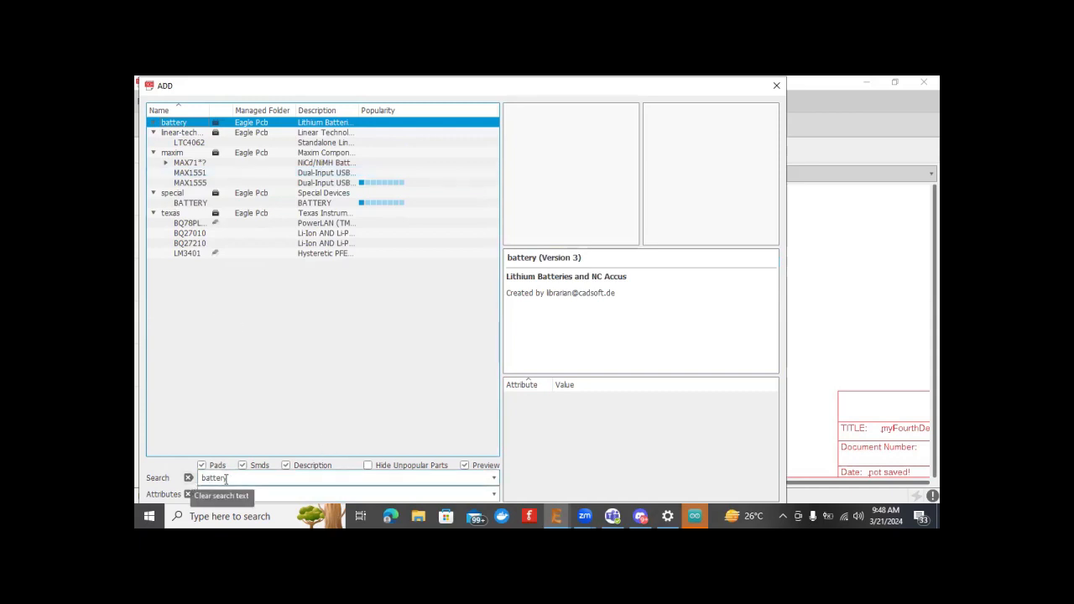
Step: Search the part library for voltage and select the VOLTAGE part in the ngspice-simulation library
{"action": "left_click_drag", "start_coordinate": [227, 478], "coordinate": [202, 479]}
{"action": "type", "text": "voltage"}
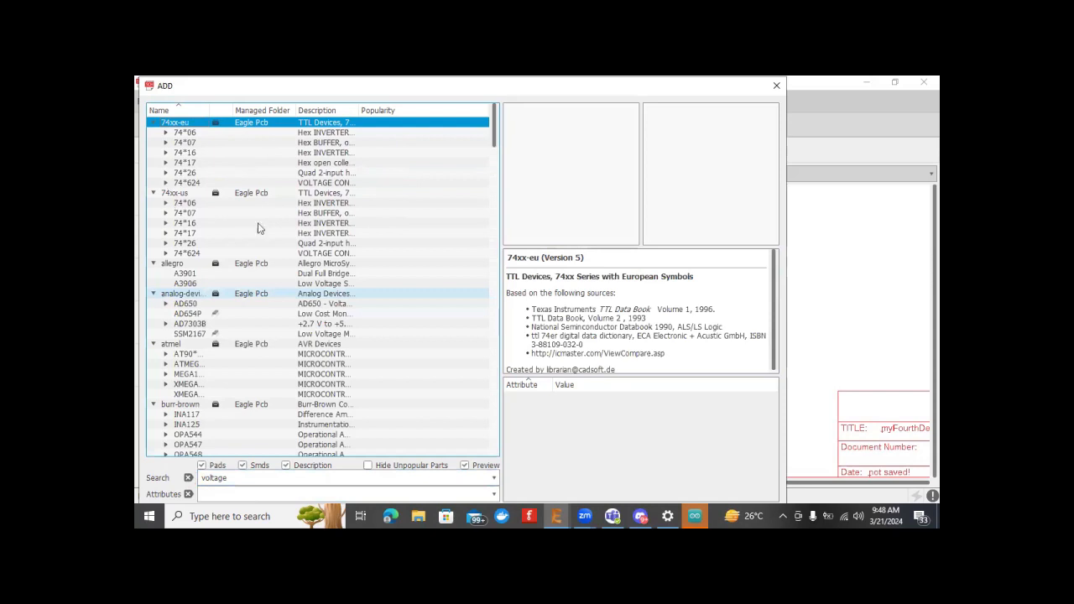
{"action": "left_click_drag", "start_coordinate": [495, 134], "coordinate": [479, 360]}
{"action": "scroll", "coordinate": [493, 204], "scroll_direction": "down", "scroll_amount": 1}
{"action": "scroll", "coordinate": [479, 355], "scroll_direction": "down", "scroll_amount": 2}
{"action": "scroll", "coordinate": [480, 354], "scroll_direction": "up", "scroll_amount": 2}
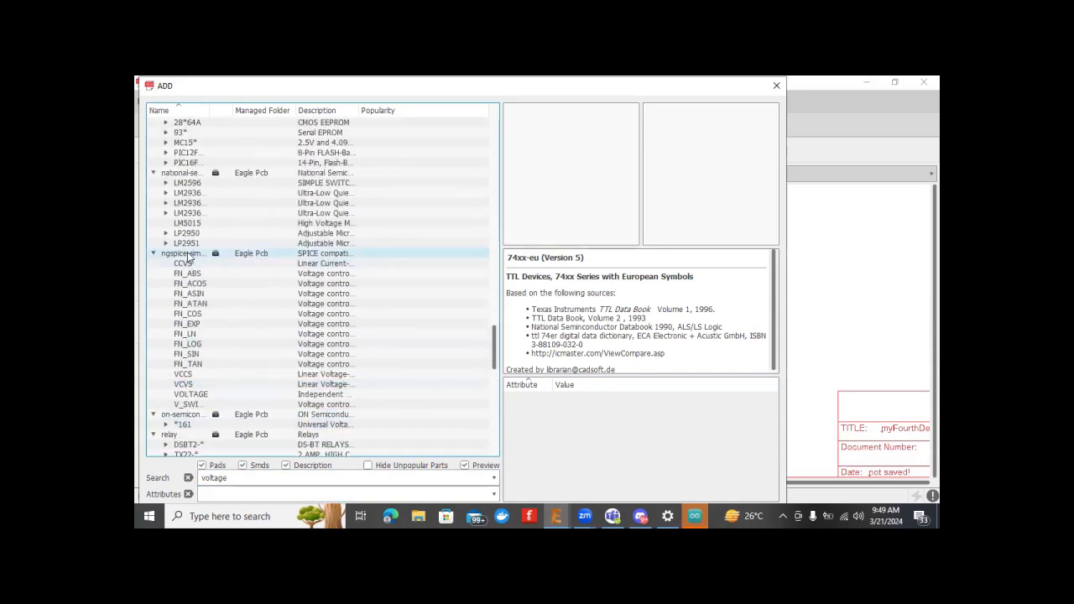
{"action": "left_click", "coordinate": [187, 254]}
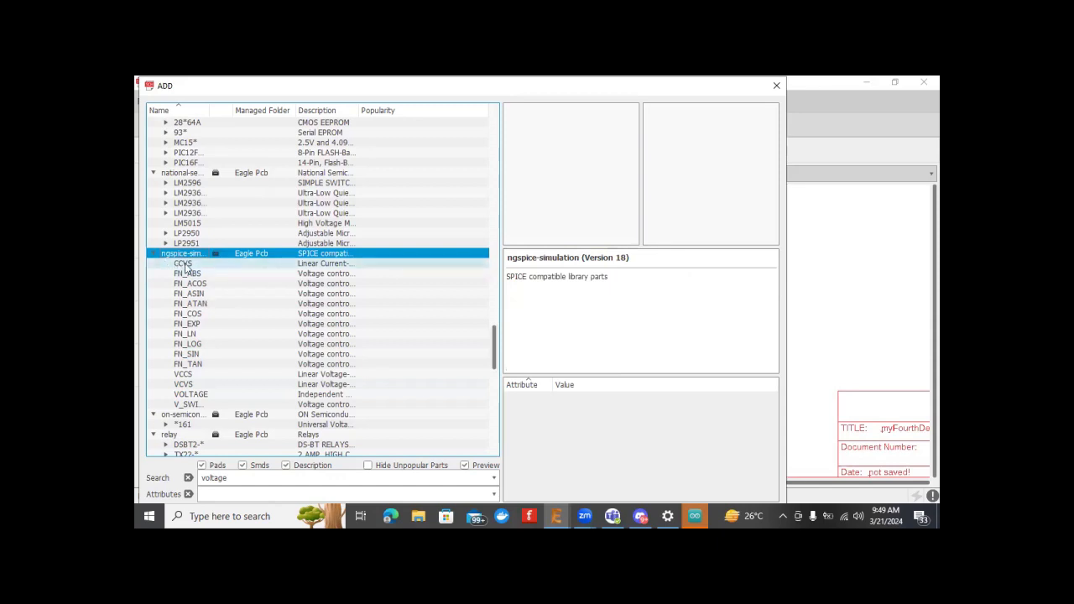
{"action": "left_click", "coordinate": [183, 266]}
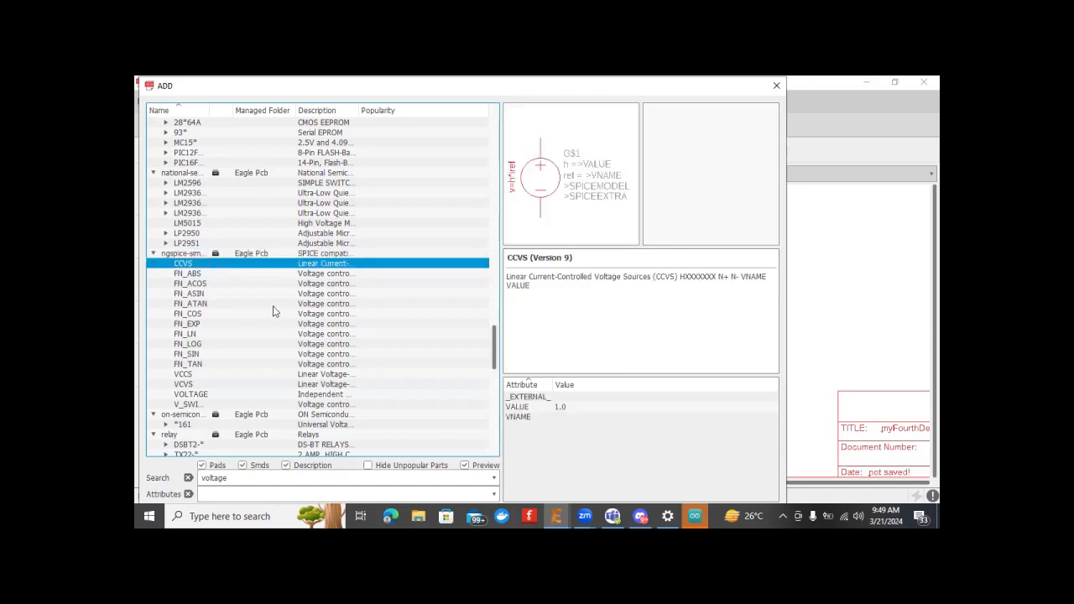
{"action": "left_click", "coordinate": [192, 394]}
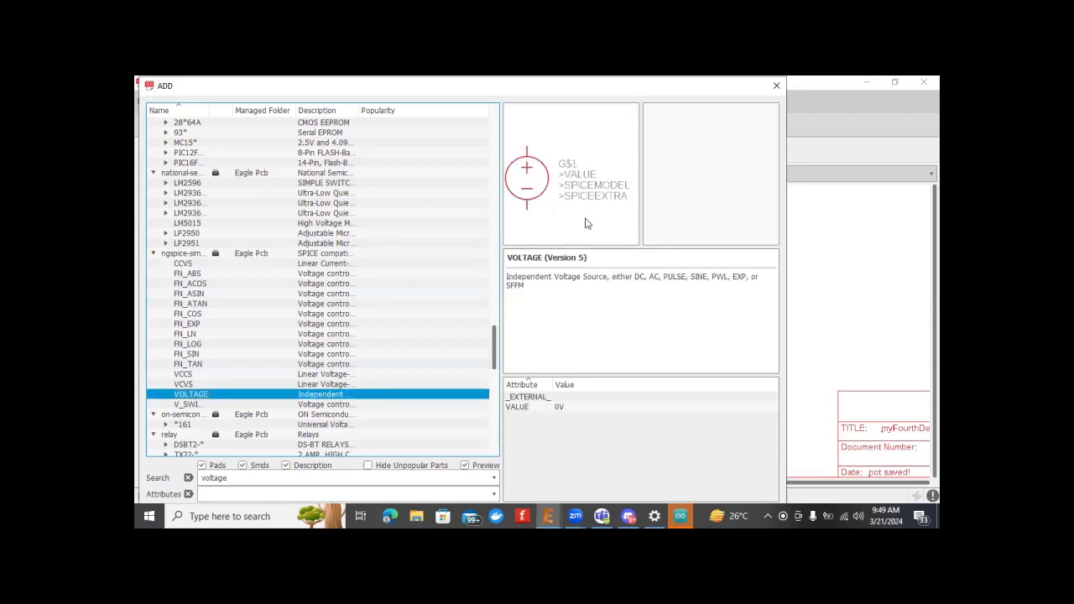
Step: Place two VOLTAGE sources one above the other, well to the right of the diode and resistor
{"action": "double_click", "coordinate": [354, 399]}
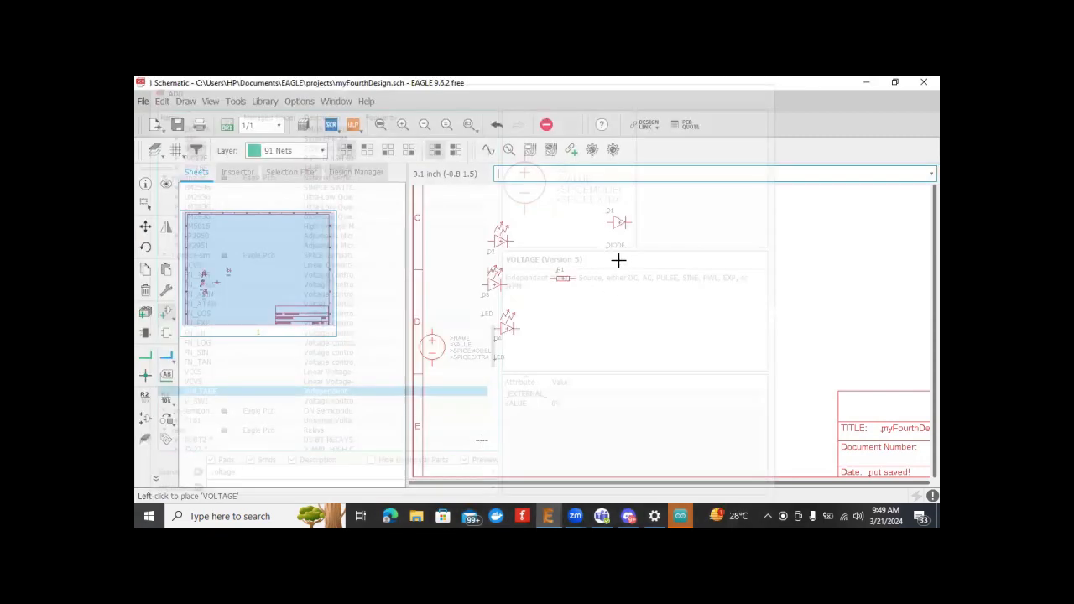
{"action": "left_click", "coordinate": [763, 234]}
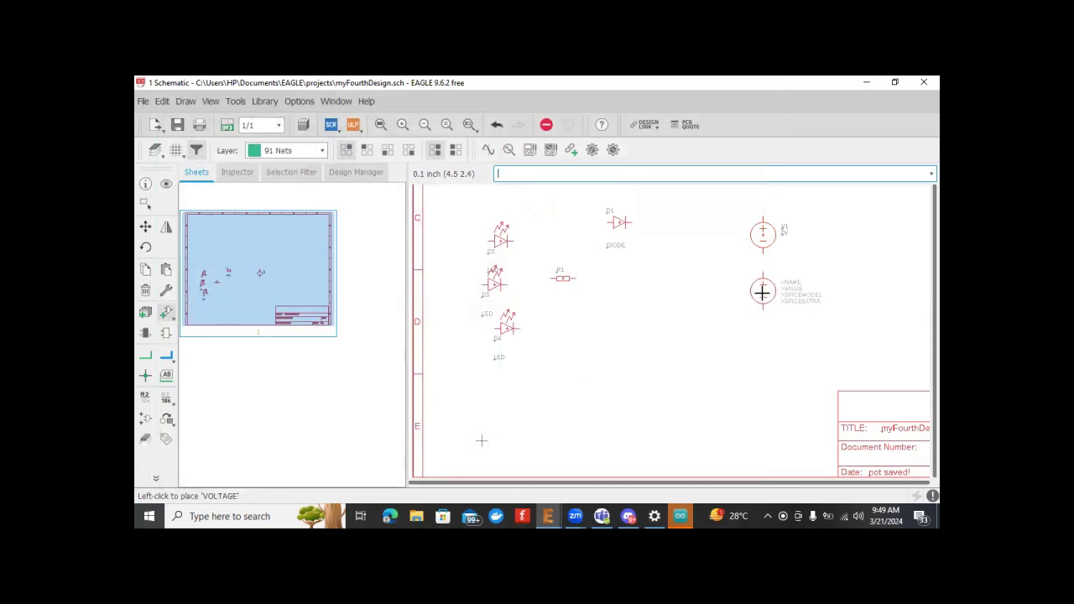
{"action": "left_click", "coordinate": [762, 291]}
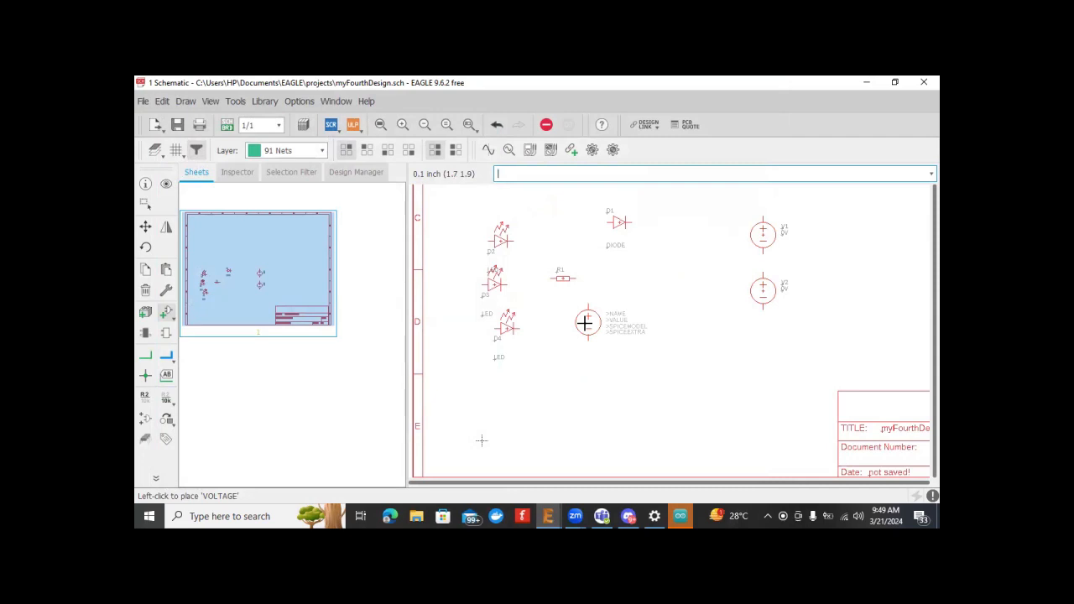
{"action": "key", "text": "Escape"}
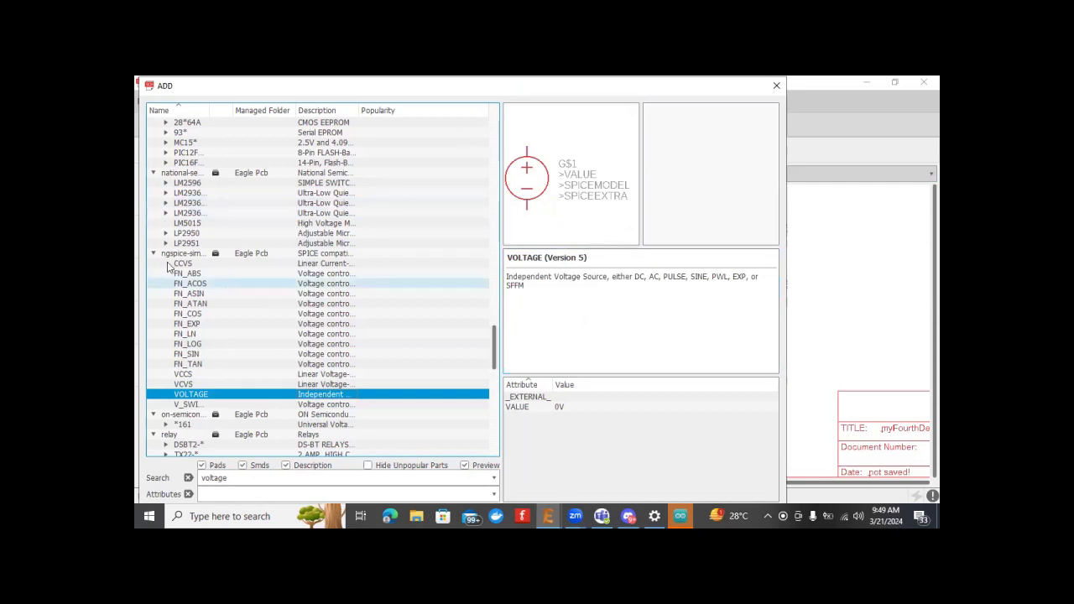
Step: Preview the FN_COS, FN_SIN, FN_ASIN and FN_TAN parts of the ngspice-simulation library and close the part browser
{"action": "left_click", "coordinate": [294, 314]}
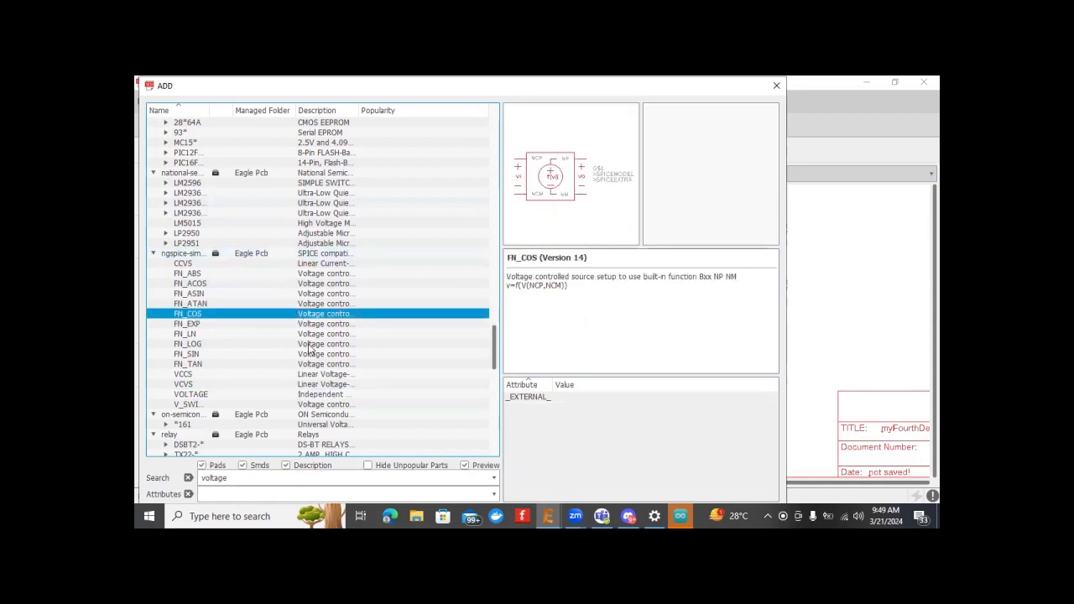
{"action": "left_click", "coordinate": [307, 355]}
{"action": "left_click", "coordinate": [294, 295]}
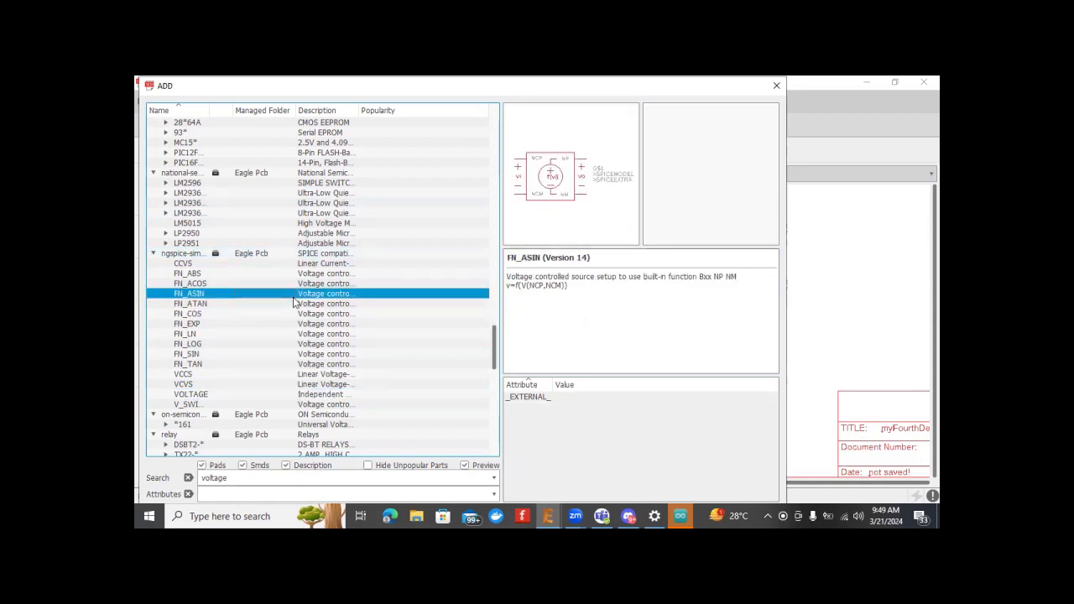
{"action": "left_click", "coordinate": [231, 365]}
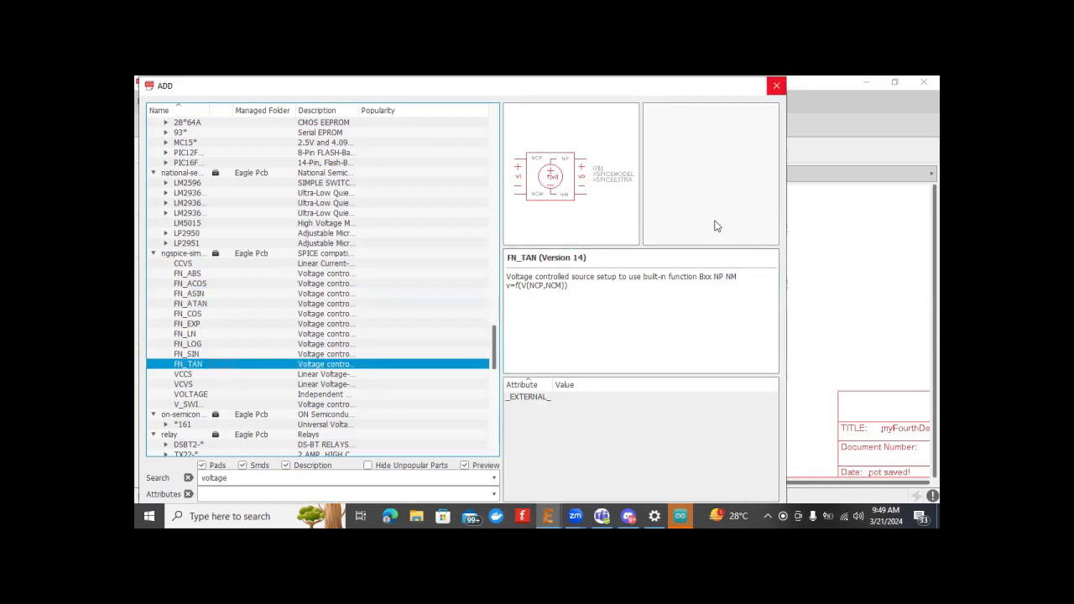
{"action": "left_click", "coordinate": [776, 85]}
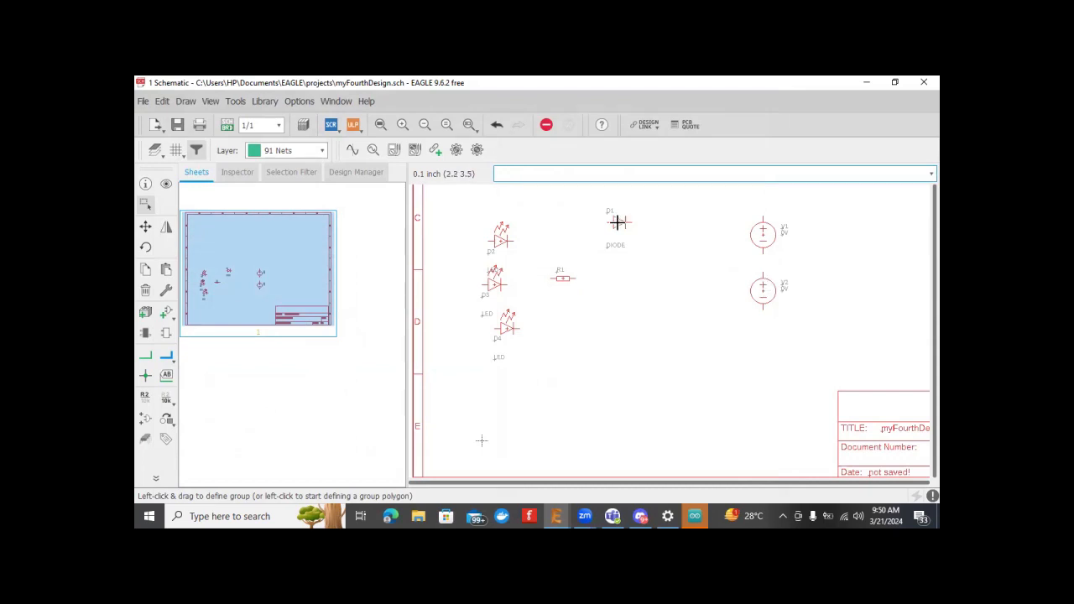
Step: Move the diode and the uppermost LED to the right of the two voltage sources
{"action": "right_click", "coordinate": [821, 210], "text": "ctrl"}
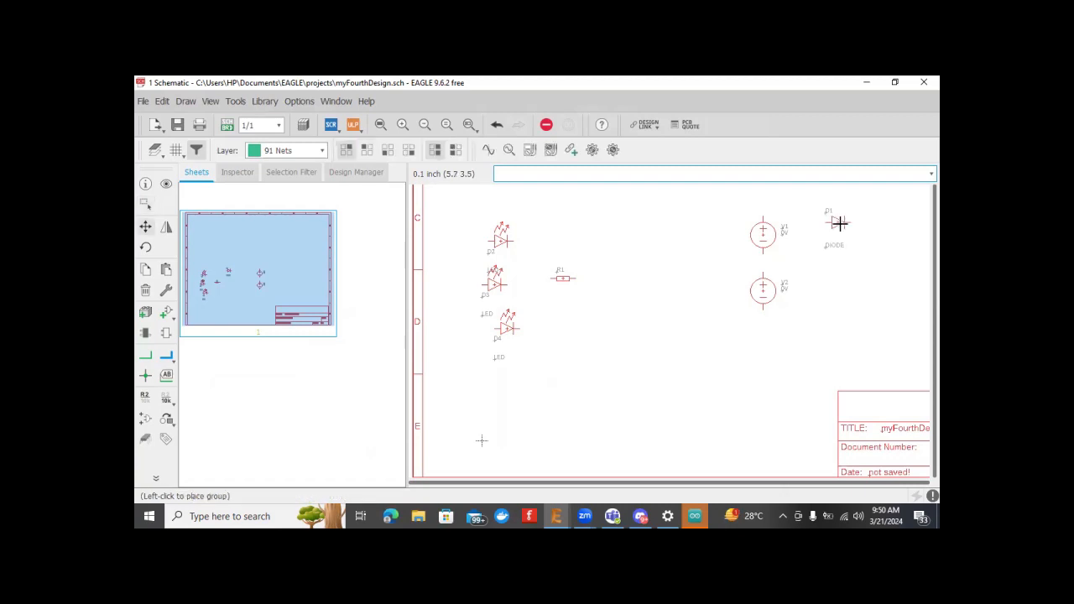
{"action": "left_click", "coordinate": [839, 223]}
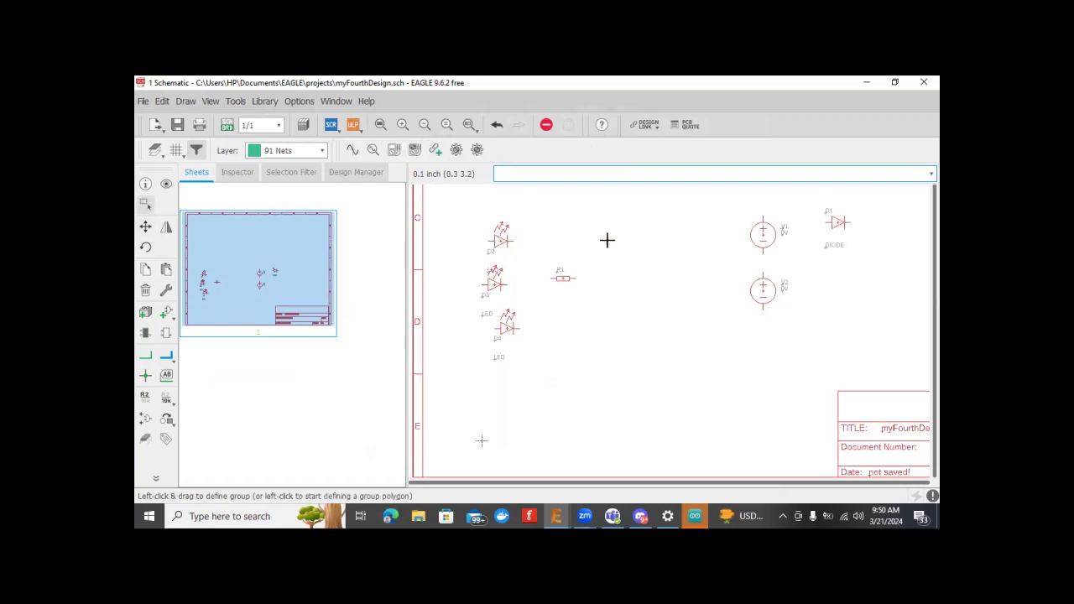
{"action": "right_click", "coordinate": [501, 236], "text": "ctrl"}
{"action": "left_click", "coordinate": [856, 266]}
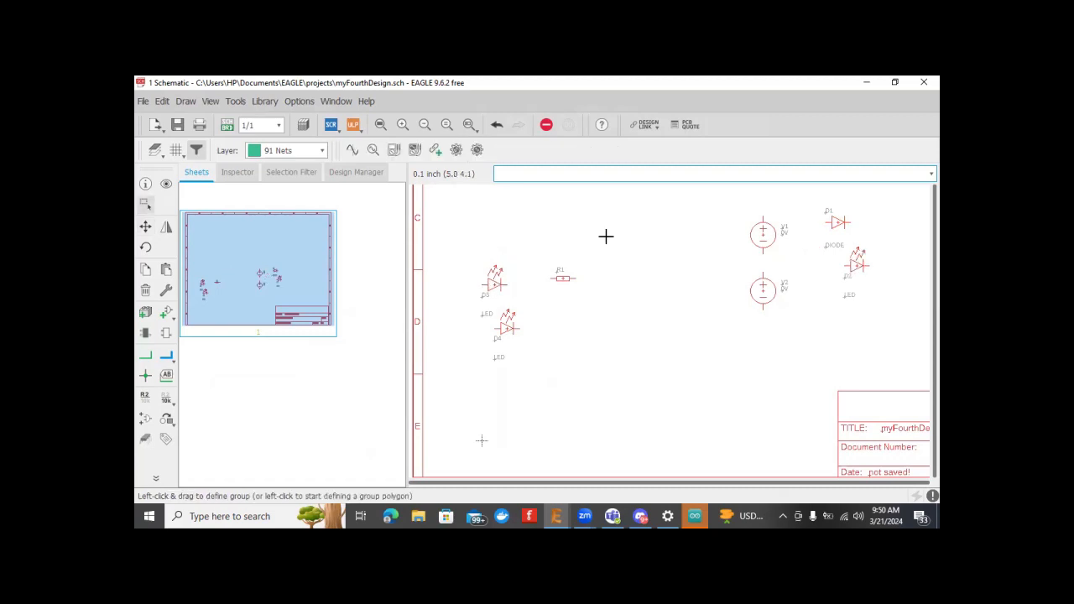
Step: Move the diode to just above the resistor and the displaced LED to the head of the LED column
{"action": "left_click_drag", "start_coordinate": [837, 223], "coordinate": [578, 221]}
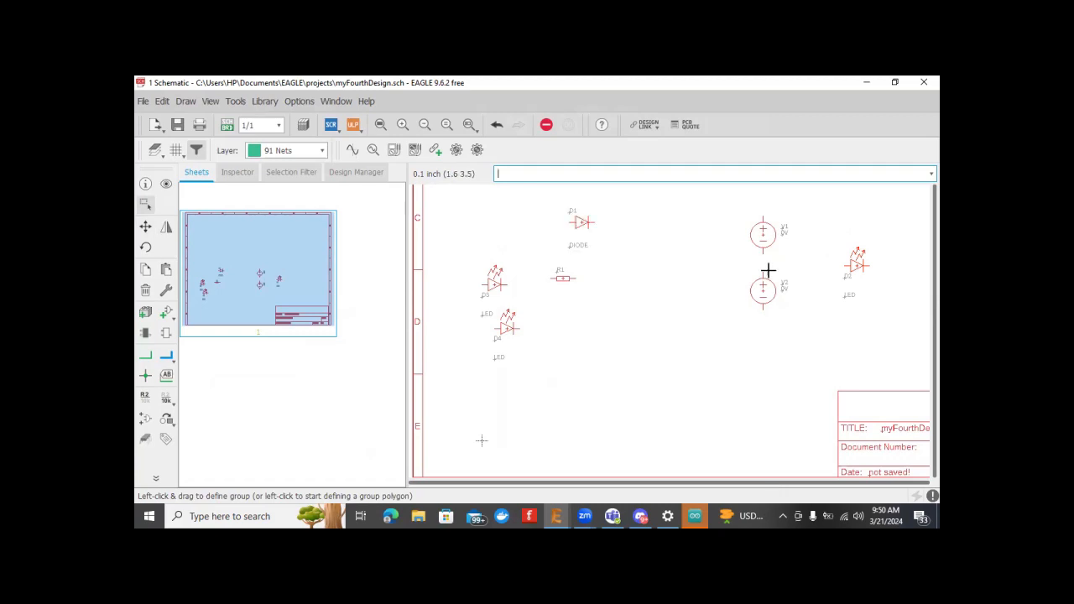
{"action": "left_click", "coordinate": [854, 266]}
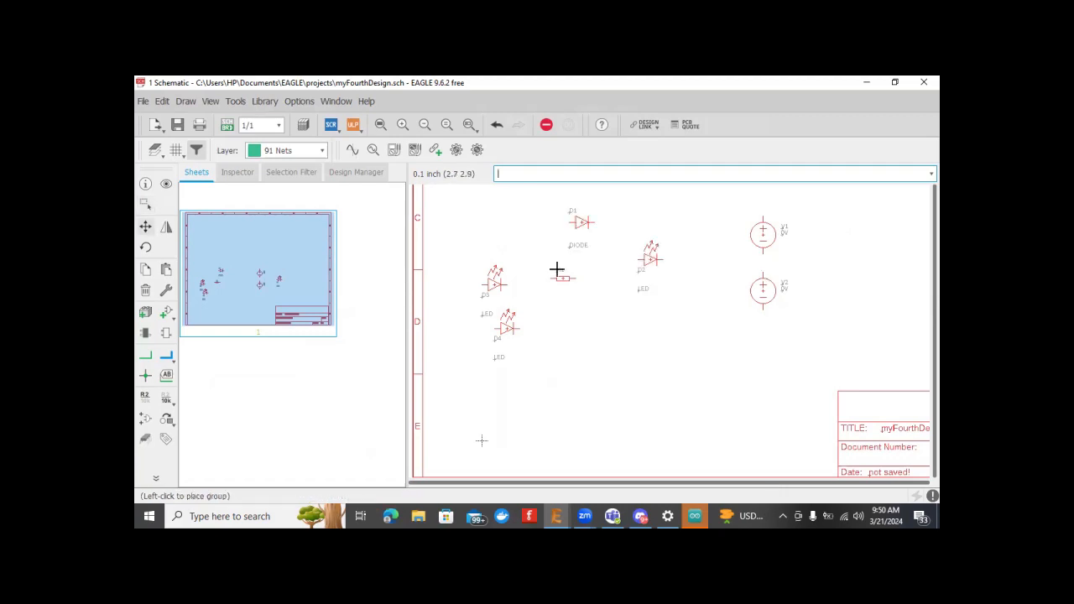
{"action": "left_click", "coordinate": [488, 241]}
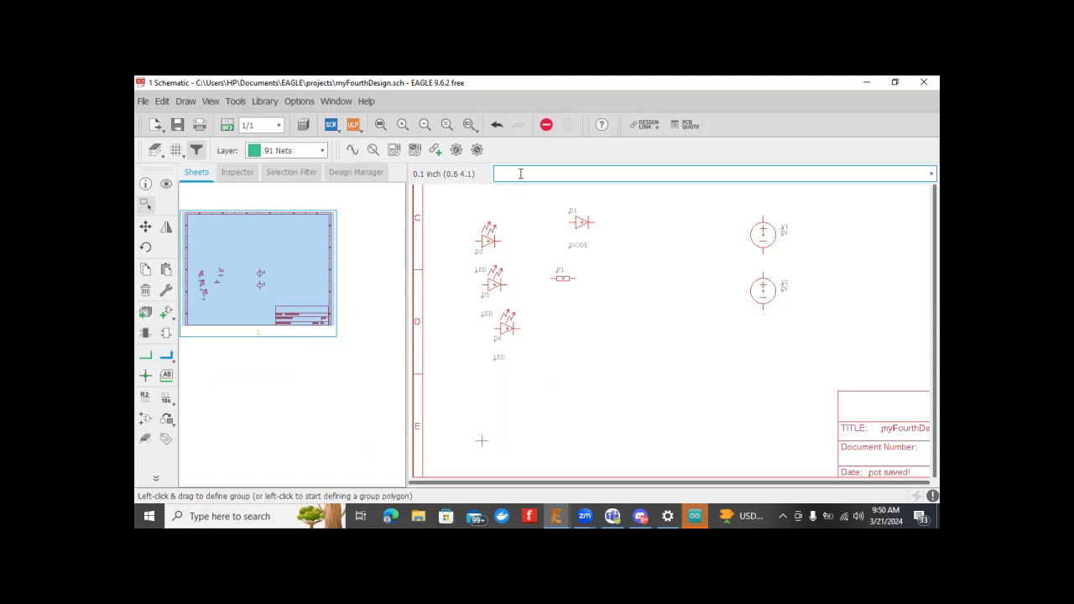
Step: Write the note "COnnection of the batteries= Series or Parallel" in the command line
{"action": "type", "text": "Batter"}
{"action": "key", "text": "BackSpace"}
{"action": "key", "text": "BackSpace"}
{"action": "key", "text": "BackSpace"}
{"action": "key", "text": "BackSpace"}
{"action": "key", "text": "BackSpace"}
{"action": "type", "text": "COnnection of the "}
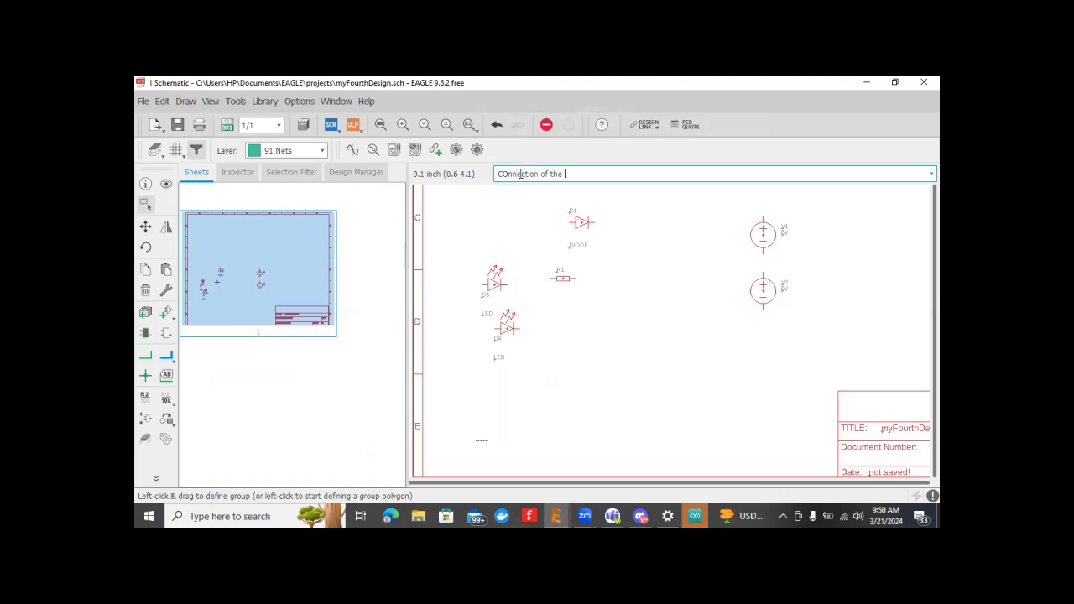
{"action": "type", "text": "batteries"}
{"action": "type", "text": "= Series or Parallel"}
{"action": "left_click_drag", "start_coordinate": [659, 171], "coordinate": [636, 177]}
{"action": "left_click", "coordinate": [684, 171]}
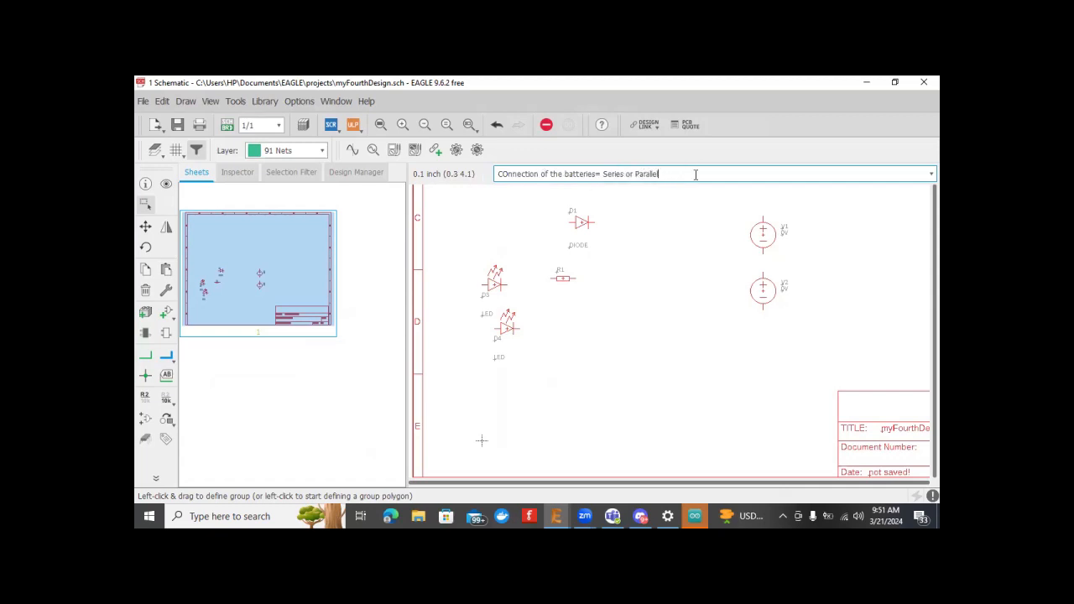
Step: Replace the command line note with "Series of two batteries = Positive of one to negative of the other"
{"action": "left_click_drag", "start_coordinate": [667, 174], "coordinate": [633, 174]}
{"action": "left_click_drag", "start_coordinate": [561, 185], "coordinate": [473, 174]}
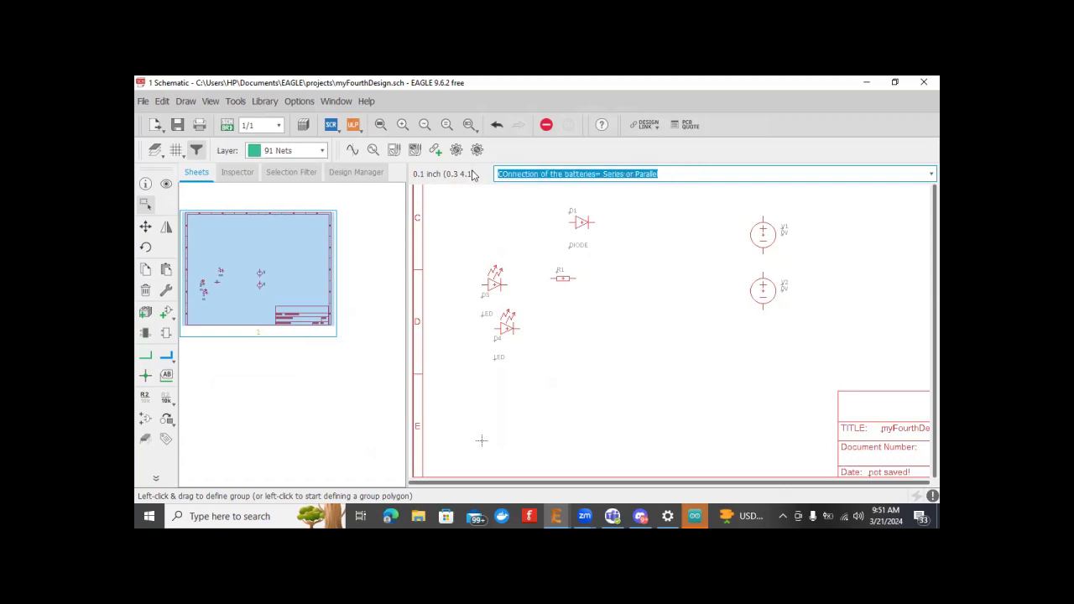
{"action": "type", "text": "Series"}
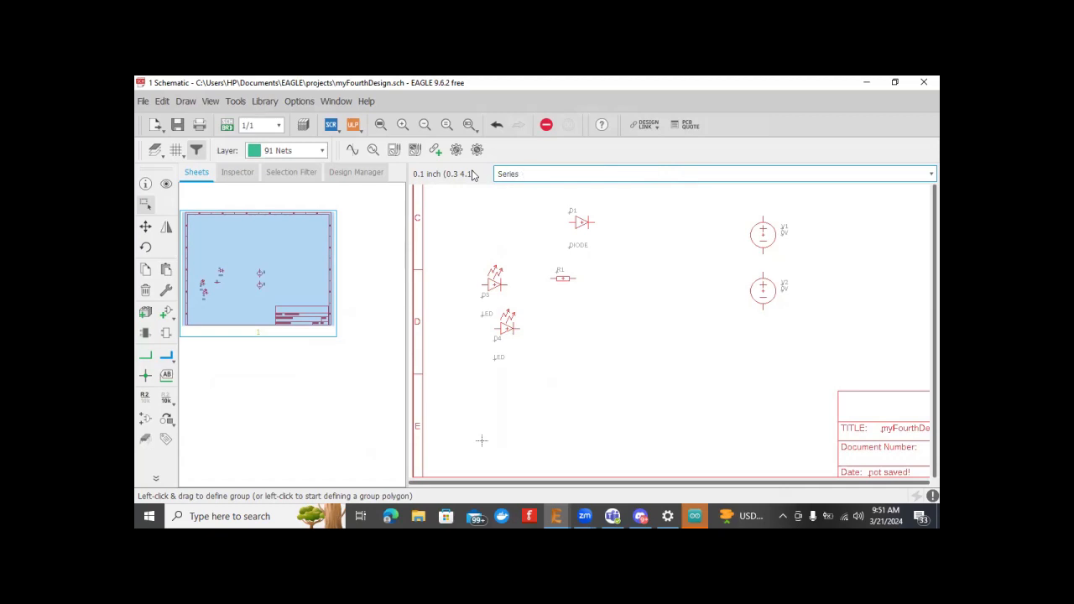
{"action": "type", "text": "of two batteries ="}
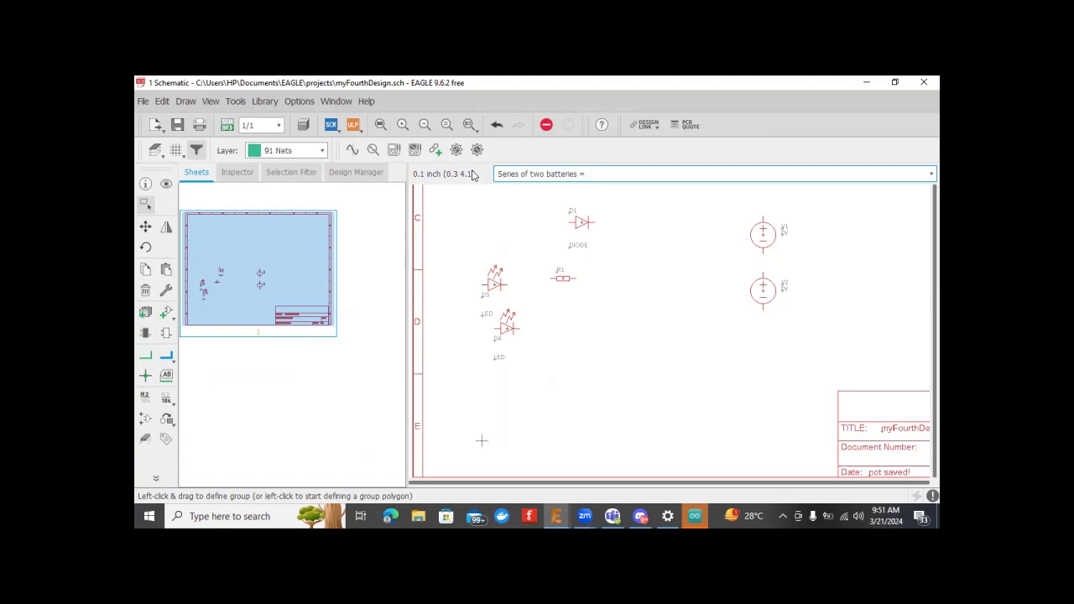
{"action": "type", "text": "Pos"}
{"action": "type", "text": "gative of the "}
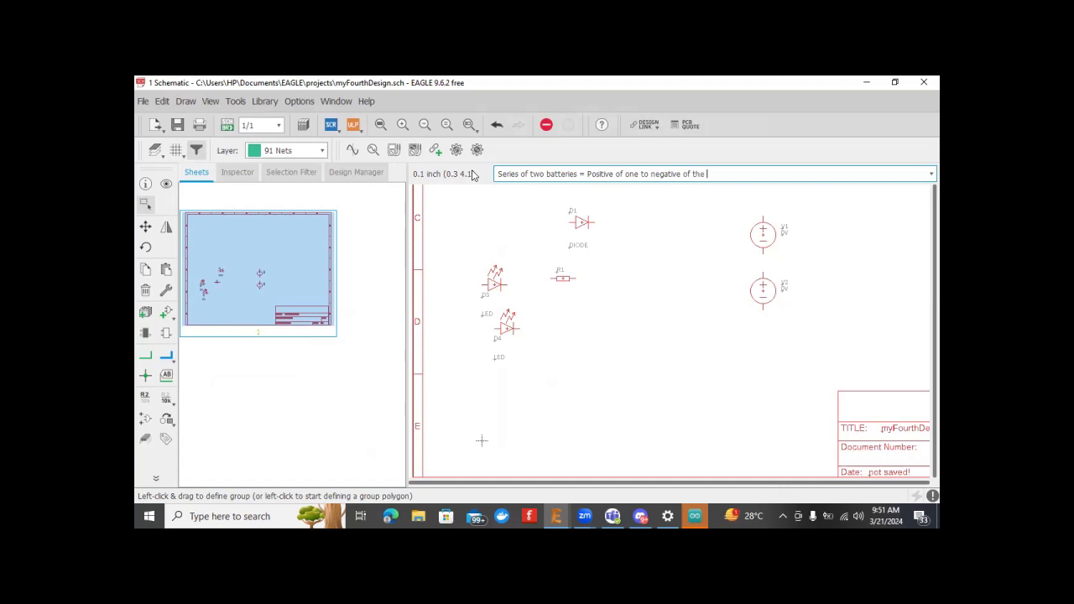
{"action": "type", "text": "other"}
{"action": "left_click_drag", "start_coordinate": [574, 174], "coordinate": [526, 181]}
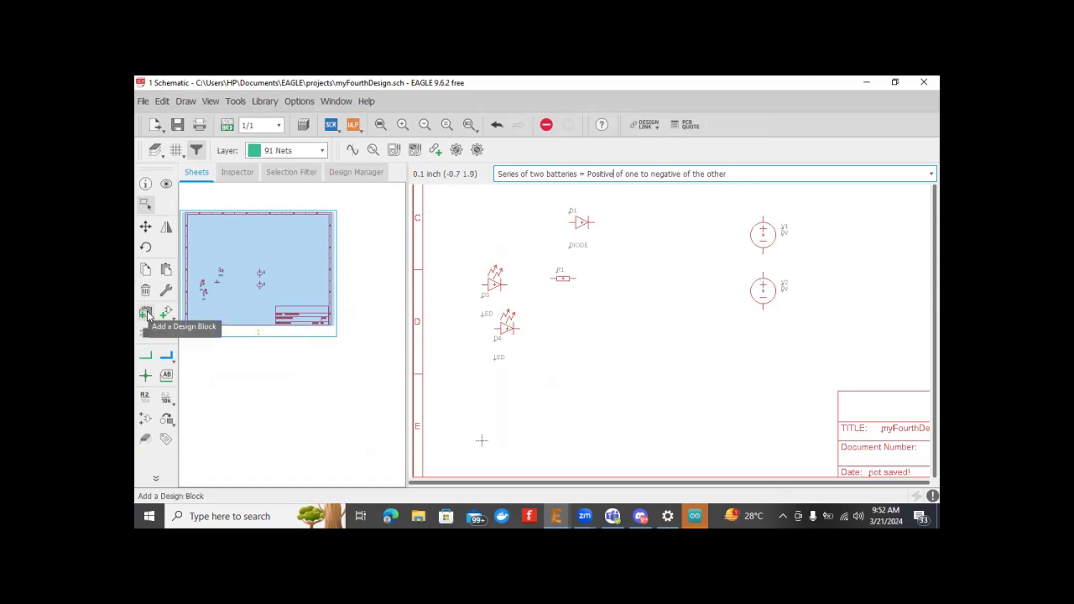
Step: Draw a net wire from the upper voltage source's negative pin to the lower source's positive pin
{"action": "left_click", "coordinate": [146, 356]}
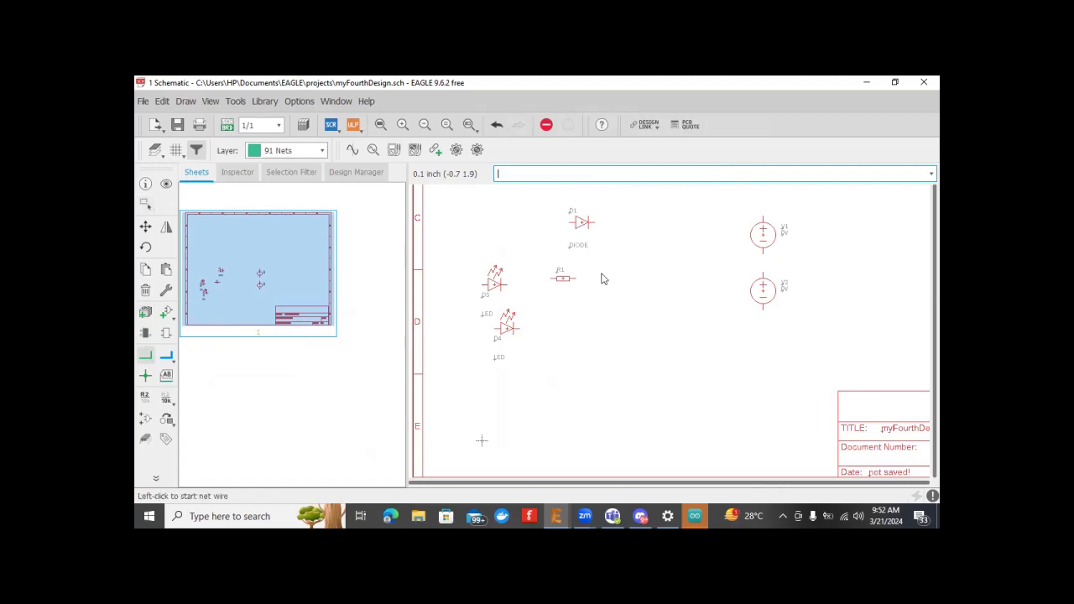
{"action": "left_click", "coordinate": [763, 251]}
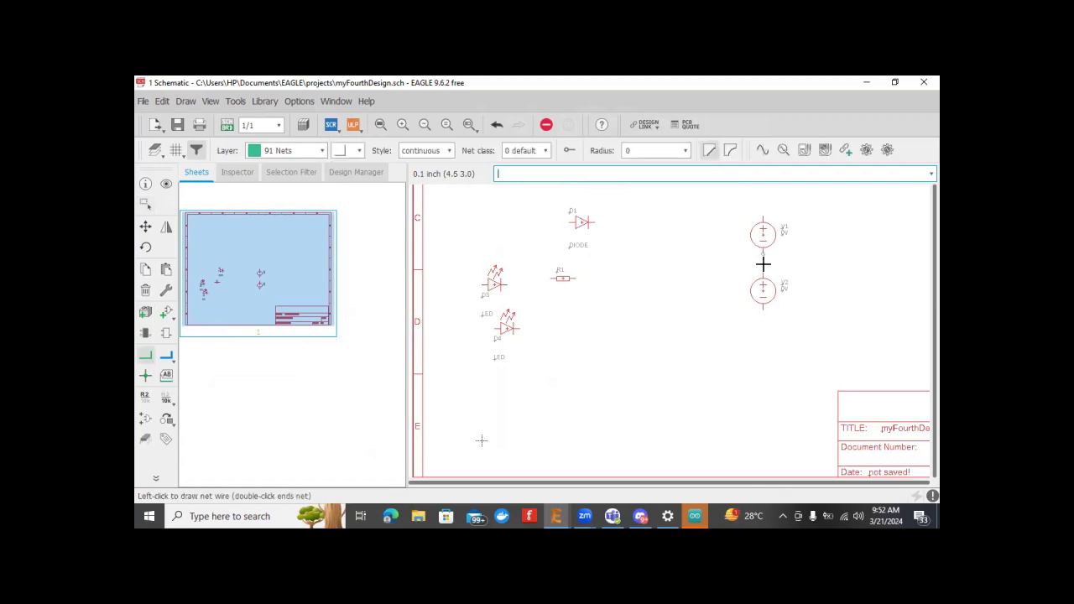
{"action": "left_click", "coordinate": [764, 254]}
{"action": "left_click", "coordinate": [763, 252]}
{"action": "left_click", "coordinate": [763, 274]}
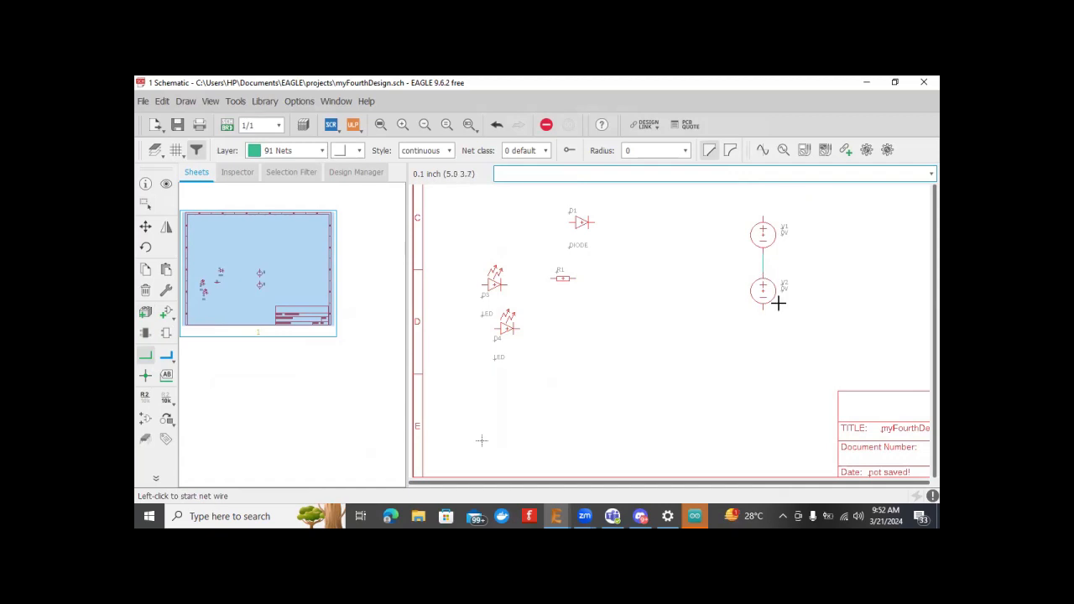
Step: Activate the Move tool and write the note "Series = Adds voltage but different flows" in the command line
{"action": "left_click", "coordinate": [145, 227]}
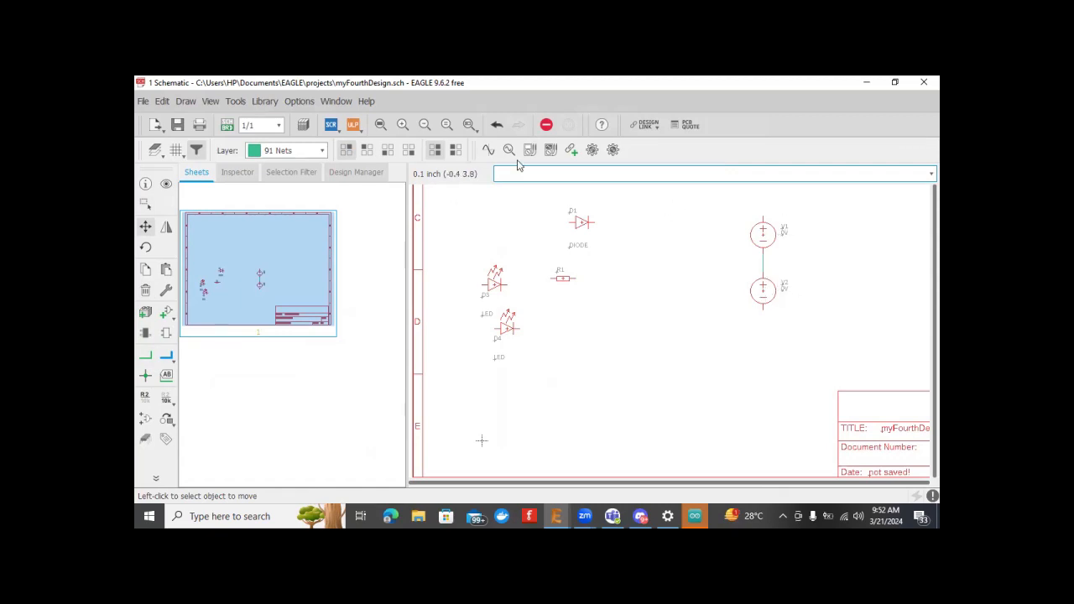
{"action": "type", "text": "Series = Adds voltage but different"}
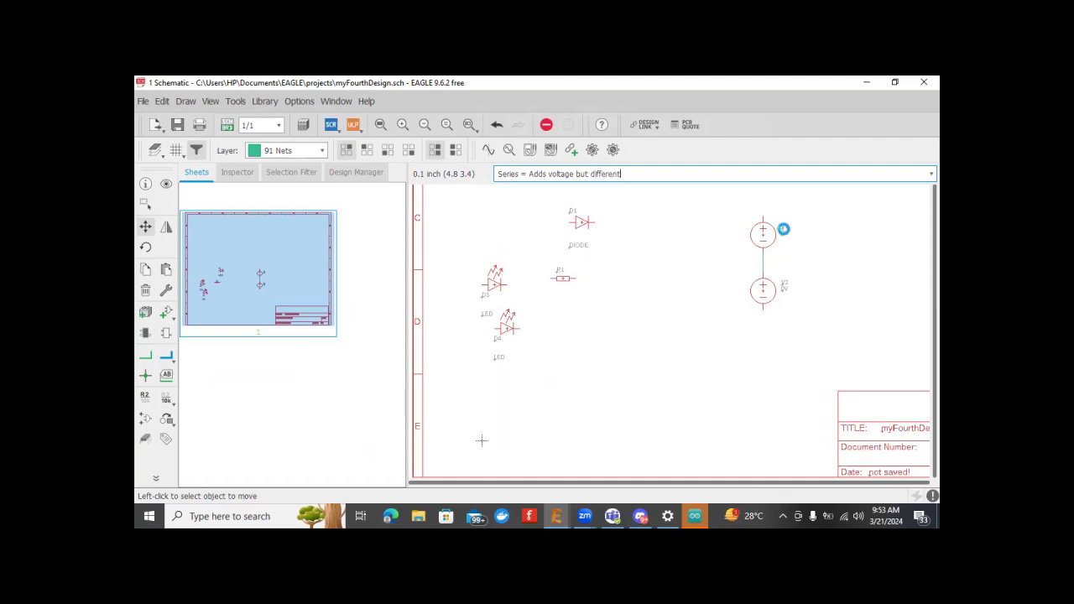
{"action": "type", "text": "flows"}
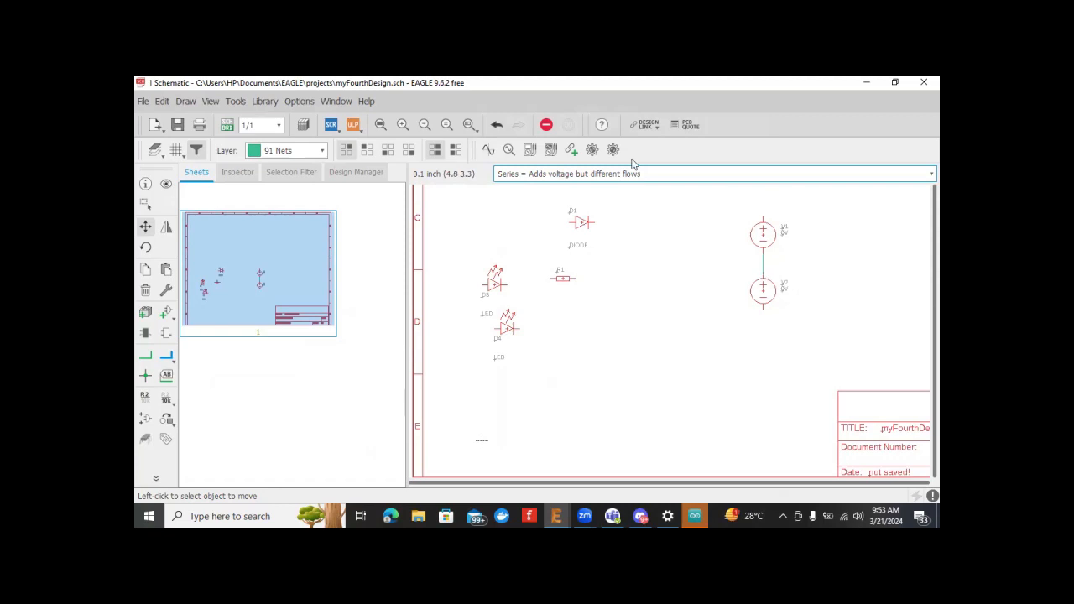
Step: Replace the command line note with "Parallel = Adds current without their voltages = Positive to Postive and Negative to negGAtive"
{"action": "left_click_drag", "start_coordinate": [650, 173], "coordinate": [495, 158]}
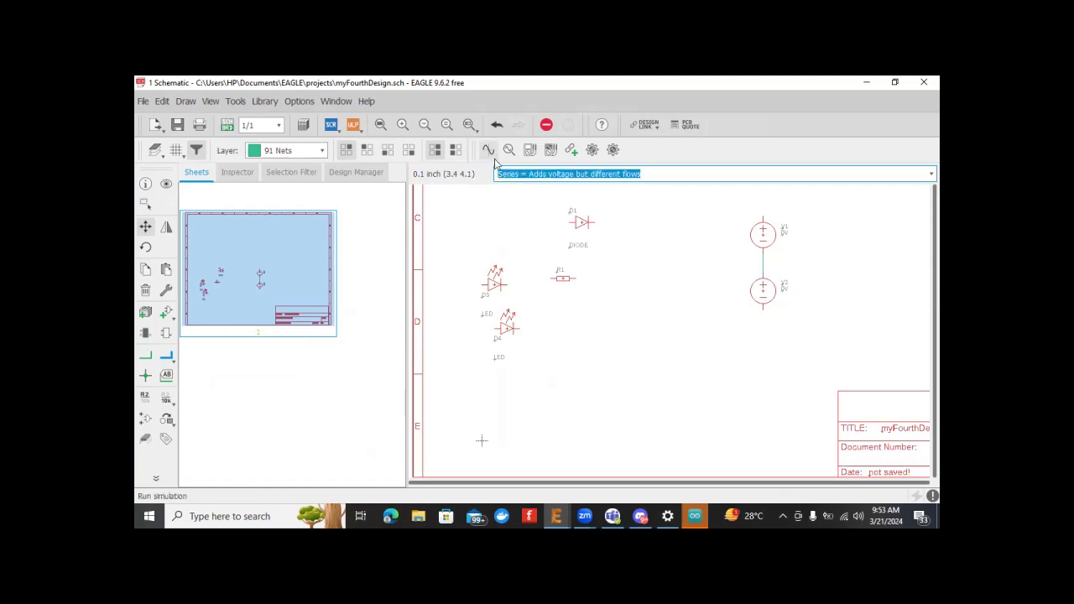
{"action": "type", "text": "Parall"}
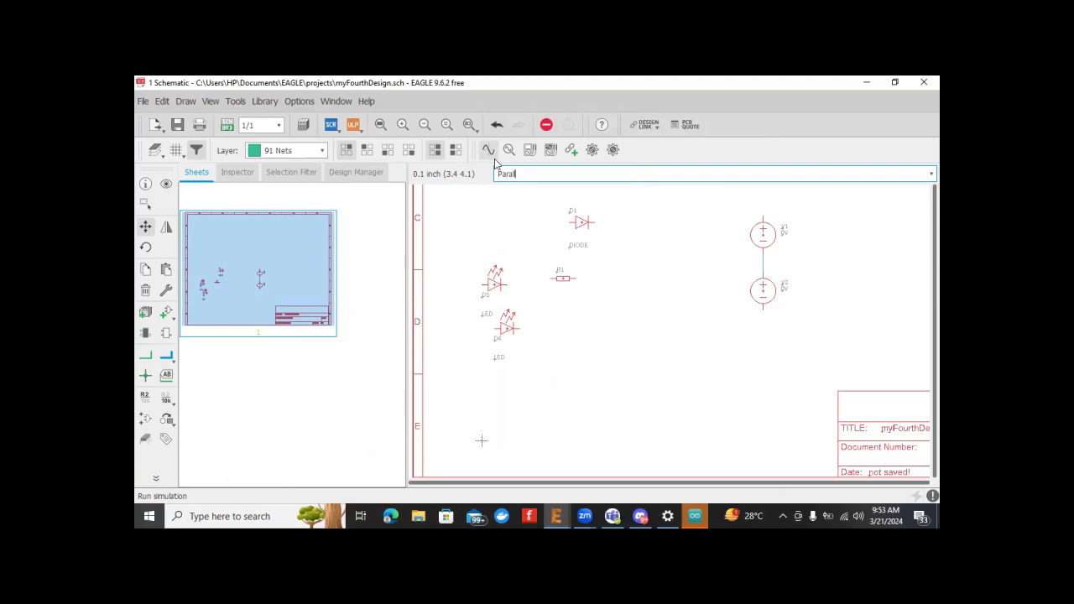
{"action": "type", "text": "el = Adds current without the ir voltages = Positive to Positive and Negative to negGAtive"}
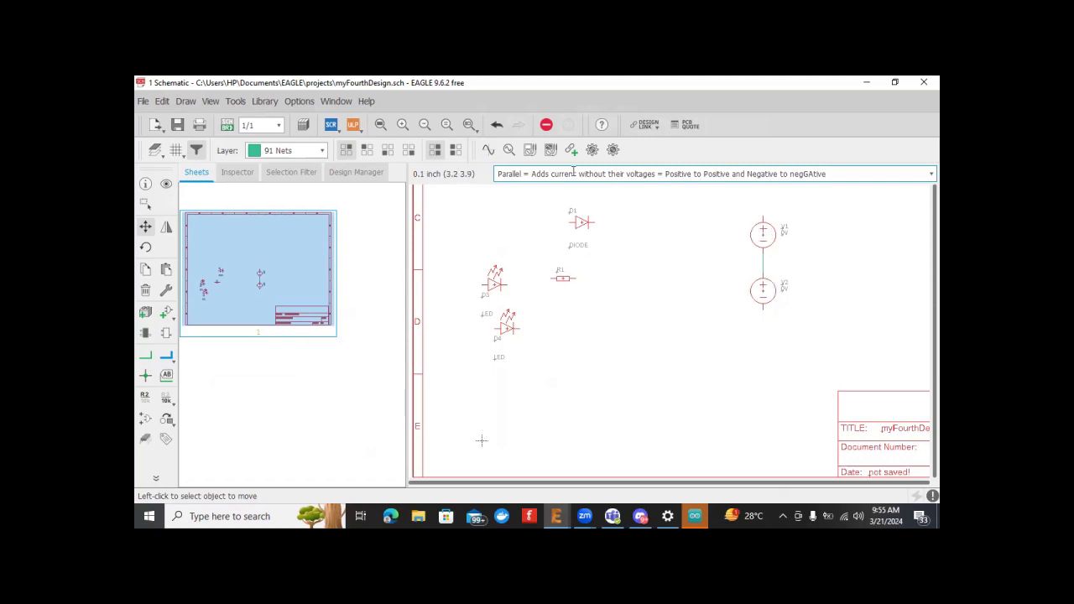
Step: Set the values of both voltage sources, V1 and V2, to 5V with the Value tool
{"action": "left_click", "coordinate": [764, 236]}
{"action": "left_click", "coordinate": [763, 233]}
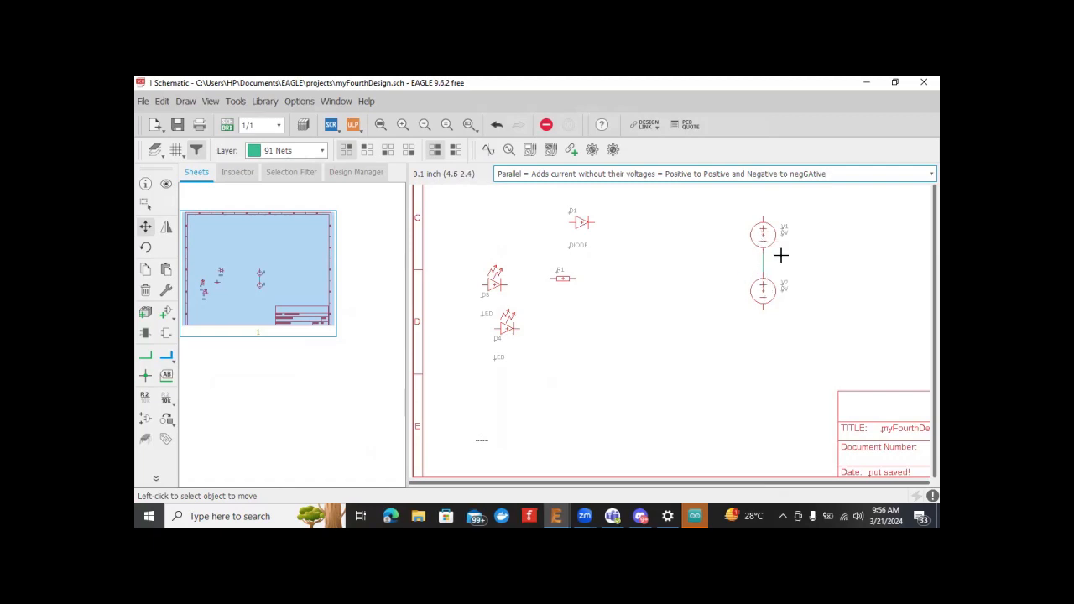
{"action": "left_click", "coordinate": [166, 398]}
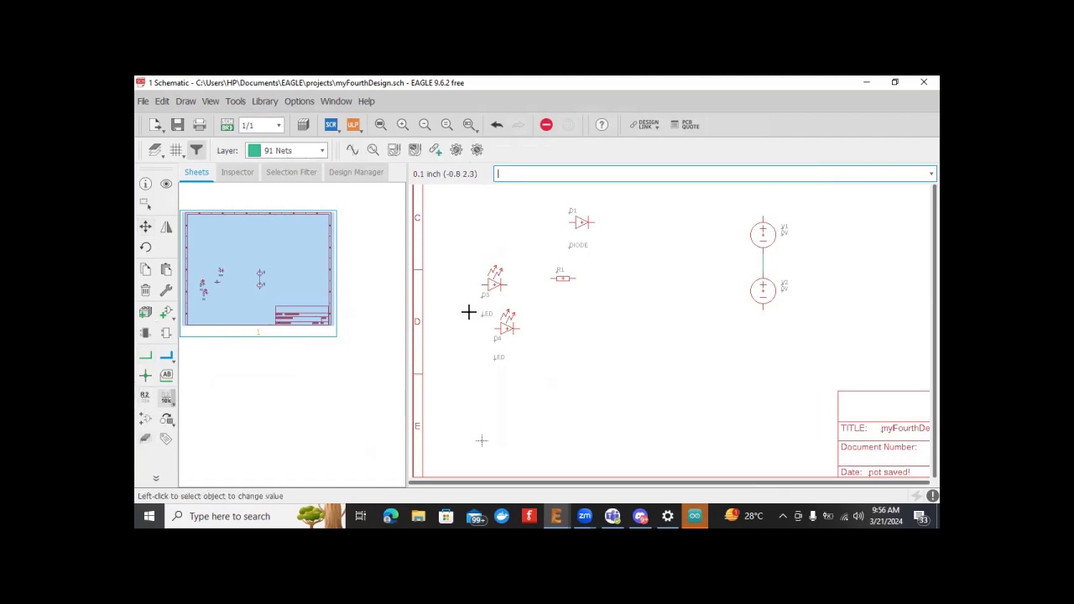
{"action": "left_click", "coordinate": [765, 239]}
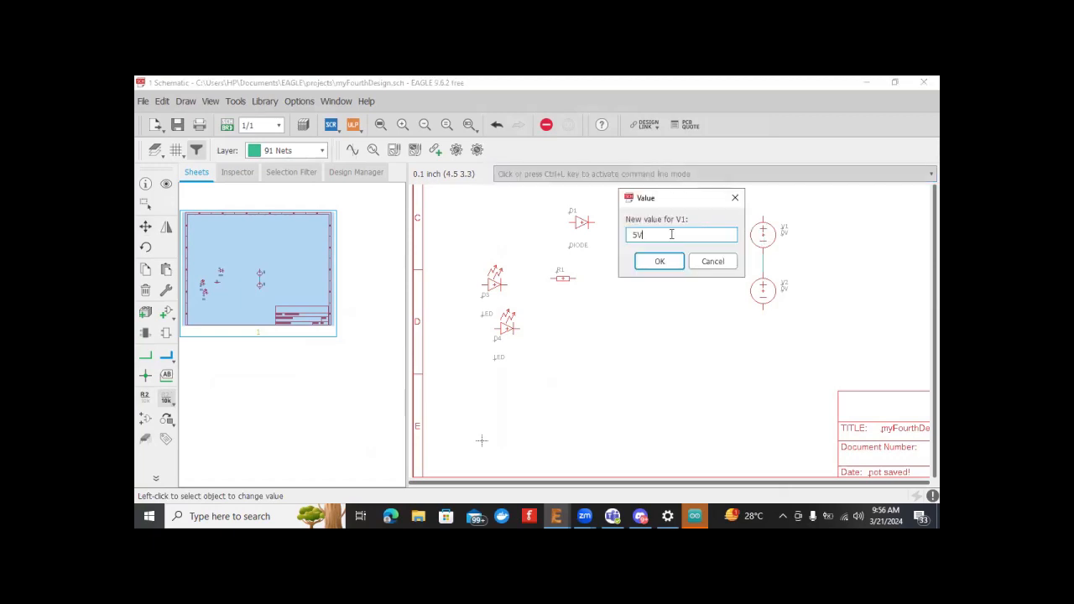
{"action": "type", "text": "5V"}
{"action": "key", "text": "Return"}
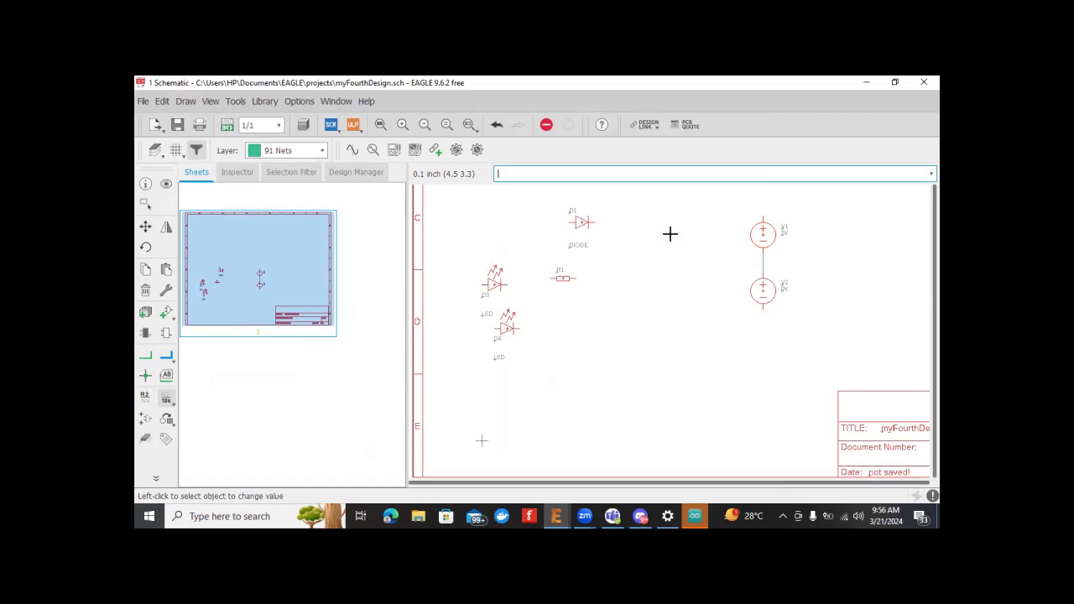
{"action": "left_click", "coordinate": [764, 290]}
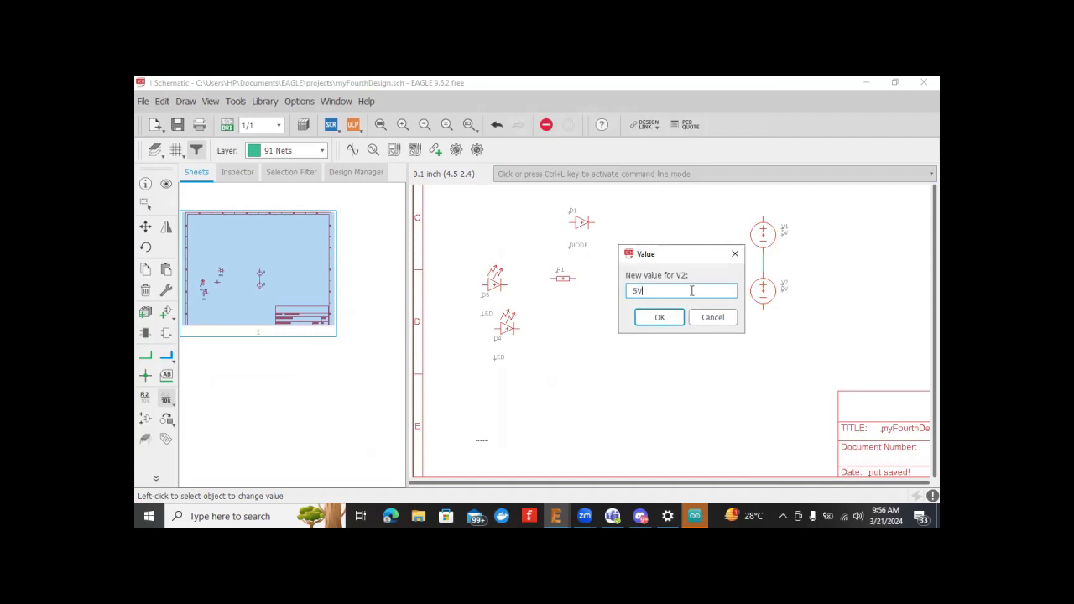
{"action": "key", "text": "Return"}
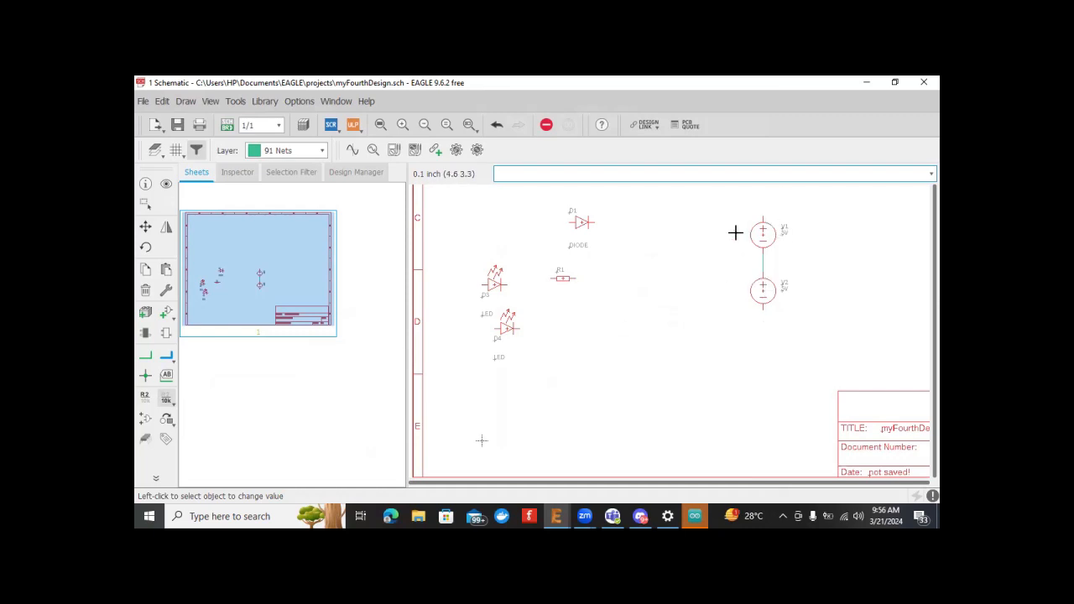
Step: Move diode D1 to the right of the lower LED and place resistor R1 above it
{"action": "left_click", "coordinate": [145, 203]}
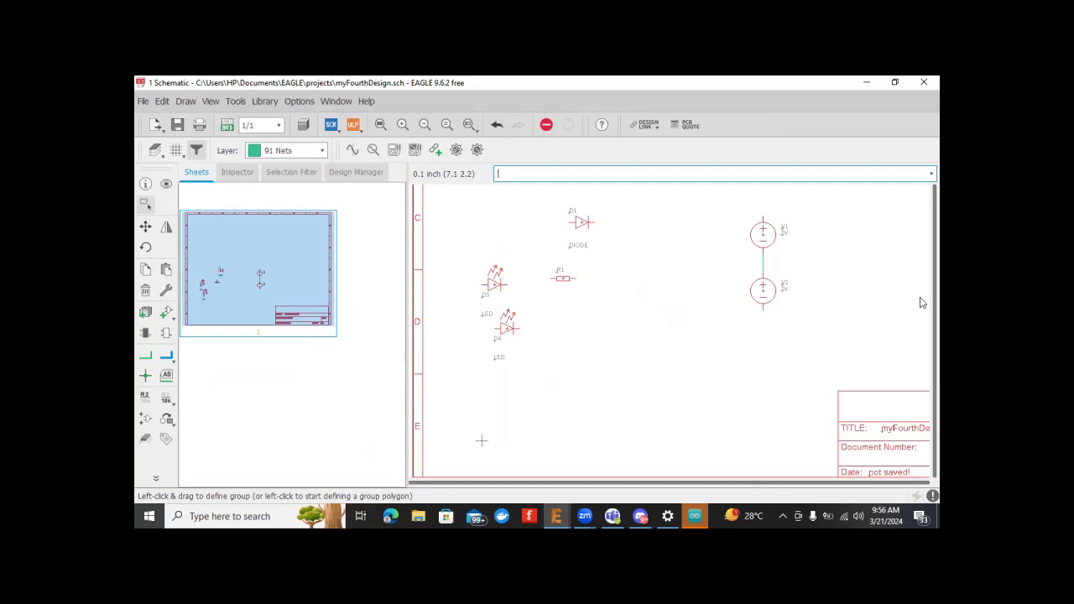
{"action": "left_click", "coordinate": [145, 226]}
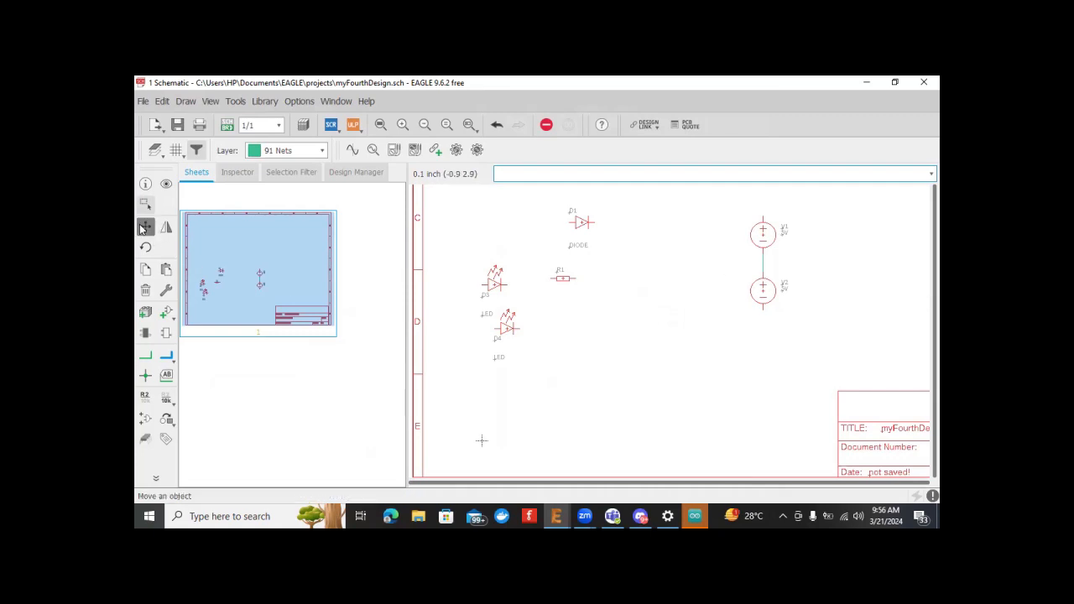
{"action": "left_click", "coordinate": [582, 222]}
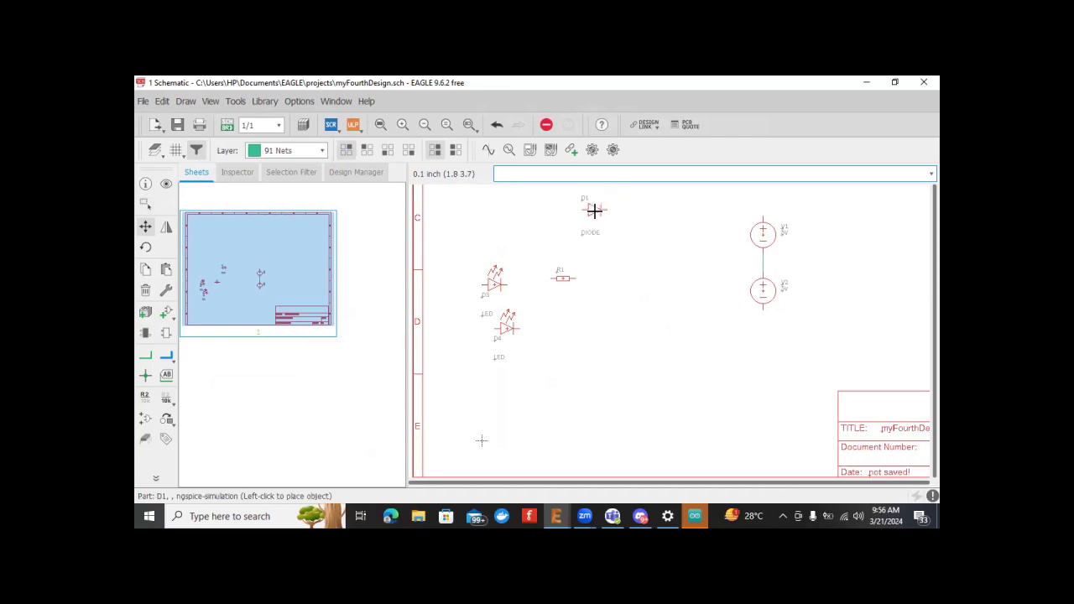
{"action": "left_click", "coordinate": [585, 338]}
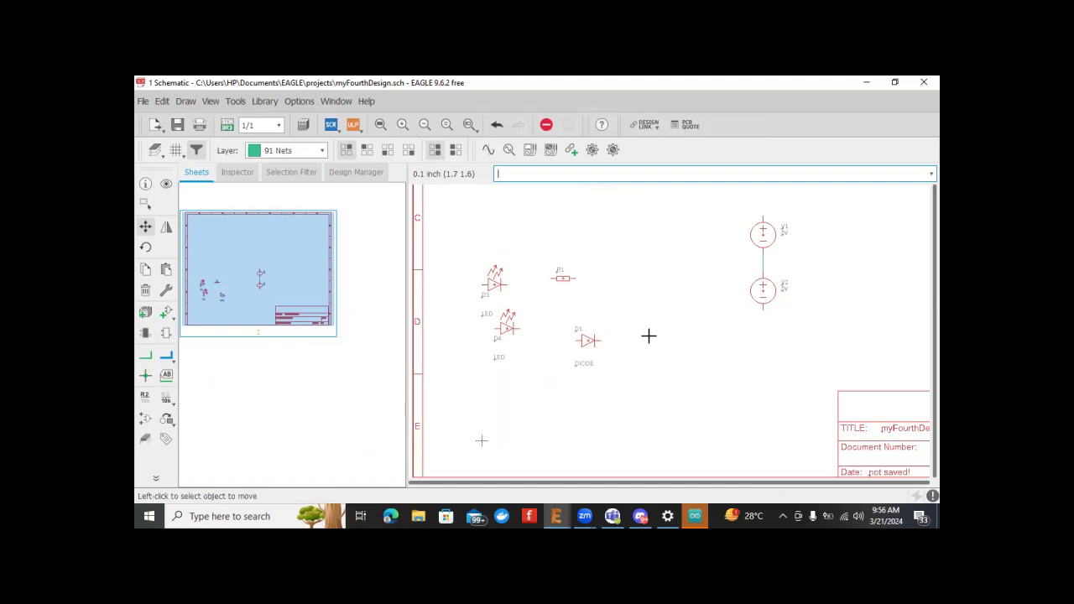
{"action": "left_click", "coordinate": [562, 277]}
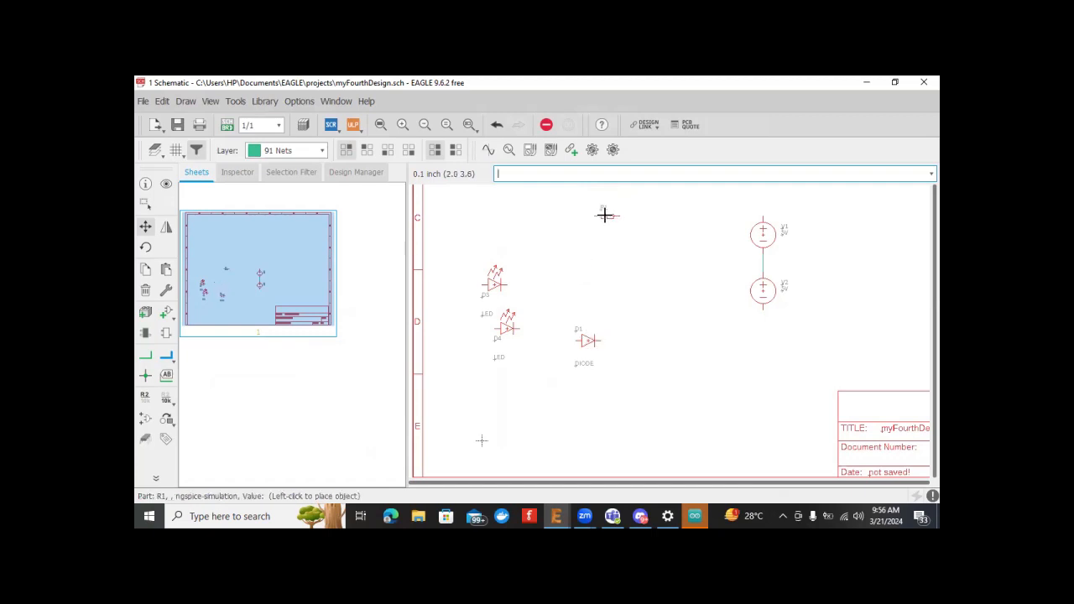
{"action": "left_click", "coordinate": [600, 215]}
{"action": "left_click", "coordinate": [600, 215]}
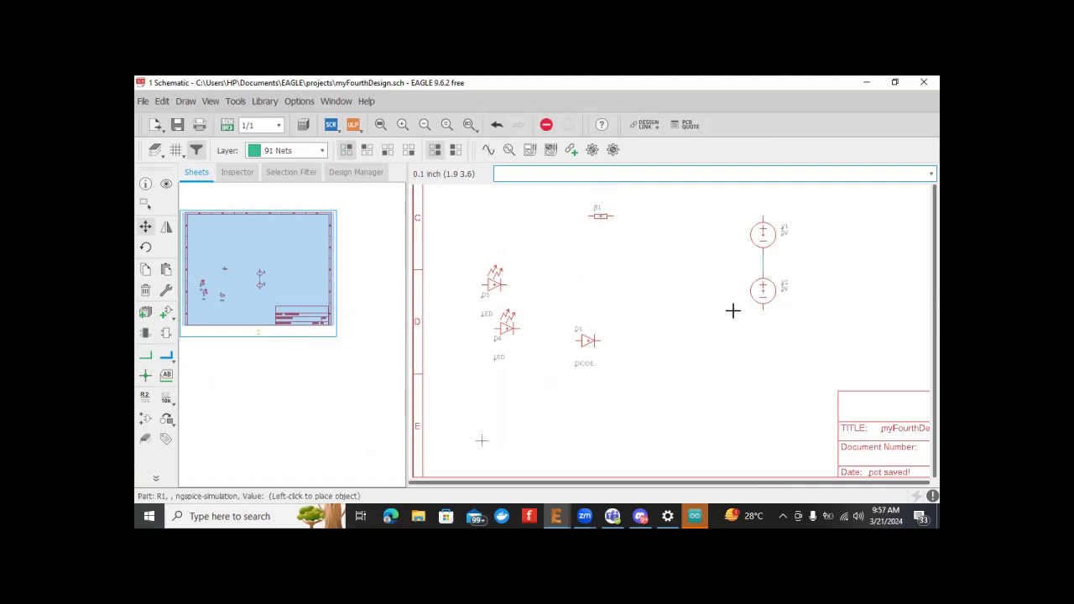
{"action": "left_click", "coordinate": [585, 217]}
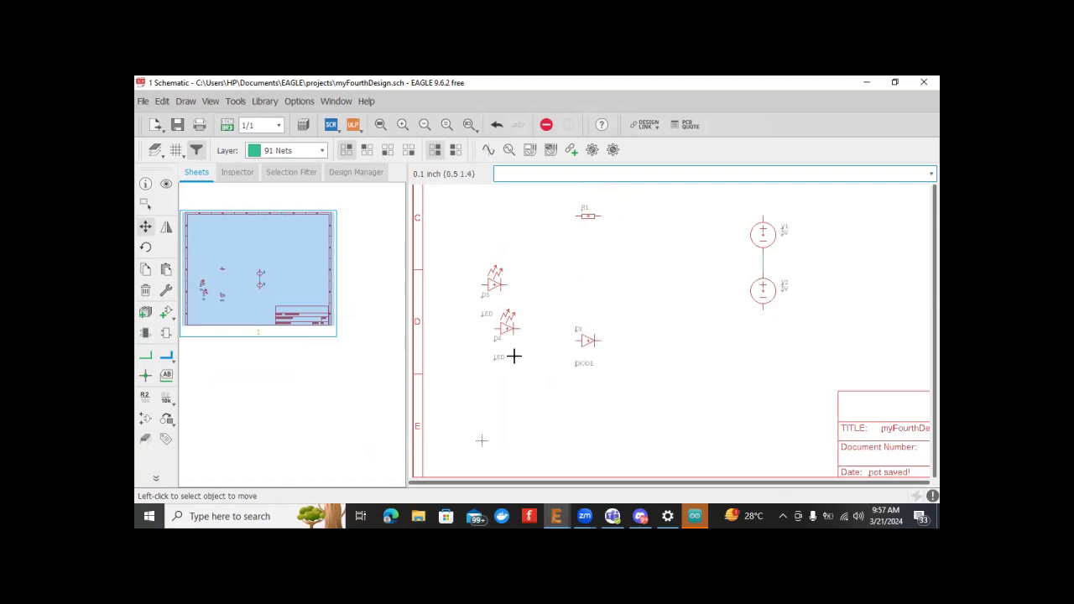
Step: Move LED D3 higher and align LED D4 vertically beneath it, leaving a gap for wiring between them
{"action": "left_click", "coordinate": [495, 285]}
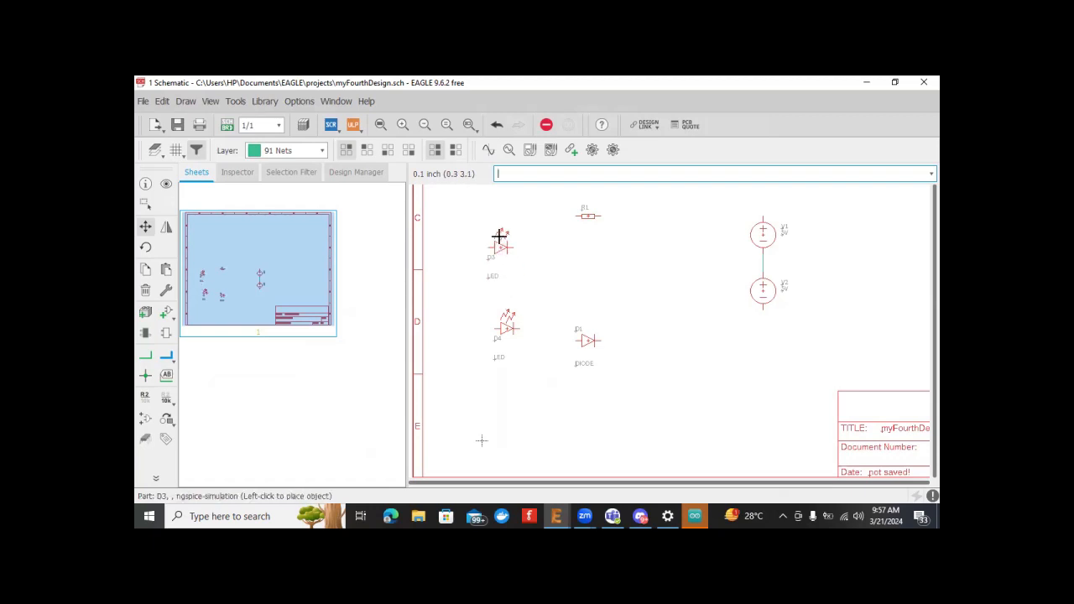
{"action": "left_click", "coordinate": [499, 240]}
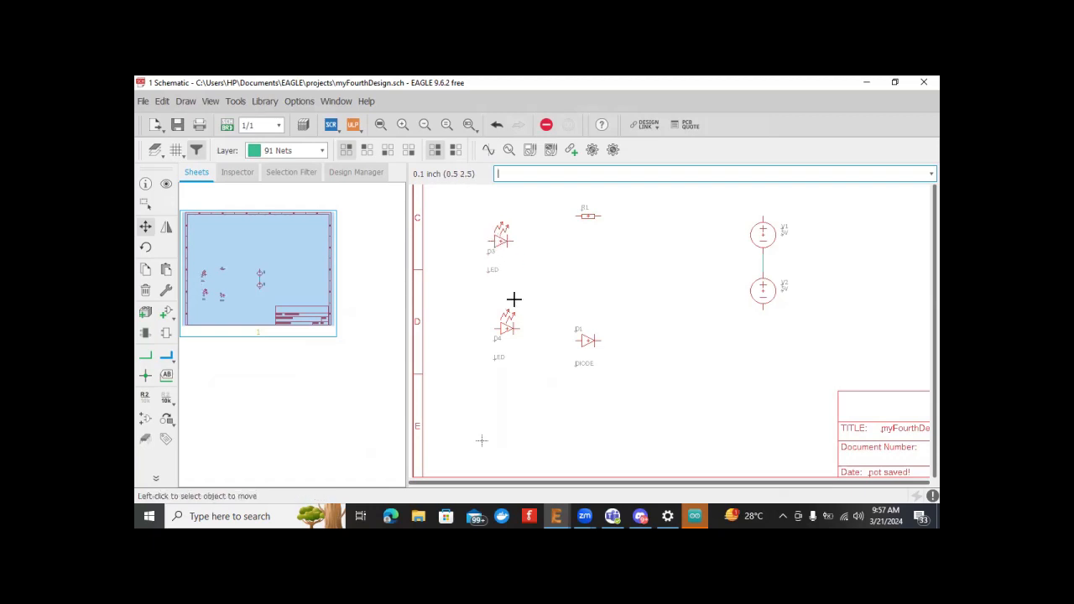
{"action": "left_click", "coordinate": [507, 326]}
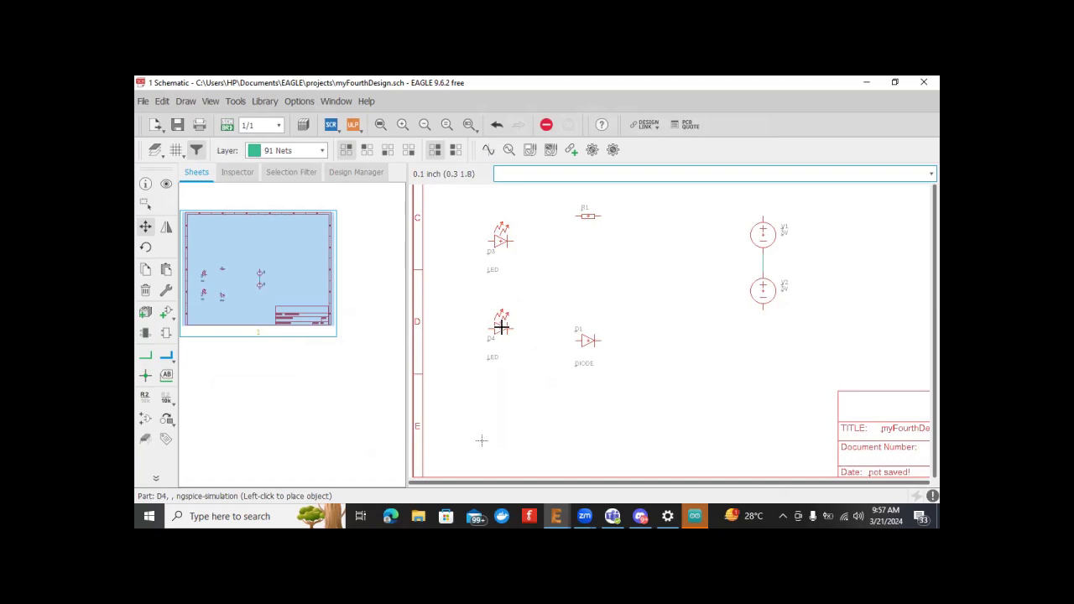
{"action": "left_click", "coordinate": [501, 326]}
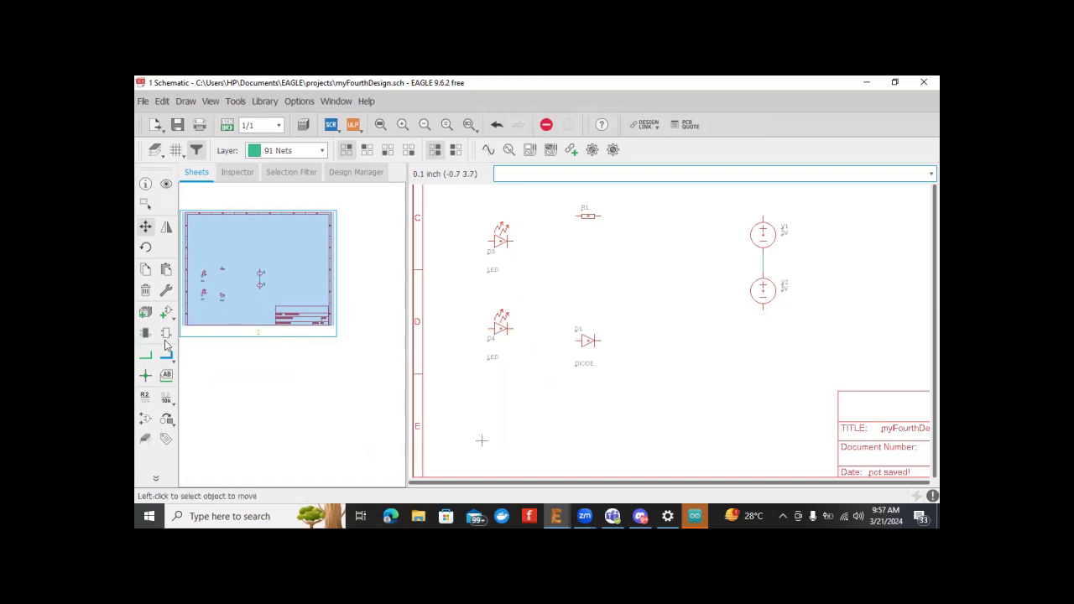
Step: Wire LEDs D3 and D4 in parallel with nets joining cathode to cathode and anode to anode
{"action": "left_click", "coordinate": [151, 356]}
{"action": "left_click", "coordinate": [511, 242]}
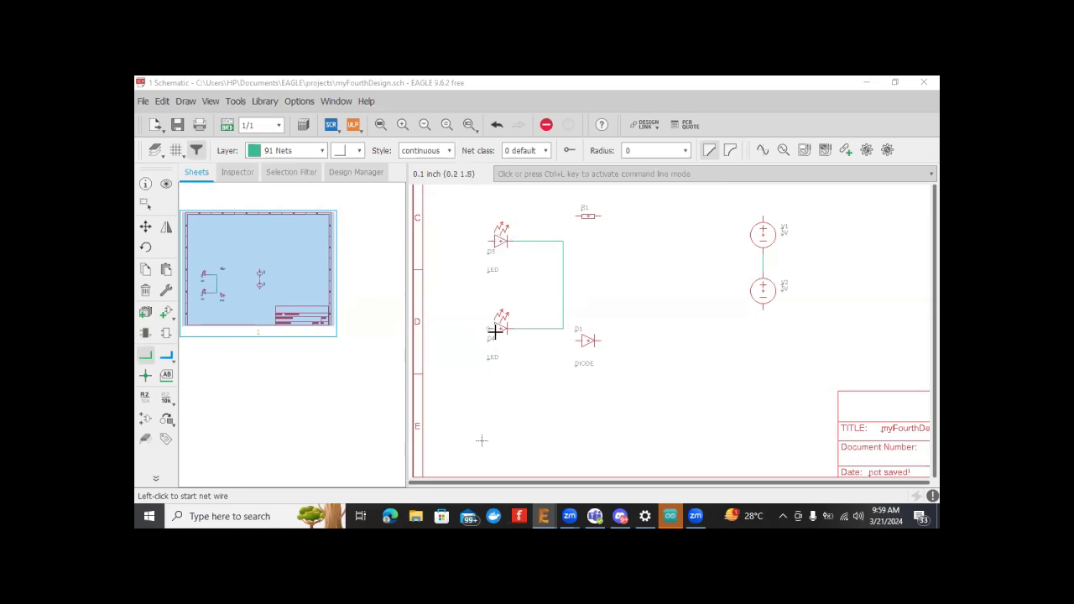
{"action": "left_click", "coordinate": [487, 242]}
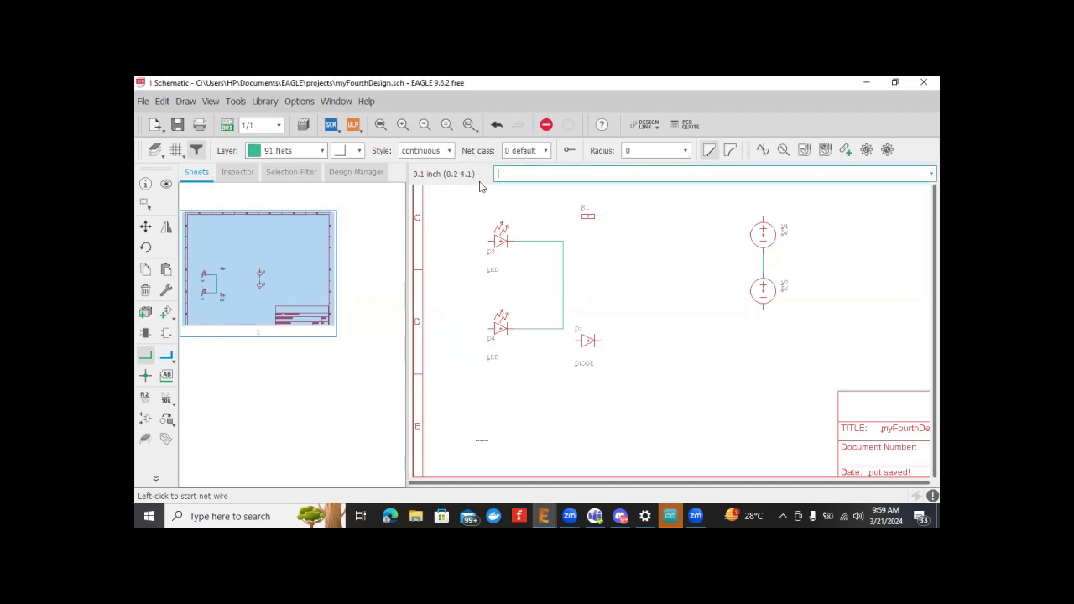
{"action": "left_click", "coordinate": [476, 239]}
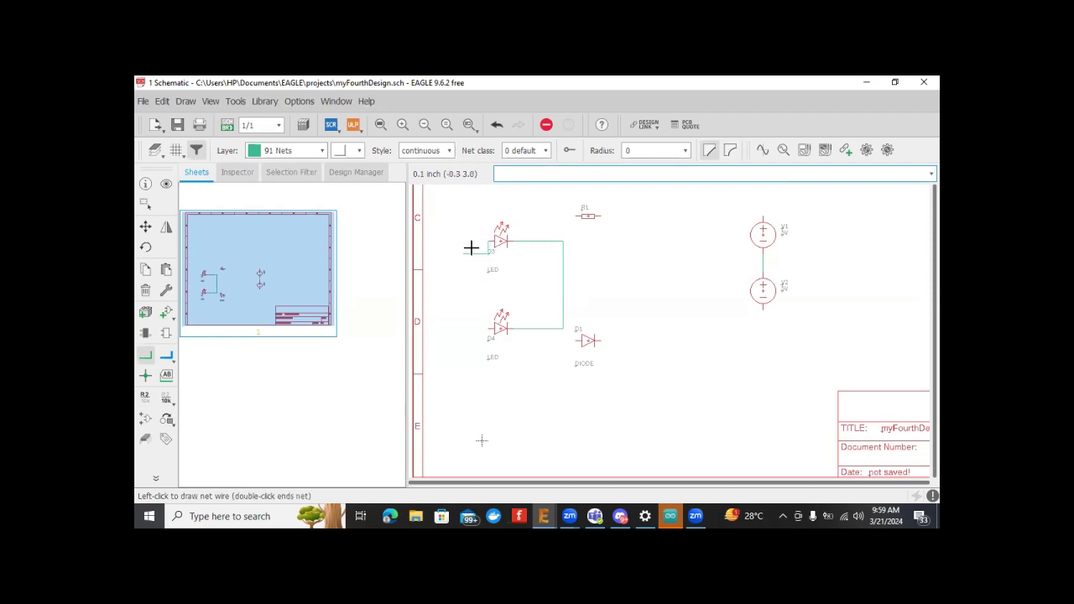
{"action": "left_click", "coordinate": [462, 241]}
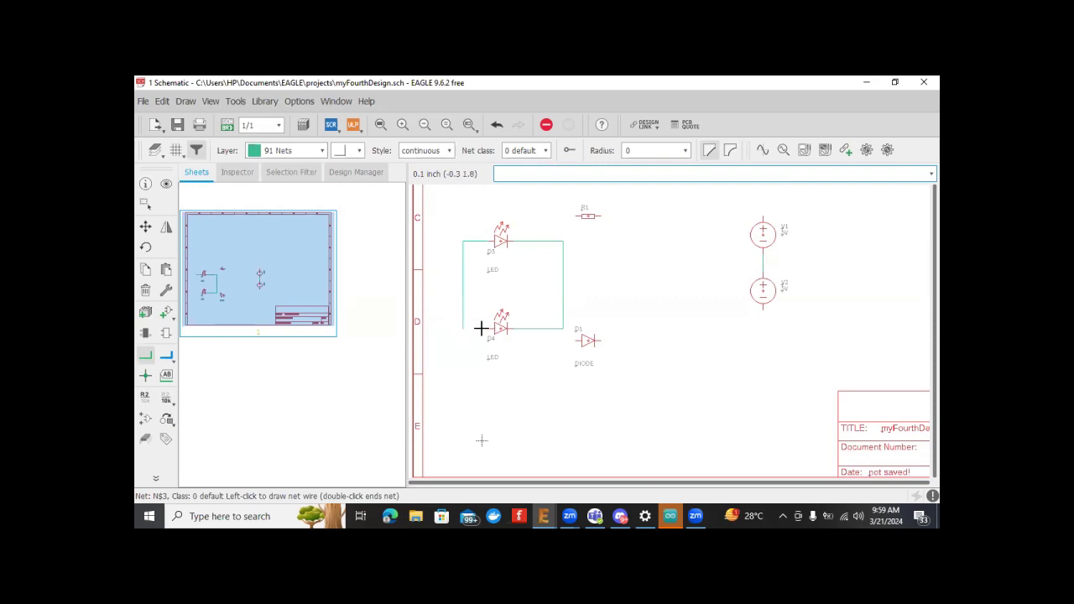
{"action": "left_click", "coordinate": [490, 328]}
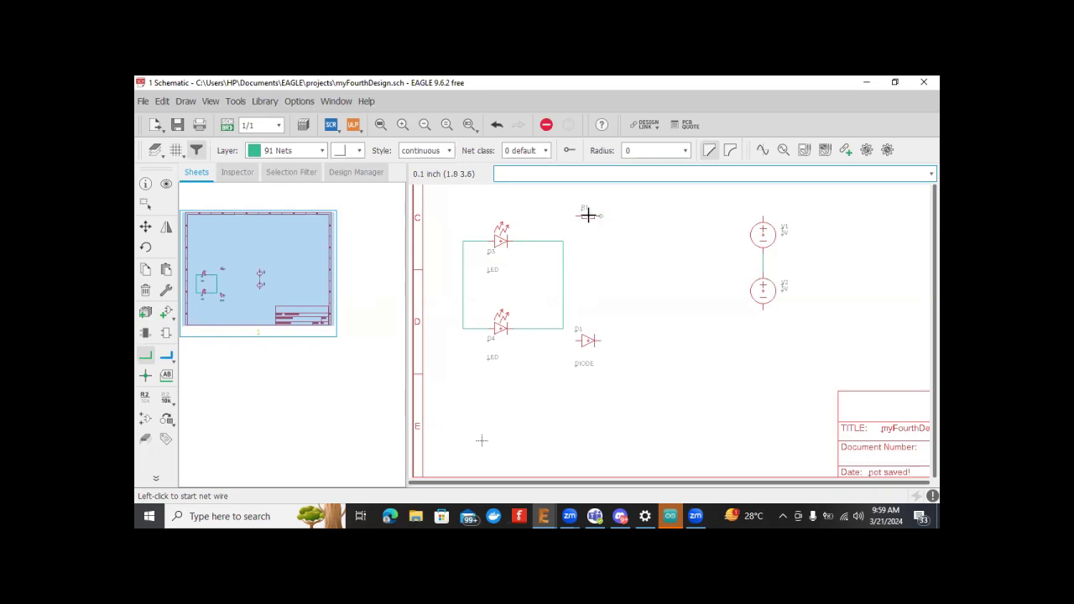
Step: Group the wired LED pair and move it about 0.5 inch up and 0.1 inch to the right
{"action": "left_click", "coordinate": [145, 203]}
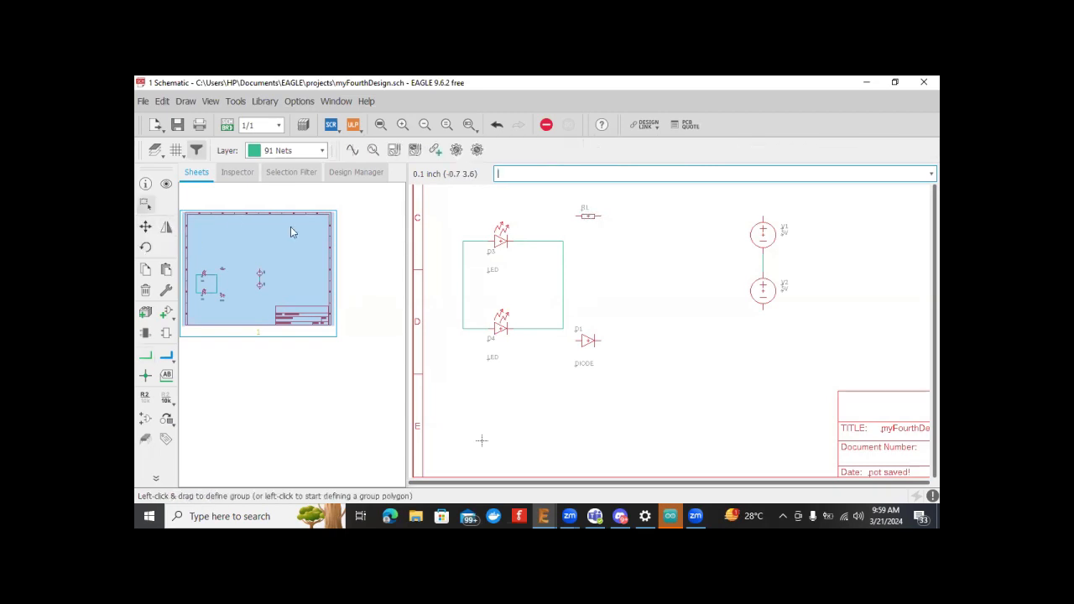
{"action": "left_click_drag", "start_coordinate": [445, 213], "coordinate": [570, 365]}
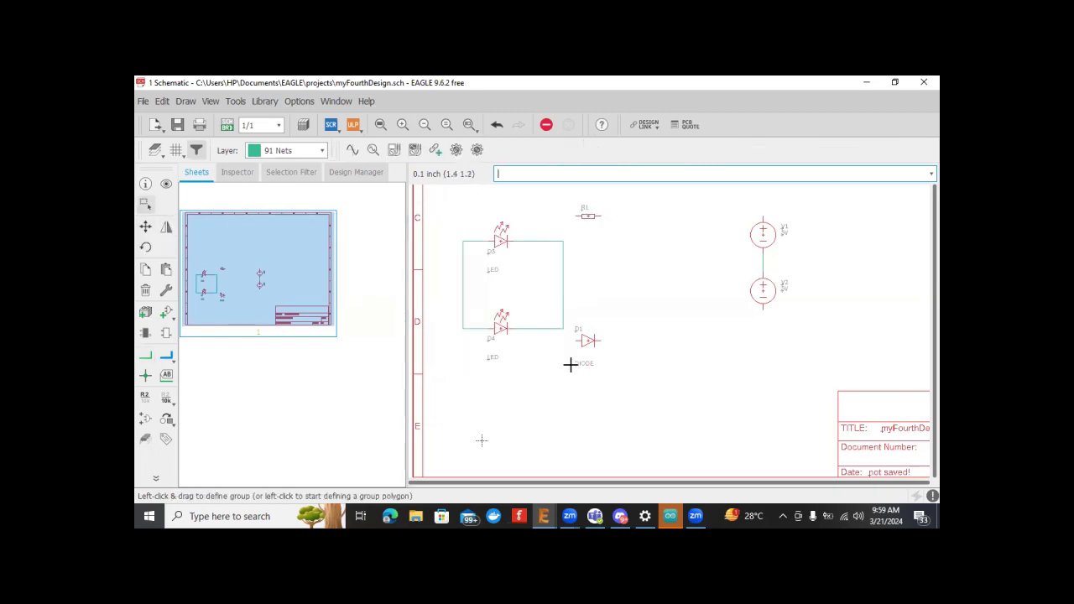
{"action": "right_click", "coordinate": [501, 240], "text": "ctrl"}
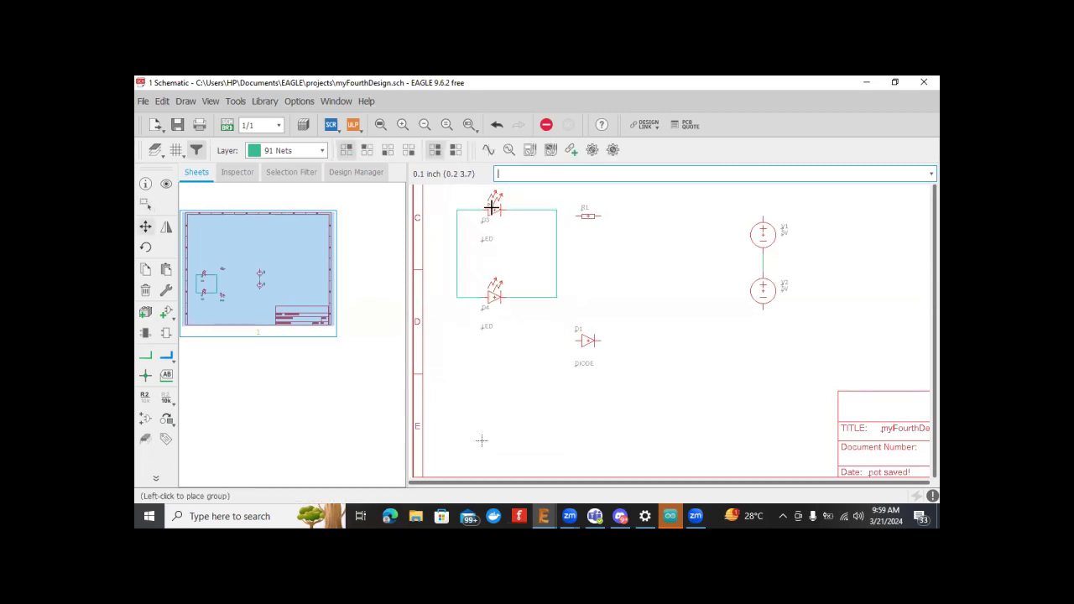
{"action": "left_click", "coordinate": [491, 207]}
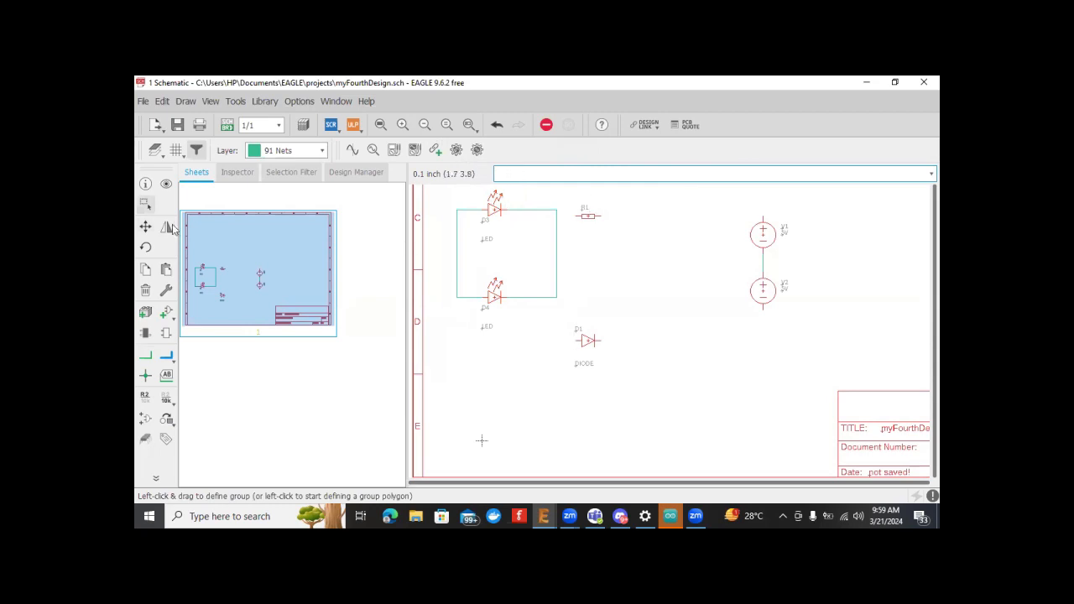
{"action": "left_click_drag", "start_coordinate": [441, 191], "coordinate": [574, 329]}
{"action": "right_click", "coordinate": [505, 209], "text": "ctrl"}
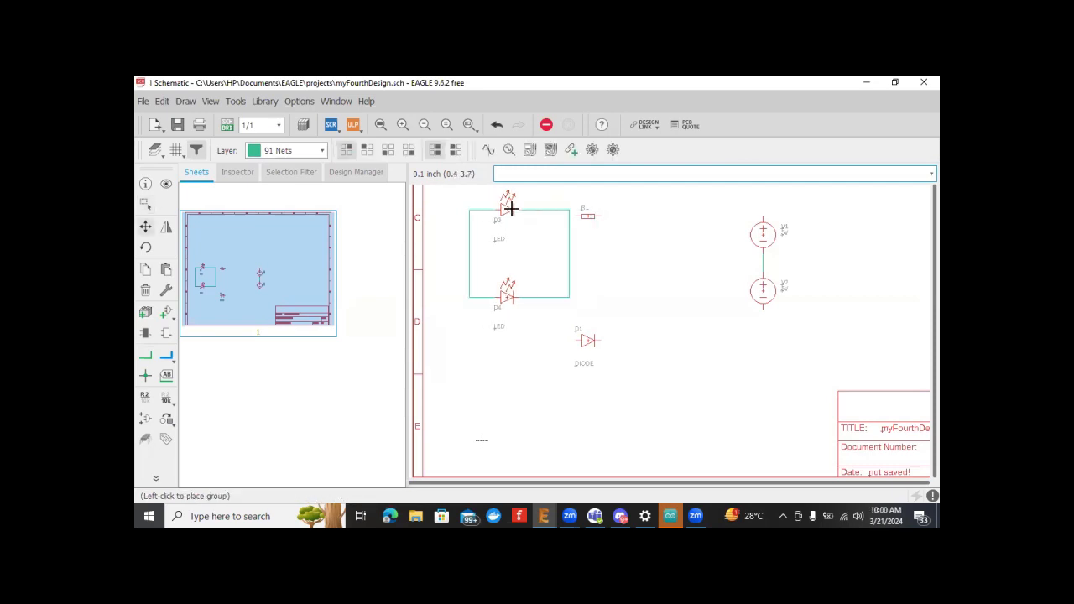
{"action": "left_click", "coordinate": [507, 210]}
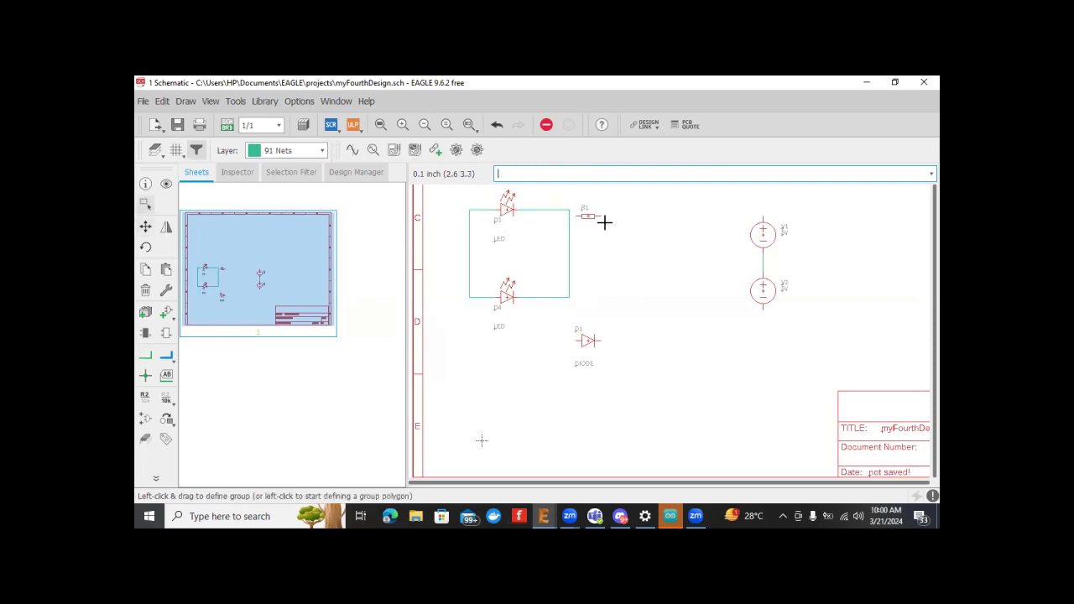
Step: Move resistor R1 below and diode D1 above the open area between the LED pair and the voltage sources
{"action": "left_click_drag", "start_coordinate": [587, 215], "coordinate": [591, 221]}
{"action": "left_click", "coordinate": [148, 227]}
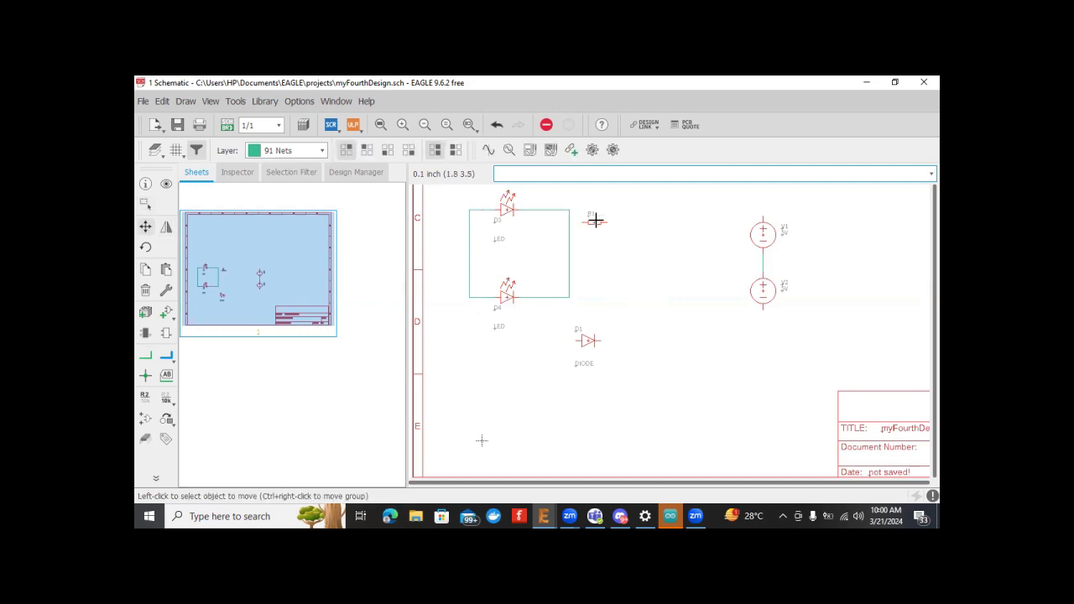
{"action": "left_click", "coordinate": [624, 355]}
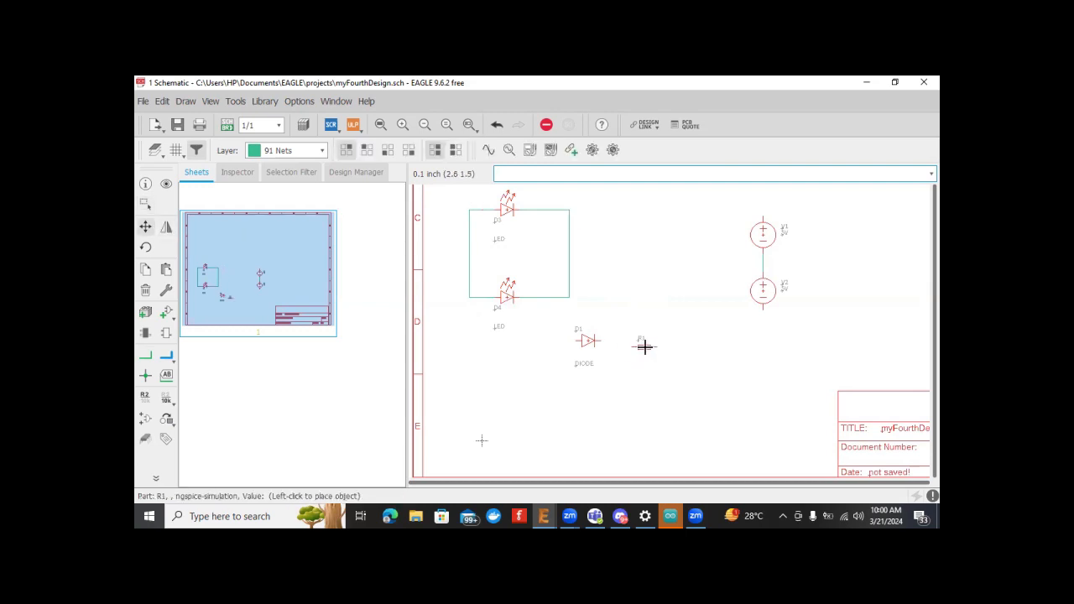
{"action": "left_click", "coordinate": [605, 349]}
{"action": "left_click", "coordinate": [586, 339]}
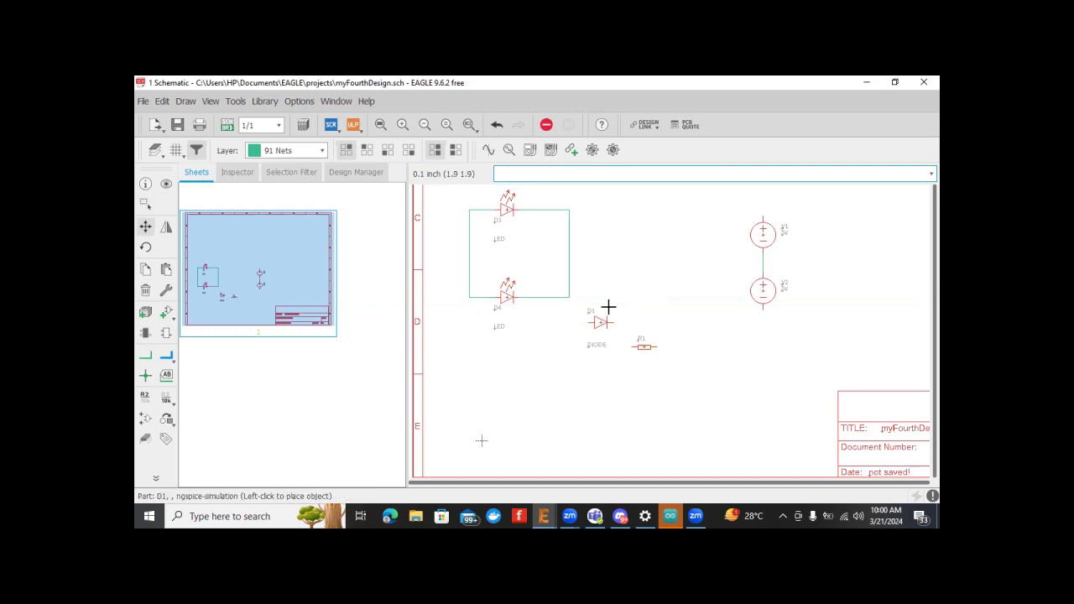
{"action": "left_click", "coordinate": [652, 196]}
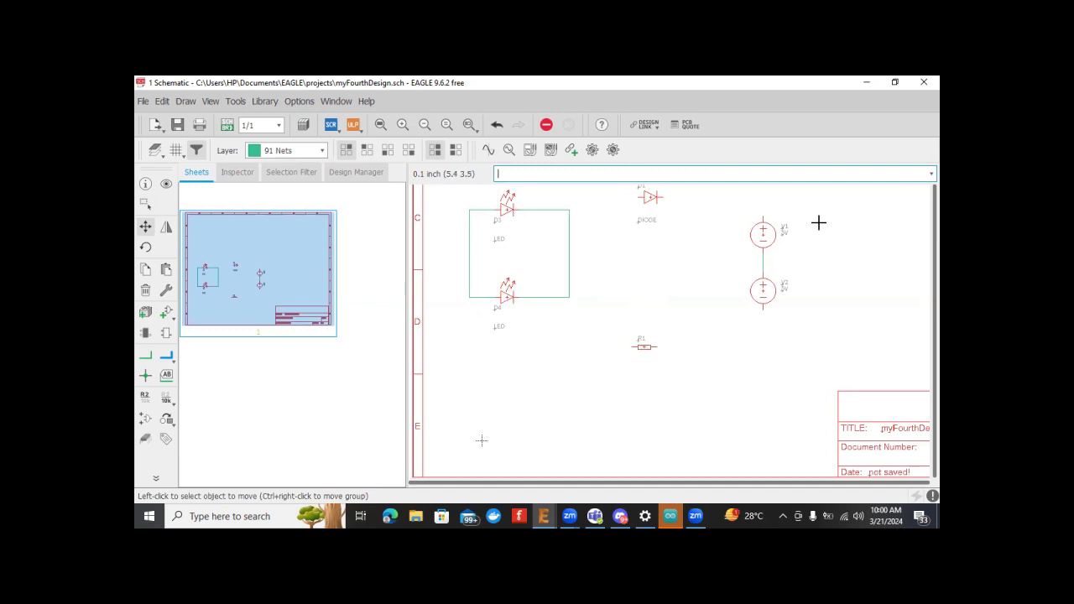
Step: Rotate diode D1 by 180 degrees so its anode faces the voltage sources
{"action": "scroll", "coordinate": [649, 211], "scroll_direction": "up", "scroll_amount": 1}
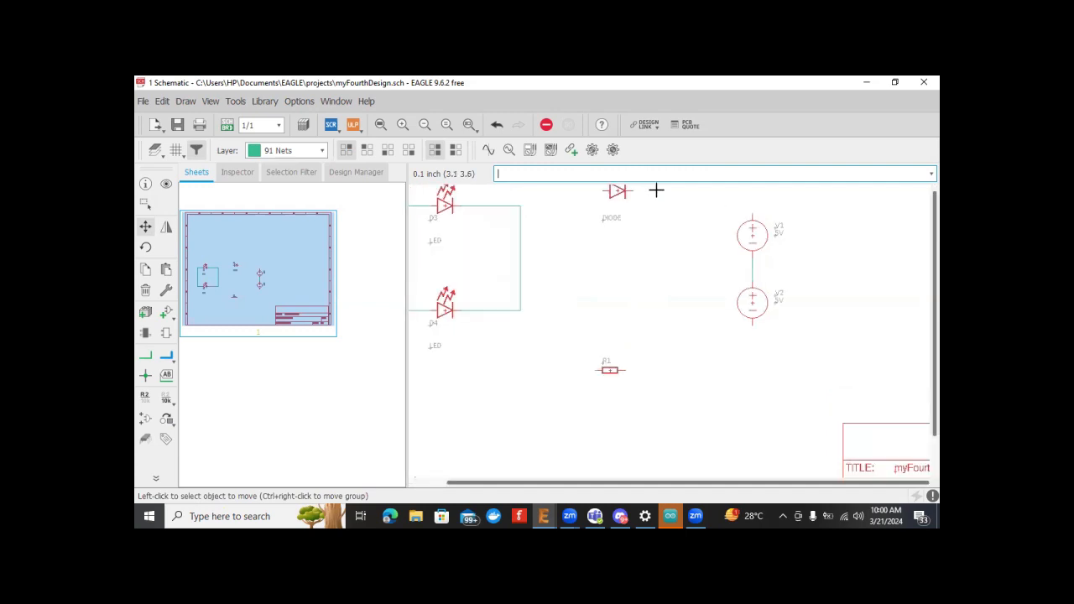
{"action": "scroll", "coordinate": [656, 190], "scroll_direction": "down", "scroll_amount": 3}
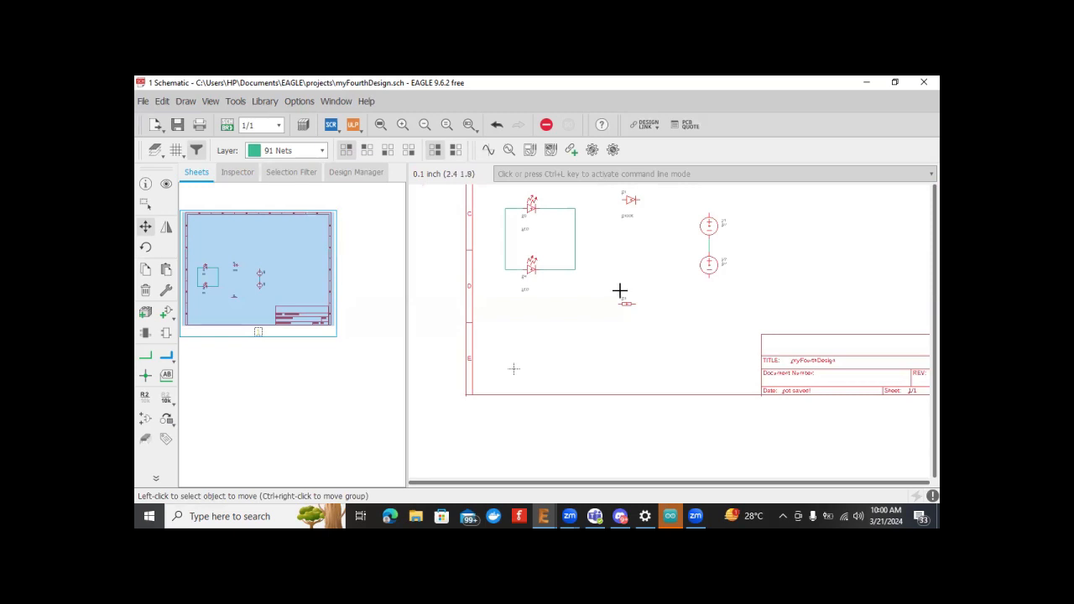
{"action": "left_click", "coordinate": [145, 248]}
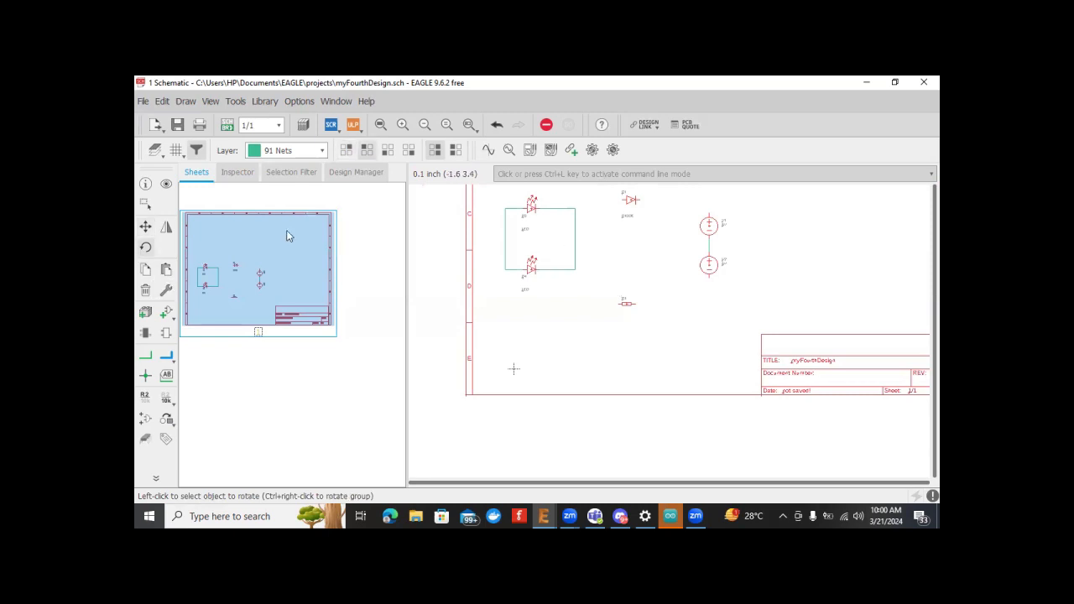
{"action": "left_click", "coordinate": [629, 198]}
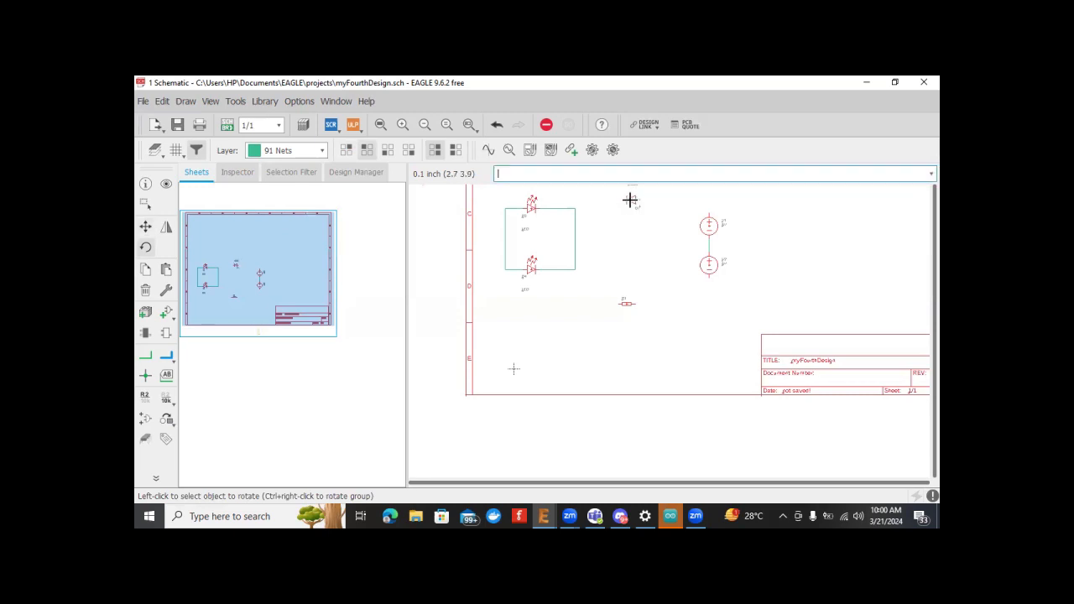
{"action": "left_click", "coordinate": [144, 227]}
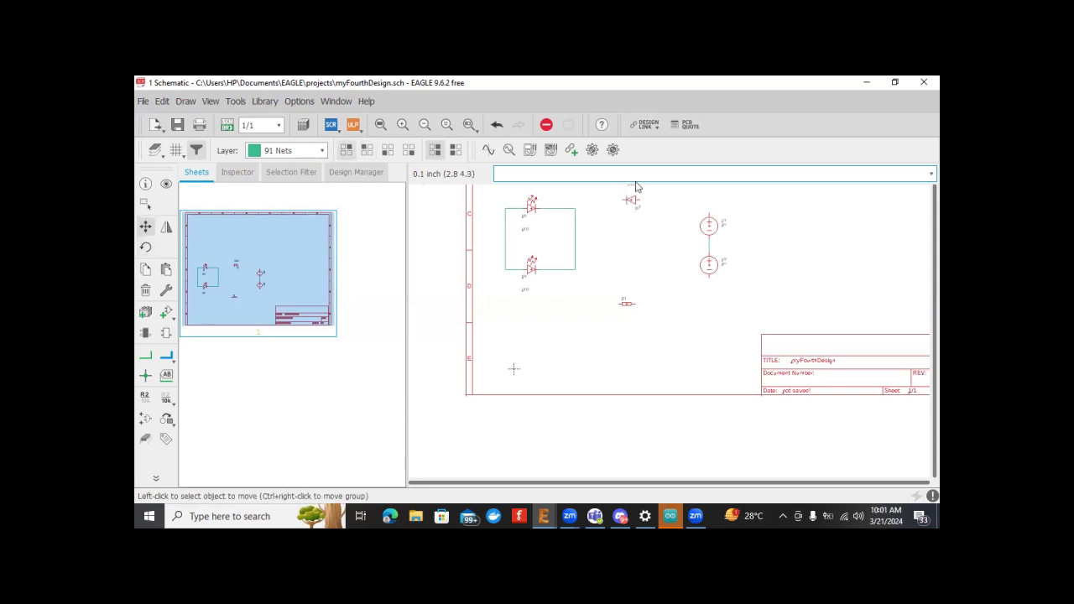
{"action": "scroll", "coordinate": [640, 203], "scroll_direction": "up", "scroll_amount": 1}
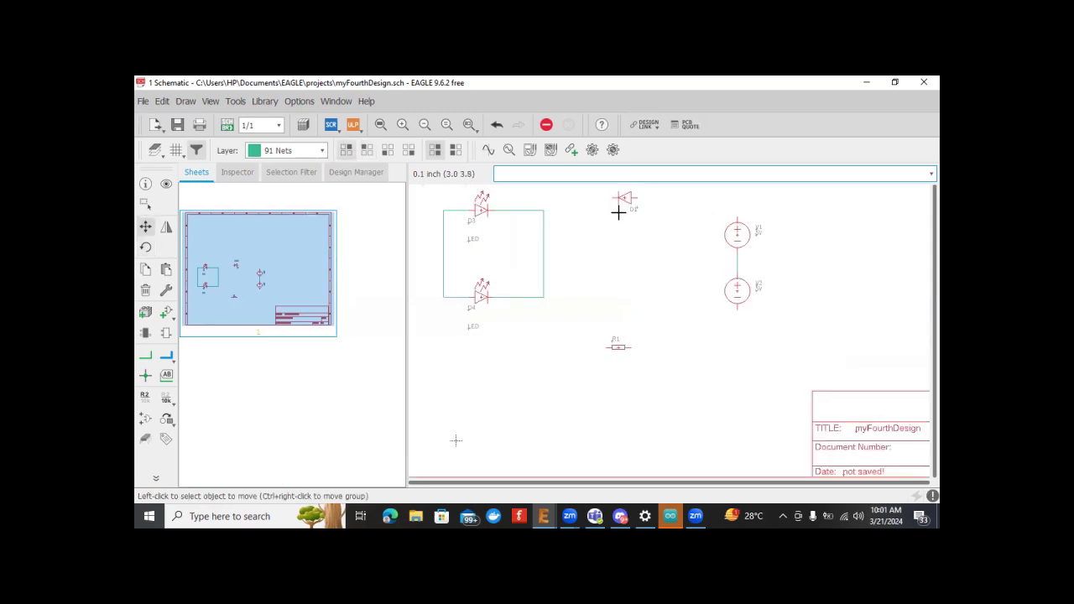
{"action": "scroll", "coordinate": [619, 210], "scroll_direction": "up", "scroll_amount": 1}
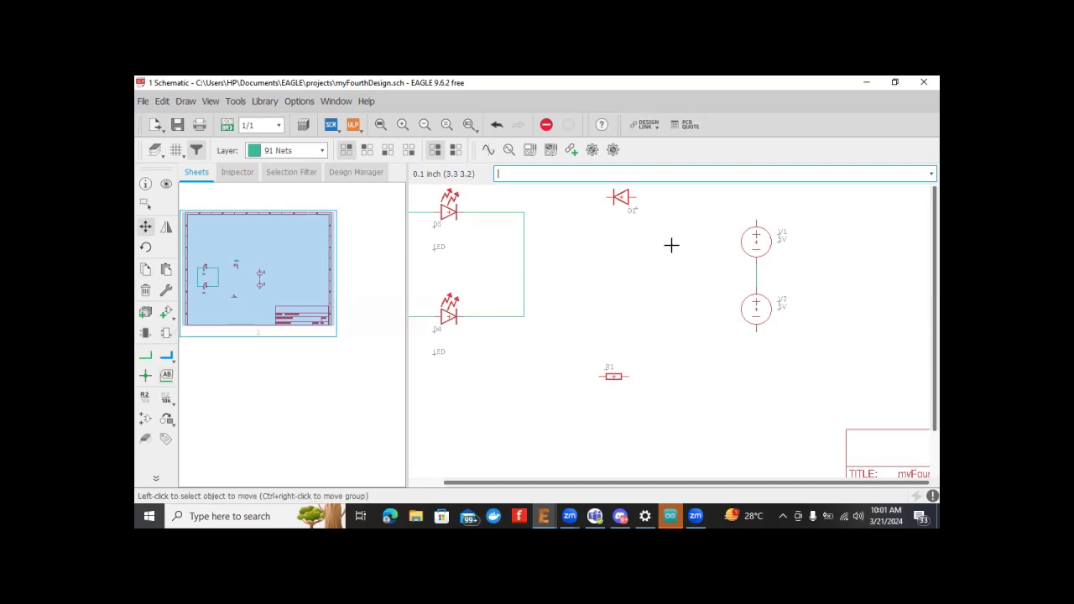
Step: Group voltage sources V1 and V2 and move them about 0.9 inch to the right and 0.2 inch up
{"action": "left_click", "coordinate": [145, 204]}
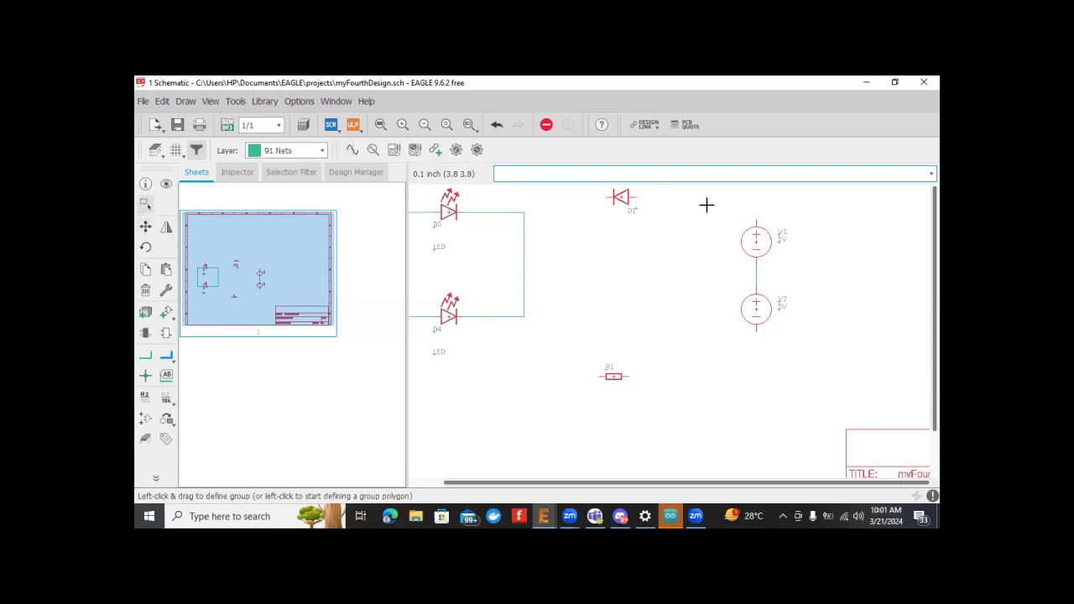
{"action": "left_click_drag", "start_coordinate": [700, 205], "coordinate": [813, 344]}
{"action": "left_click_drag", "start_coordinate": [797, 239], "coordinate": [821, 225]}
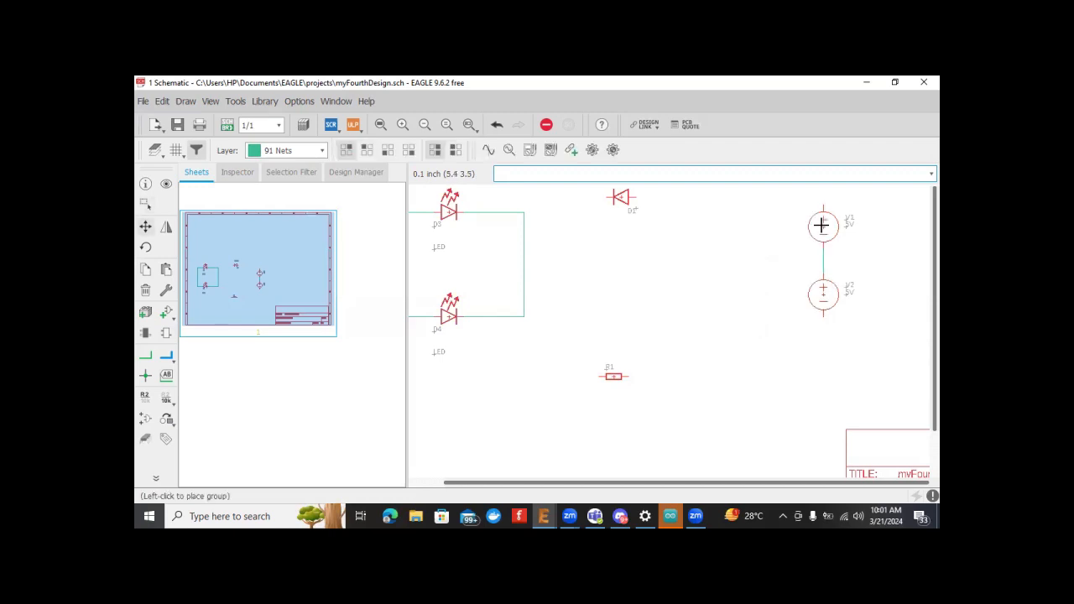
{"action": "left_click", "coordinate": [820, 227]}
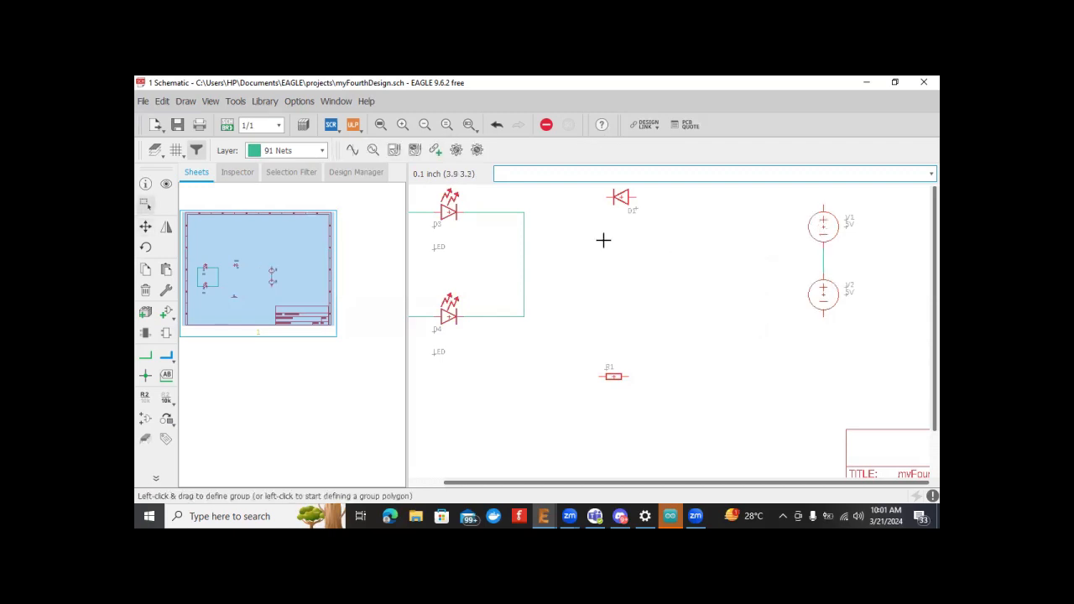
{"action": "left_click", "coordinate": [145, 227]}
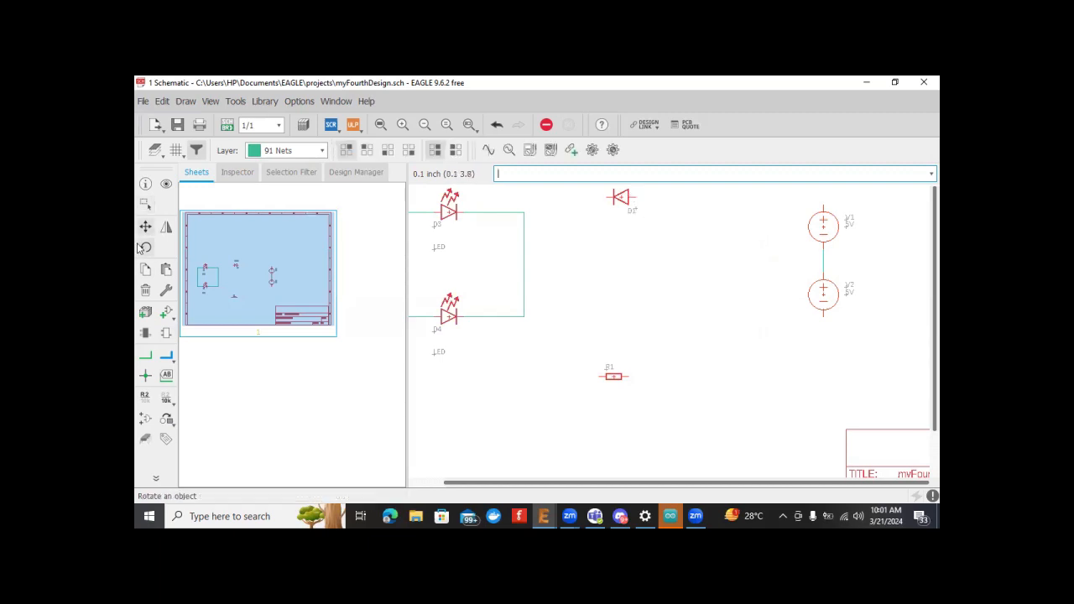
Step: Wire D1's anode to V1's positive terminal and its cathode to the right-hand net of LED D3
{"action": "left_click", "coordinate": [148, 357]}
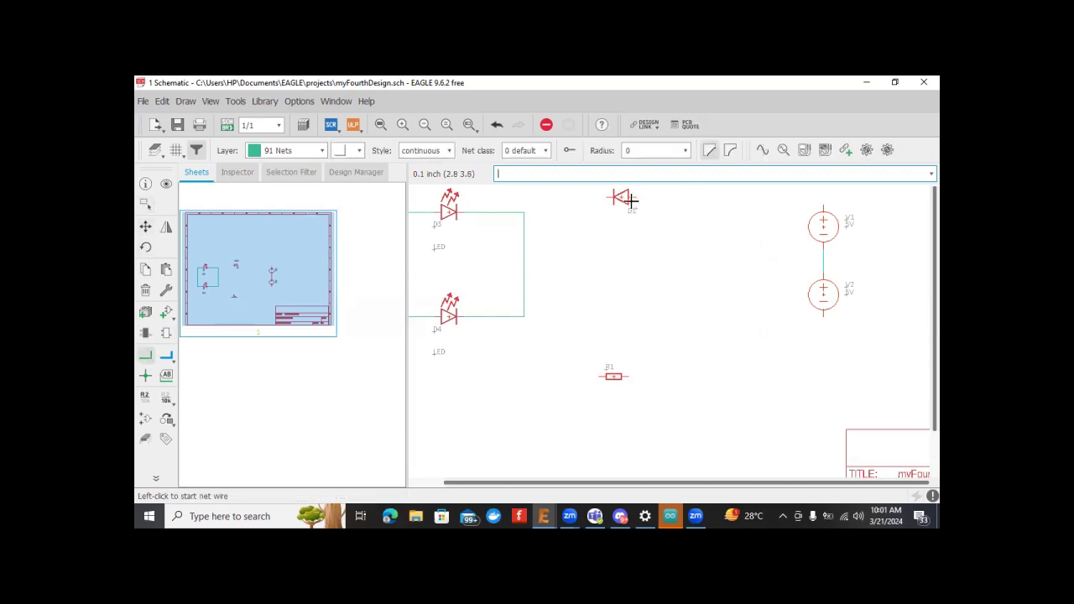
{"action": "left_click", "coordinate": [636, 198]}
{"action": "left_click", "coordinate": [608, 197]}
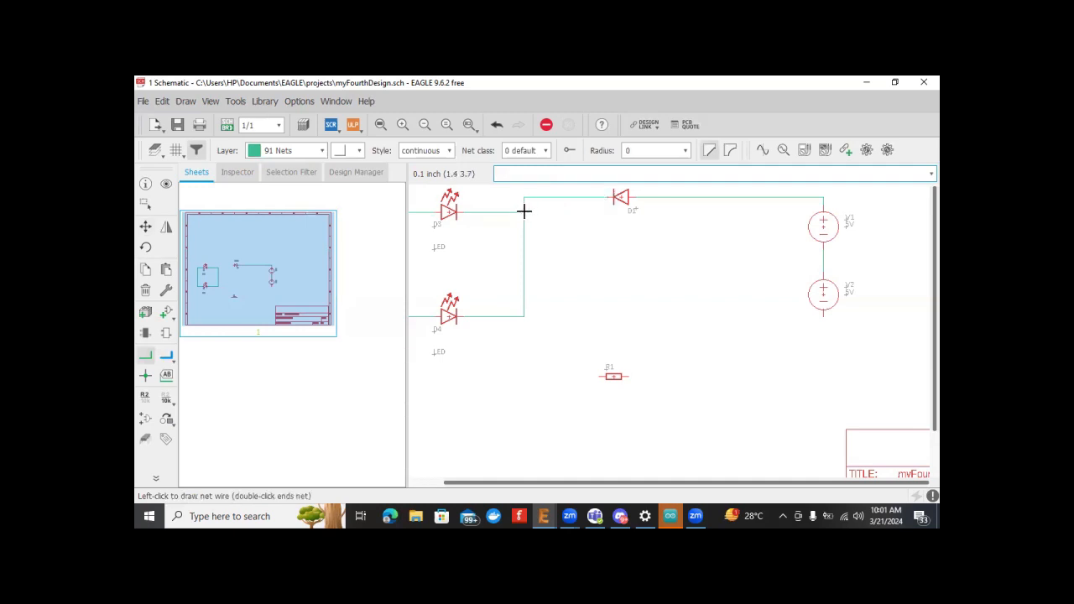
{"action": "left_click", "coordinate": [523, 212]}
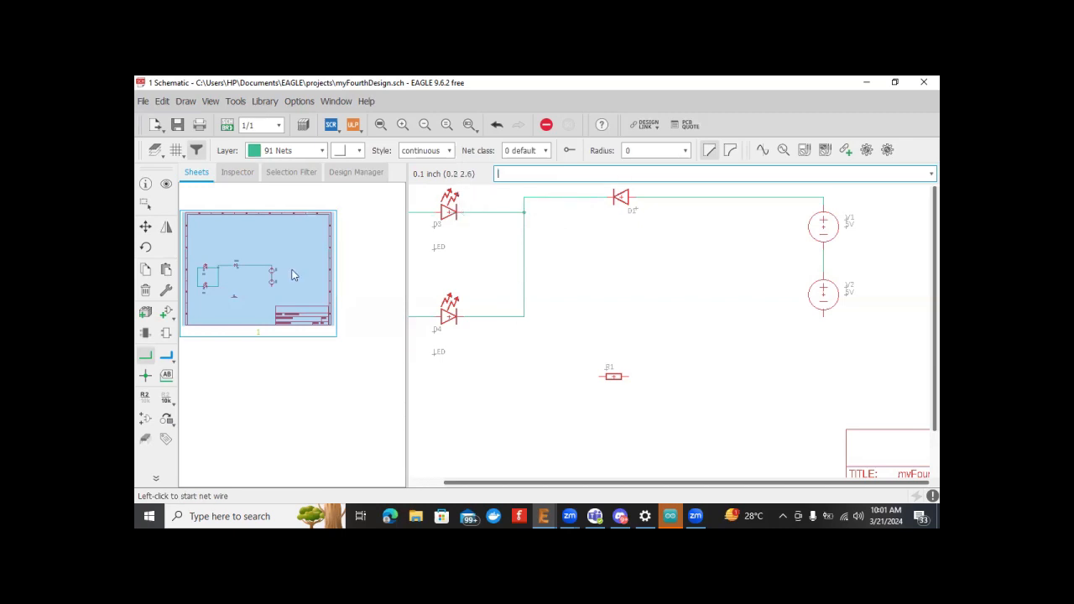
Step: Move resistor R1 about 0.6 inch right and 0.8 inch up, level with LED D4's net
{"action": "left_click", "coordinate": [145, 228]}
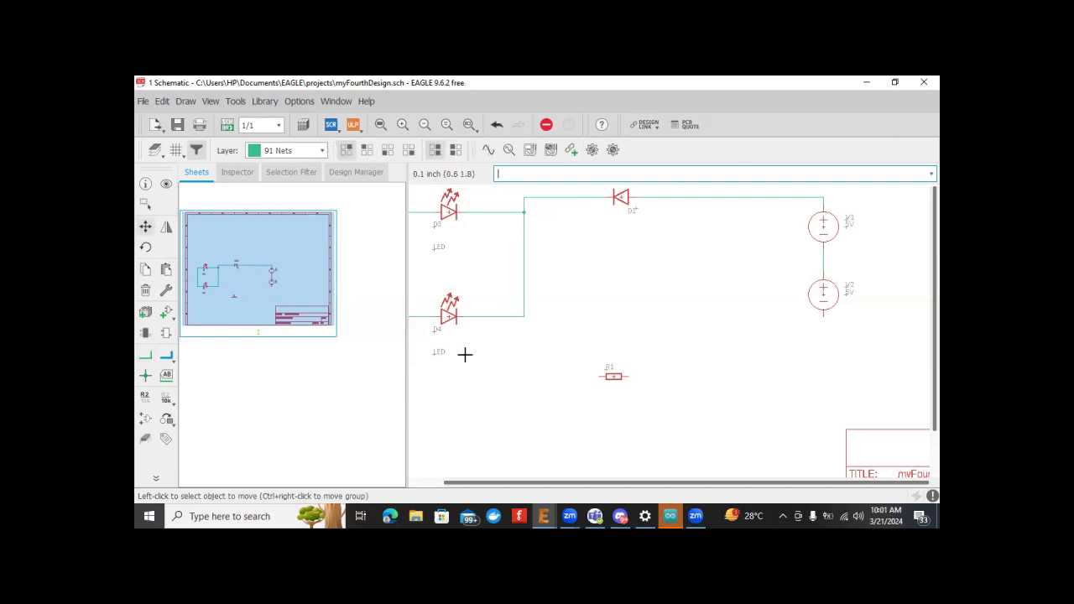
{"action": "left_click", "coordinate": [613, 374]}
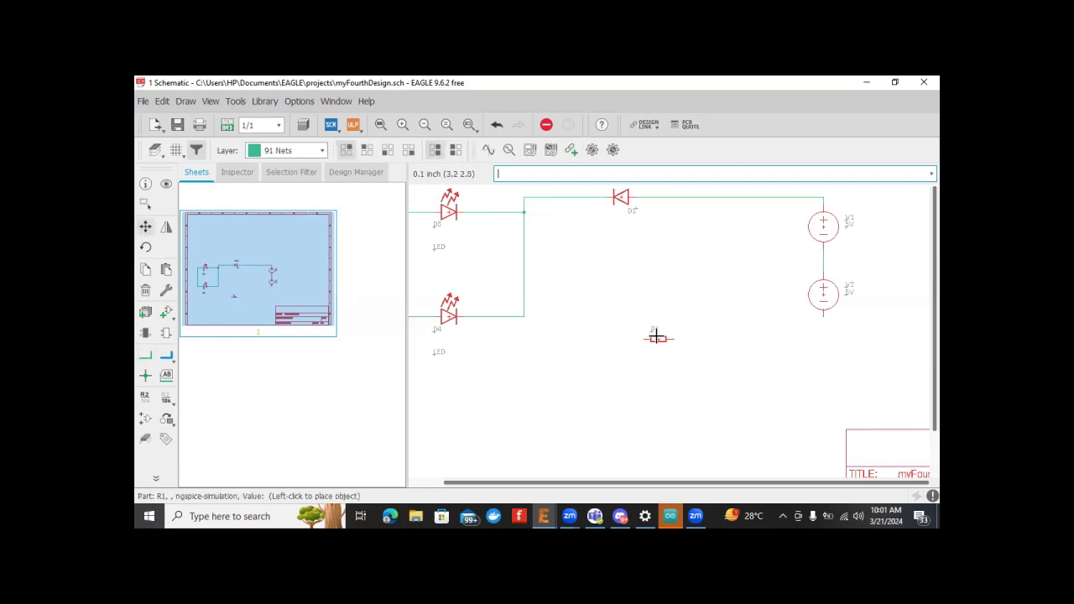
{"action": "left_click", "coordinate": [658, 318]}
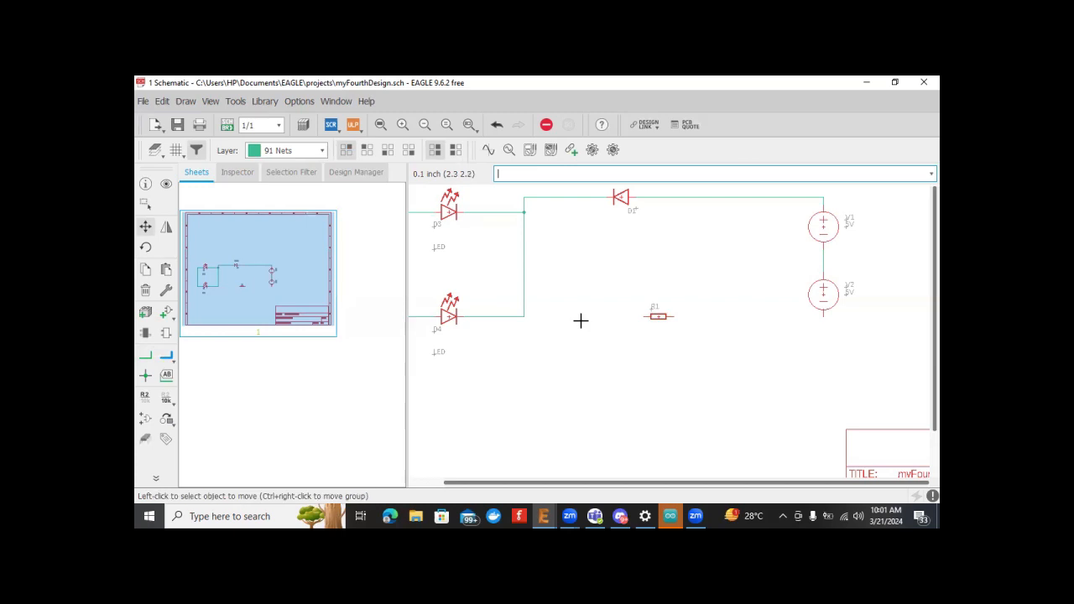
Step: Wire R1 between V2's negative terminal and the lower right corner of the LED loop
{"action": "left_click", "coordinate": [145, 355]}
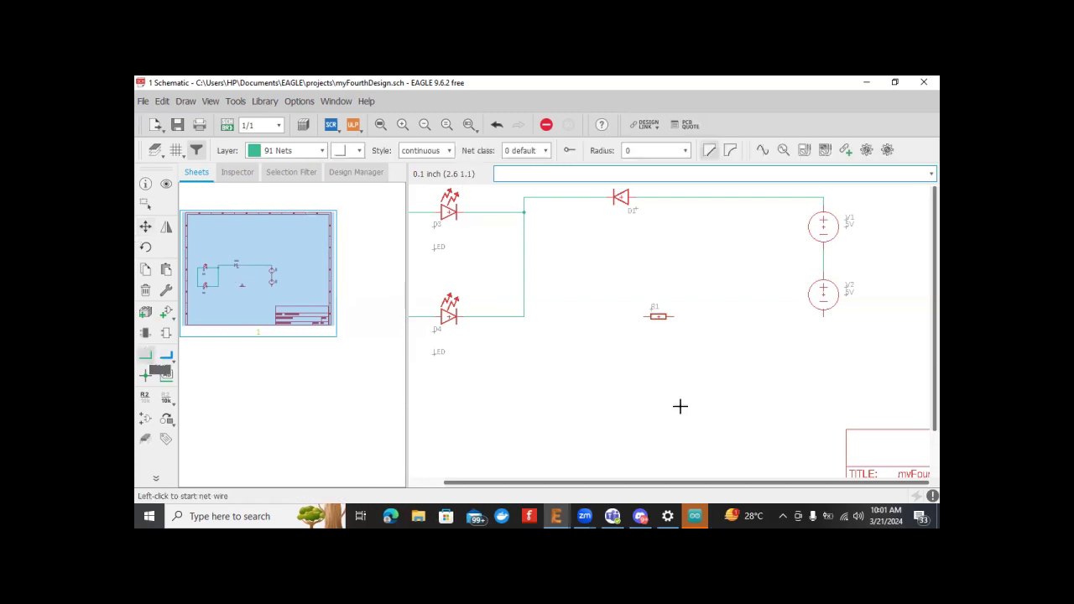
{"action": "left_click", "coordinate": [673, 316]}
{"action": "left_click", "coordinate": [823, 317]}
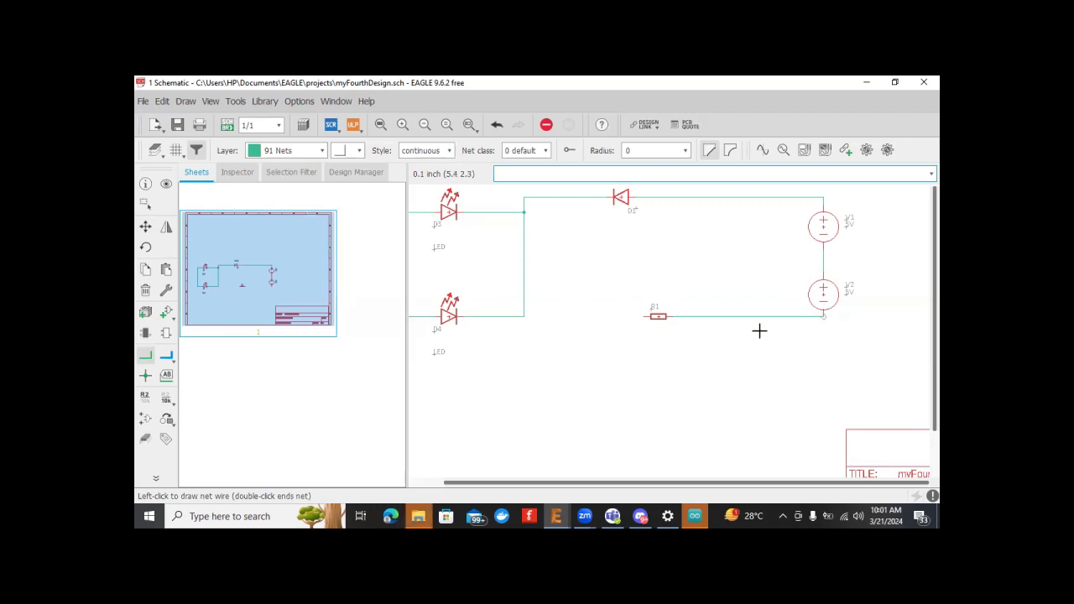
{"action": "left_click", "coordinate": [647, 316]}
{"action": "double_click", "coordinate": [525, 317]}
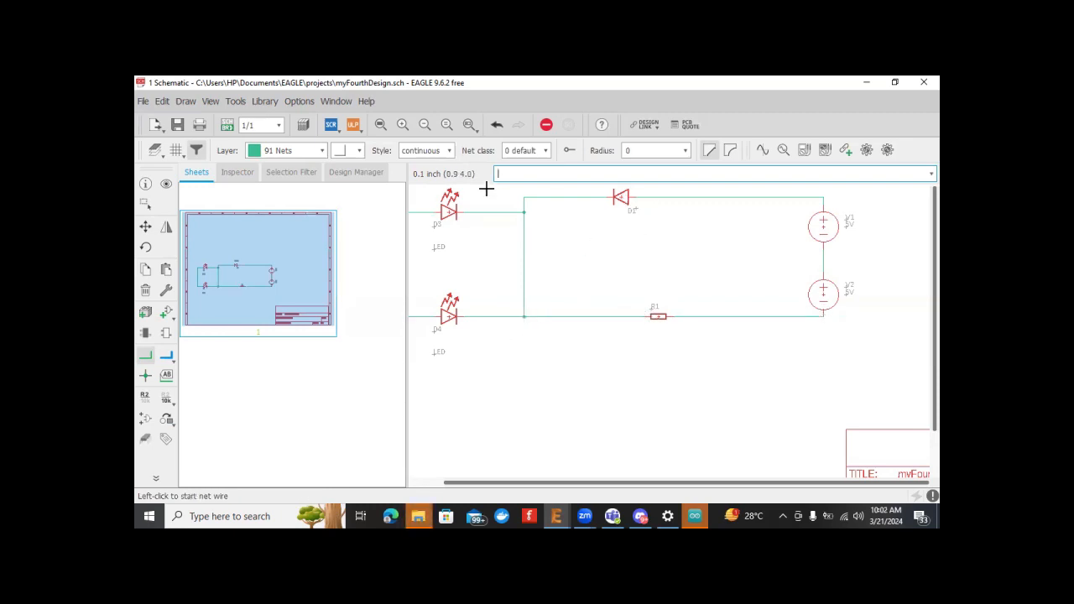
Step: Shift D1 0.2 inch right, lower it and its adjoining net corners 0.1 inch to keep the wire straight, and save the schematic
{"action": "left_click", "coordinate": [146, 227]}
{"action": "left_click", "coordinate": [621, 196]}
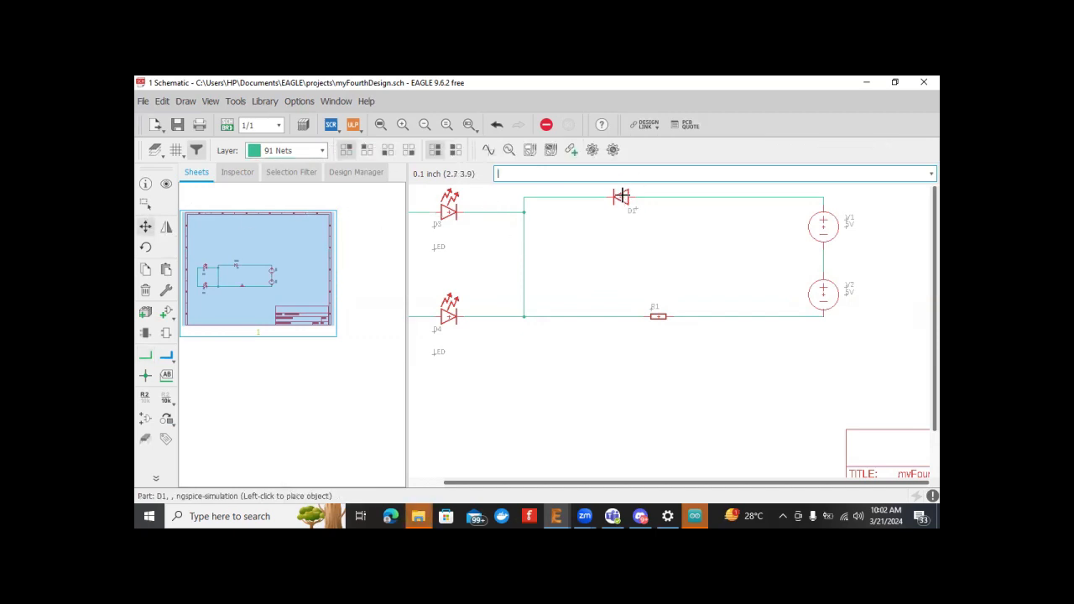
{"action": "left_click", "coordinate": [628, 212]}
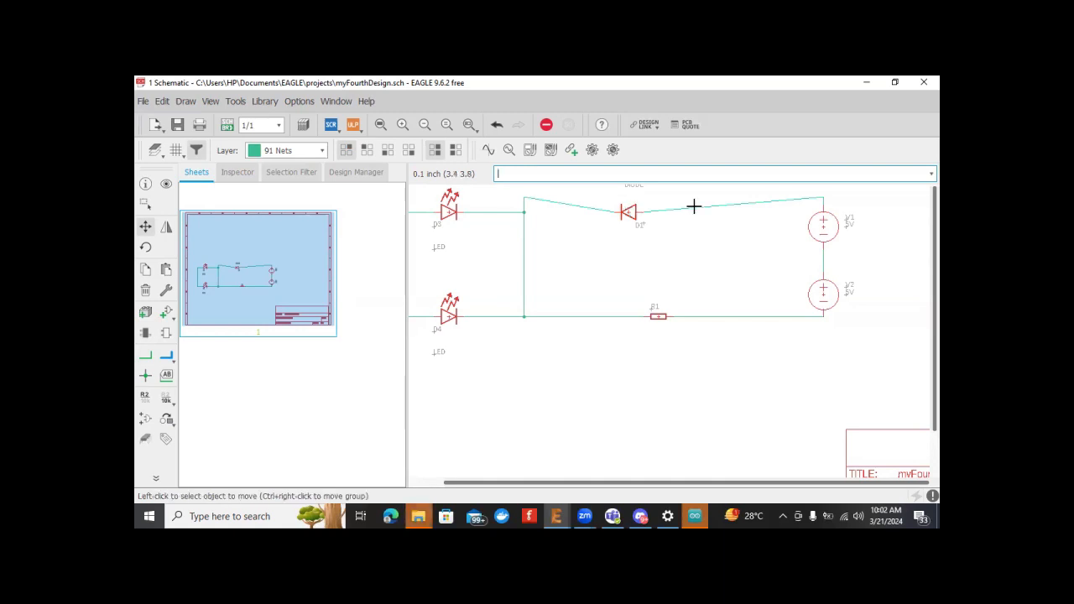
{"action": "left_click", "coordinate": [821, 196]}
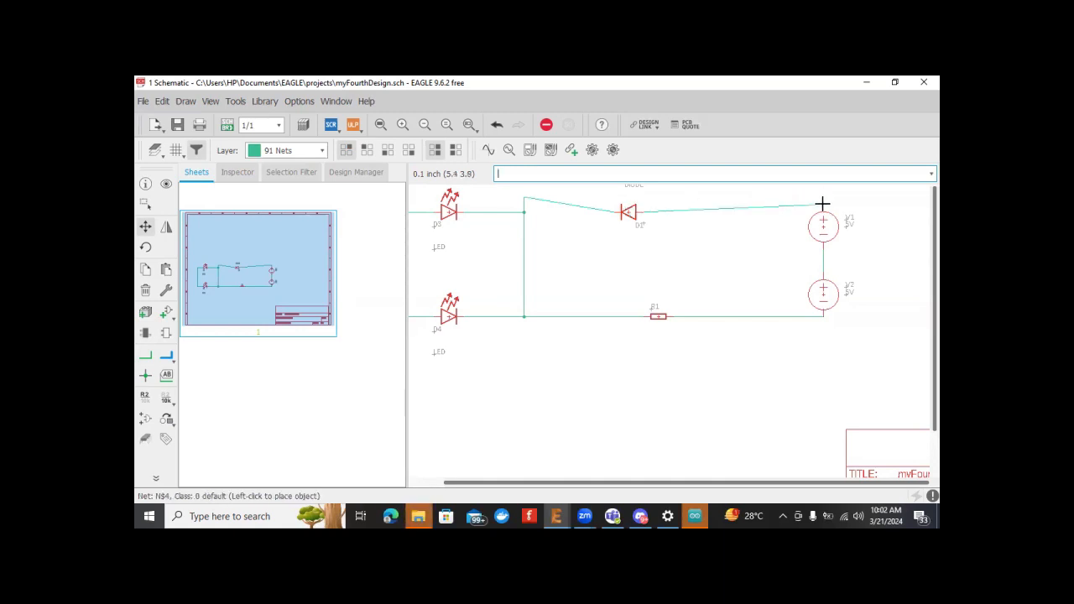
{"action": "left_click", "coordinate": [823, 204]}
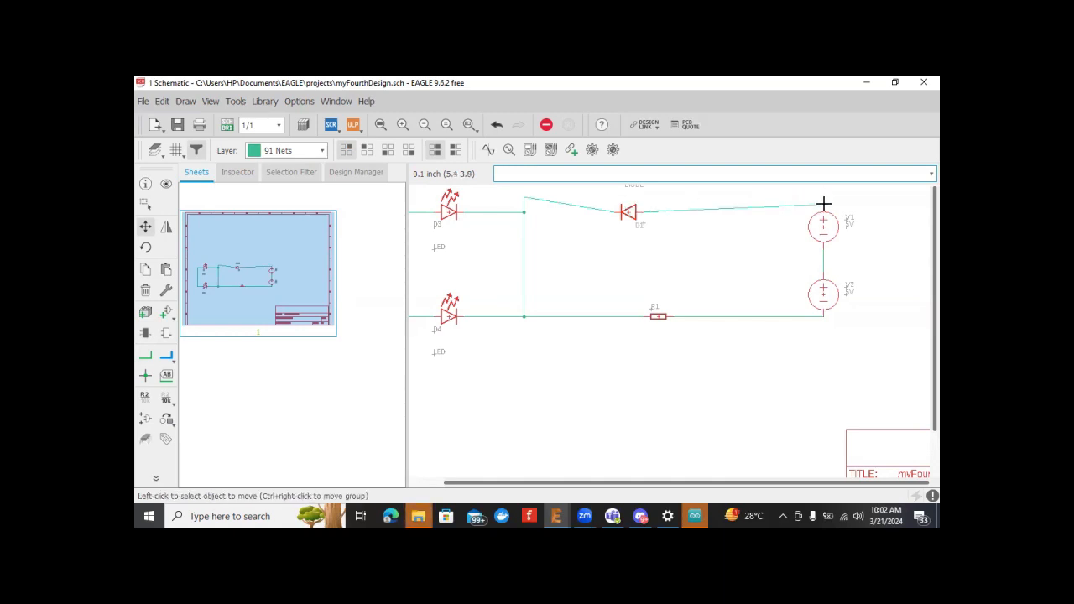
{"action": "left_click", "coordinate": [630, 211]}
{"action": "left_click", "coordinate": [636, 204]}
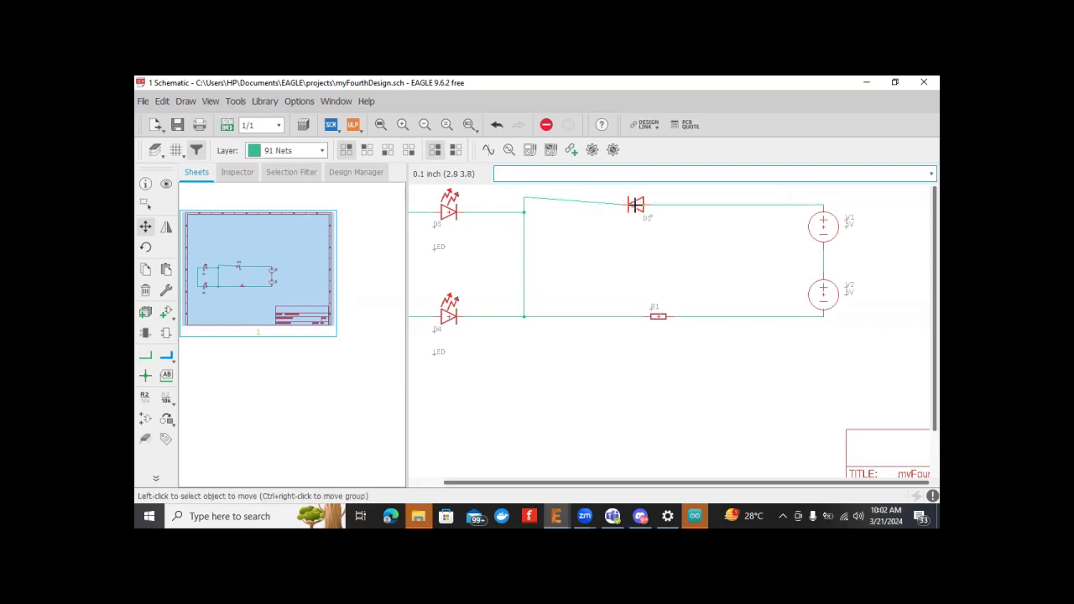
{"action": "left_click", "coordinate": [525, 197]}
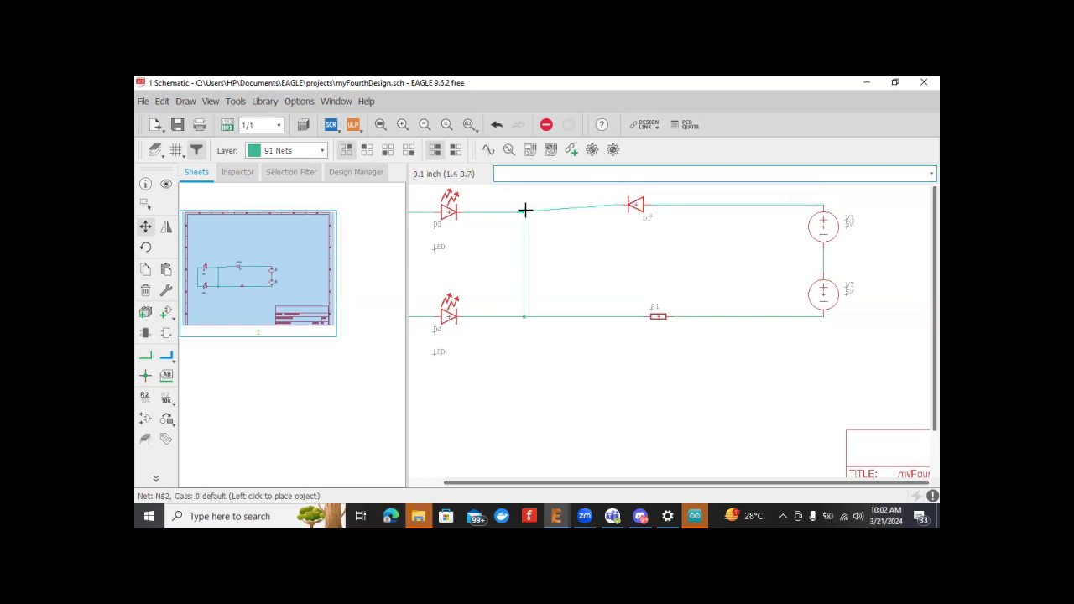
{"action": "left_click", "coordinate": [530, 203]}
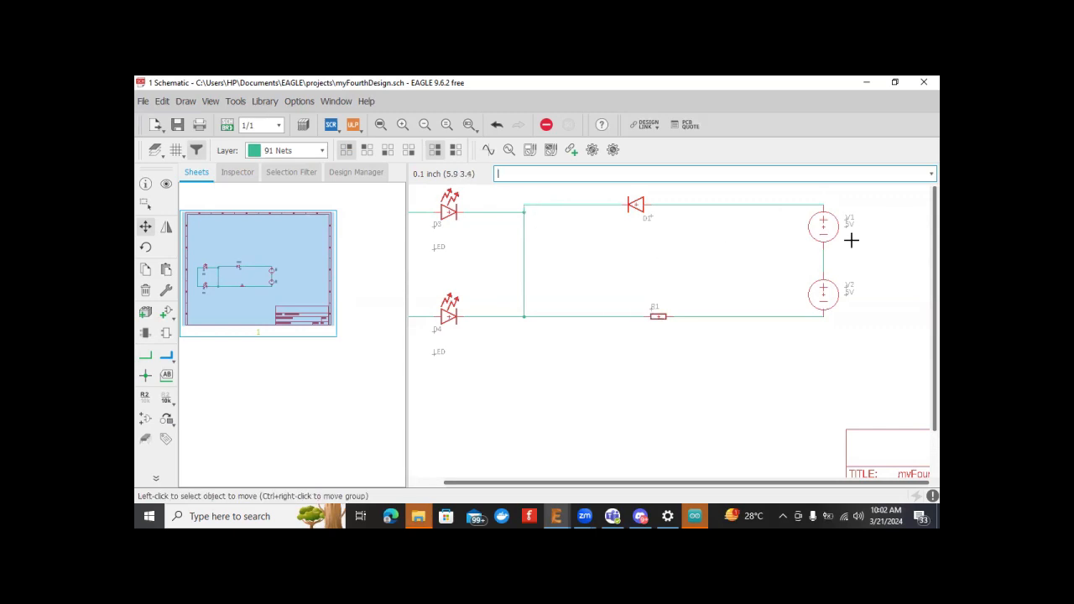
{"action": "key", "text": "ctrl+s"}
Step: Try to group the whole circuit and shift it up and to the right, and undo the displacement of V1
{"action": "scroll", "coordinate": [428, 314], "scroll_direction": "down", "scroll_amount": 2}
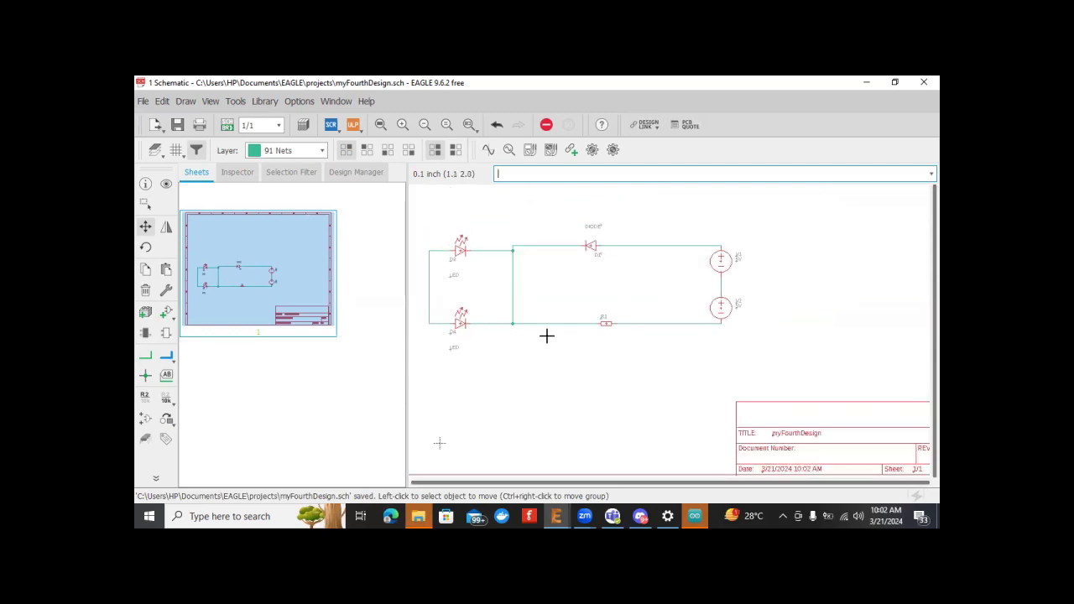
{"action": "scroll", "coordinate": [635, 338], "scroll_direction": "down", "scroll_amount": 1}
{"action": "scroll", "coordinate": [635, 338], "scroll_direction": "down", "scroll_amount": 3}
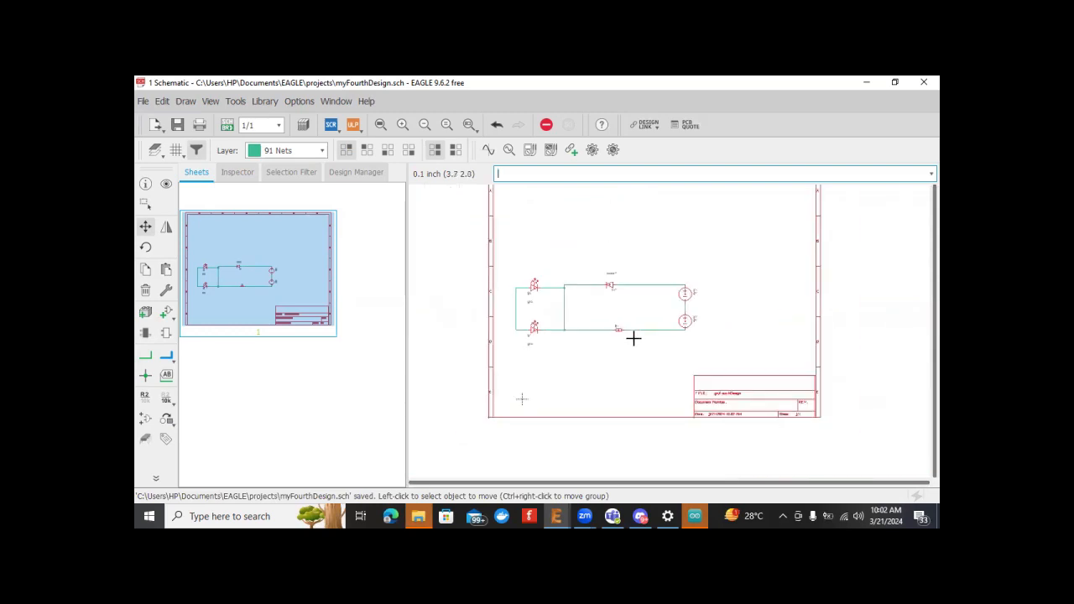
{"action": "left_click", "coordinate": [143, 204]}
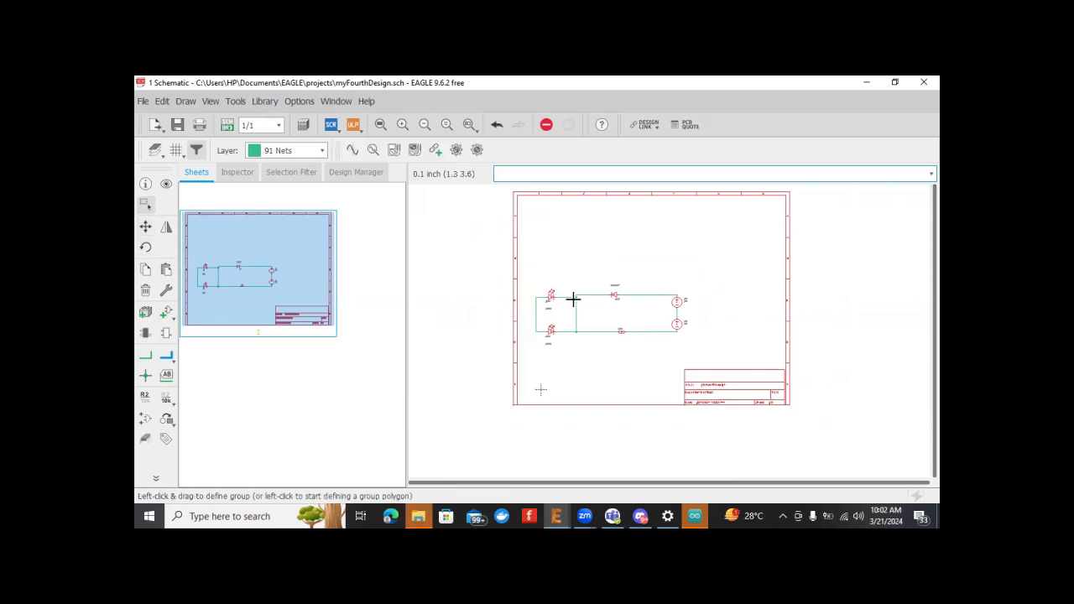
{"action": "left_click_drag", "start_coordinate": [530, 267], "coordinate": [717, 361]}
{"action": "left_click_drag", "start_coordinate": [677, 304], "coordinate": [688, 272]}
{"action": "left_click", "coordinate": [688, 273]}
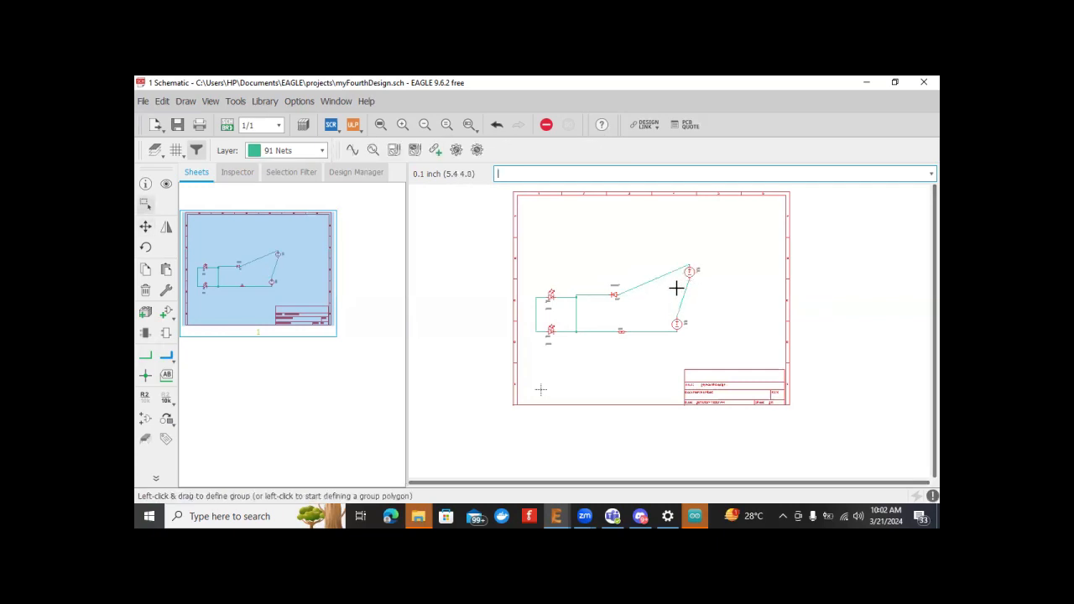
{"action": "key", "text": "ctrl+z"}
Step: Regroup the whole circuit, try moving it as a group, and undo that move
{"action": "left_click", "coordinate": [145, 204]}
{"action": "left_click_drag", "start_coordinate": [528, 256], "coordinate": [717, 371]}
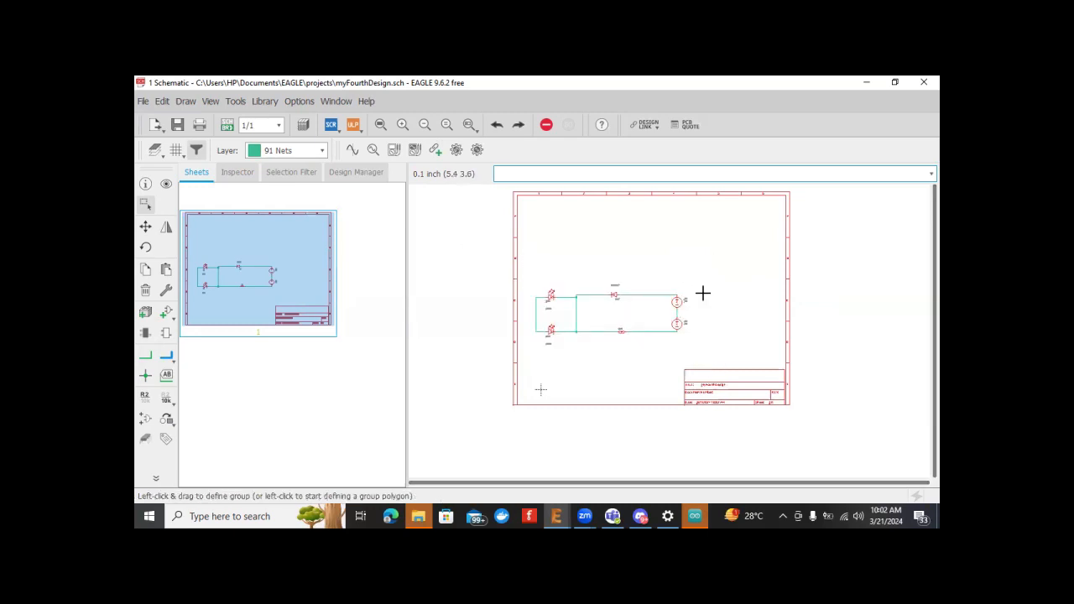
{"action": "right_click", "coordinate": [696, 294], "text": "ctrl"}
{"action": "left_click", "coordinate": [672, 302]}
{"action": "key", "text": "ctrl+z"}
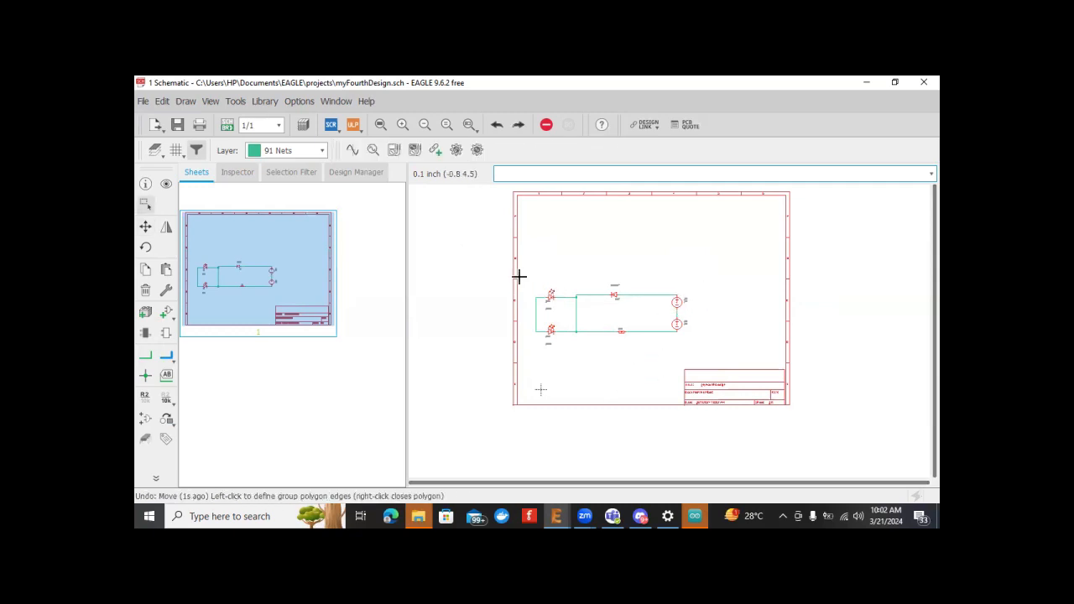
Step: Try to regroup the whole circuit for moving, then pick up the upper LED D3 and put it back in place
{"action": "left_click_drag", "start_coordinate": [520, 255], "coordinate": [718, 352]}
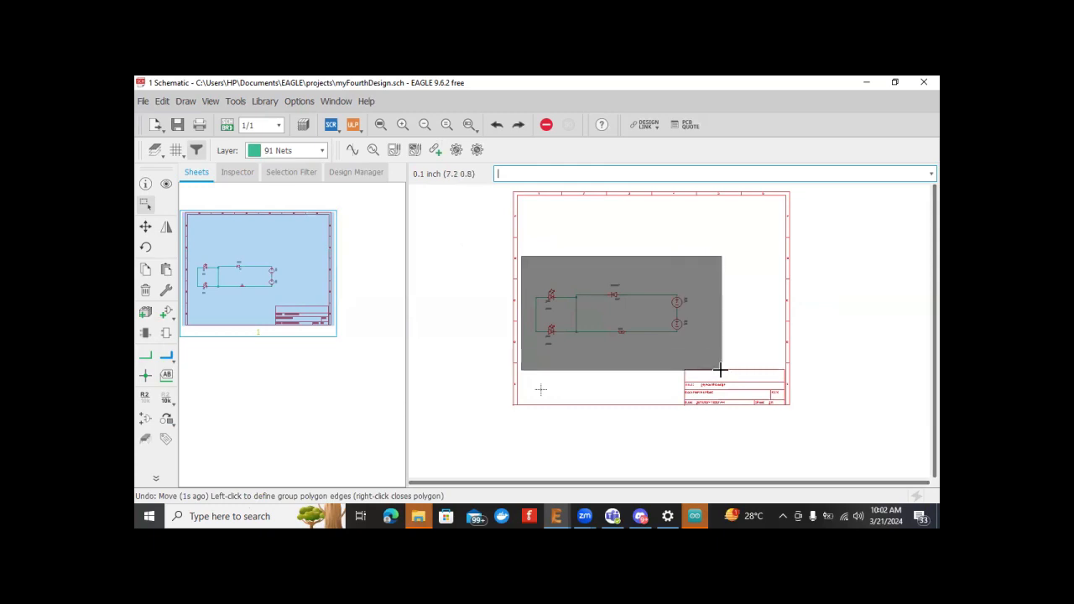
{"action": "key", "text": "Escape"}
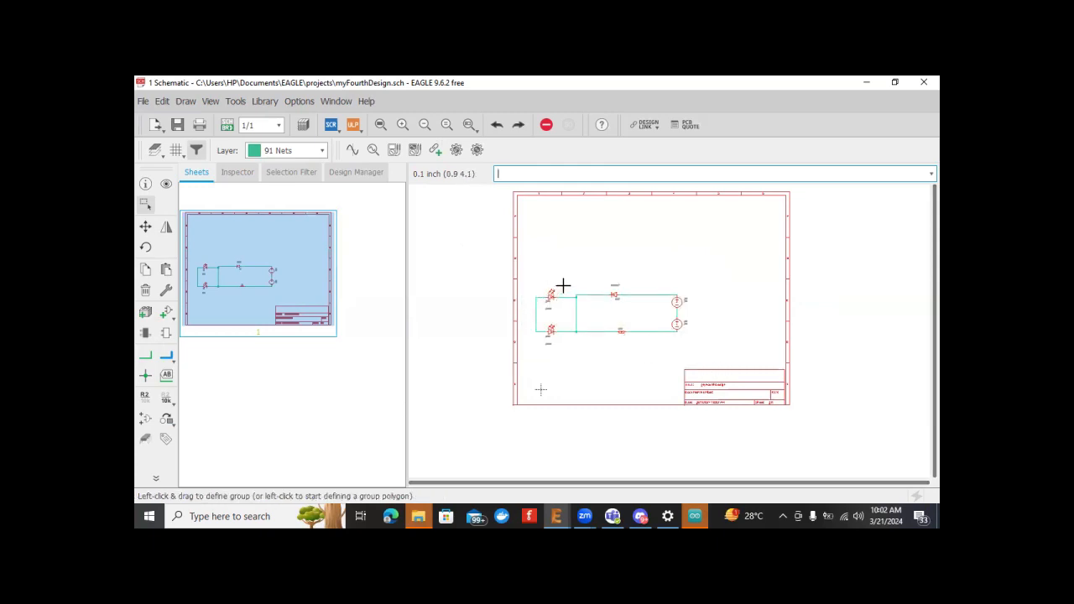
{"action": "left_click", "coordinate": [145, 226]}
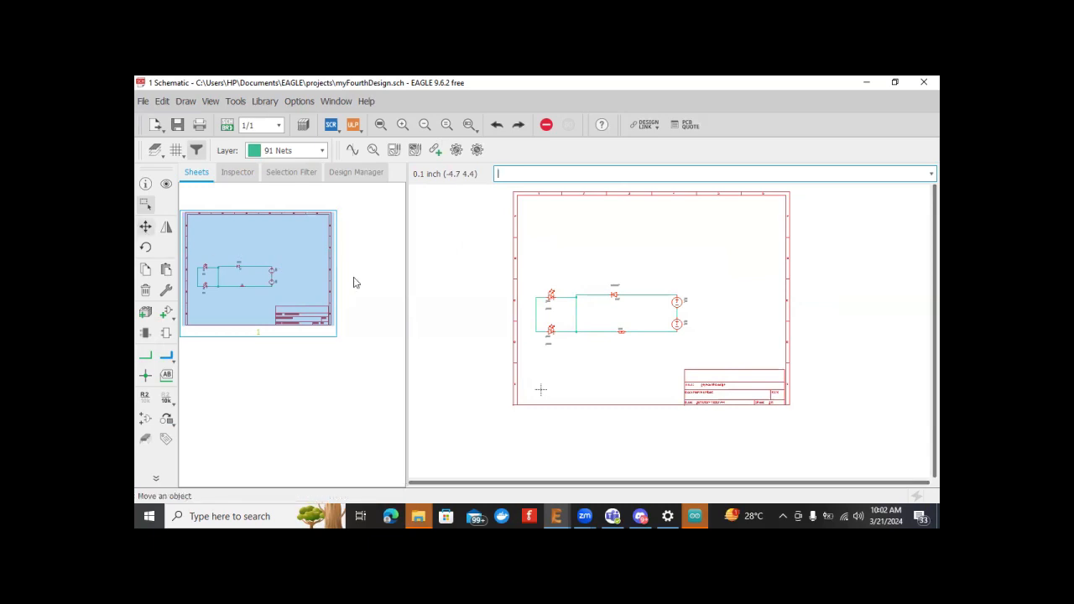
{"action": "left_click", "coordinate": [551, 294]}
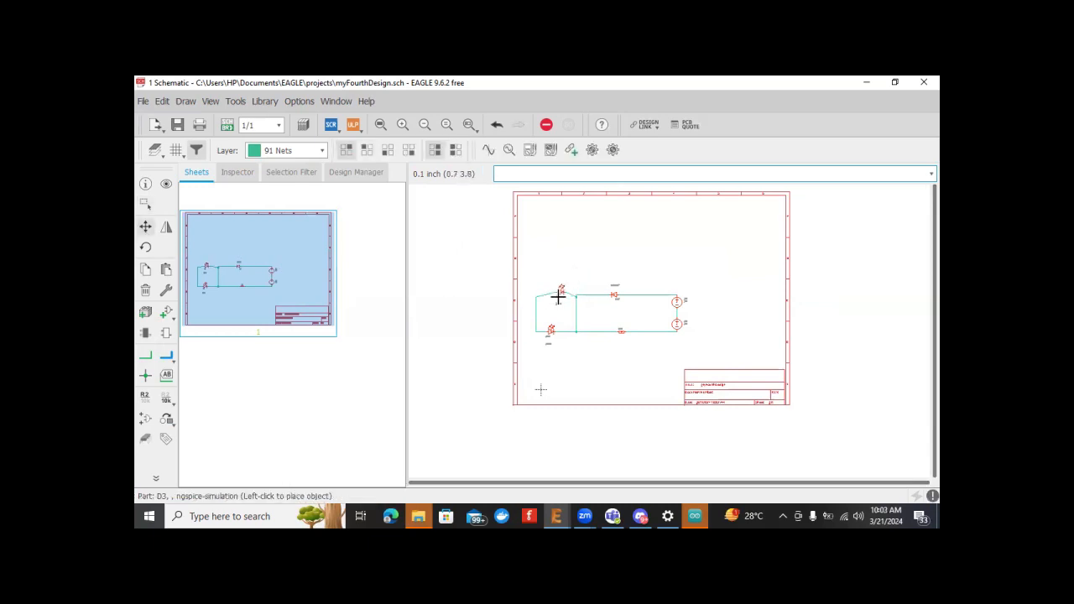
{"action": "left_click", "coordinate": [548, 299]}
Step: Save the schematic
{"action": "scroll", "coordinate": [592, 264], "scroll_direction": "up", "scroll_amount": 4}
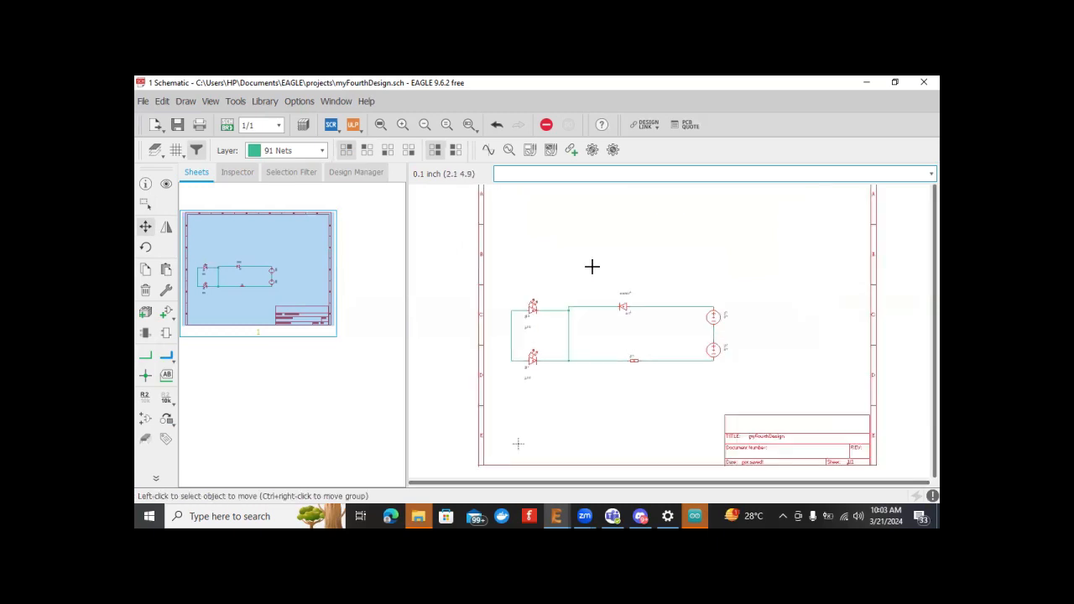
{"action": "scroll", "coordinate": [586, 272], "scroll_direction": "down", "scroll_amount": 1}
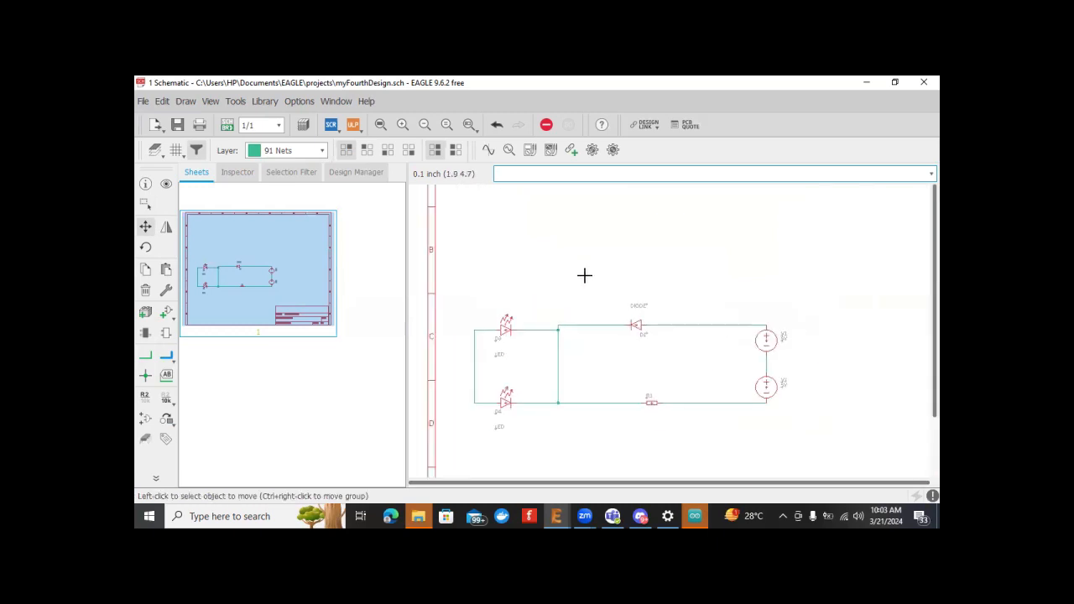
{"action": "scroll", "coordinate": [585, 276], "scroll_direction": "down", "scroll_amount": 1}
{"action": "key", "text": "ctrl+s"}
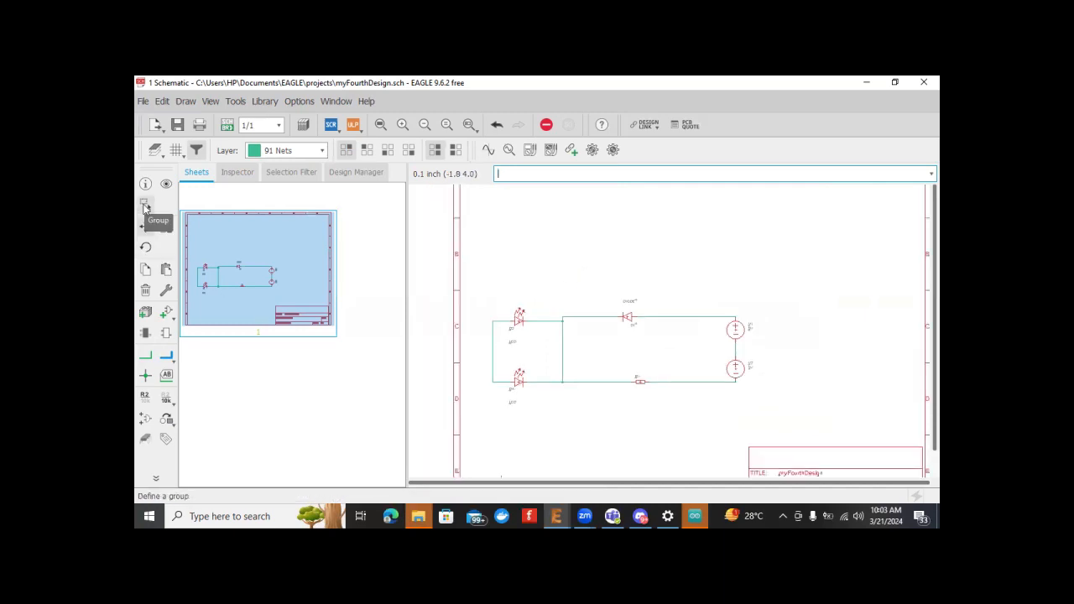
Step: Try several times to define a group around the whole circuit, and abandon the started group polygon
{"action": "left_click", "coordinate": [144, 204]}
{"action": "left_click_drag", "start_coordinate": [736, 383], "coordinate": [492, 308]}
{"action": "left_click", "coordinate": [551, 427]}
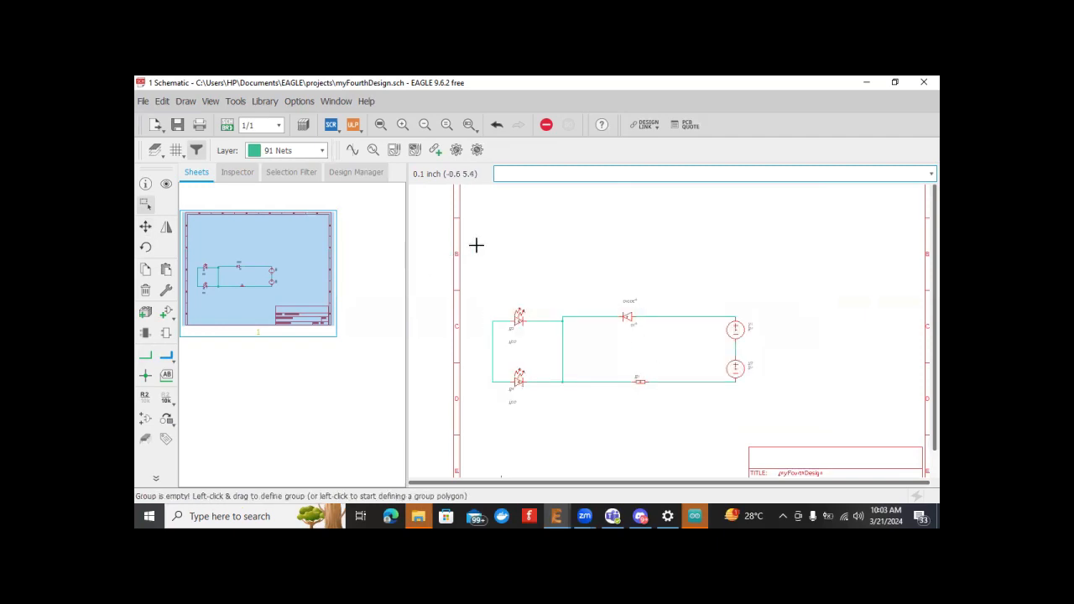
{"action": "left_click_drag", "start_coordinate": [469, 244], "coordinate": [803, 434]}
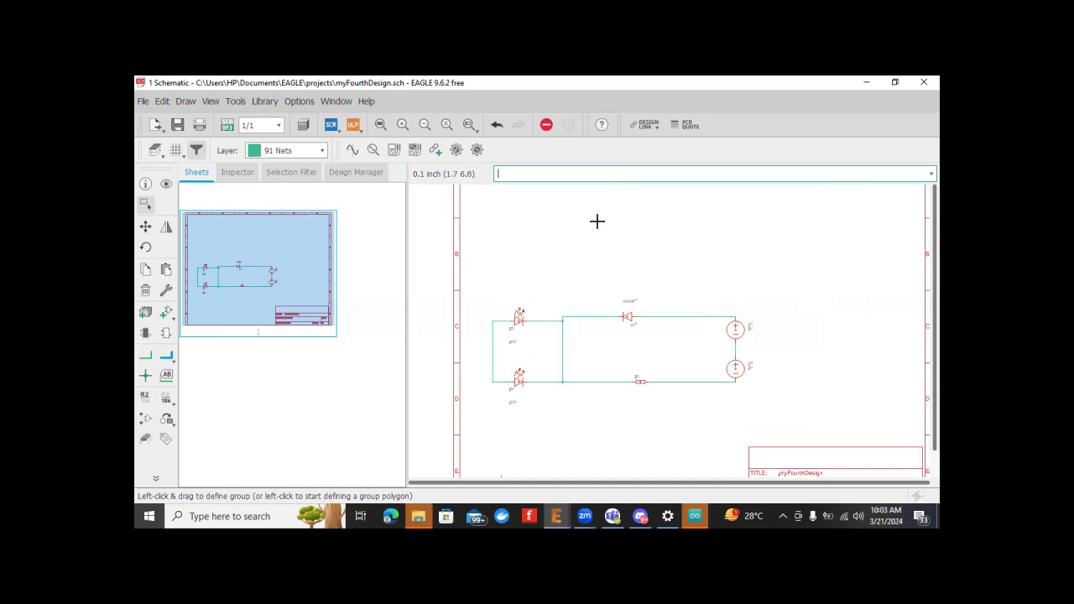
{"action": "left_click", "coordinate": [576, 260]}
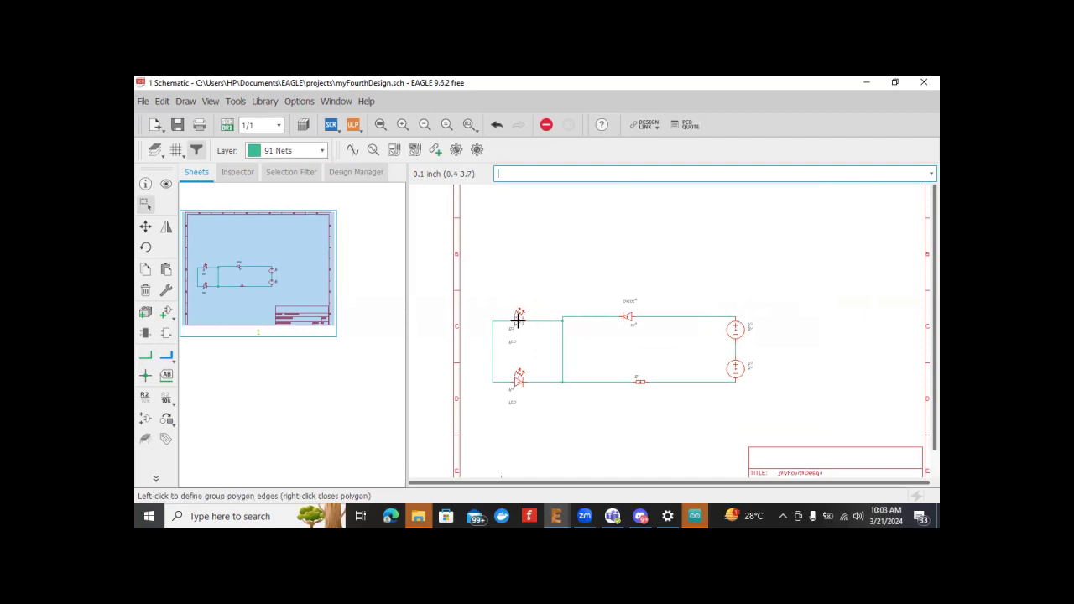
{"action": "left_click", "coordinate": [611, 265]}
{"action": "key", "text": "Escape"}
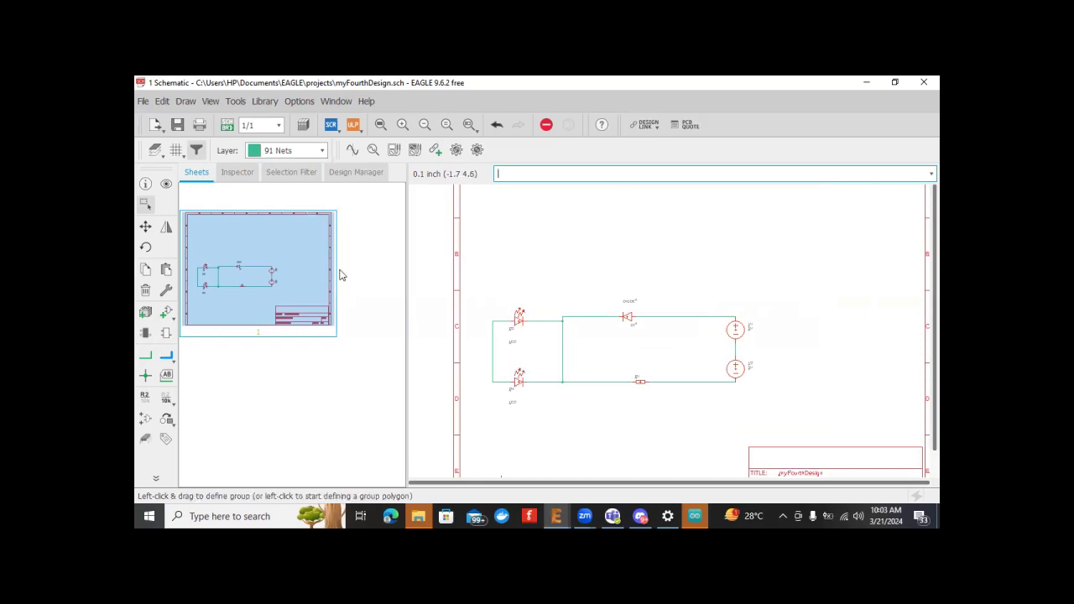
Step: Group the whole circuit, move it up and to the right toward the middle of the sheet, and save the schematic
{"action": "left_click", "coordinate": [145, 203]}
{"action": "left_click_drag", "start_coordinate": [477, 243], "coordinate": [803, 432]}
{"action": "left_click_drag", "start_coordinate": [737, 367], "coordinate": [812, 317]}
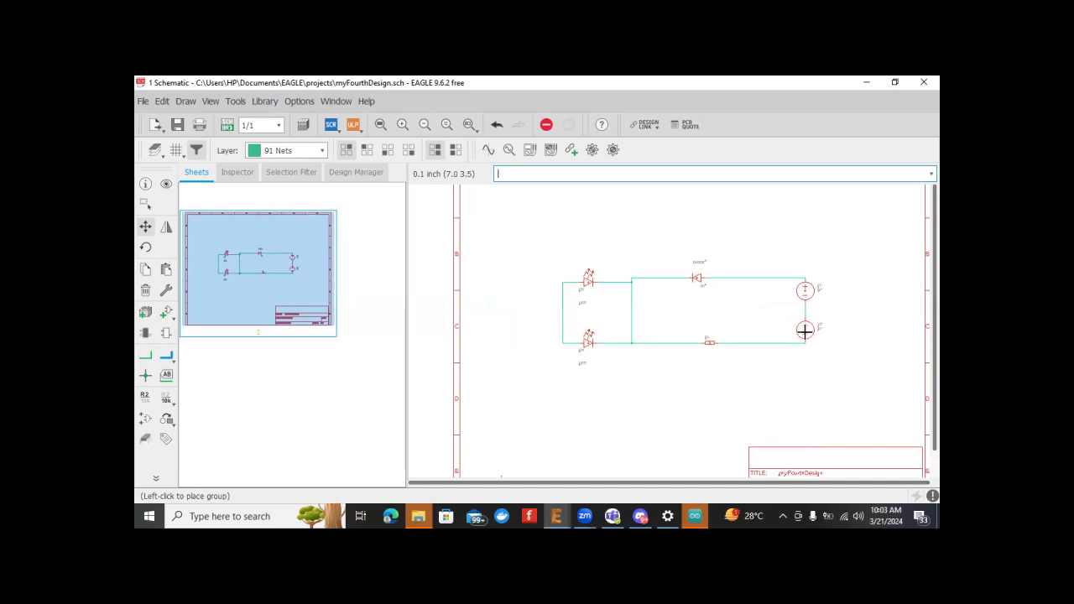
{"action": "left_click", "coordinate": [804, 336]}
{"action": "key", "text": "Escape"}
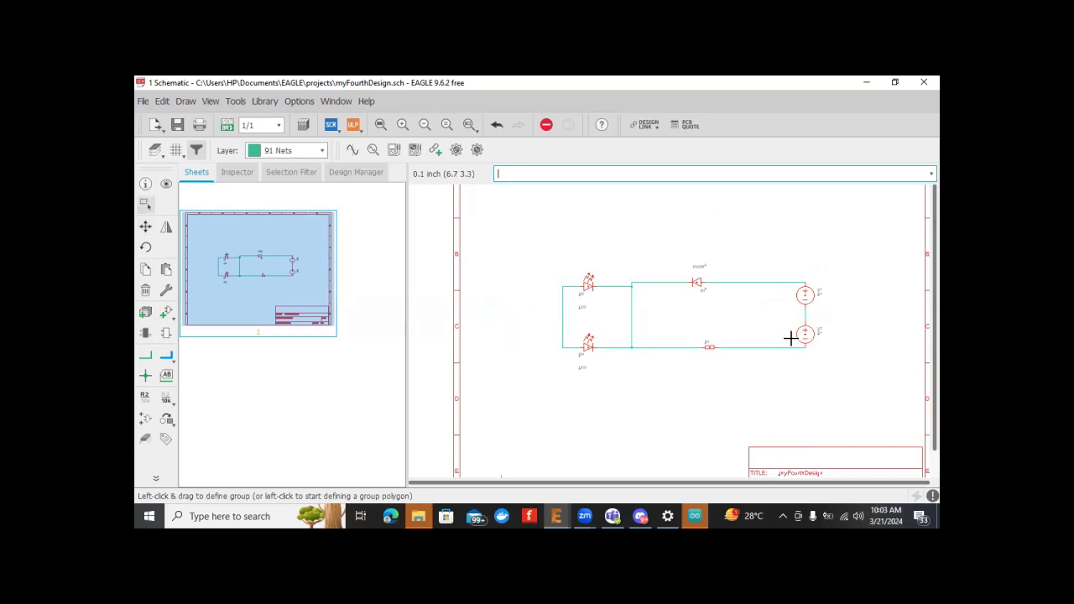
{"action": "scroll", "coordinate": [663, 358], "scroll_direction": "up", "scroll_amount": 1}
{"action": "scroll", "coordinate": [663, 357], "scroll_direction": "up", "scroll_amount": 1}
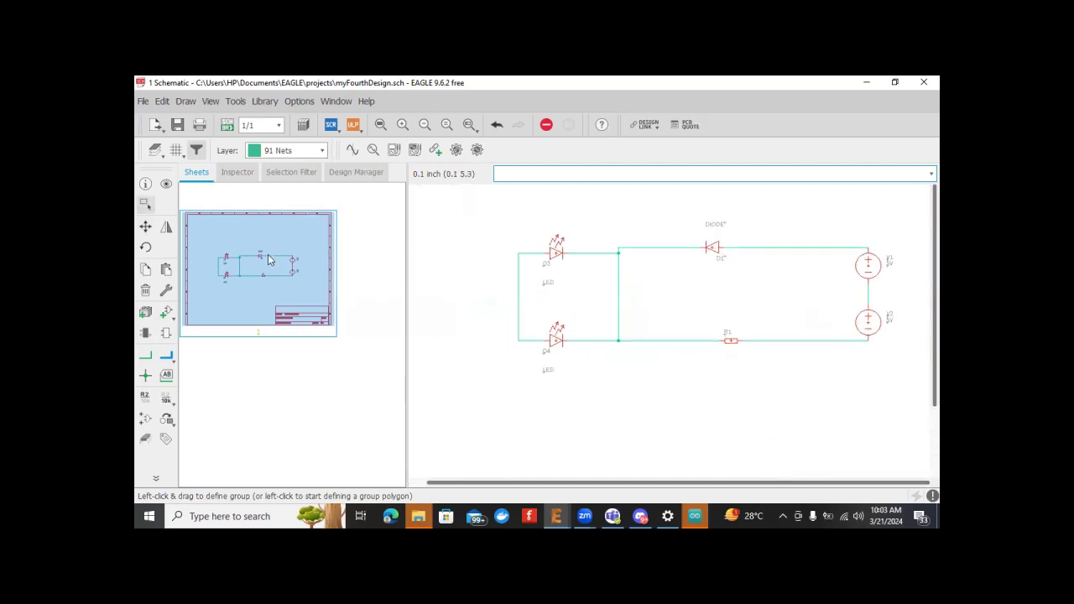
{"action": "key", "text": "ctrl+s"}
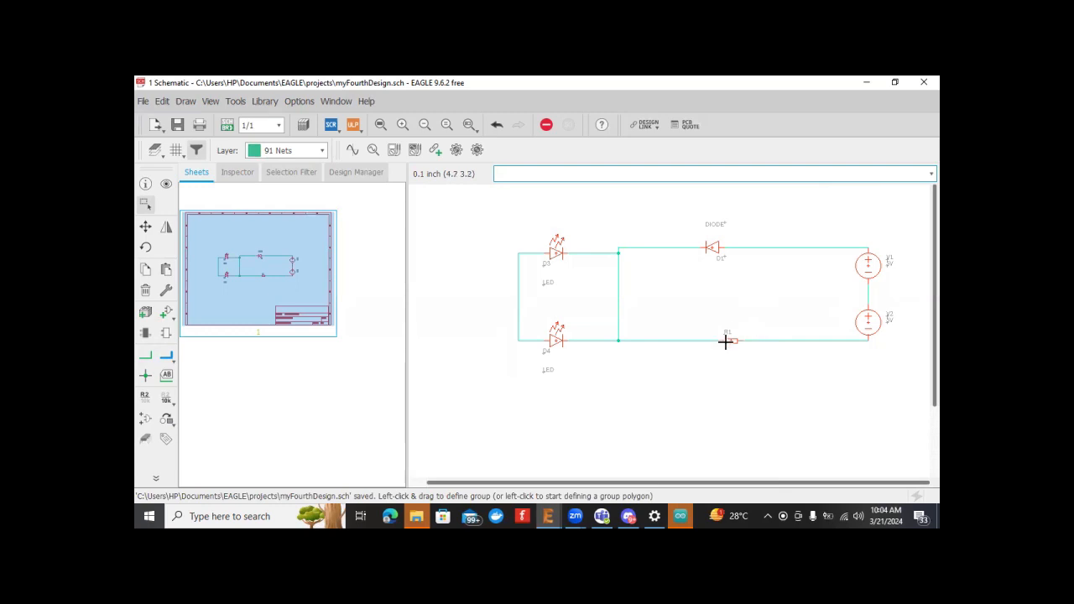
Step: Try to rename the upper LED as D1, and open the lower LED's name without changing it
{"action": "left_click", "coordinate": [144, 396]}
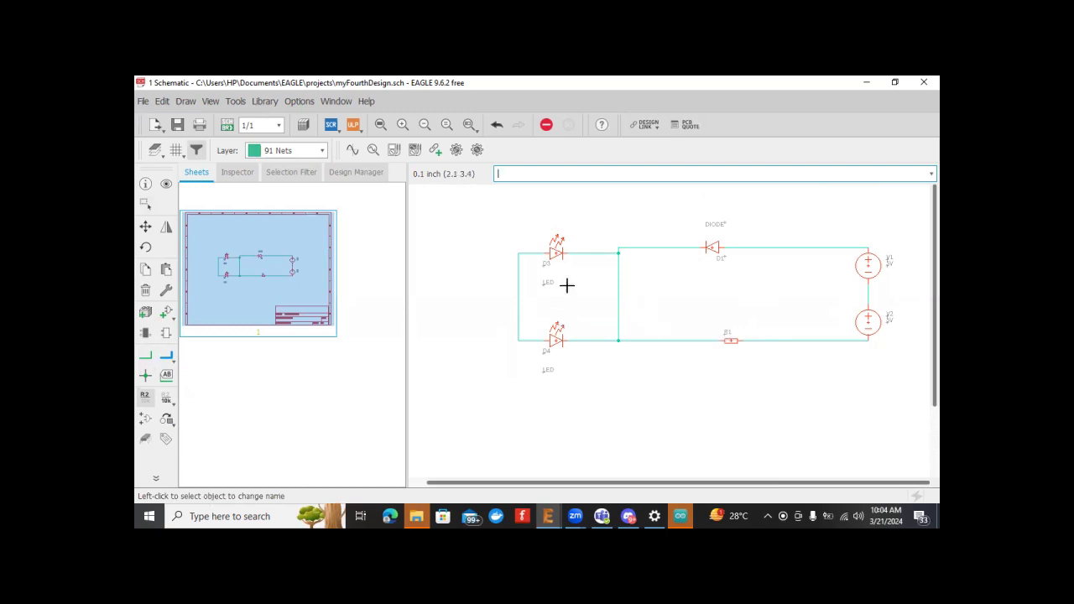
{"action": "left_click", "coordinate": [555, 251]}
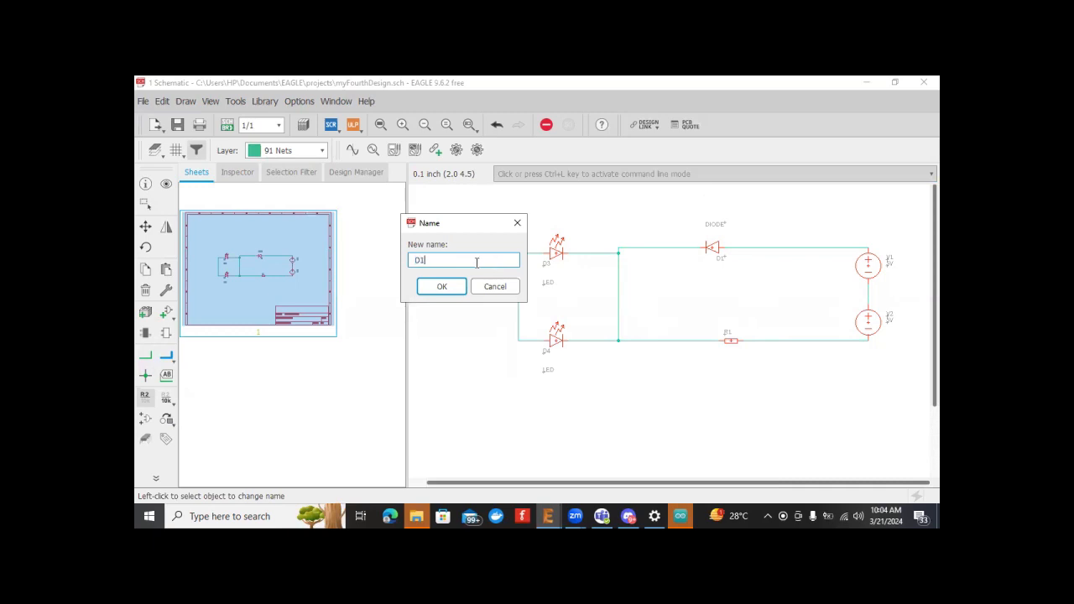
{"action": "key", "text": "Return"}
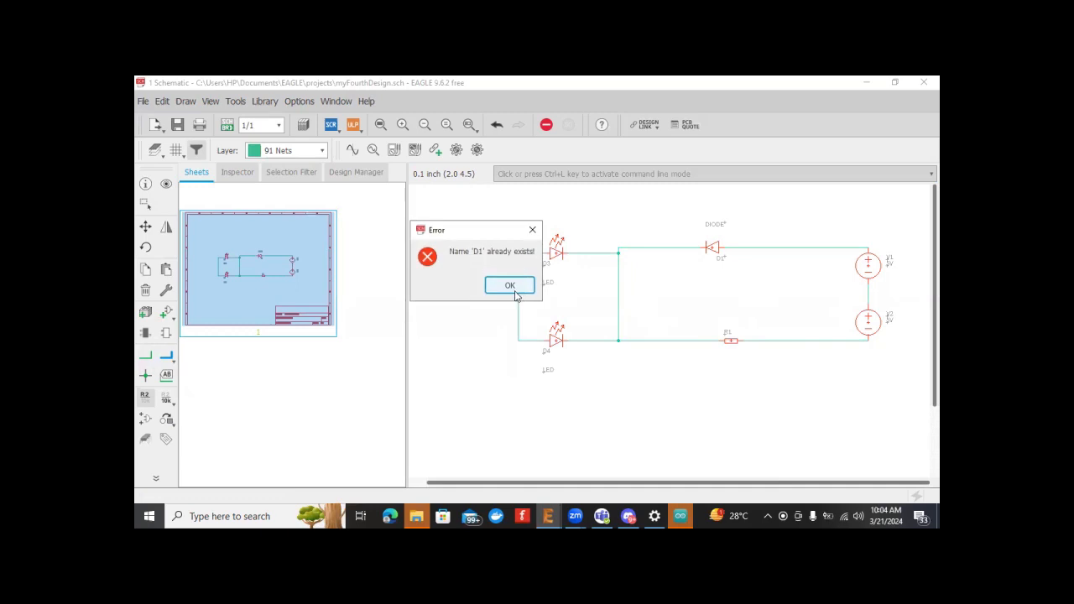
{"action": "left_click", "coordinate": [511, 286]}
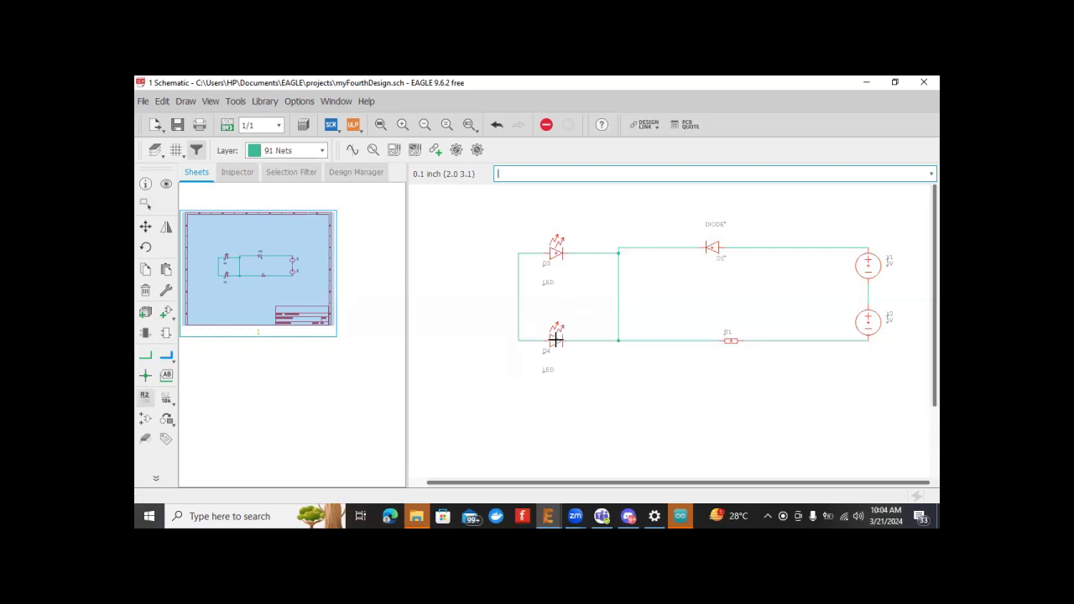
{"action": "left_click", "coordinate": [556, 343]}
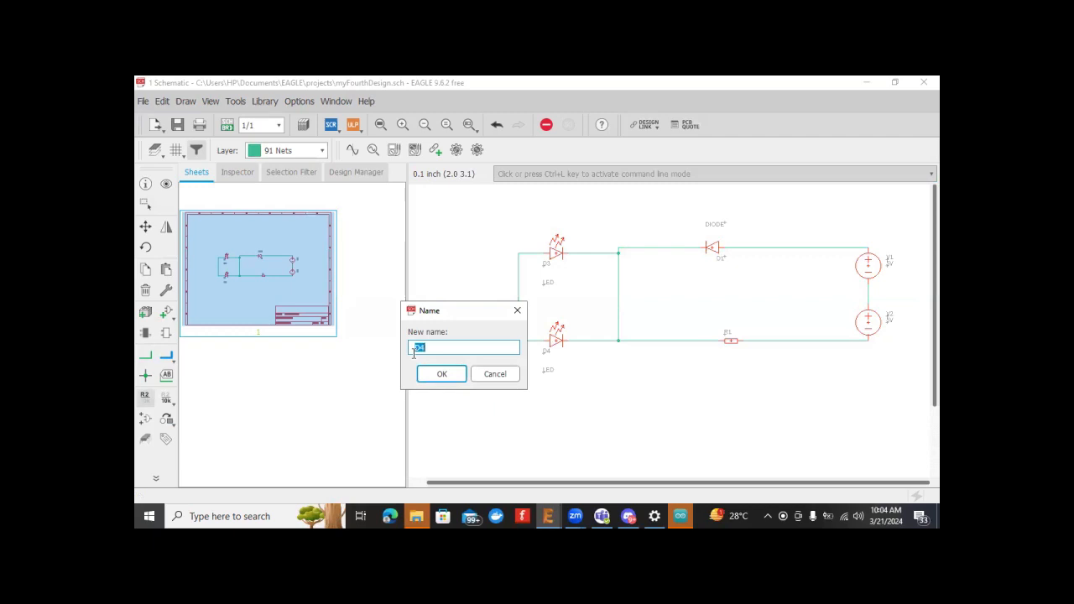
{"action": "left_click", "coordinate": [494, 373]}
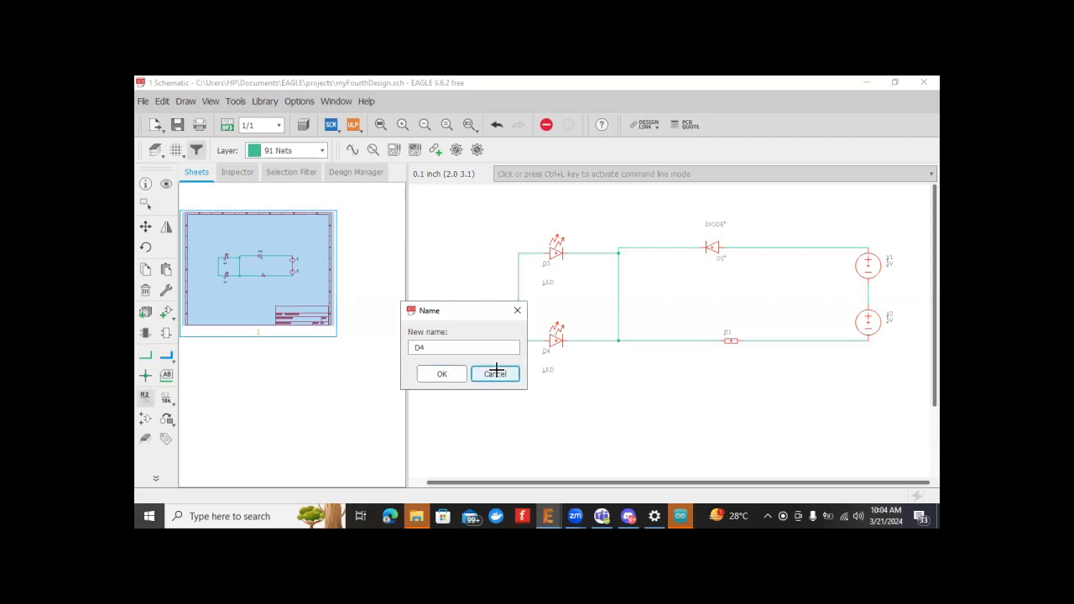
Step: Rename the upper LED as D2 and the lower LED as D3
{"action": "left_click", "coordinate": [555, 253]}
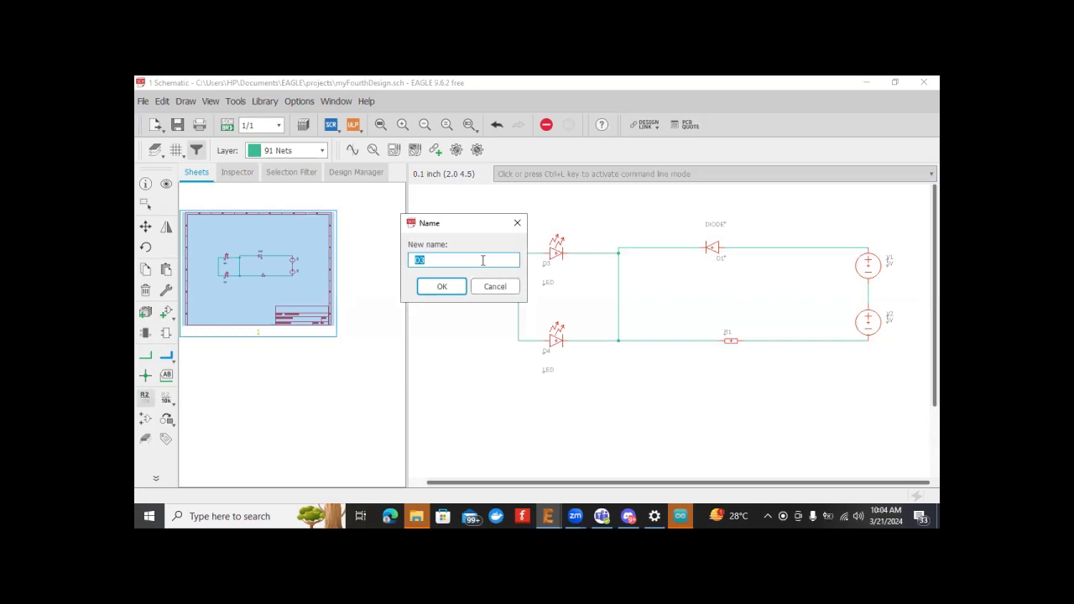
{"action": "type", "text": "D2"}
{"action": "key", "text": "Return"}
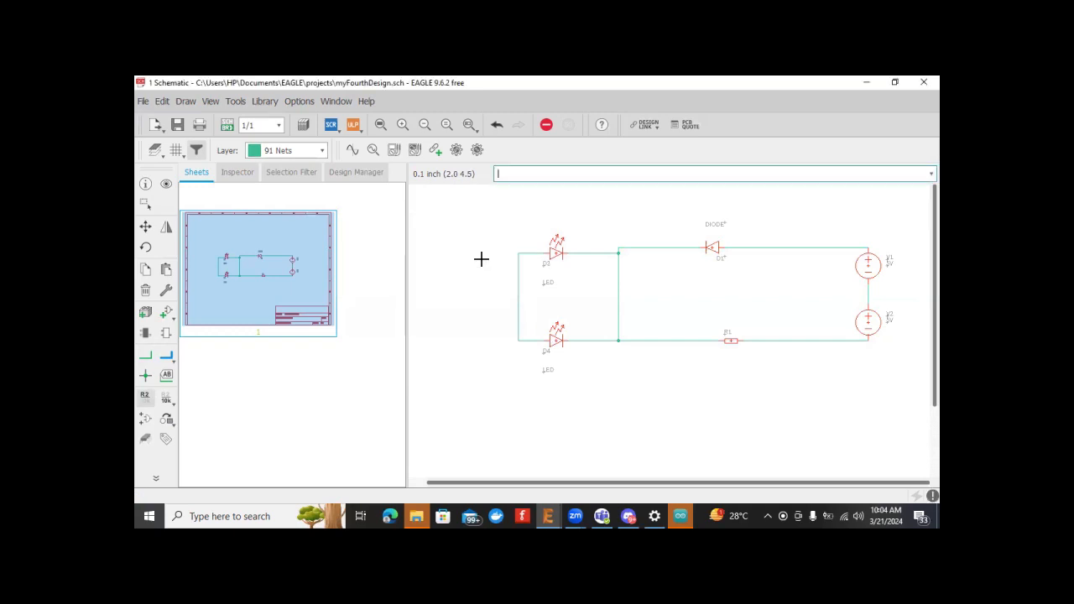
{"action": "left_click", "coordinate": [556, 339]}
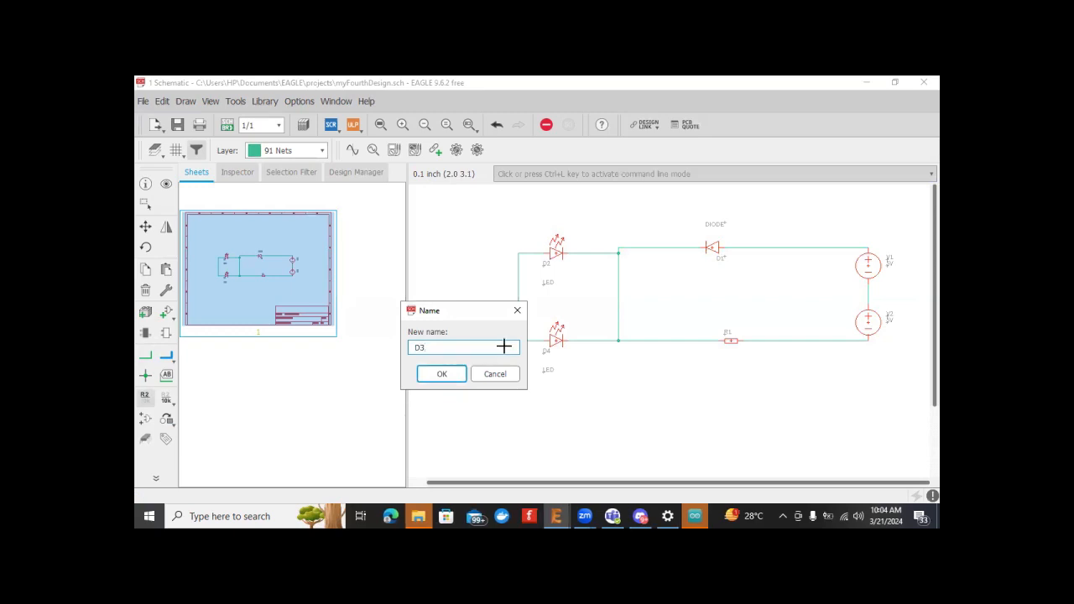
{"action": "key", "text": "Return"}
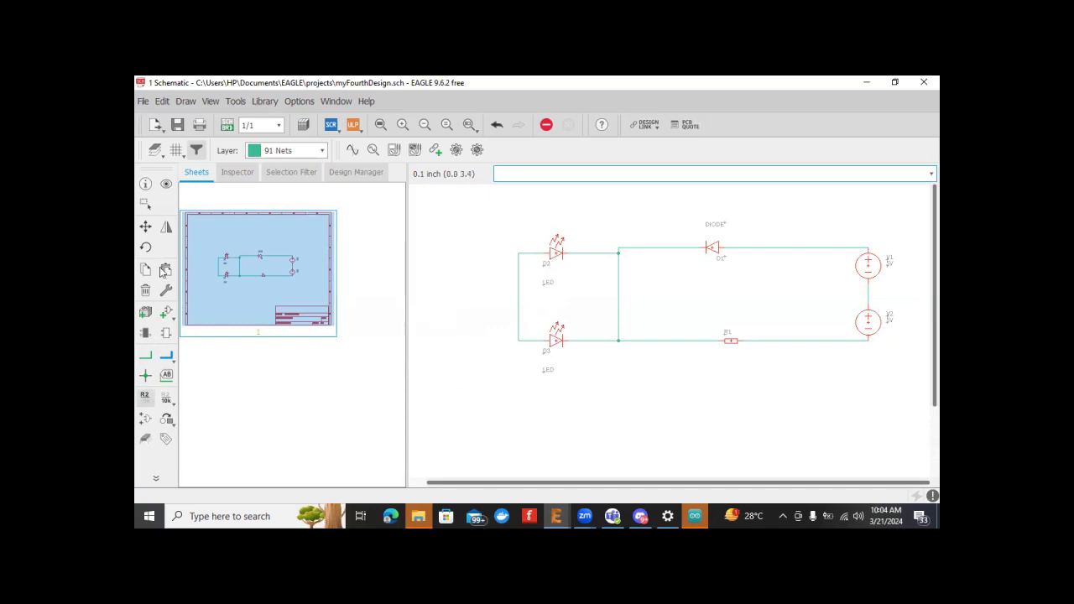
Step: Move the value labels closer to their symbols: upper LED label right of D2, lower one below right of D3, DIODE label above left of D1
{"action": "left_click", "coordinate": [145, 228]}
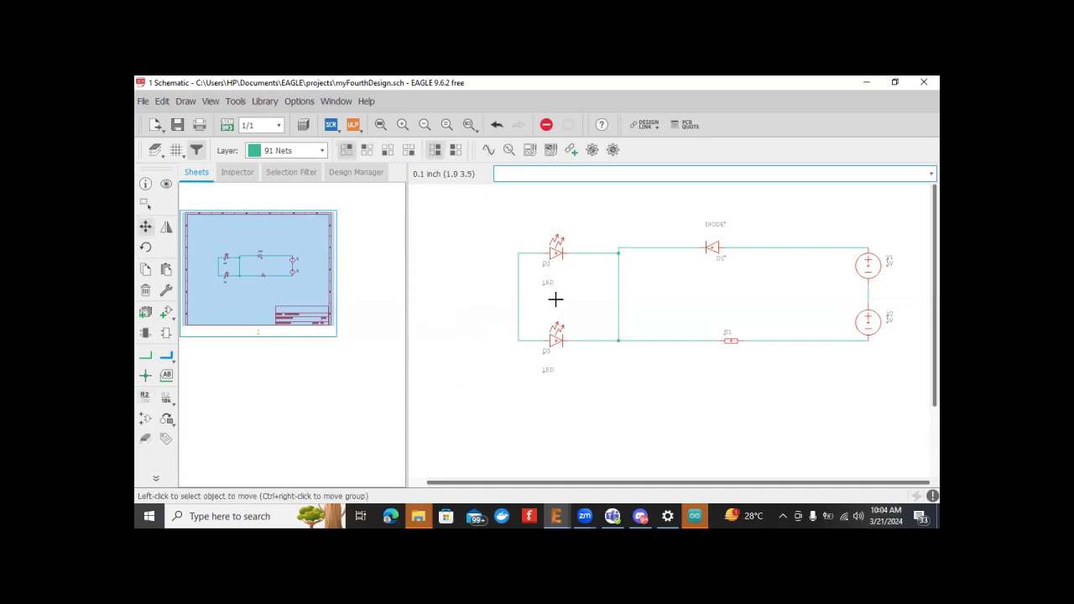
{"action": "left_click", "coordinate": [542, 283]}
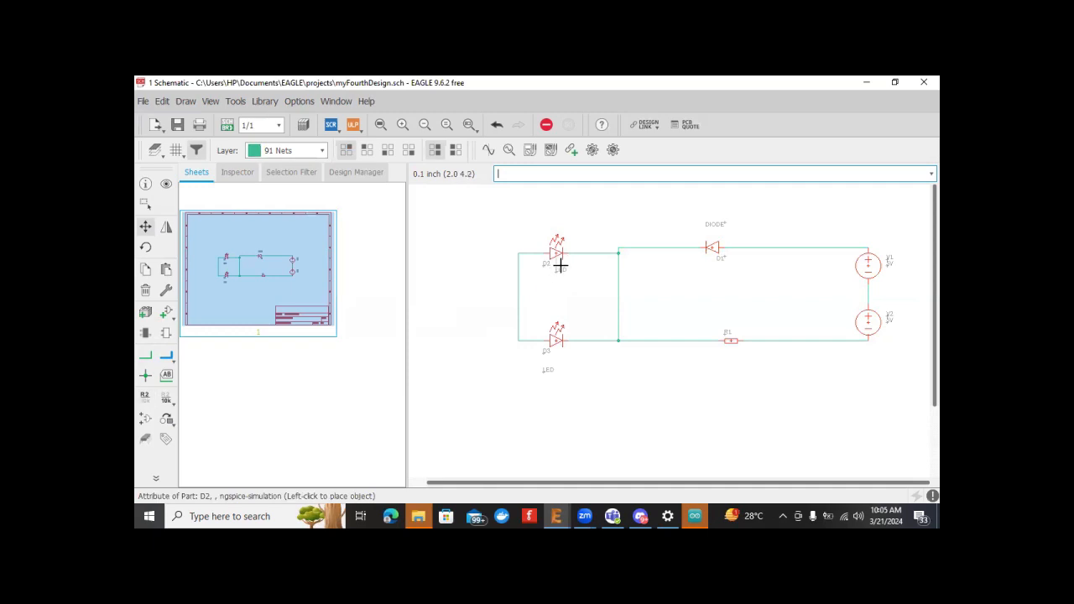
{"action": "left_click", "coordinate": [569, 245]}
{"action": "left_click", "coordinate": [569, 245]}
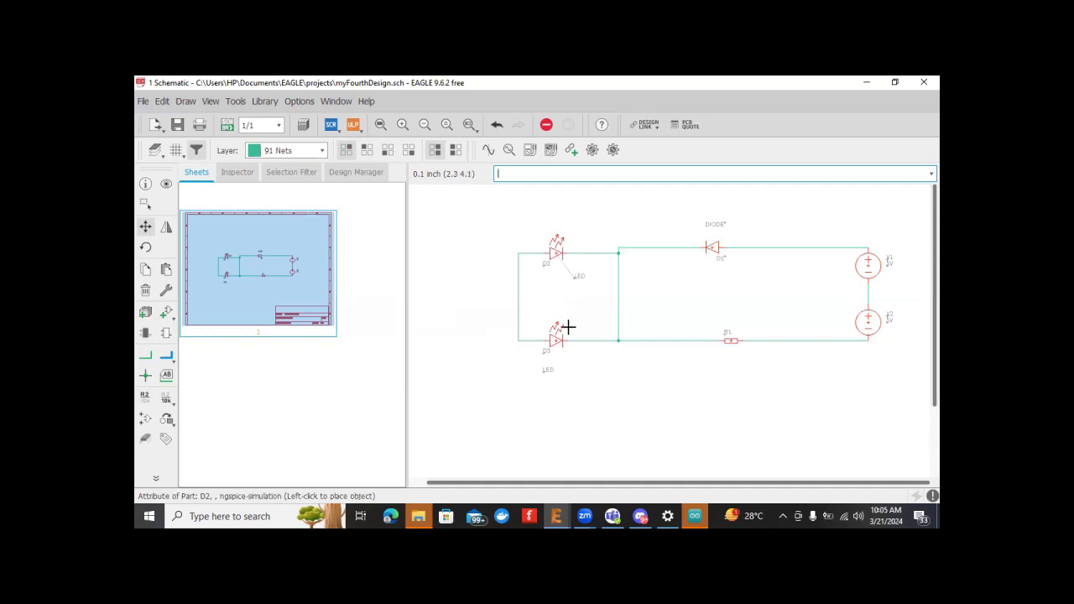
{"action": "left_click", "coordinate": [570, 245]}
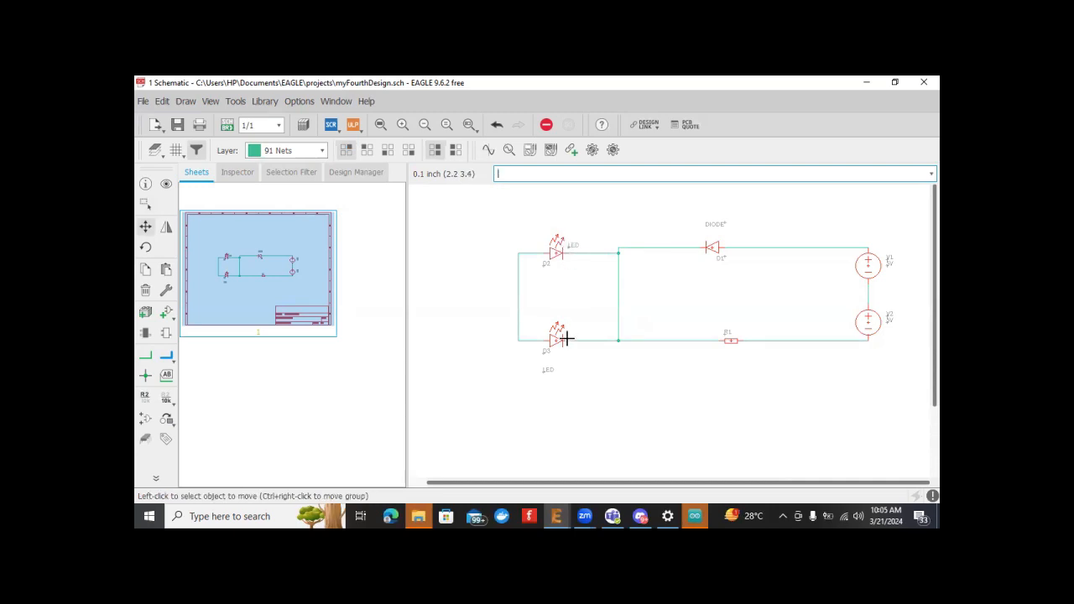
{"action": "left_click", "coordinate": [543, 372]}
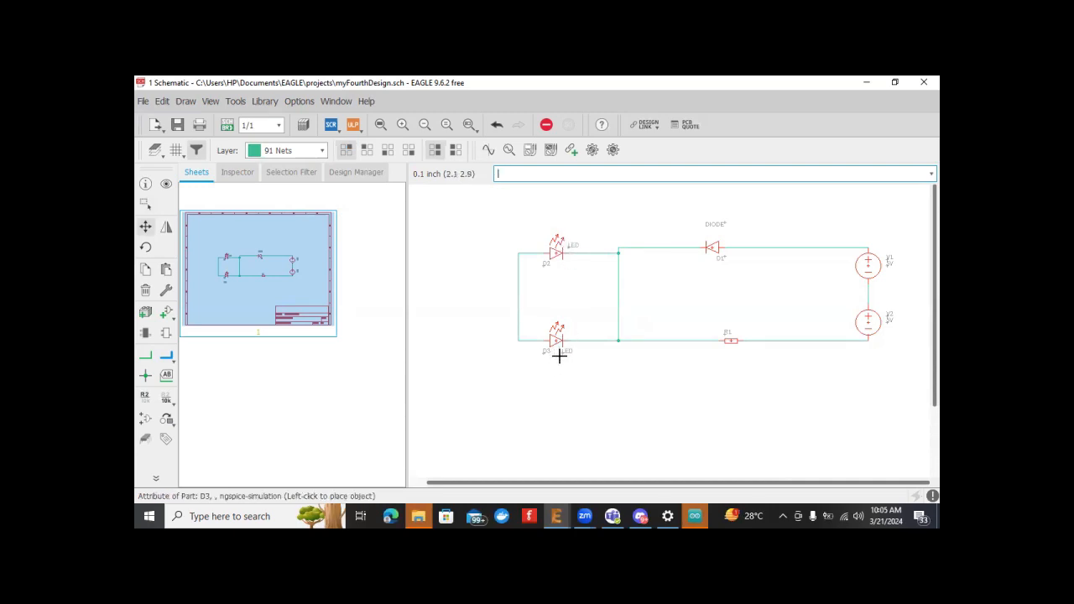
{"action": "left_click", "coordinate": [565, 351]}
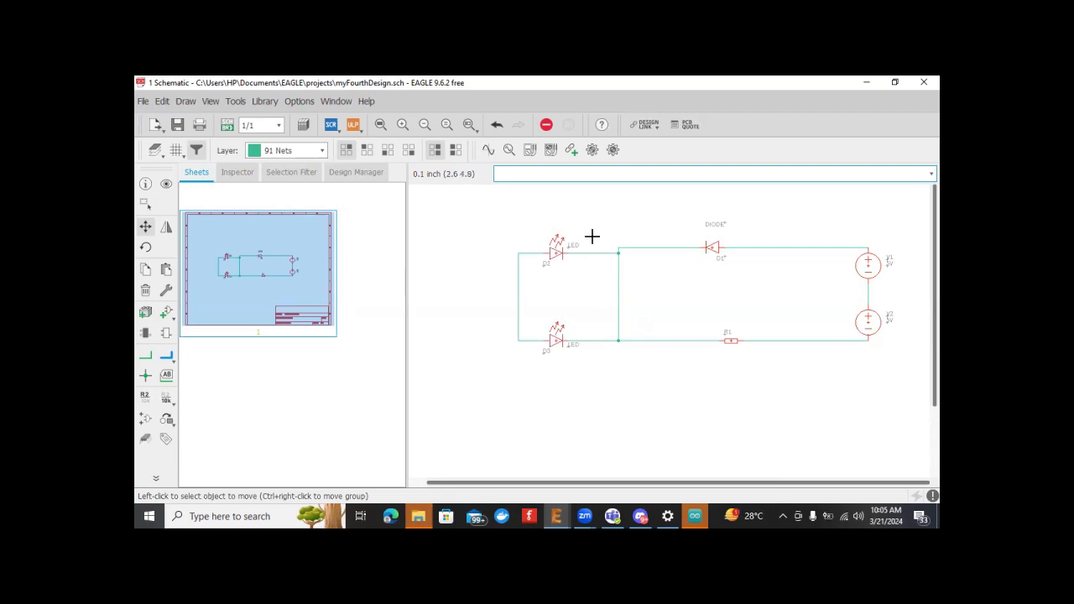
{"action": "left_click", "coordinate": [724, 222]}
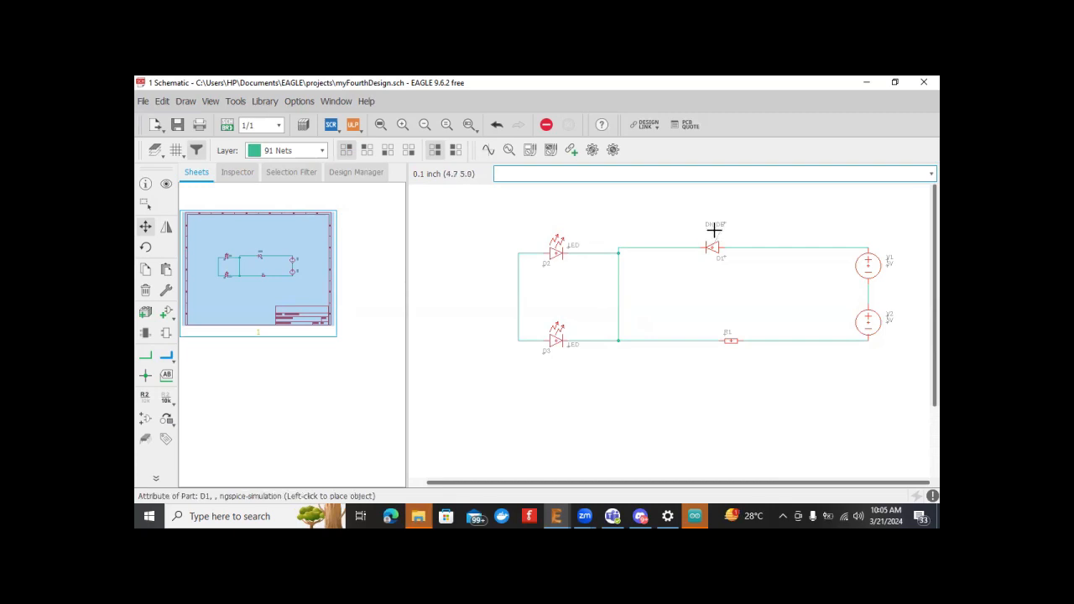
{"action": "left_click", "coordinate": [701, 236]}
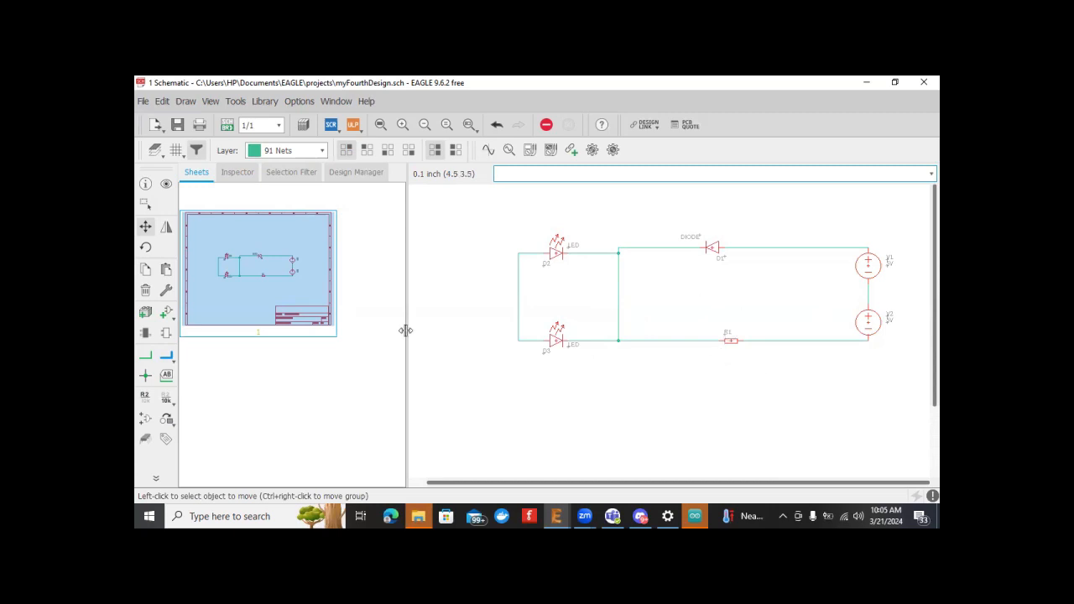
Step: Set the value of resistor R1 to 10K and save the schematic
{"action": "left_click", "coordinate": [164, 401]}
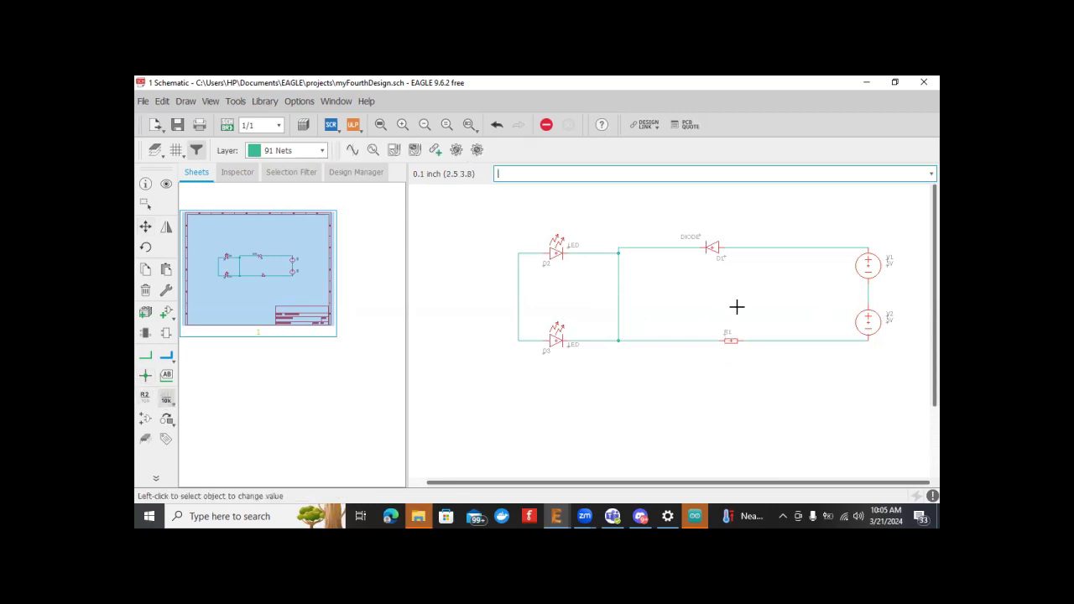
{"action": "left_click", "coordinate": [731, 339]}
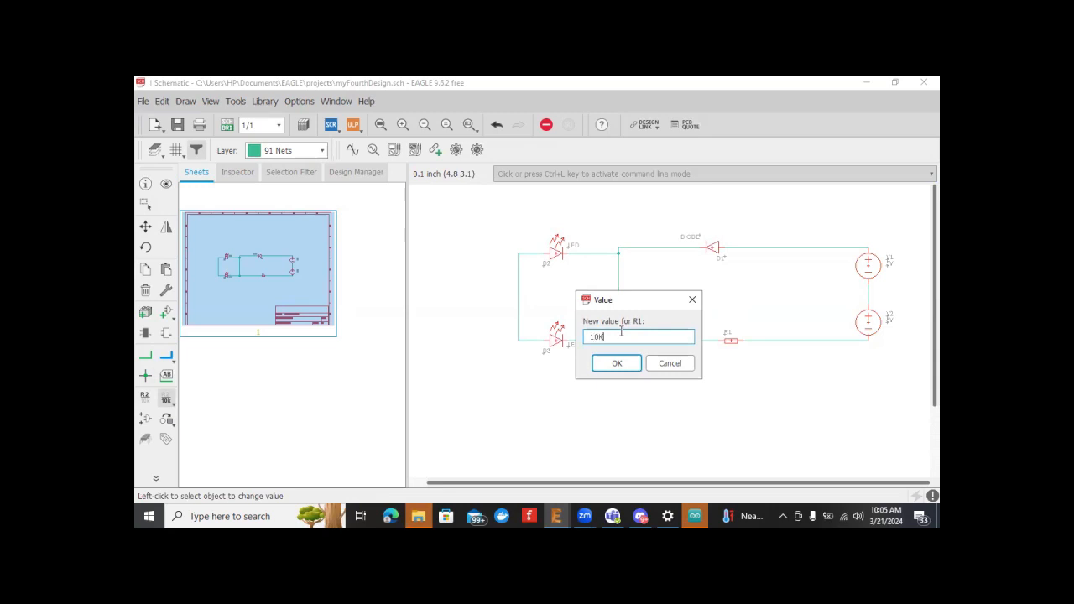
{"action": "type", "text": "10K"}
{"action": "key", "text": "Return"}
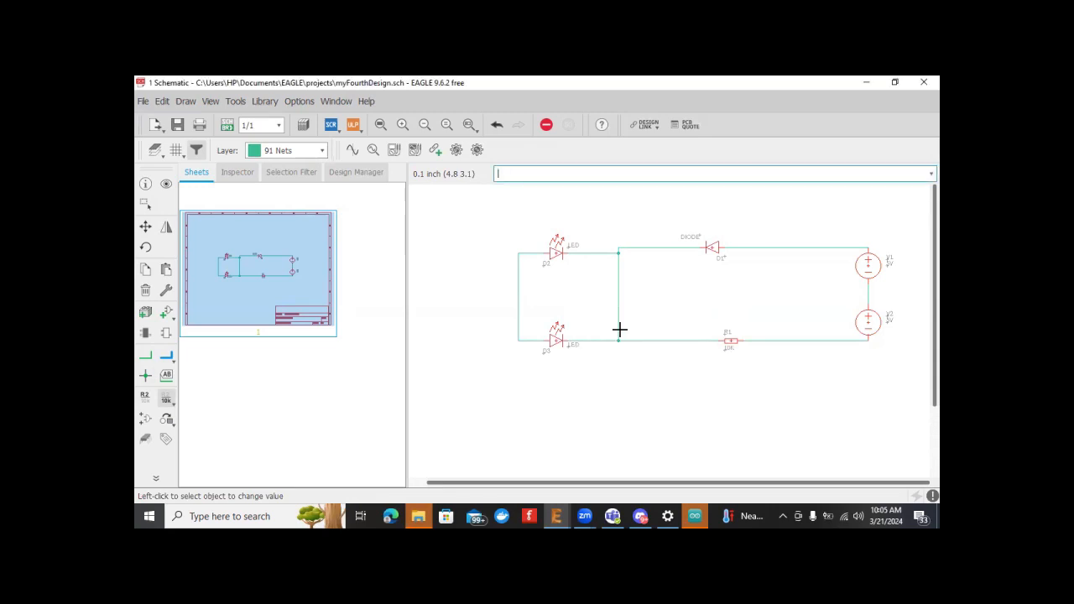
{"action": "key", "text": "ctrl+s"}
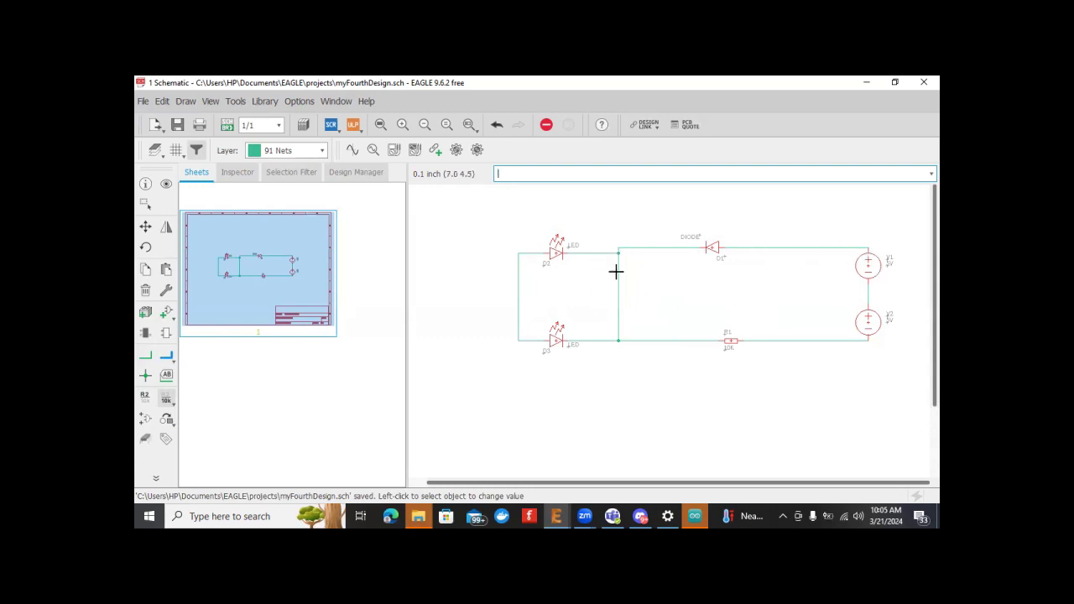
Step: Name the net between diode D1 and source V1 VIN and place its label just above the wire
{"action": "left_click", "coordinate": [145, 398]}
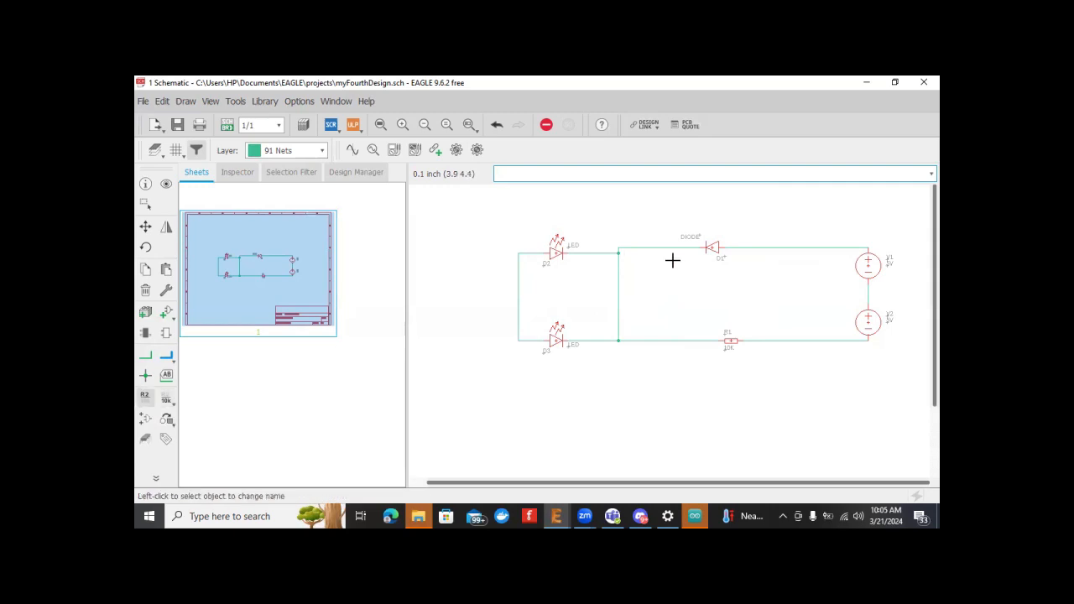
{"action": "left_click", "coordinate": [807, 247]}
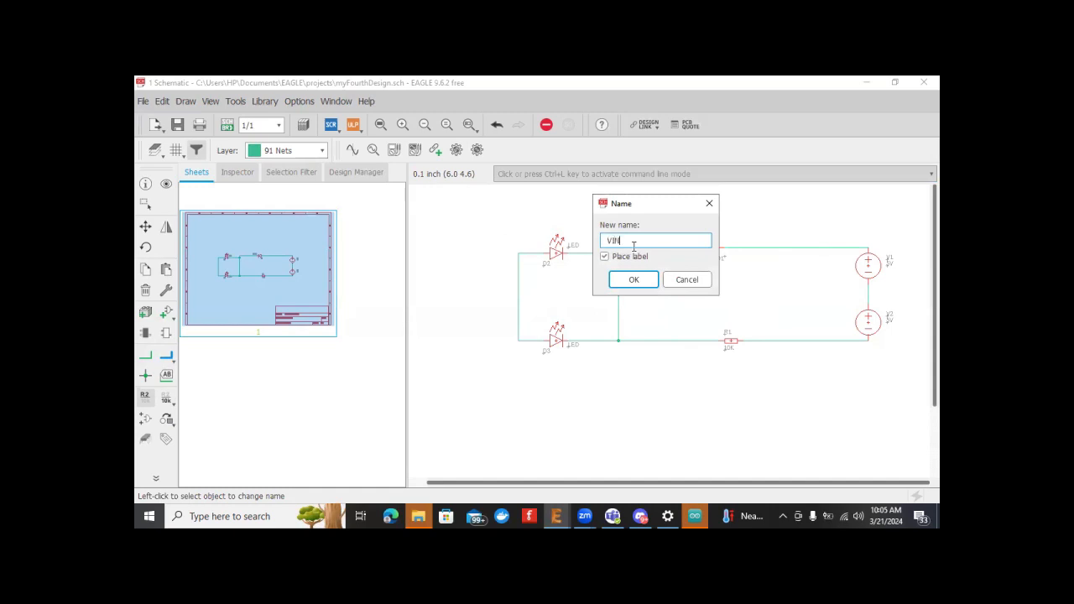
{"action": "type", "text": "VIN"}
{"action": "key", "text": "Return"}
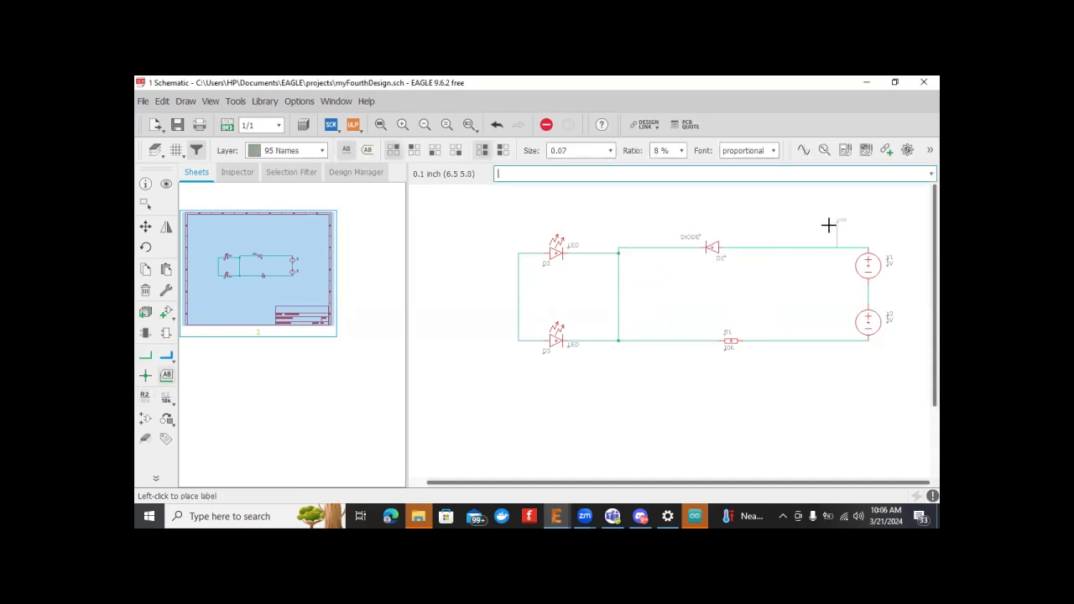
{"action": "left_click", "coordinate": [822, 238]}
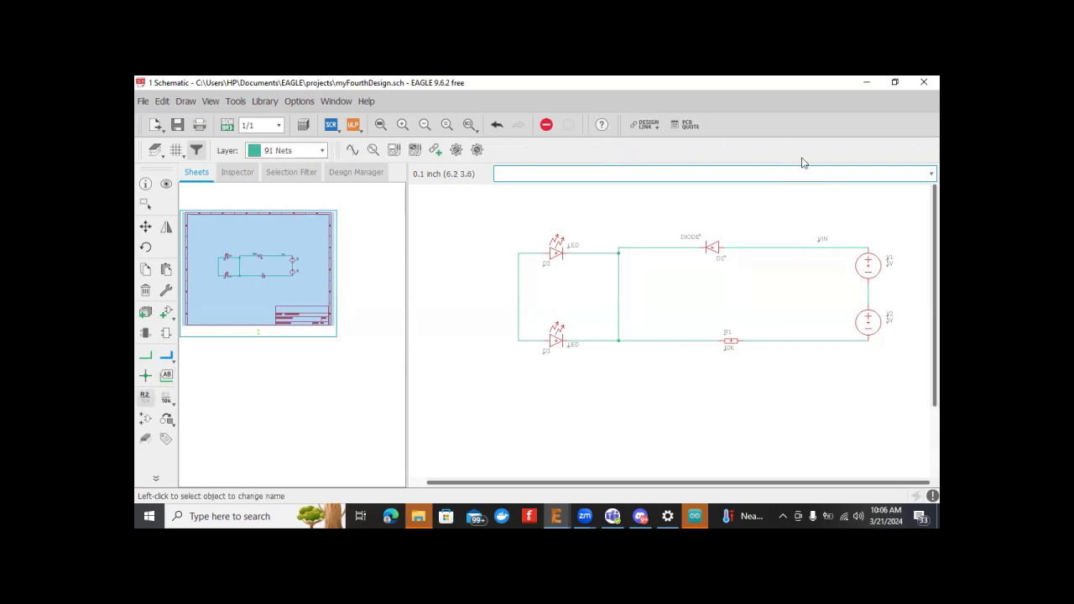
{"action": "left_click", "coordinate": [621, 246]}
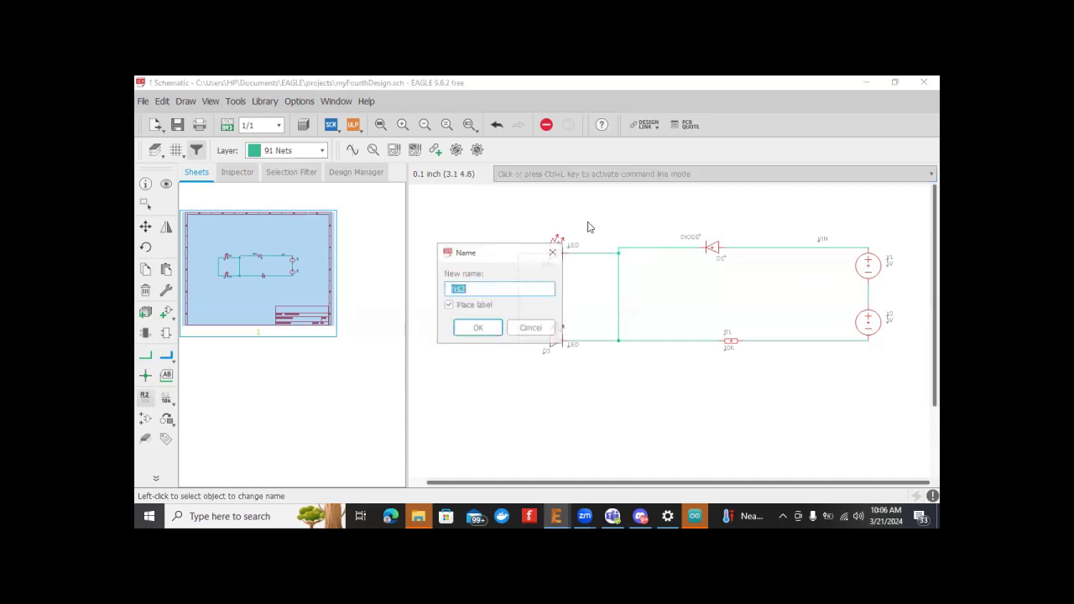
{"action": "left_click", "coordinate": [553, 253]}
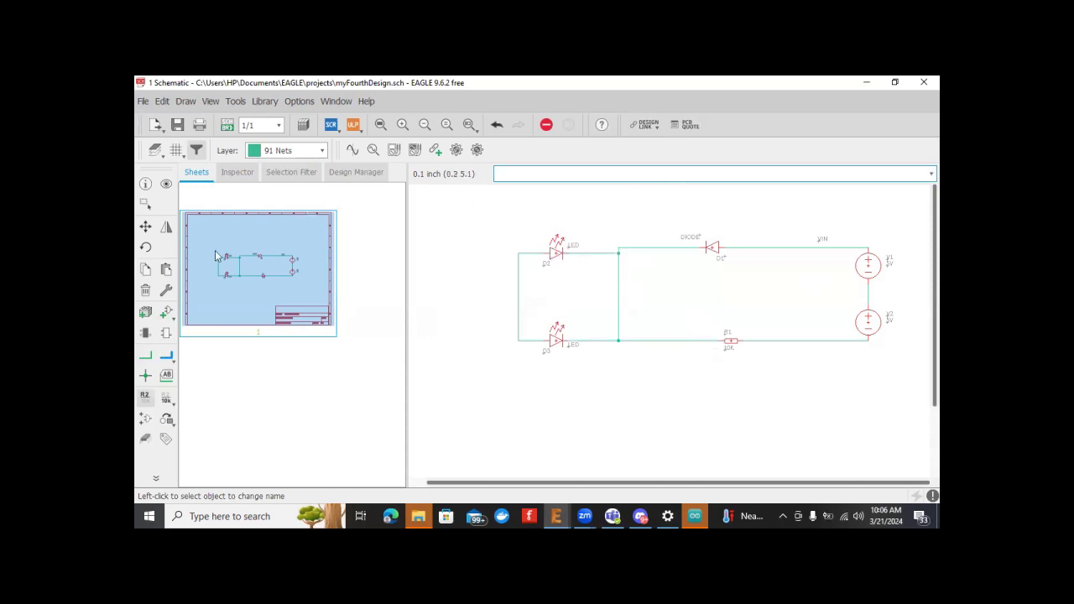
Step: Delete the net wire between diode D1 and the LED branch, including the short leftover stub above the junction
{"action": "left_click", "coordinate": [145, 227]}
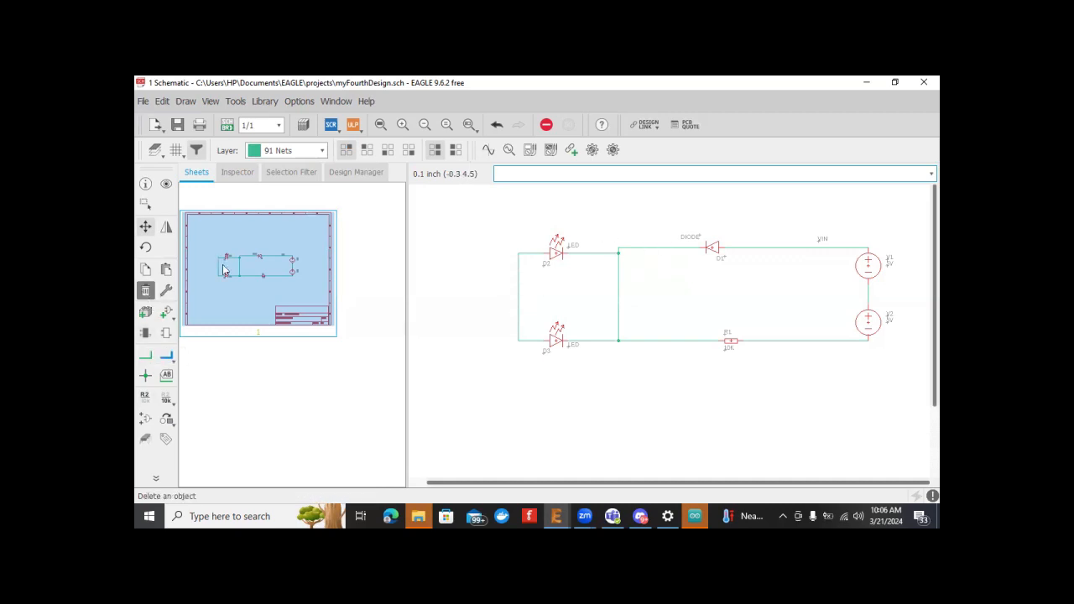
{"action": "left_click", "coordinate": [146, 291]}
{"action": "left_click", "coordinate": [646, 247]}
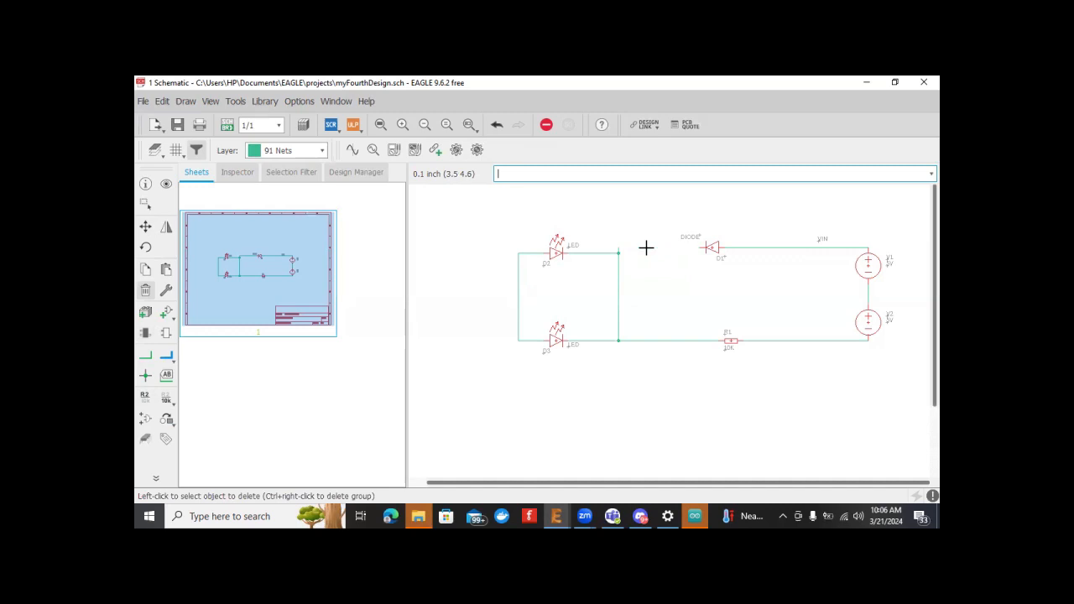
{"action": "left_click", "coordinate": [619, 249]}
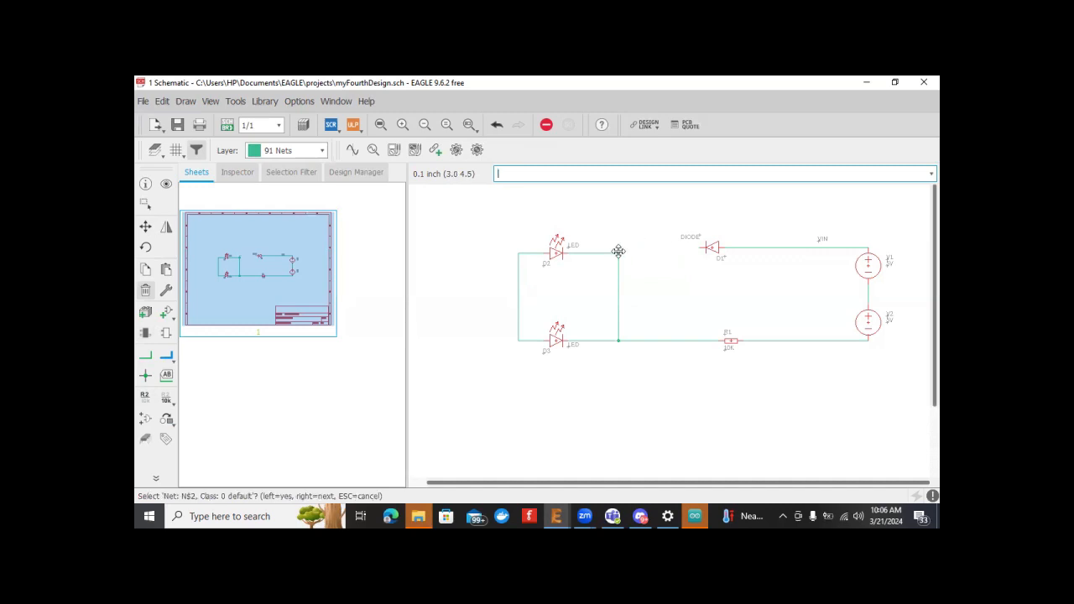
{"action": "left_click", "coordinate": [618, 250]}
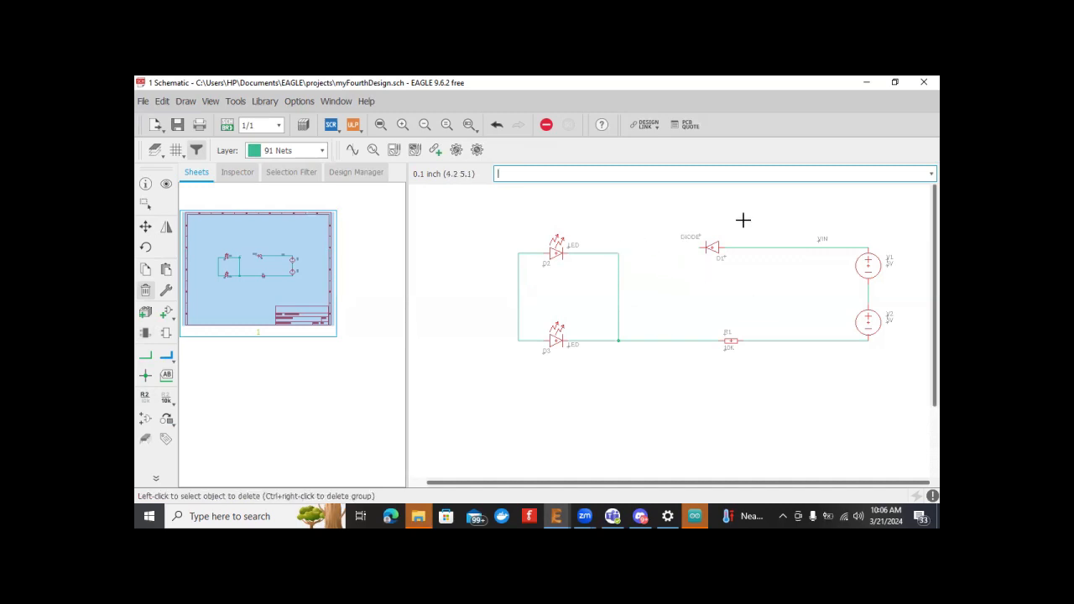
Step: Move diode D1 up and slightly to the right, above the level of the upper LED
{"action": "left_click", "coordinate": [145, 227]}
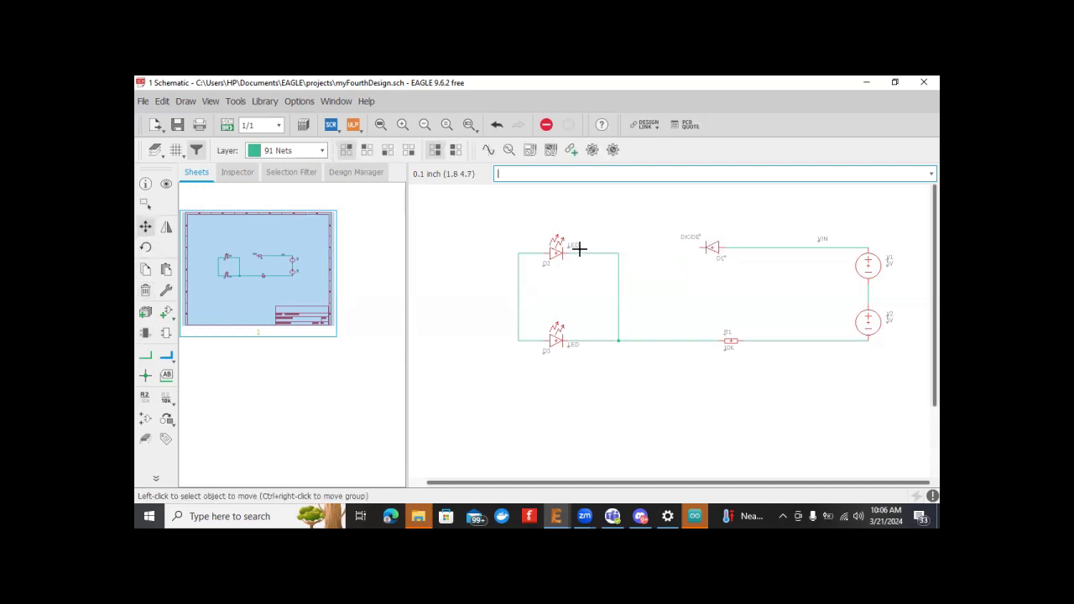
{"action": "left_click", "coordinate": [712, 246]}
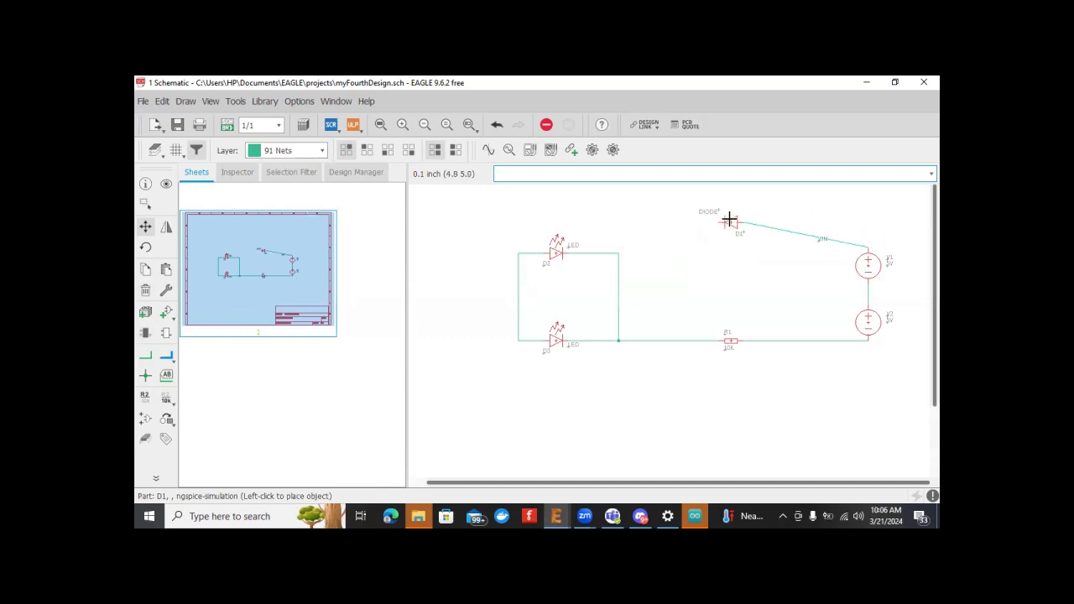
{"action": "left_click", "coordinate": [730, 220]}
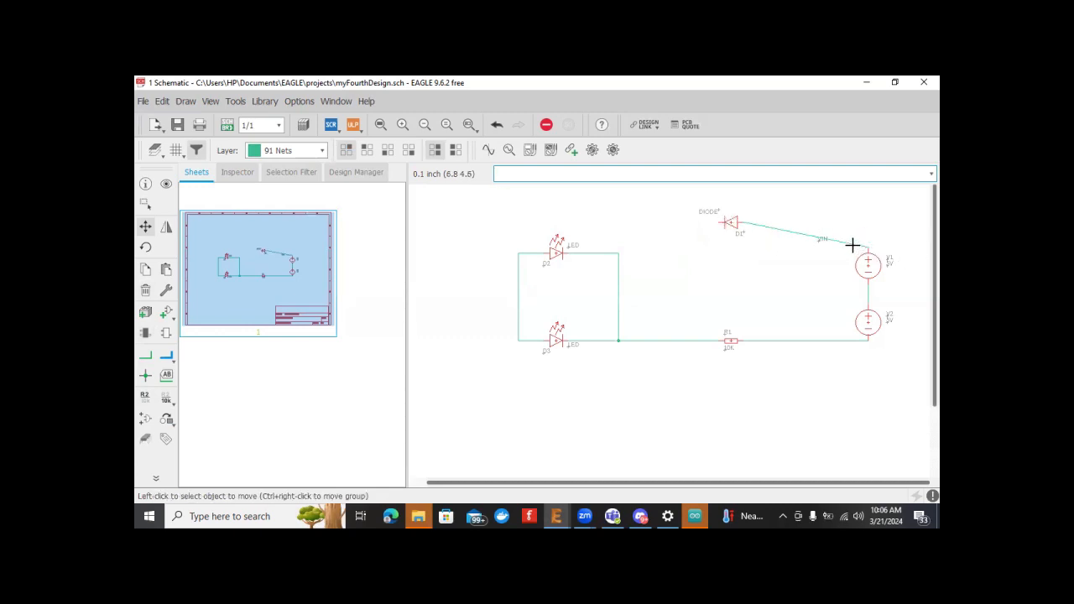
Step: Try to straighten the slanted VIN net between diode D1 and source V1 by moving it
{"action": "left_click", "coordinate": [848, 243]}
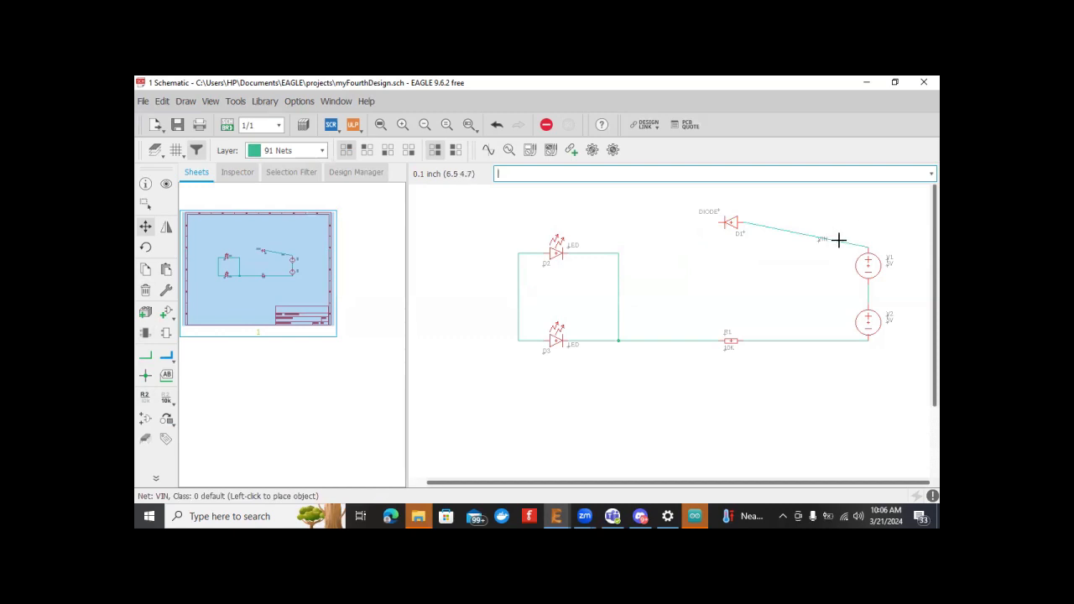
{"action": "left_click", "coordinate": [839, 241]}
{"action": "left_click", "coordinate": [839, 241]}
{"action": "left_click", "coordinate": [839, 240]}
{"action": "left_click", "coordinate": [839, 240]}
{"action": "left_click", "coordinate": [838, 243]}
{"action": "left_click", "coordinate": [838, 241]}
{"action": "left_click", "coordinate": [838, 240]}
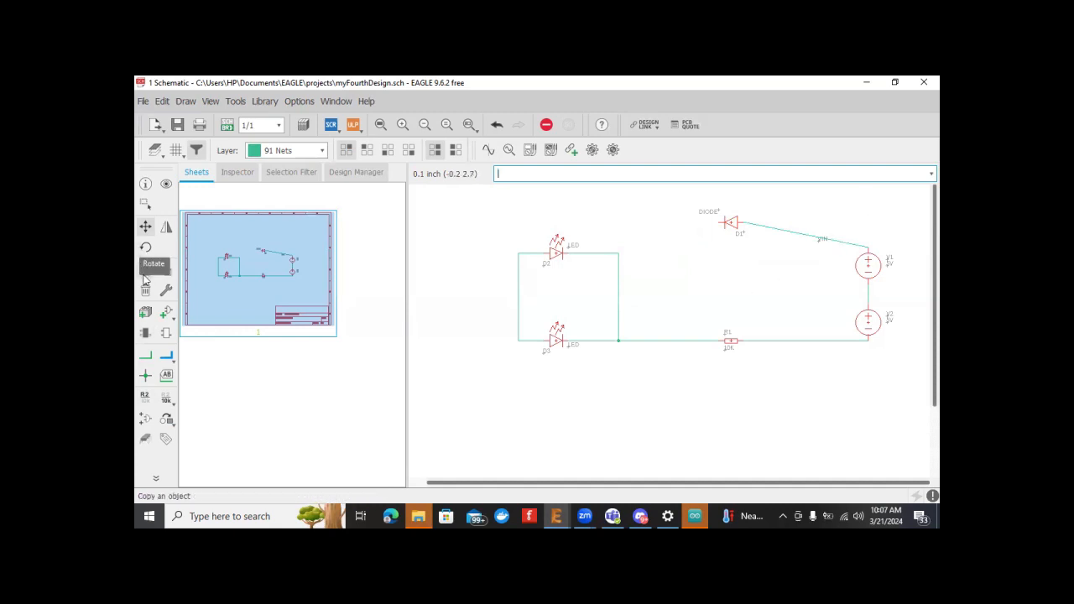
Step: Delete the slanted VIN wire and draw a right-angled net from diode D1's right pin to the top of V1
{"action": "left_click", "coordinate": [145, 290]}
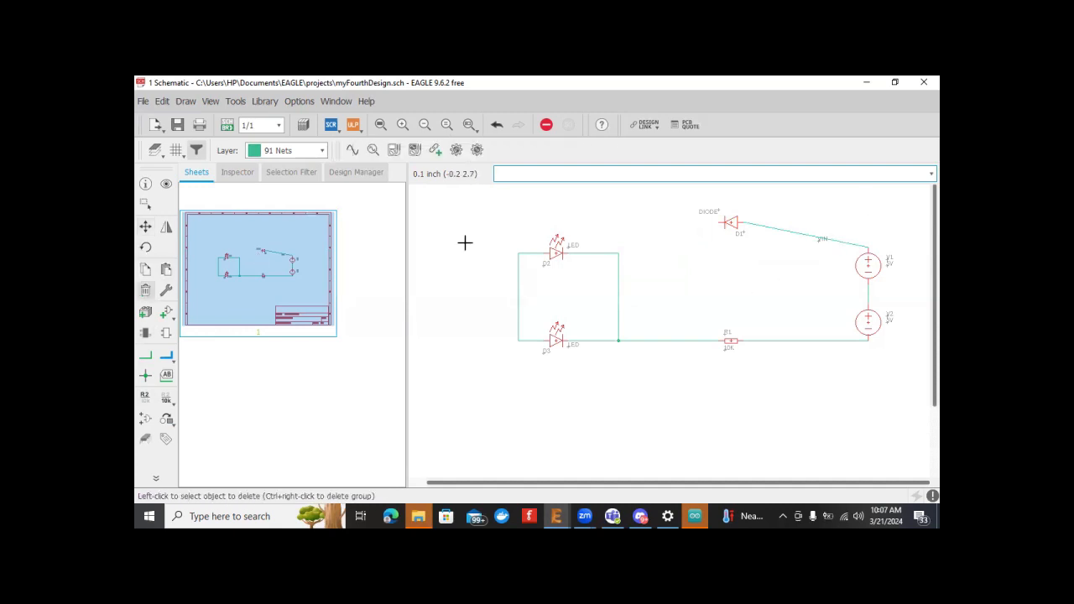
{"action": "left_click", "coordinate": [833, 242]}
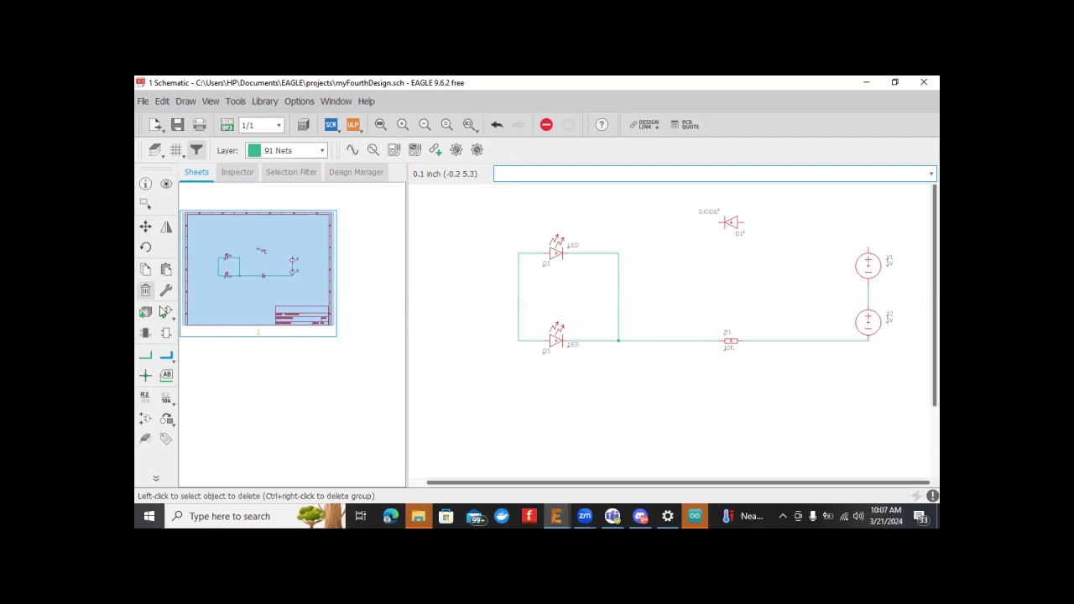
{"action": "left_click", "coordinate": [145, 355]}
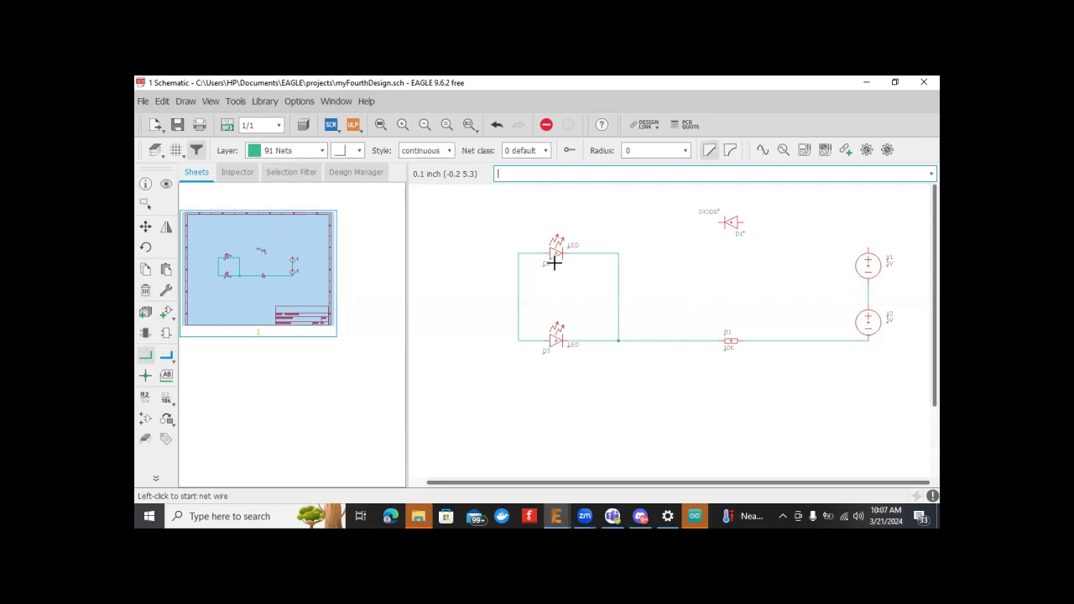
{"action": "left_click", "coordinate": [743, 222]}
{"action": "left_click", "coordinate": [869, 246]}
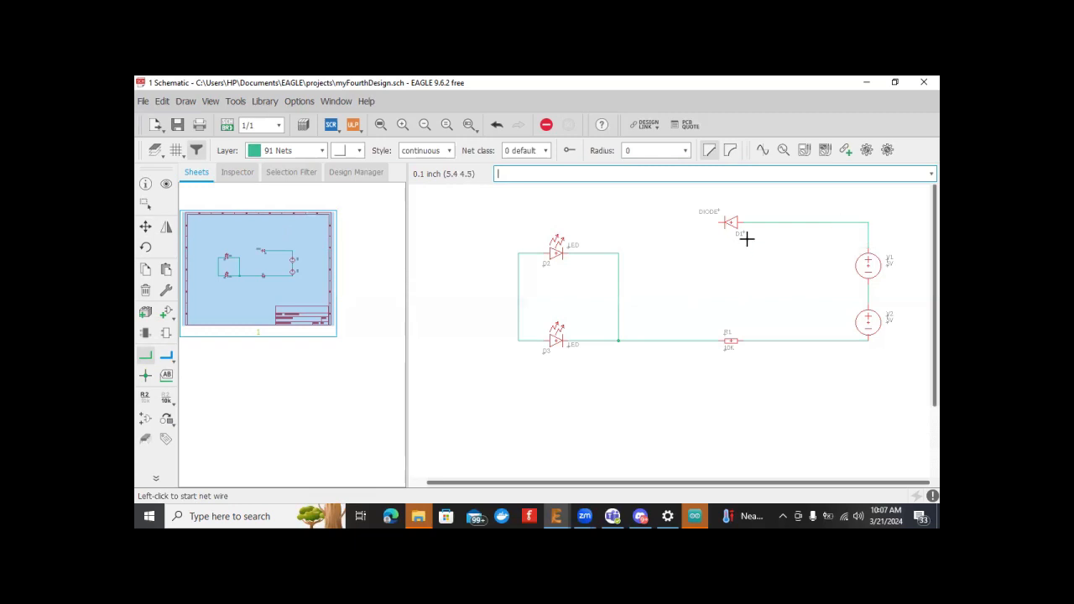
Step: Wire diode D1's left pin to the corner of the net left of LED D2, and save the schematic
{"action": "left_click", "coordinate": [720, 223]}
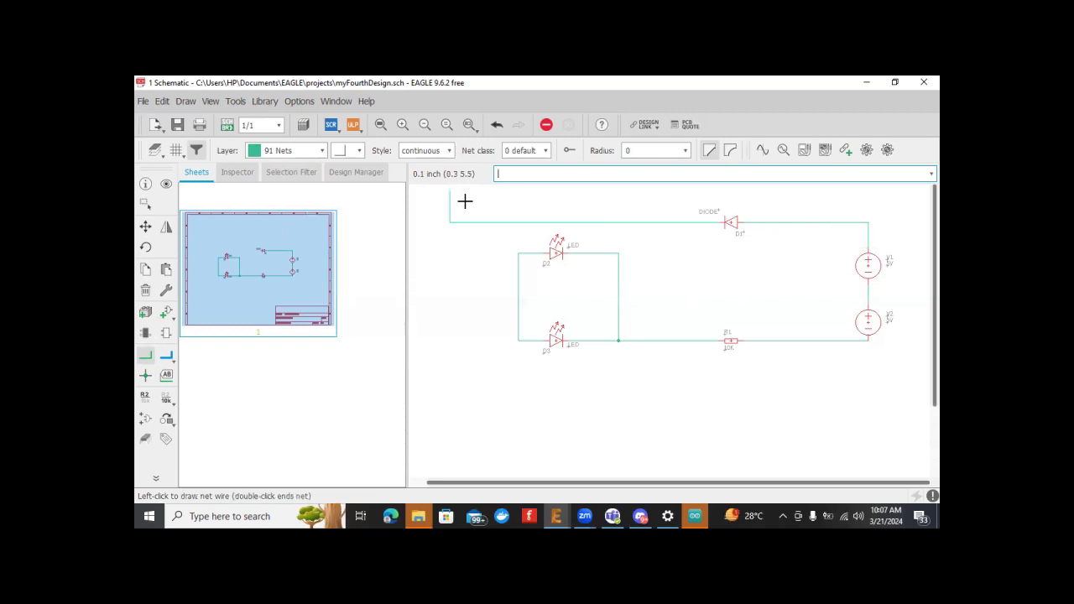
{"action": "double_click", "coordinate": [518, 254]}
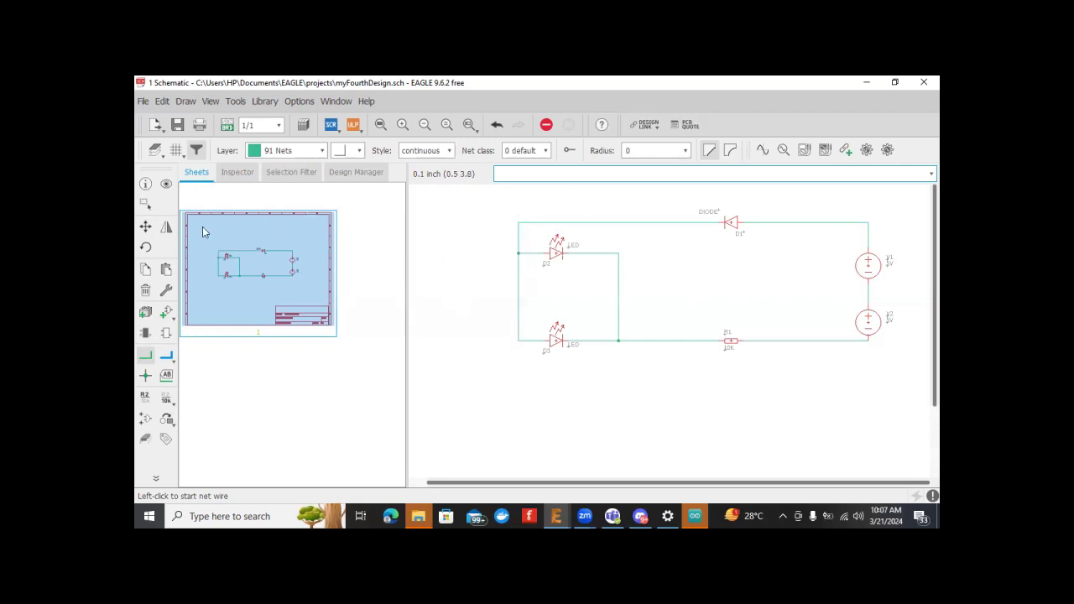
{"action": "left_click", "coordinate": [145, 226]}
{"action": "key", "text": "ctrl+s"}
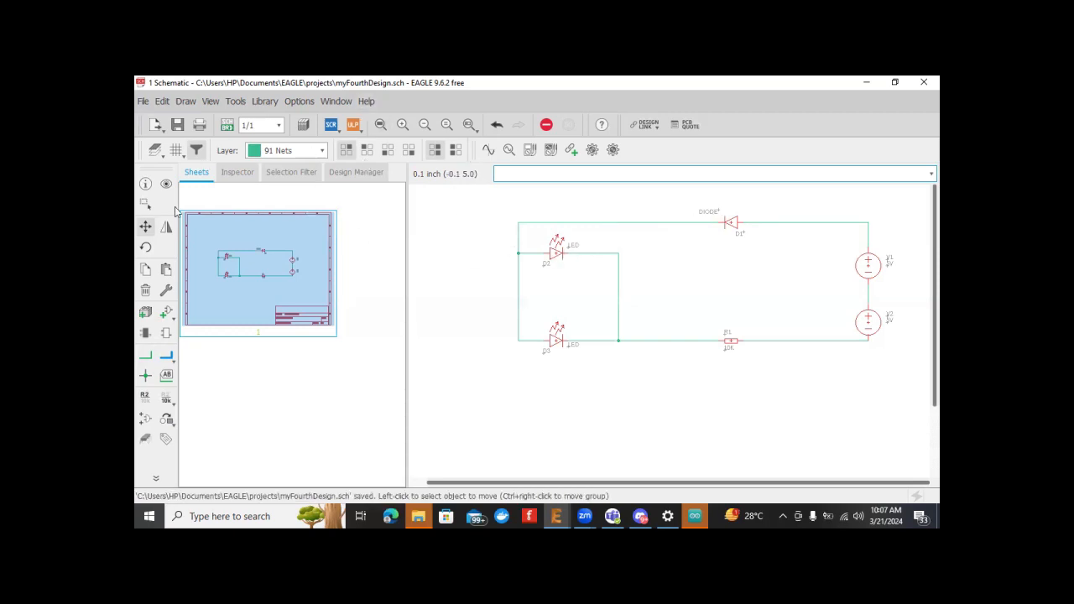
Step: Name the new net between diode D1 and source V1 VIN and place its label above the wire
{"action": "left_click", "coordinate": [145, 356]}
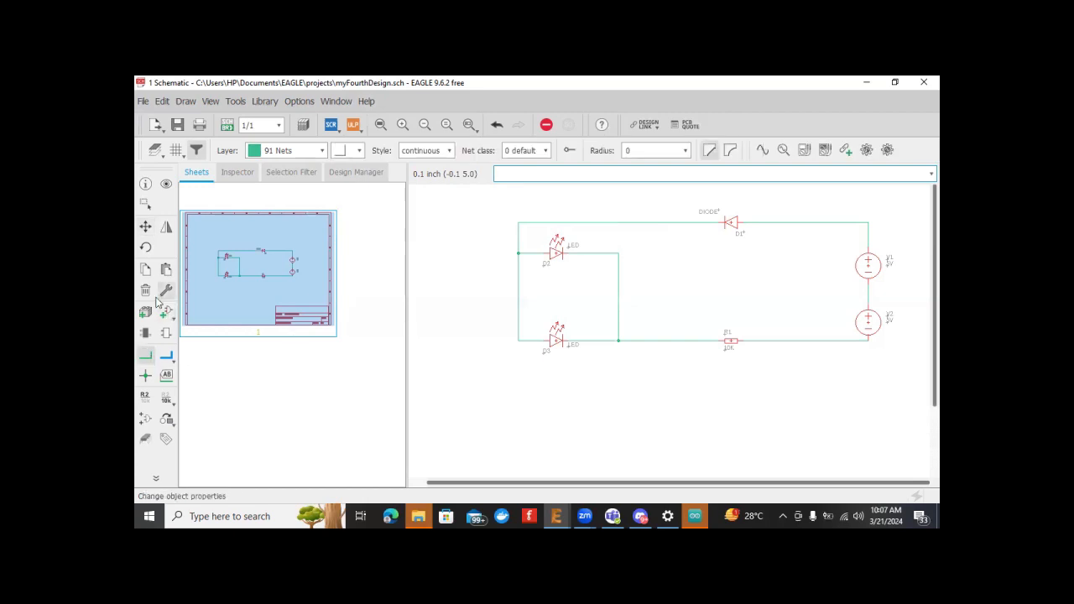
{"action": "left_click", "coordinate": [146, 401]}
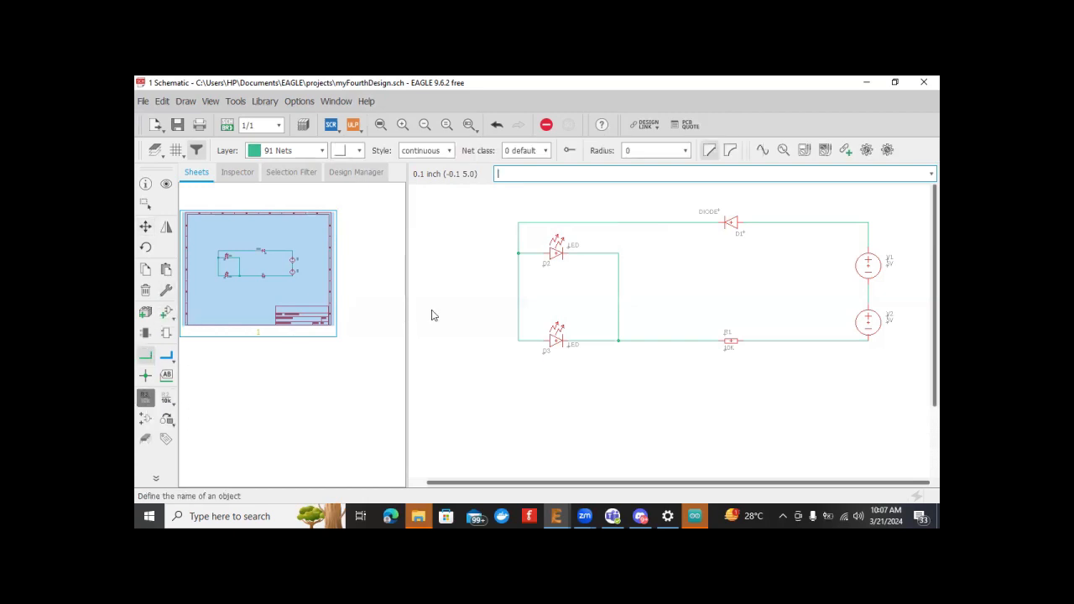
{"action": "left_click", "coordinate": [870, 222]}
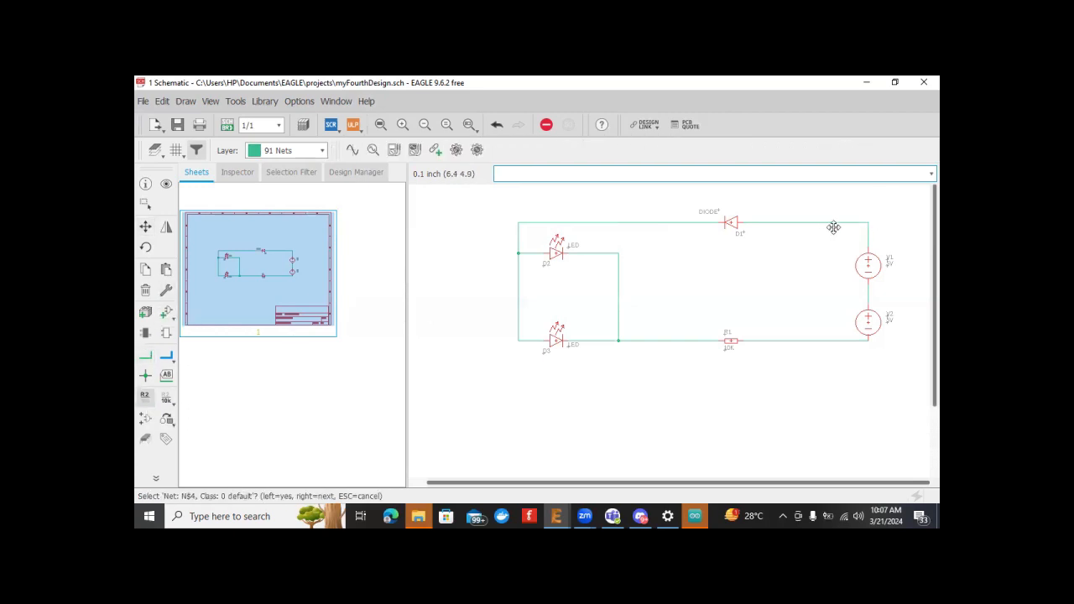
{"action": "left_click", "coordinate": [829, 227]}
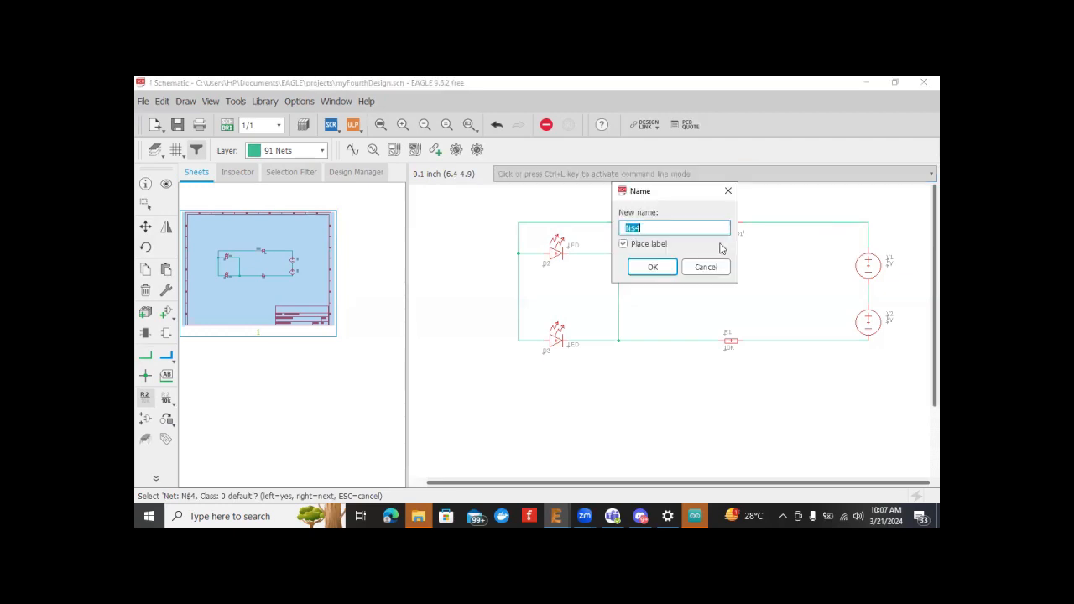
{"action": "type", "text": "VIN"}
{"action": "key", "text": "Return"}
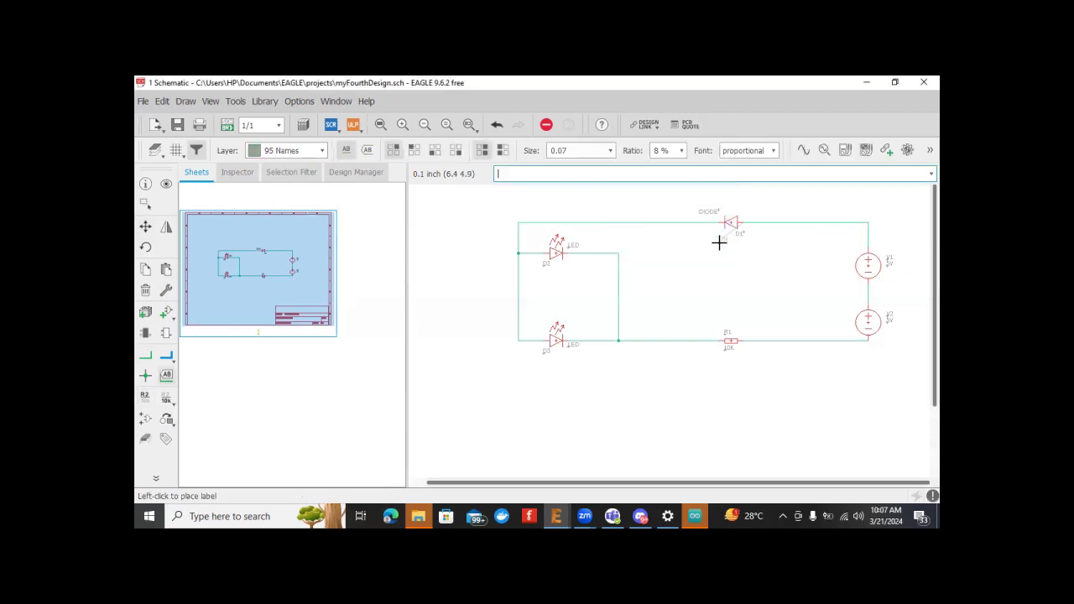
{"action": "left_click", "coordinate": [801, 215]}
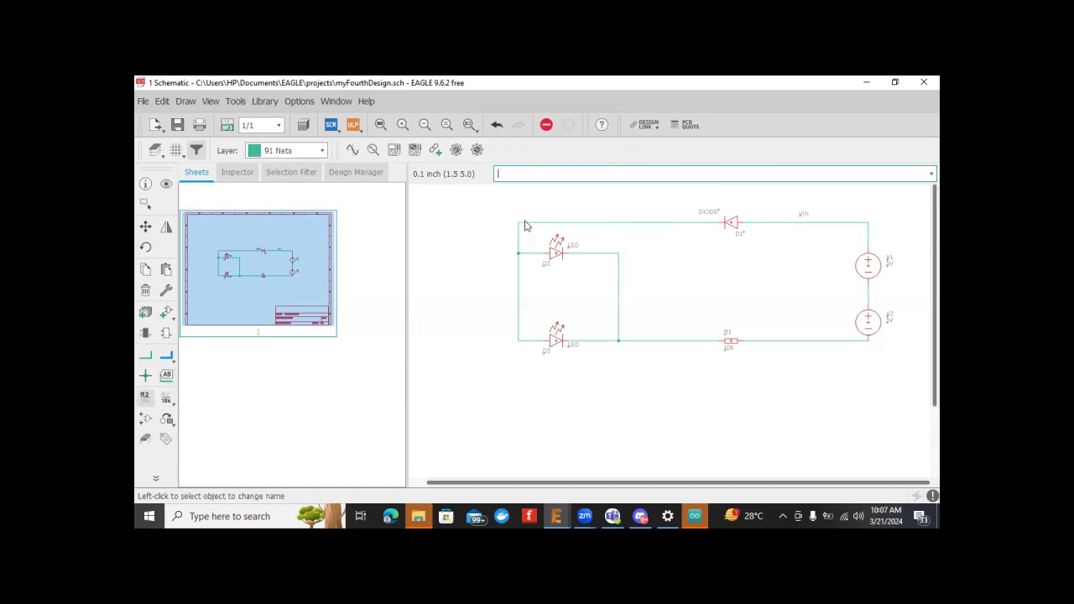
Step: Name the net from diode D1 to the LEDs VOUT and place its label above the wire near the upper-left corner
{"action": "left_click", "coordinate": [524, 223]}
{"action": "type", "text": "VOUT"}
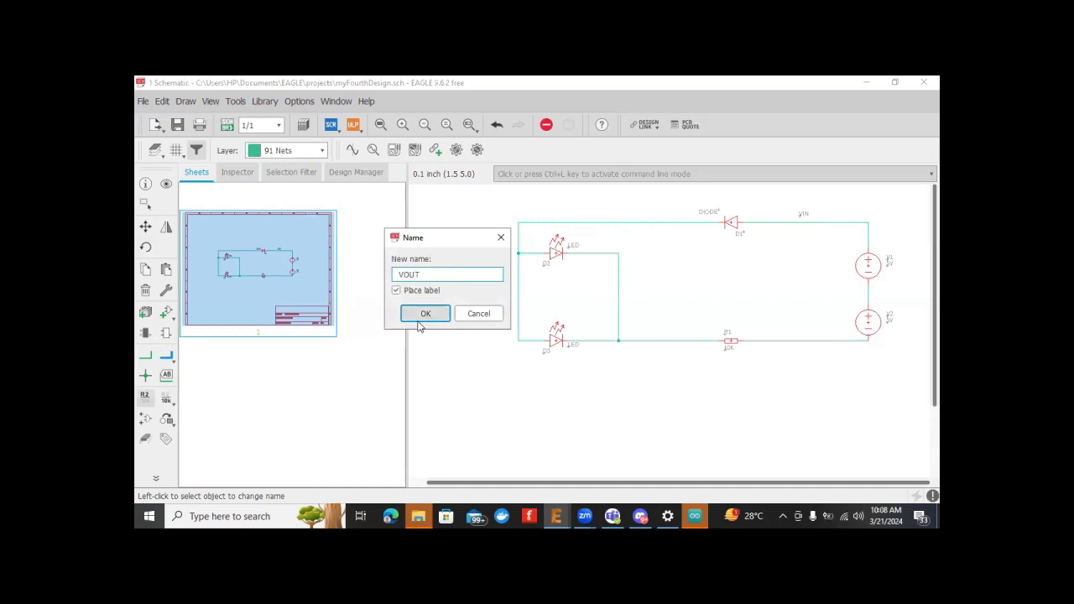
{"action": "left_click", "coordinate": [423, 314]}
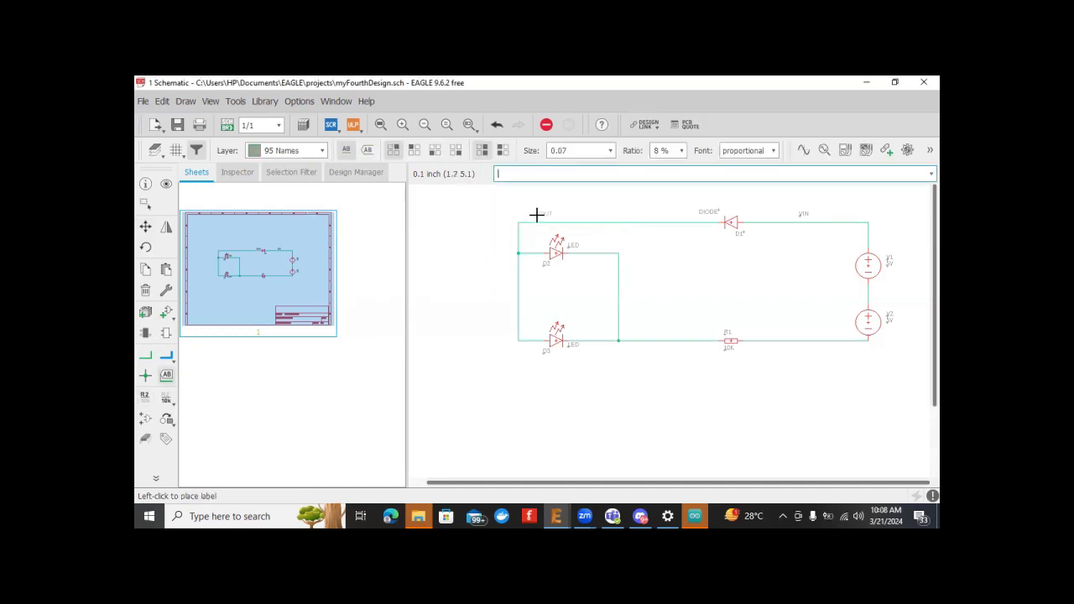
{"action": "left_click", "coordinate": [536, 215]}
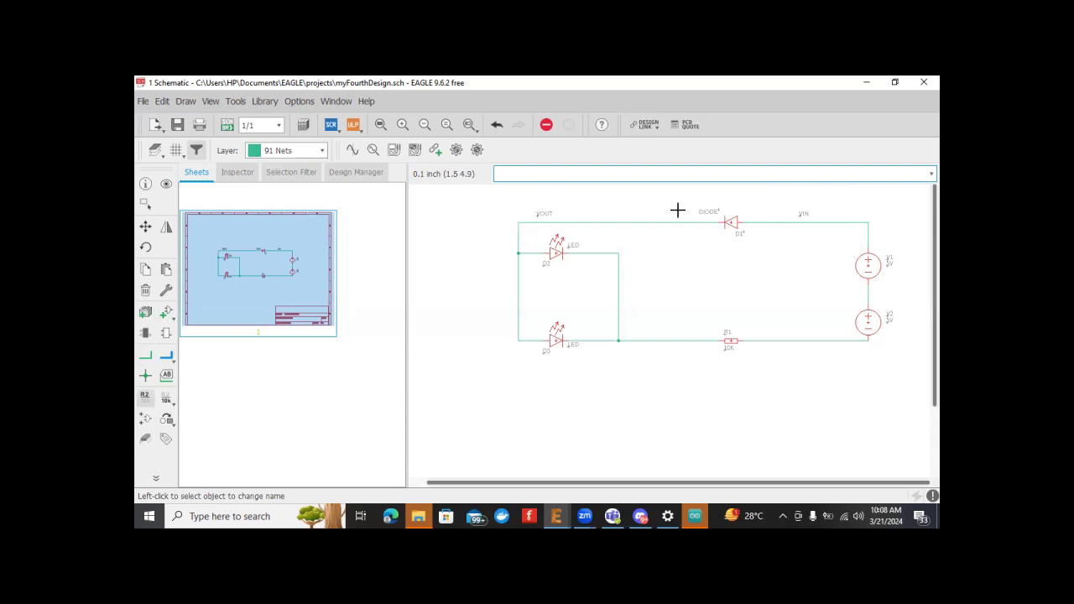
Step: Name the net between sources V1 and V2 VA and place its label beside the wire
{"action": "left_click", "coordinate": [867, 296]}
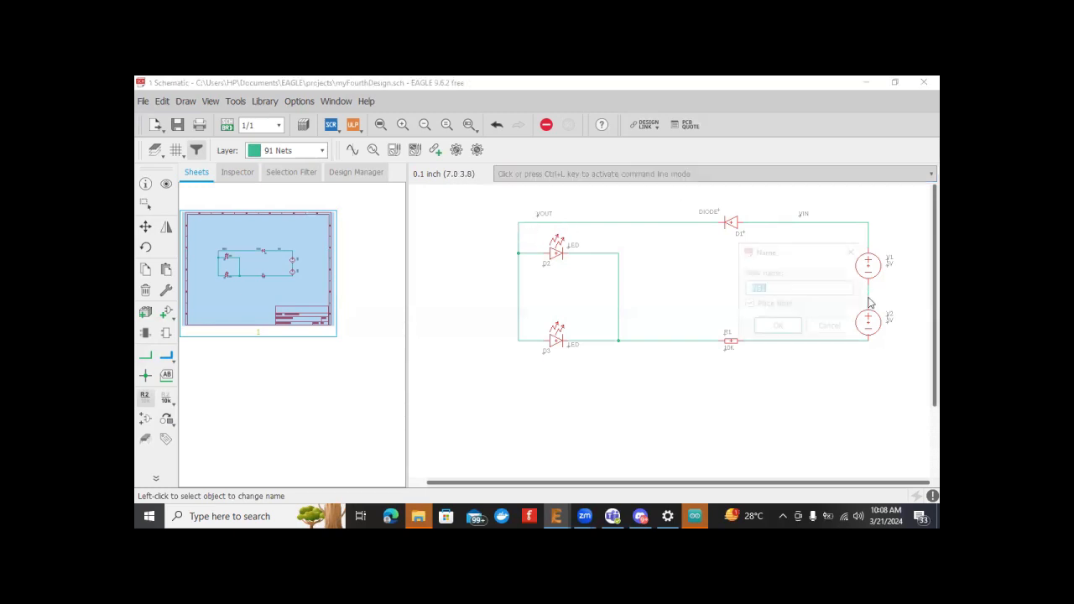
{"action": "type", "text": "VA"}
{"action": "left_click", "coordinate": [788, 329]}
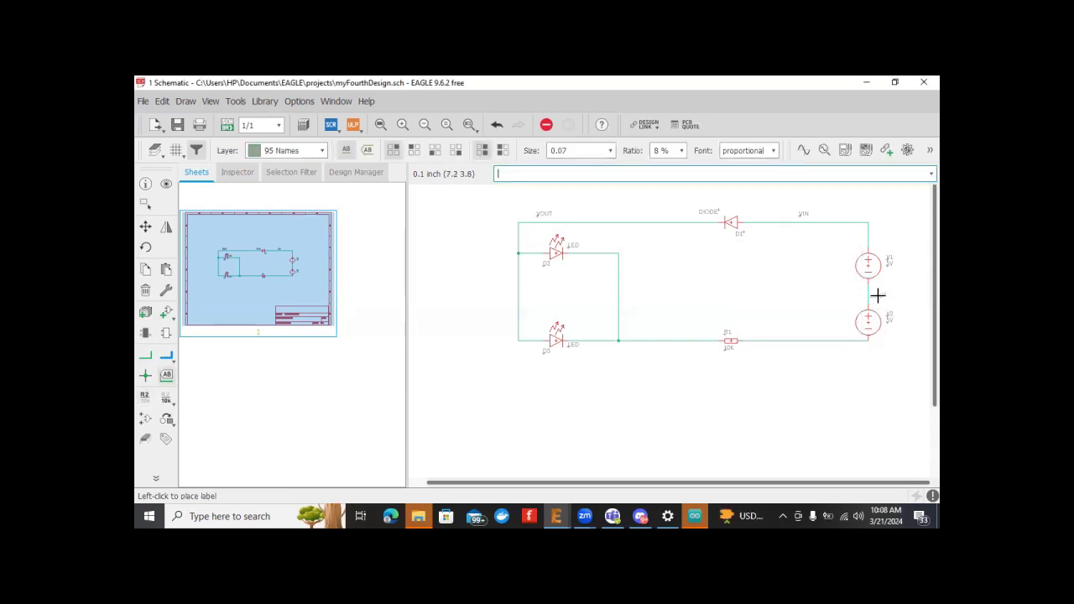
{"action": "left_click", "coordinate": [875, 289]}
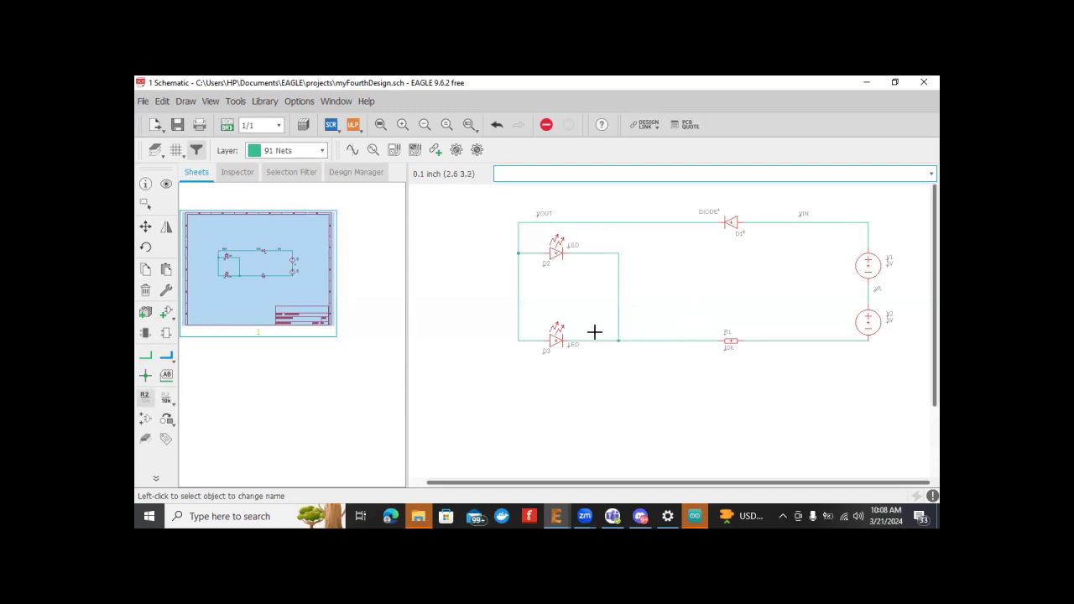
Step: Search the part libraries for spice and place the GND simulation ground symbol below the junction at LED D3's right
{"action": "left_click", "coordinate": [165, 312]}
{"action": "left_click_drag", "start_coordinate": [247, 479], "coordinate": [213, 479]}
{"action": "type", "text": "s"}
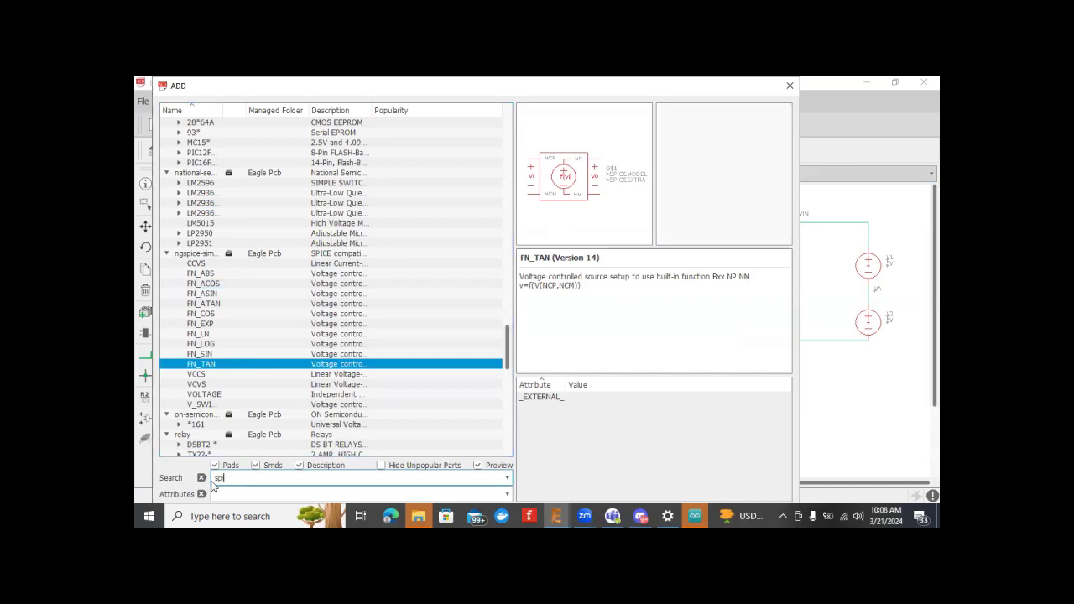
{"action": "type", "text": "pice"}
{"action": "key", "text": "Return"}
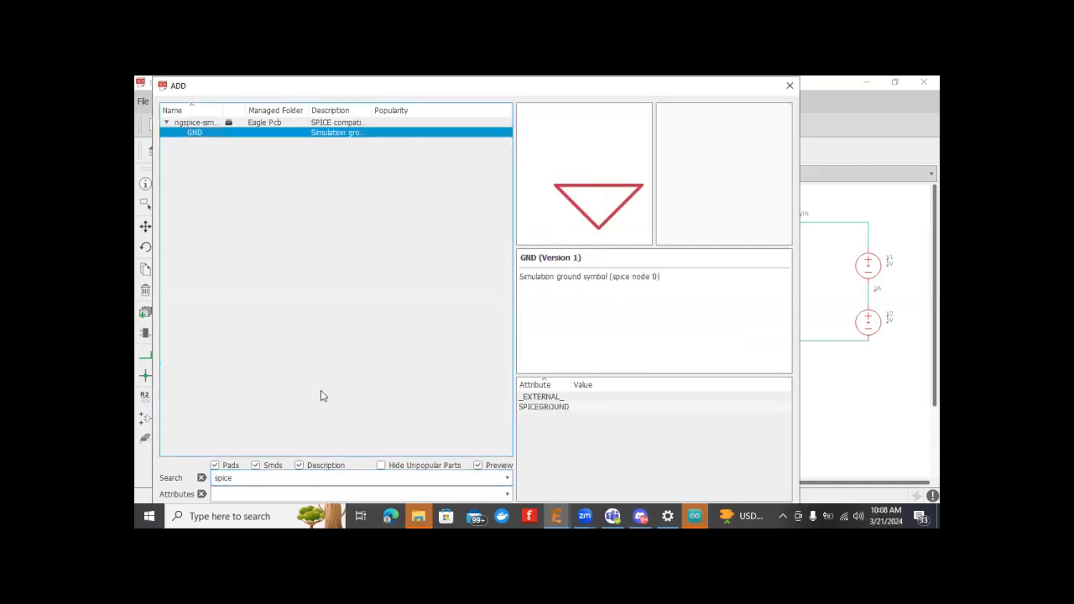
{"action": "double_click", "coordinate": [411, 134]}
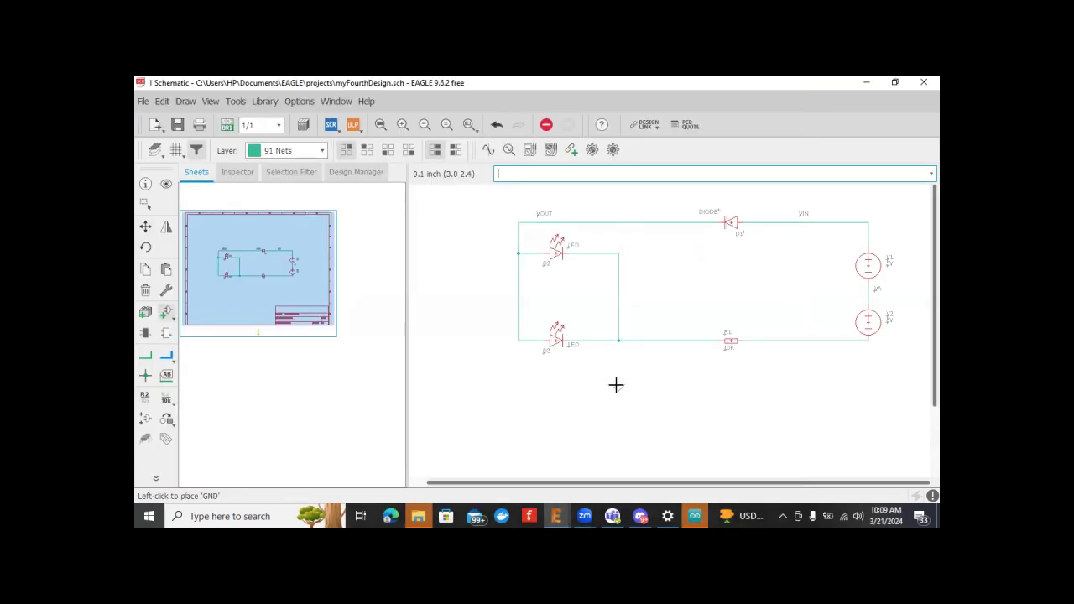
Step: Wire the junction between LED D3 and resistor R1 straight down to the ground symbol
{"action": "left_click", "coordinate": [145, 369]}
{"action": "left_click", "coordinate": [618, 341]}
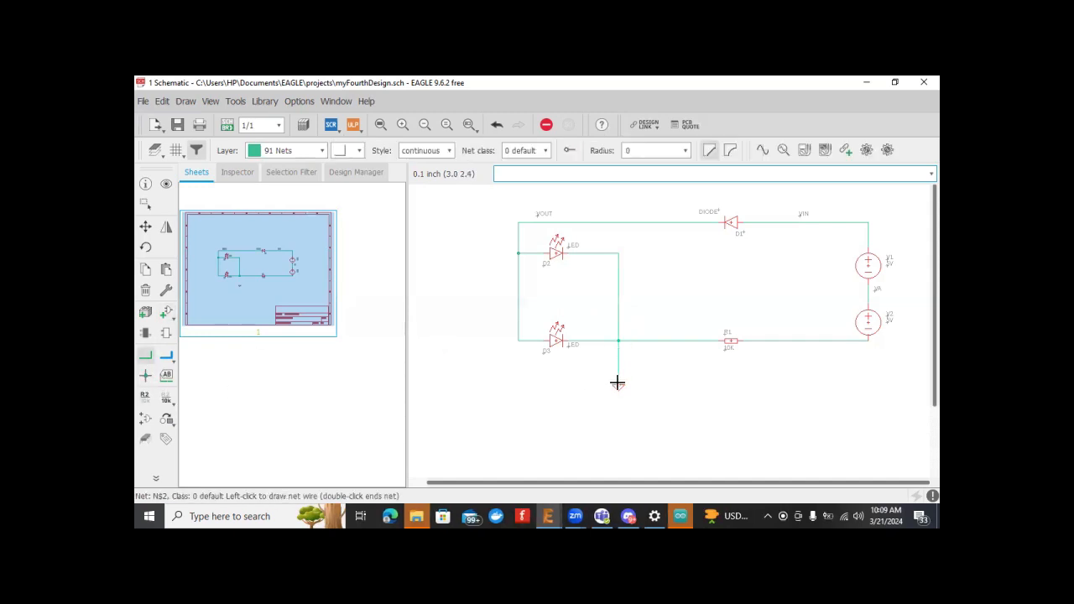
{"action": "left_click", "coordinate": [618, 382]}
{"action": "left_click", "coordinate": [636, 406]}
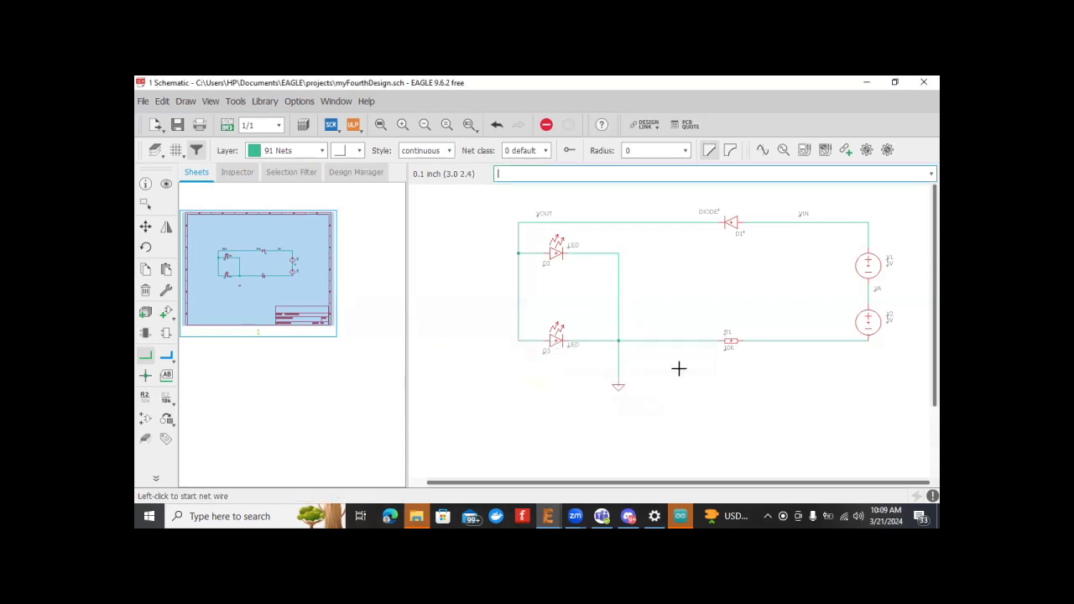
{"action": "left_click", "coordinate": [714, 429]}
{"action": "key", "text": "Escape"}
{"action": "left_click", "coordinate": [146, 225]}
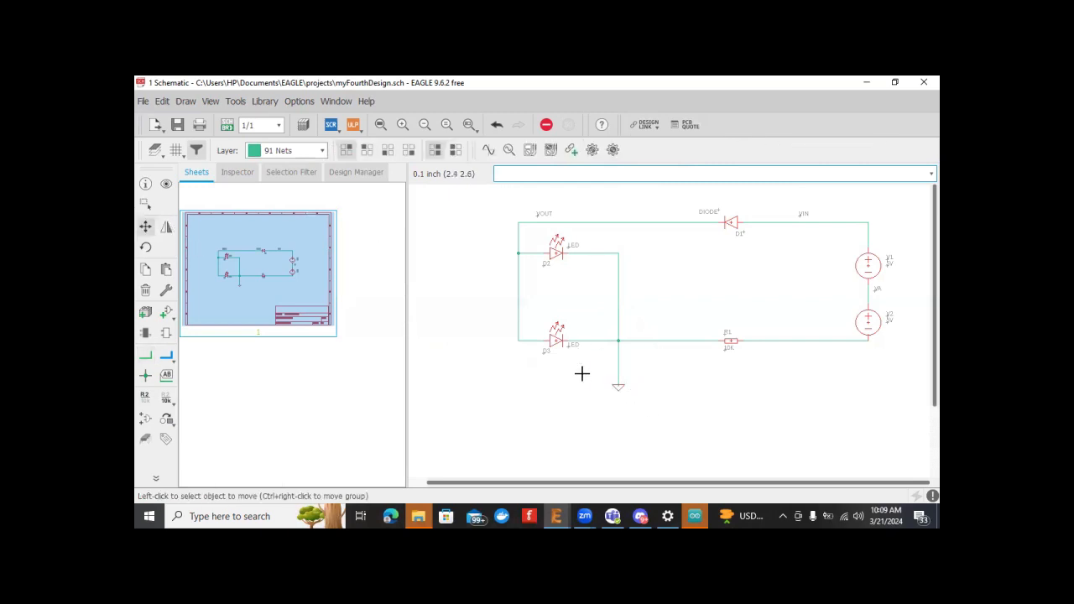
Step: Place the GND name label beside the wire above the ground symbol, and save the schematic
{"action": "left_click", "coordinate": [144, 396]}
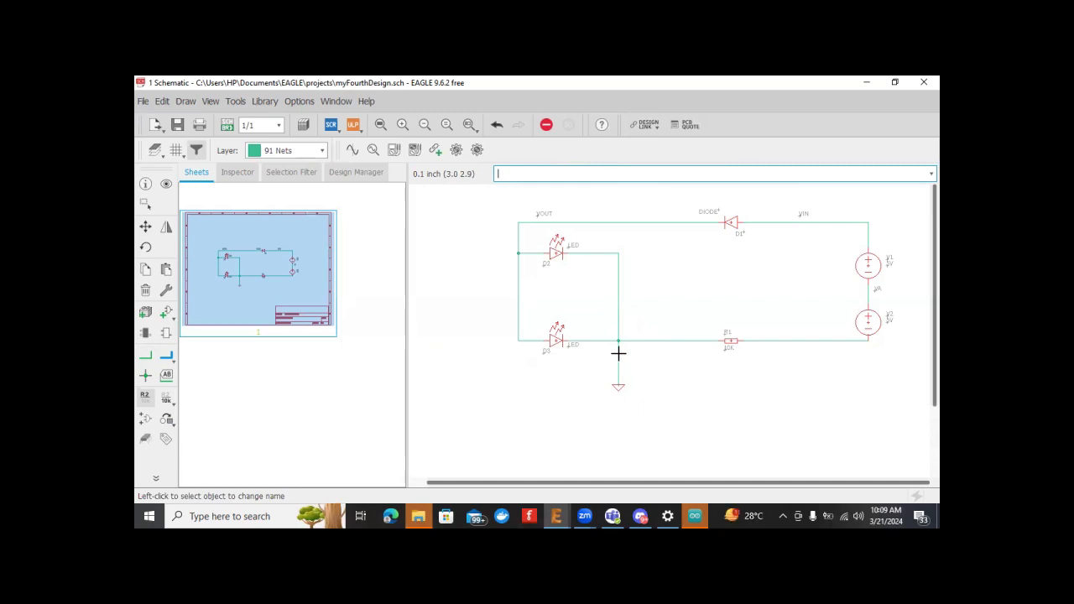
{"action": "left_click", "coordinate": [619, 353]}
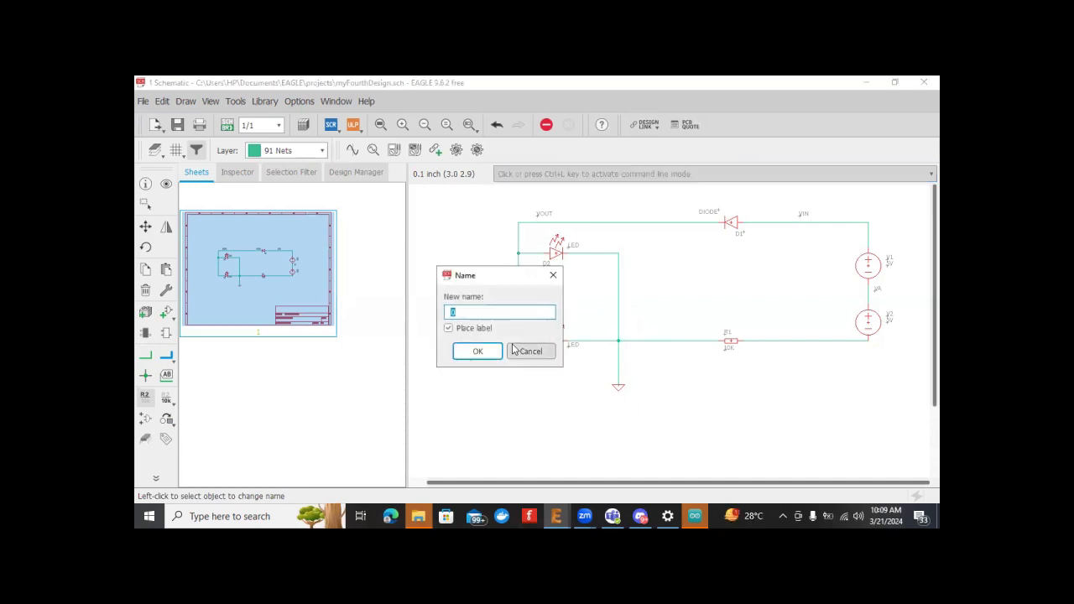
{"action": "key", "text": "Return"}
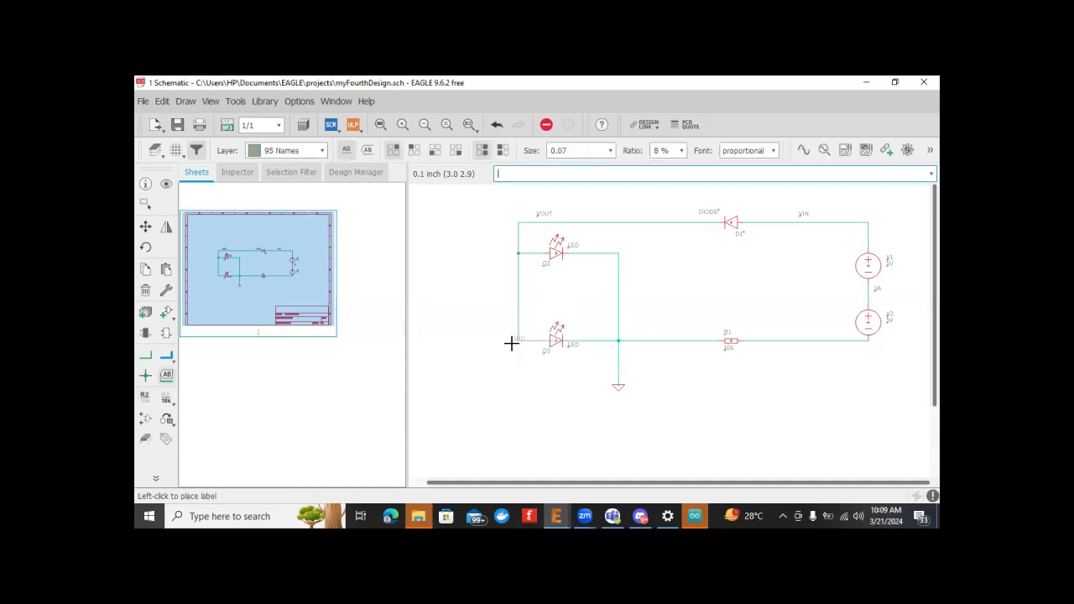
{"action": "left_click", "coordinate": [625, 360]}
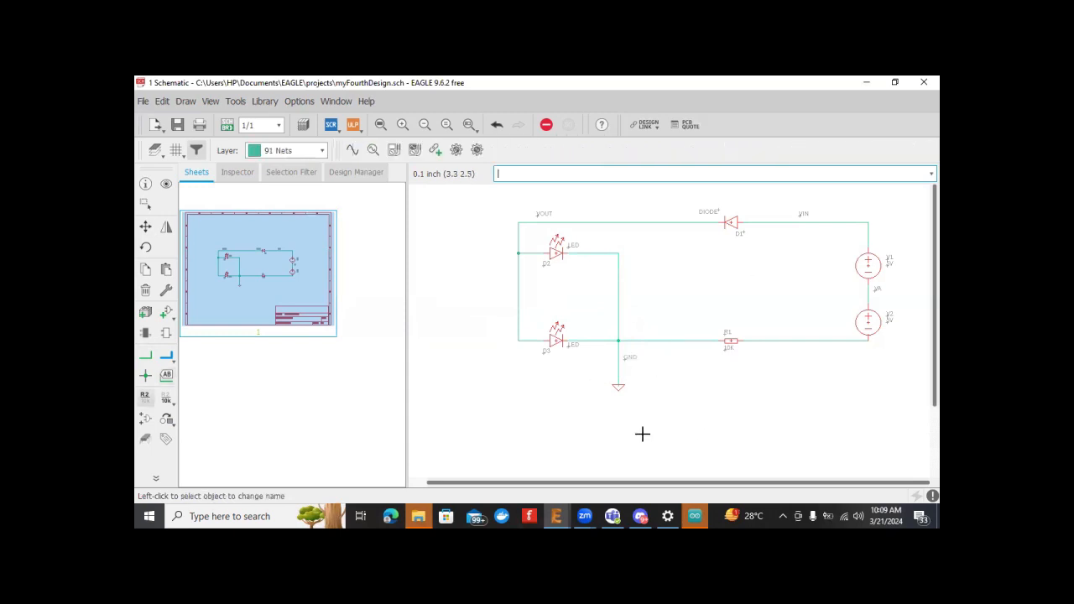
{"action": "key", "text": "ctrl+s"}
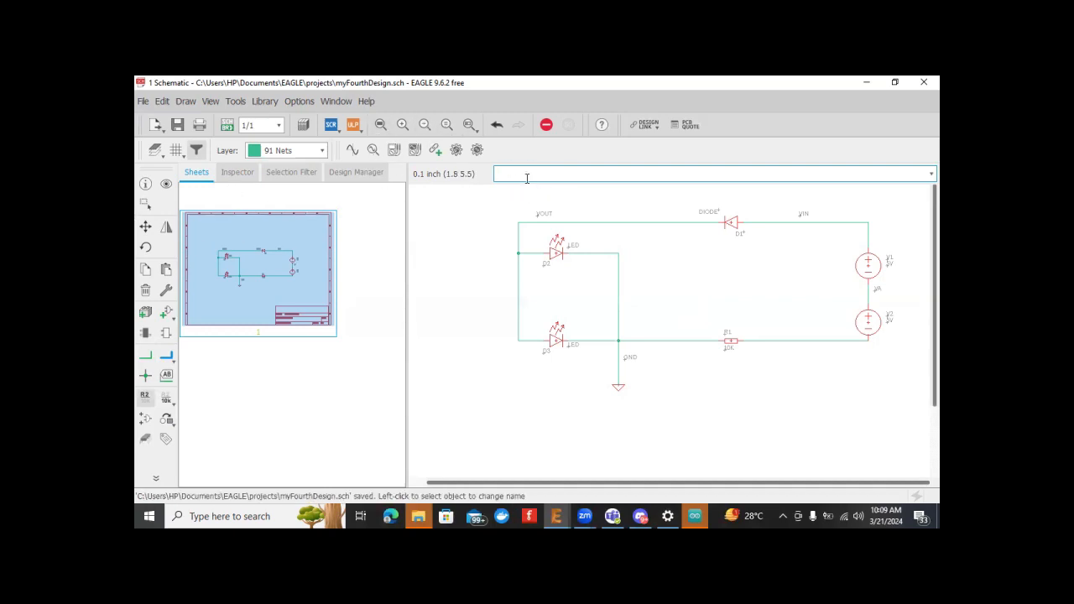
Step: Place voltage probes on the VOUT, VIN and VA nets
{"action": "left_click", "coordinate": [395, 155]}
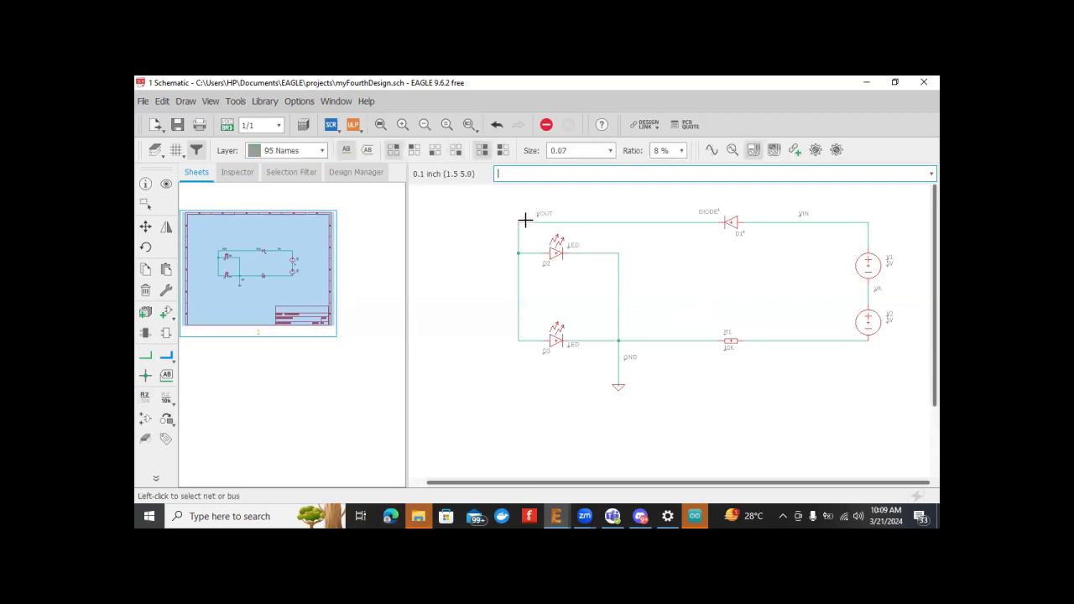
{"action": "left_click", "coordinate": [526, 222]}
{"action": "left_click", "coordinate": [524, 204]}
{"action": "left_click", "coordinate": [847, 222]}
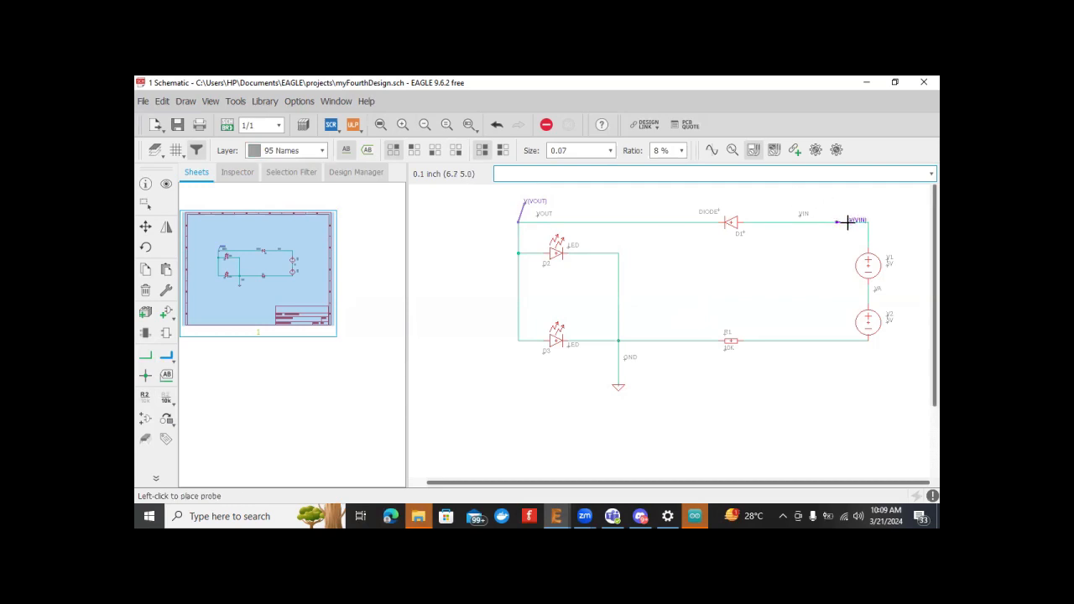
{"action": "left_click", "coordinate": [825, 211]}
{"action": "left_click", "coordinate": [866, 296]}
{"action": "left_click", "coordinate": [894, 291]}
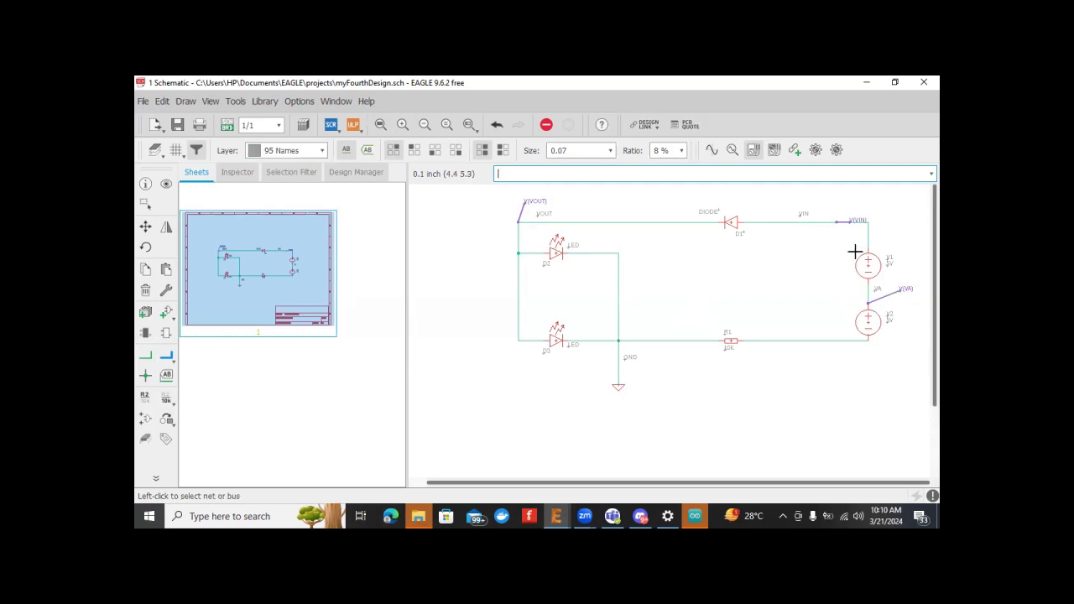
Step: Move the VIN voltage probe to just right of diode D1 with its label above the wire, and save the schematic
{"action": "left_click", "coordinate": [145, 228]}
{"action": "left_click", "coordinate": [850, 220]}
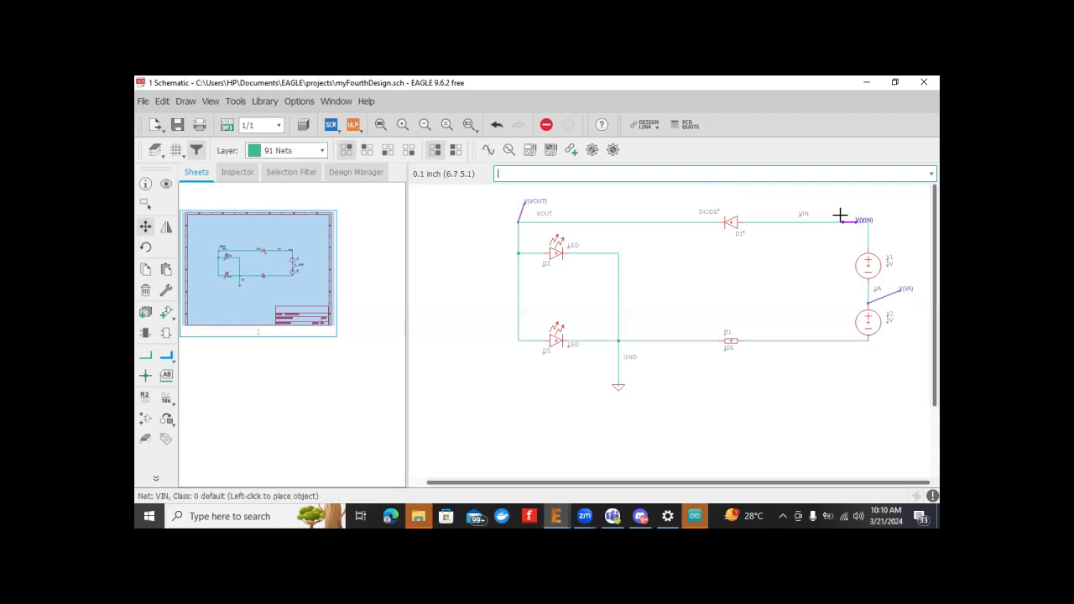
{"action": "left_click", "coordinate": [822, 214]}
{"action": "left_click", "coordinate": [822, 214]}
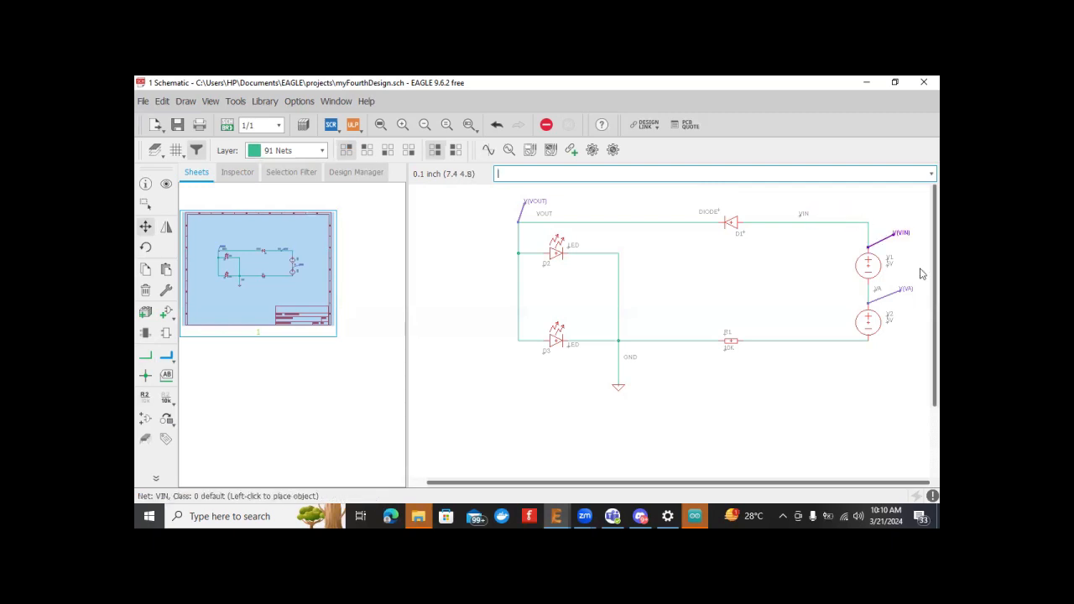
{"action": "left_click", "coordinate": [787, 203]}
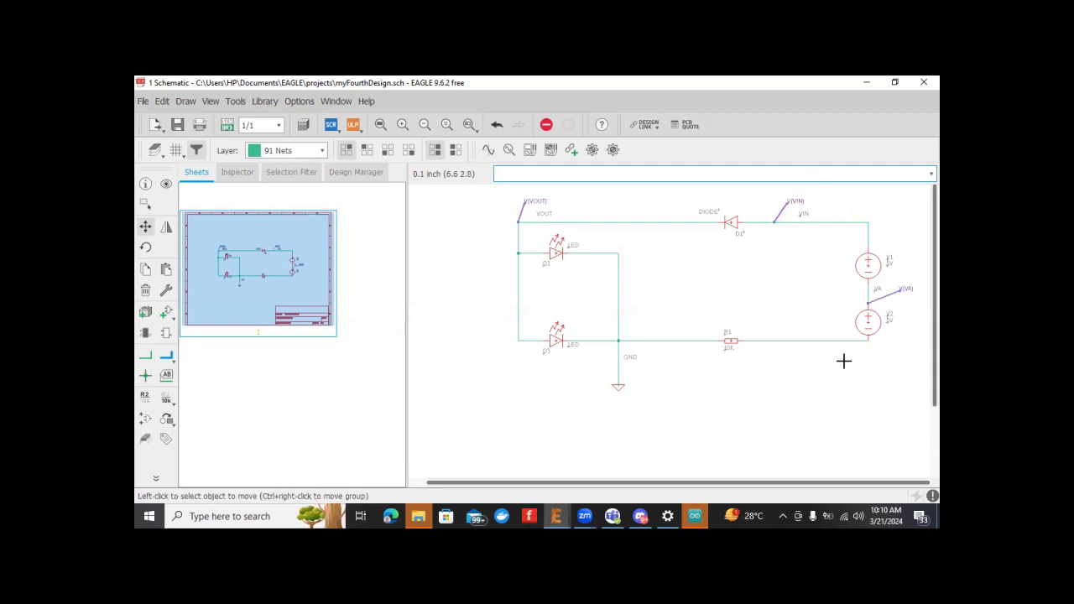
{"action": "key", "text": "ctrl+s"}
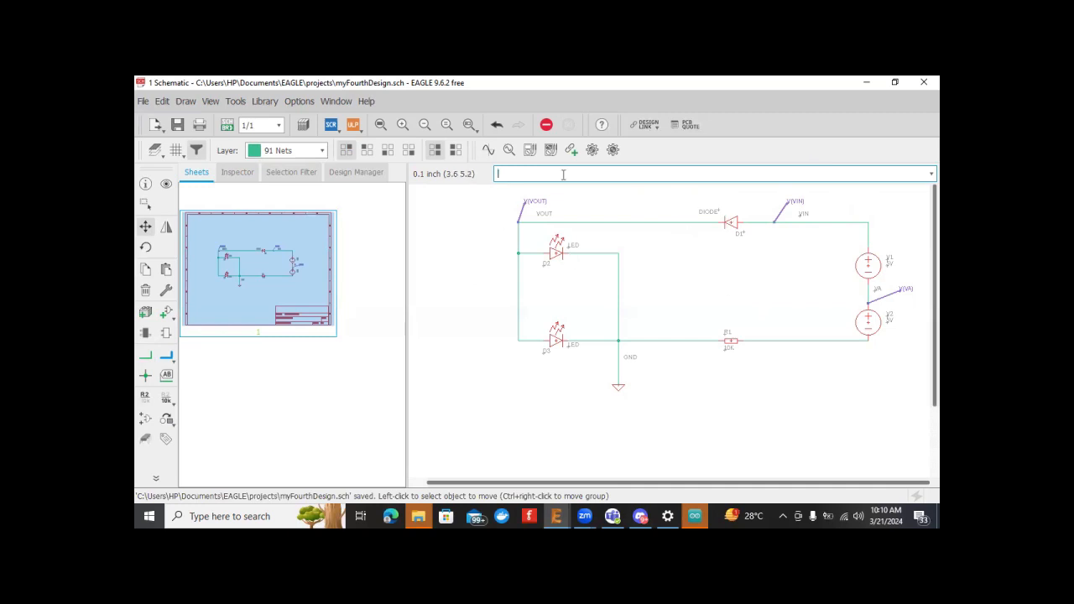
Step: Run a transient simulation from 20ms to 20.02ms with 1000 points
{"action": "left_click", "coordinate": [489, 149]}
{"action": "left_click", "coordinate": [402, 311]}
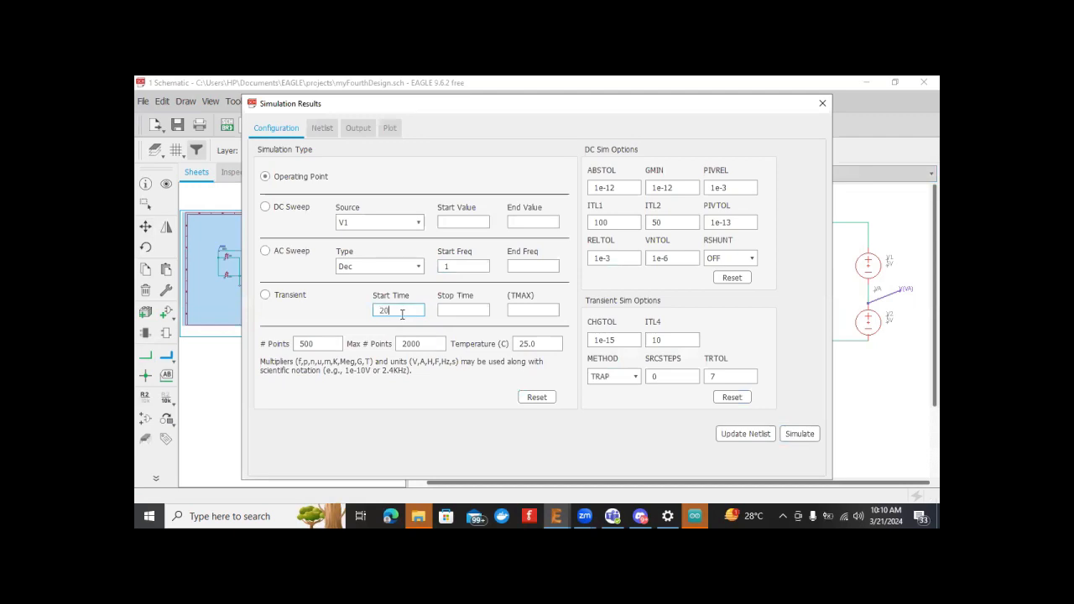
{"action": "left_click", "coordinate": [444, 309]}
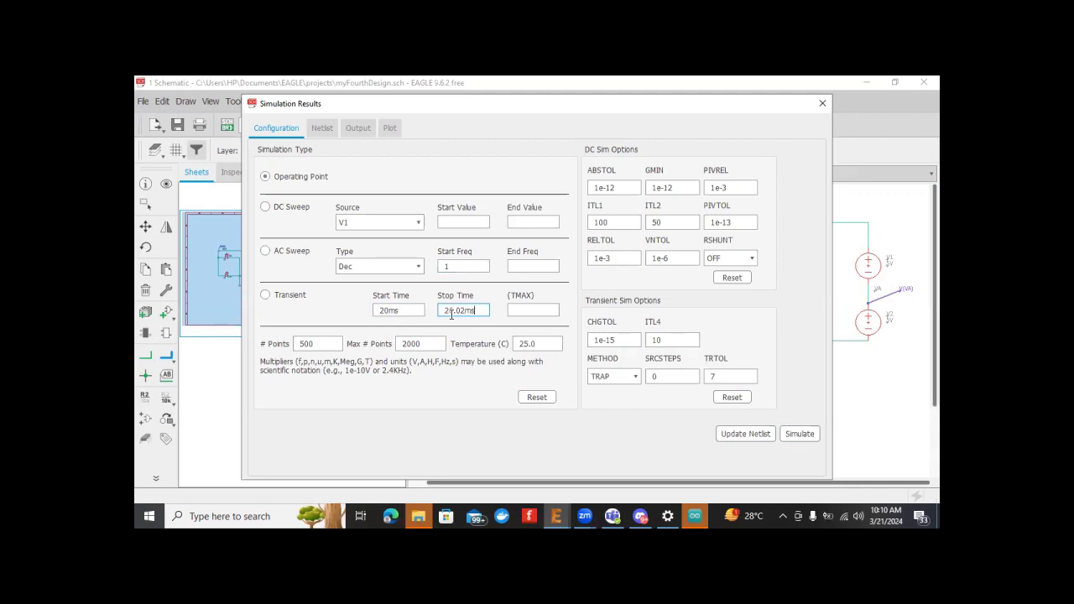
{"action": "left_click", "coordinate": [316, 344]}
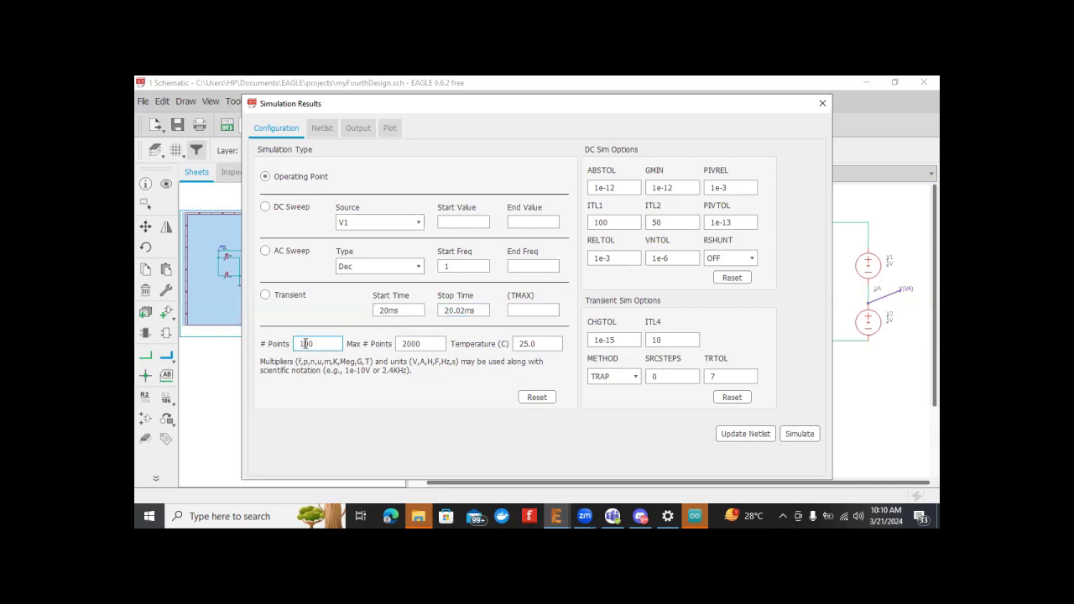
{"action": "left_click", "coordinate": [465, 266]}
{"action": "left_click", "coordinate": [265, 294]}
{"action": "left_click", "coordinate": [801, 436]}
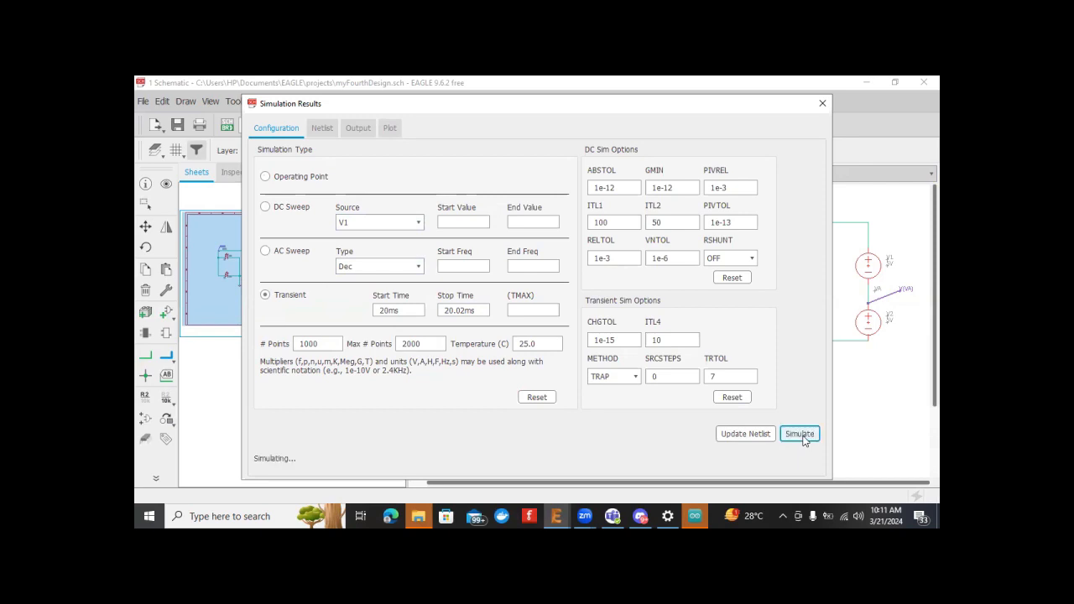
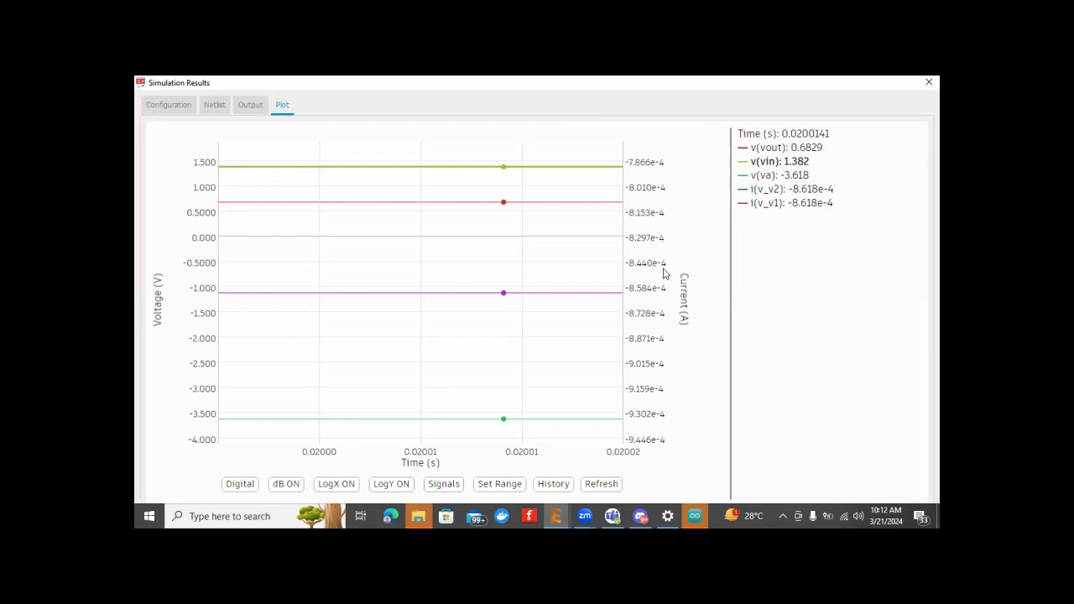
Step: Limit the simulation plot to the v(va) signal by excluding v(vout), v(vin), i(v_v2) and i(v_v1)
{"action": "left_click", "coordinate": [444, 483]}
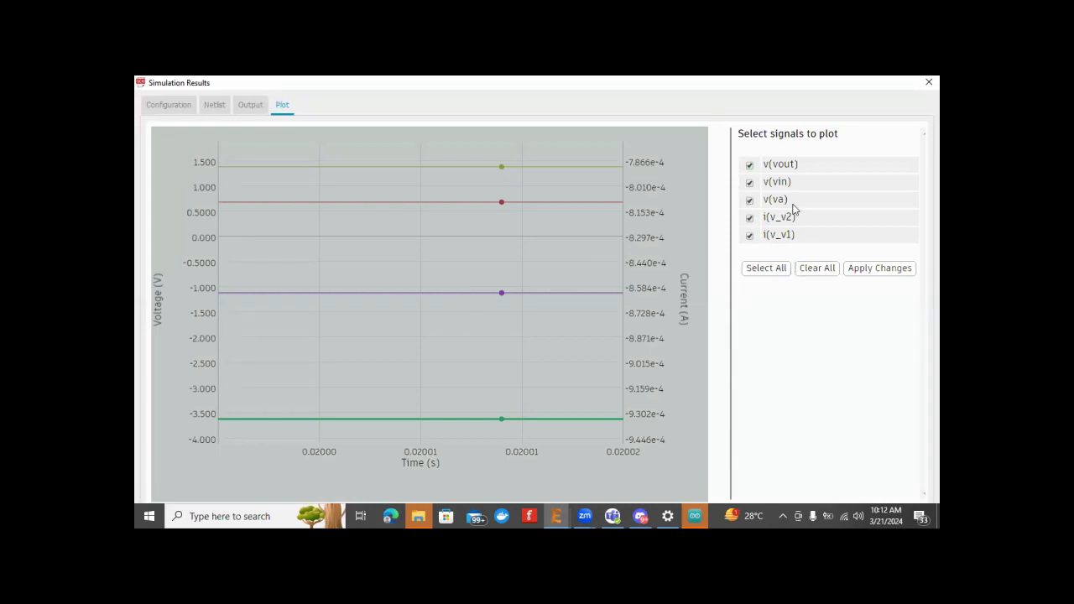
{"action": "left_click", "coordinate": [749, 217]}
{"action": "left_click", "coordinate": [749, 236]}
{"action": "left_click", "coordinate": [750, 183]}
{"action": "left_click", "coordinate": [750, 166]}
{"action": "left_click", "coordinate": [859, 268]}
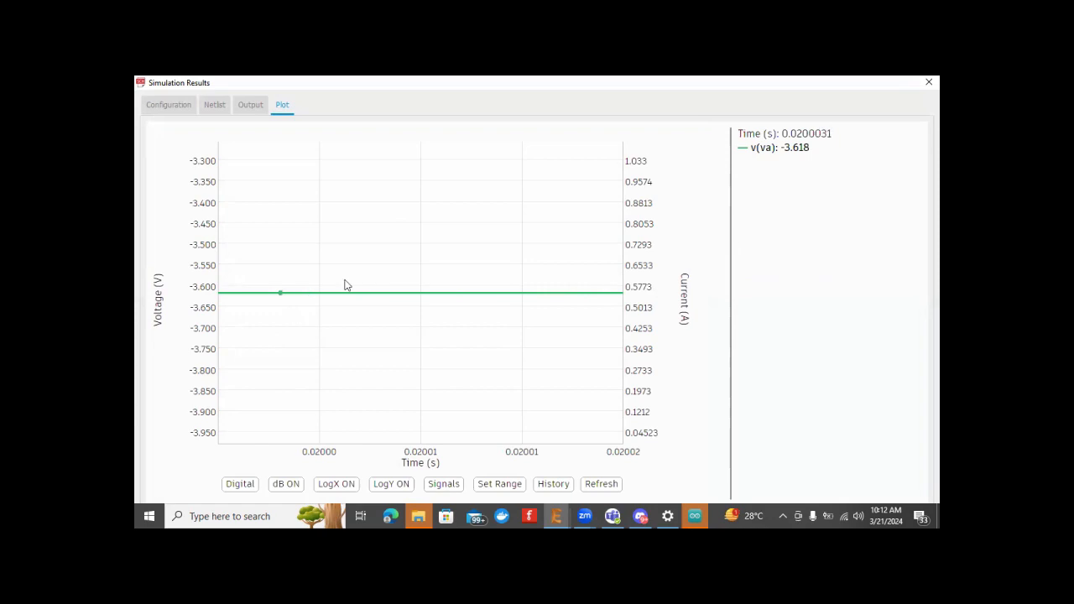
Step: Examine the simulation's output values and return to the schematic, keeping it open
{"action": "left_click", "coordinate": [250, 105]}
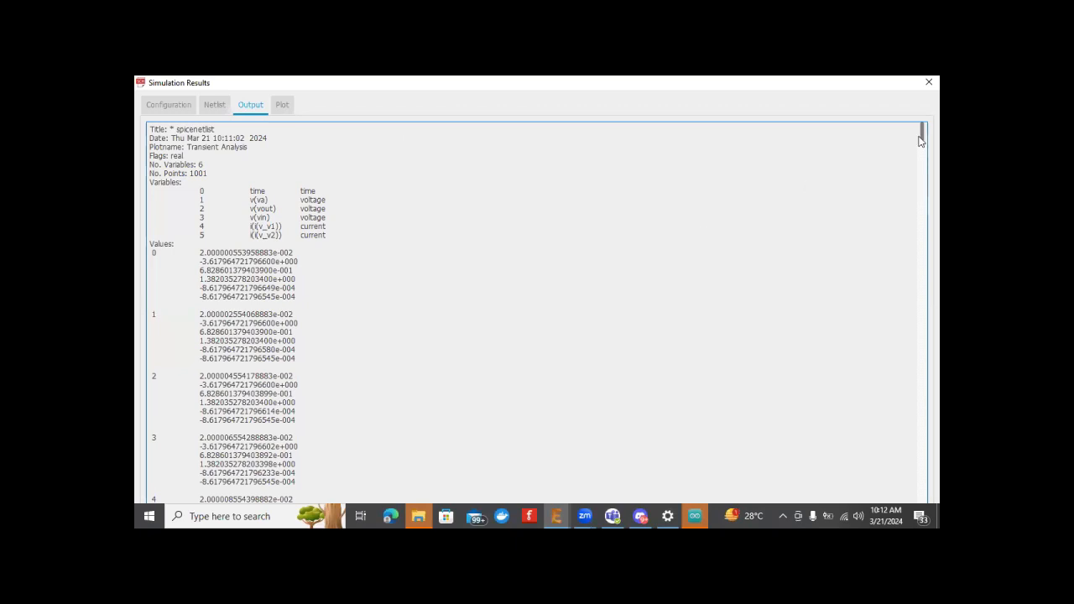
{"action": "left_click_drag", "start_coordinate": [921, 144], "coordinate": [921, 85]}
{"action": "left_click", "coordinate": [923, 82]}
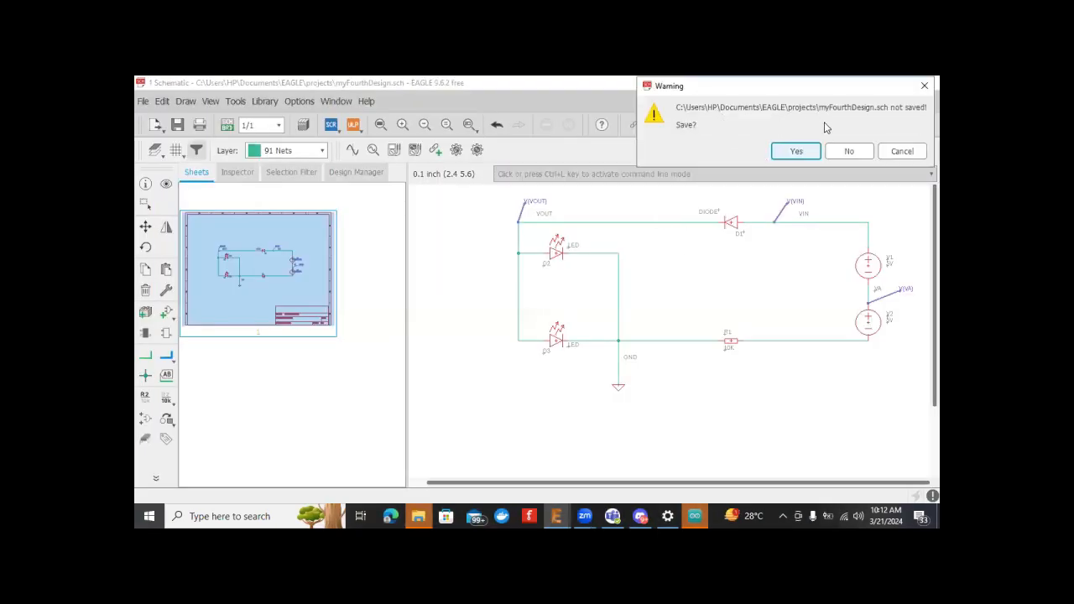
{"action": "left_click", "coordinate": [889, 154]}
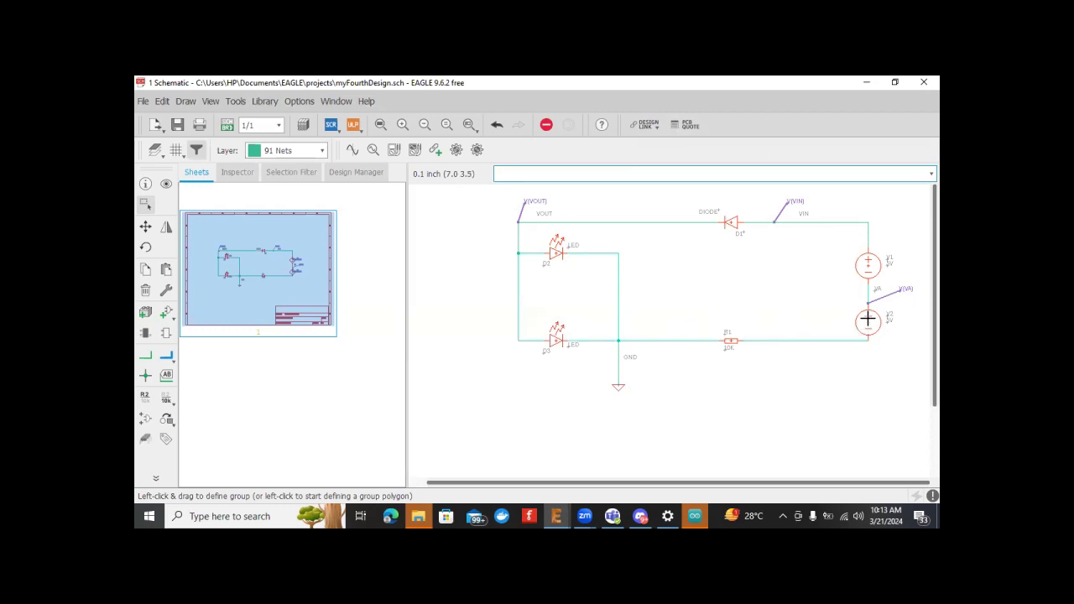
Step: Reopen the simulation setup, update the netlist and rerun the transient analysis from 20ms to 20.02ms with 1000 points
{"action": "left_click", "coordinate": [373, 151]}
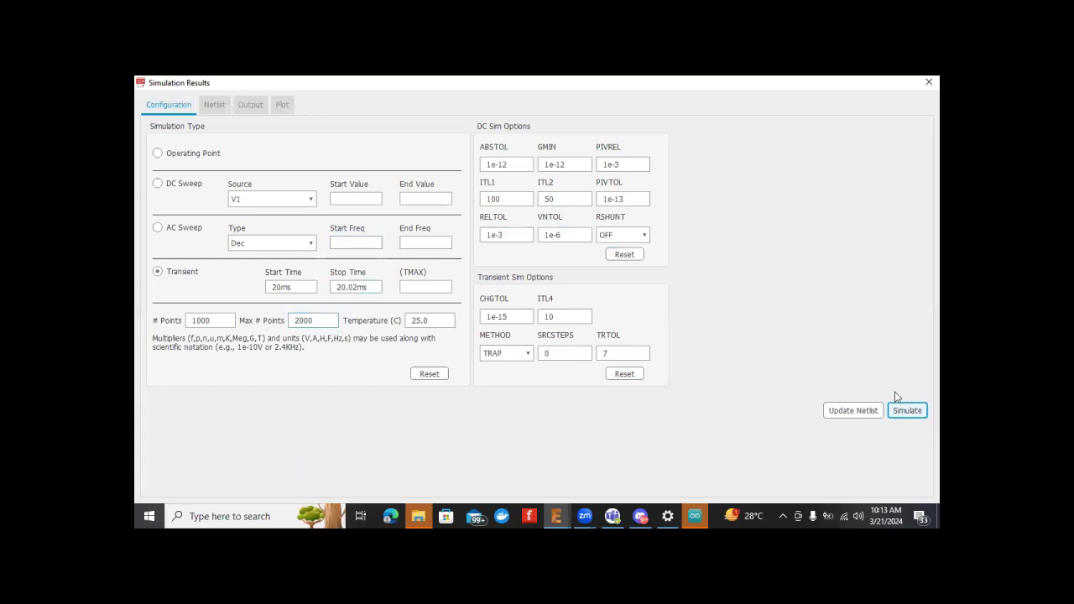
{"action": "left_click", "coordinate": [434, 374]}
{"action": "left_click", "coordinate": [196, 321]}
{"action": "left_click", "coordinate": [875, 410]}
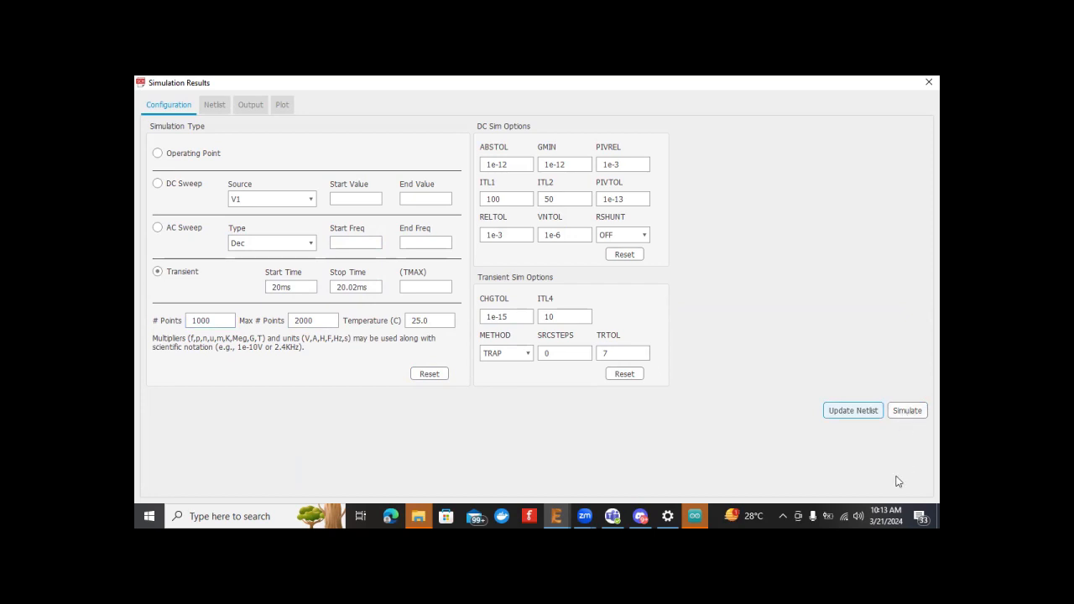
{"action": "left_click", "coordinate": [910, 411]}
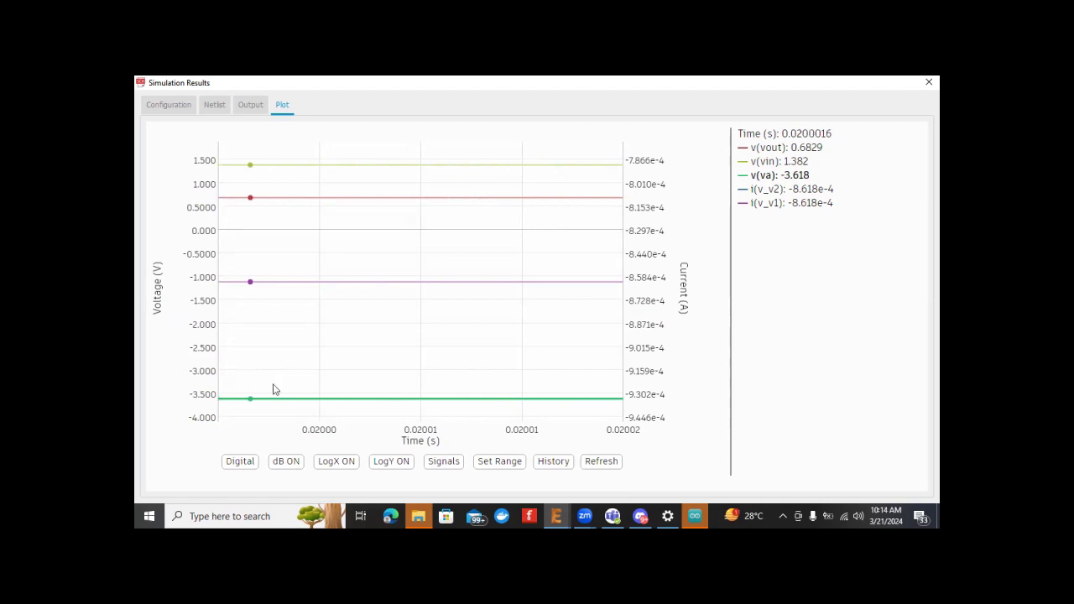
Step: Switch the simulation plot from analog to digital display
{"action": "left_click", "coordinate": [252, 462]}
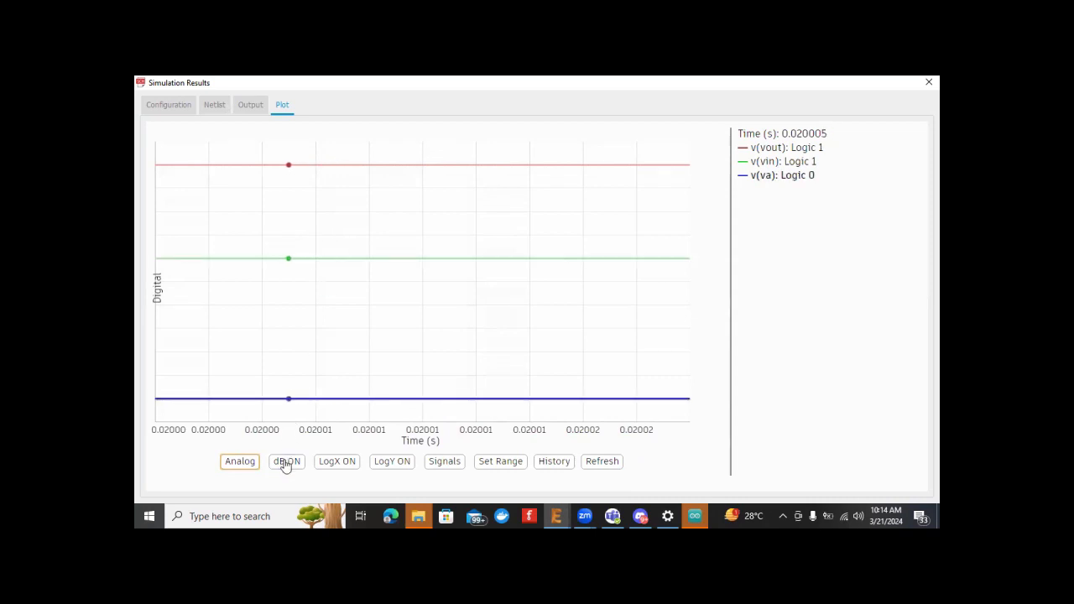
Step: Limit the digital simulation plot to the v(vin) signal by excluding v(vout) and v(va)
{"action": "left_click", "coordinate": [446, 466]}
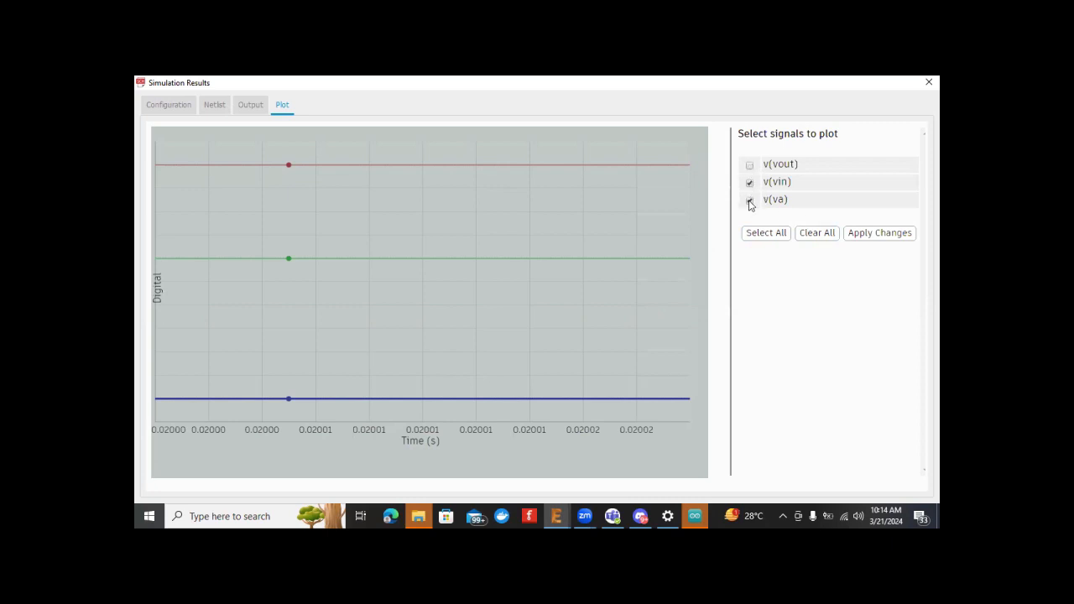
{"action": "left_click", "coordinate": [874, 235]}
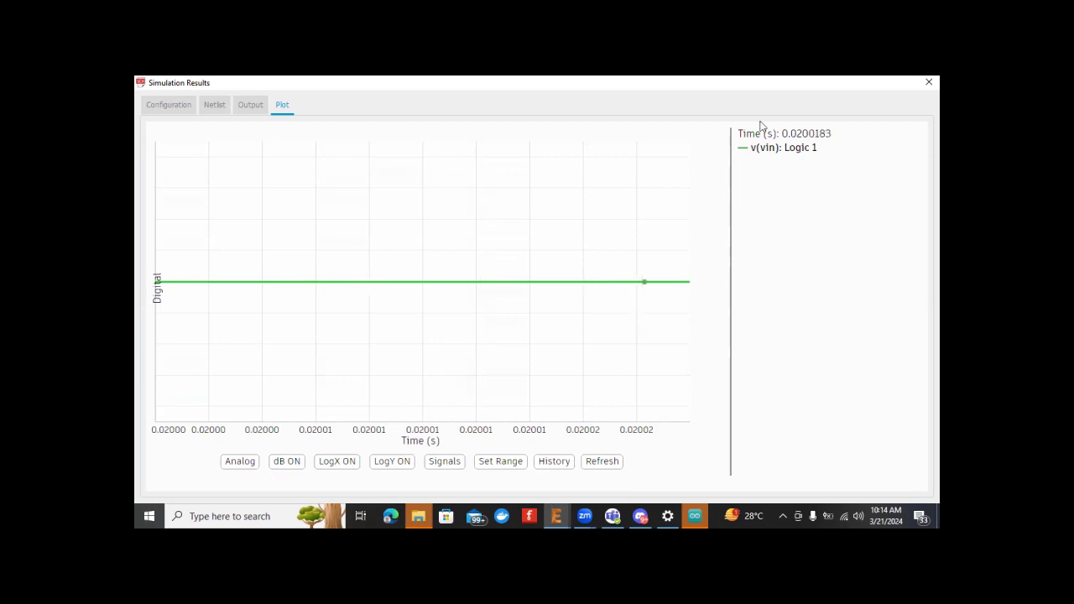
Step: Show the simulation output values and move the results window aside to examine the probe voltages and source currents on the schematic
{"action": "left_click", "coordinate": [252, 106]}
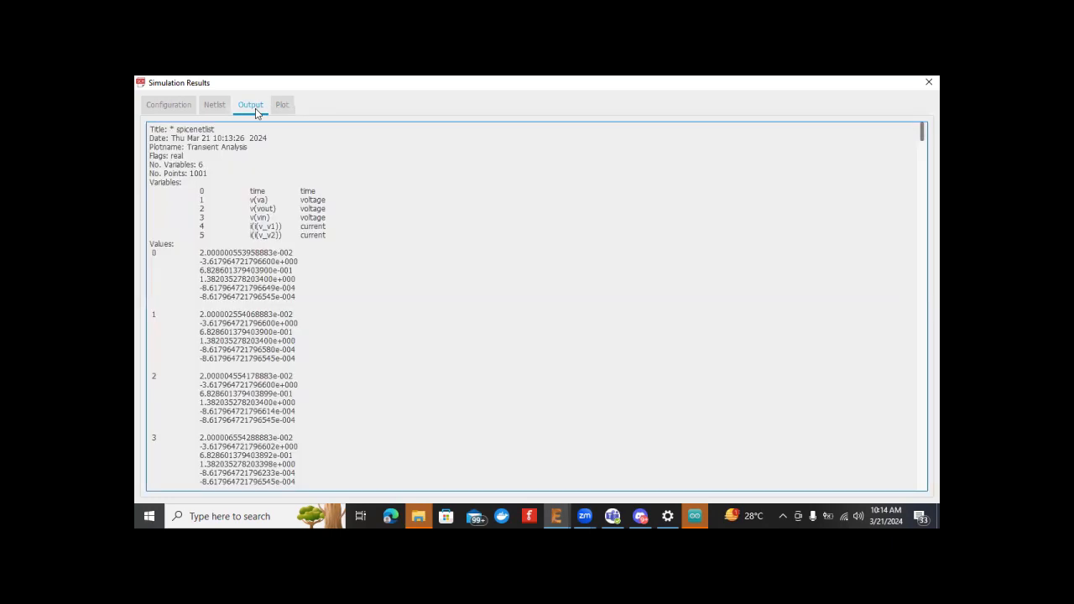
{"action": "left_click_drag", "start_coordinate": [777, 84], "coordinate": [431, 354]}
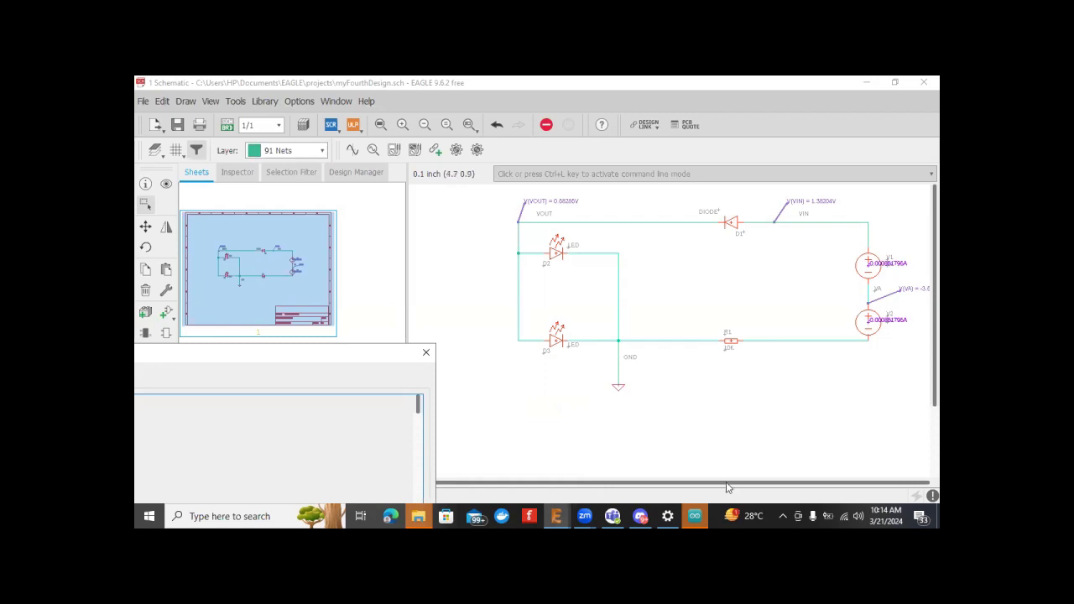
{"action": "scroll", "coordinate": [727, 487], "scroll_direction": "left", "scroll_amount": 1}
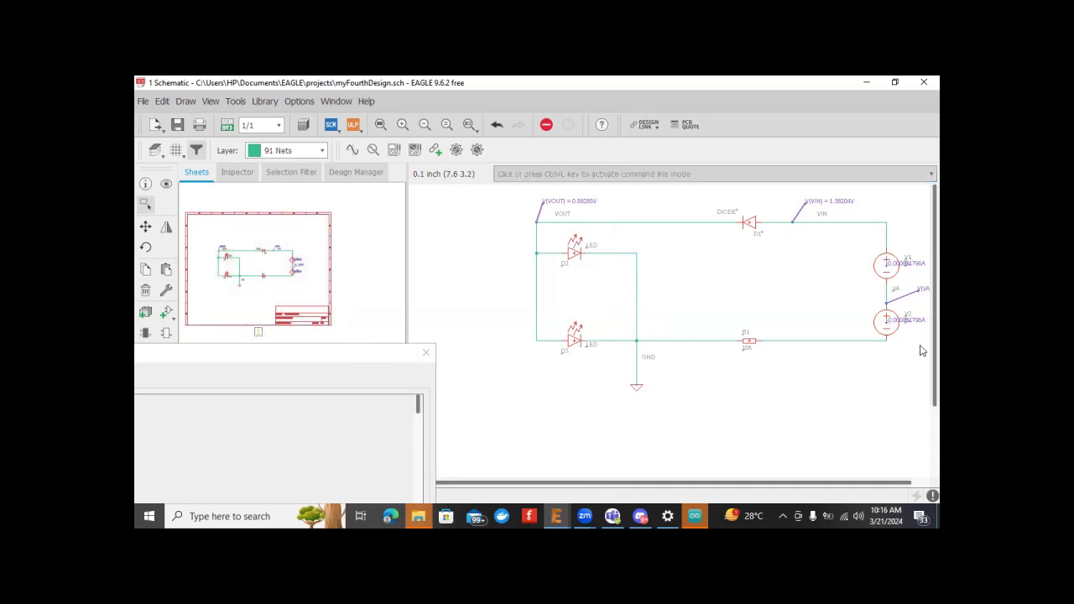
{"action": "scroll", "coordinate": [923, 453], "scroll_direction": "down", "scroll_amount": 3}
{"action": "scroll", "coordinate": [923, 411], "scroll_direction": "up", "scroll_amount": 3}
{"action": "scroll", "coordinate": [923, 440], "scroll_direction": "down", "scroll_amount": 3}
{"action": "scroll", "coordinate": [923, 436], "scroll_direction": "up", "scroll_amount": 3}
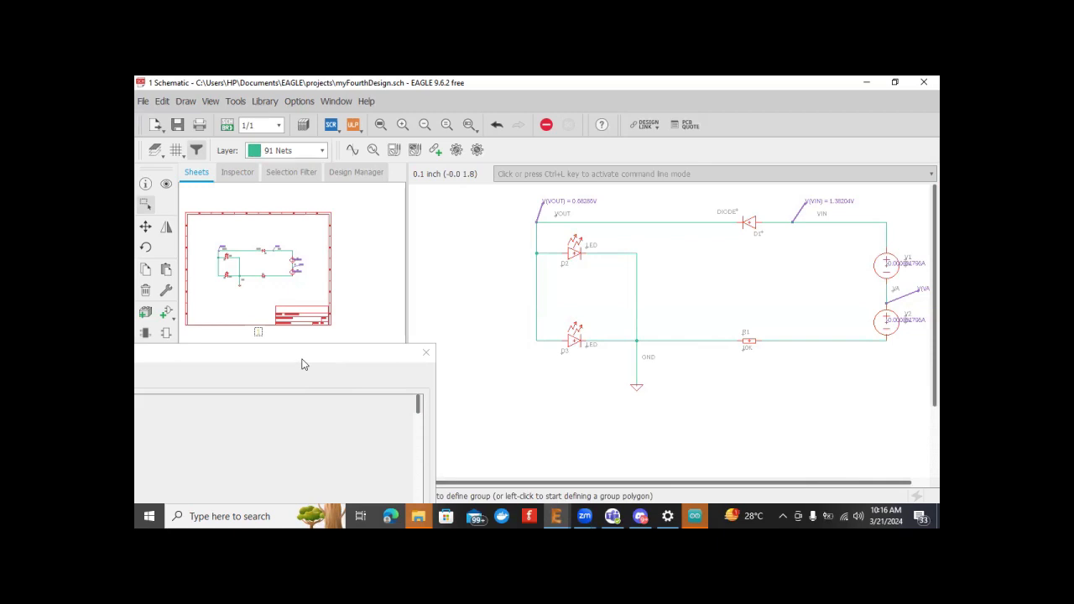
Step: Bring the simulation results window back into view, review the digital plot and close the results
{"action": "left_click_drag", "start_coordinate": [304, 364], "coordinate": [506, 253]}
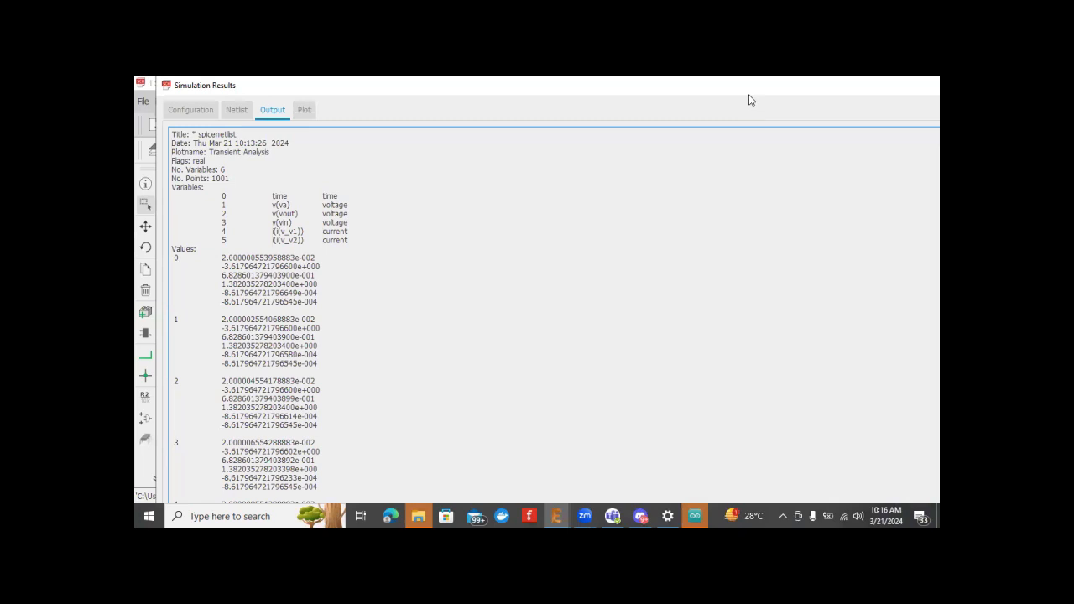
{"action": "left_click_drag", "start_coordinate": [748, 95], "coordinate": [729, 95]}
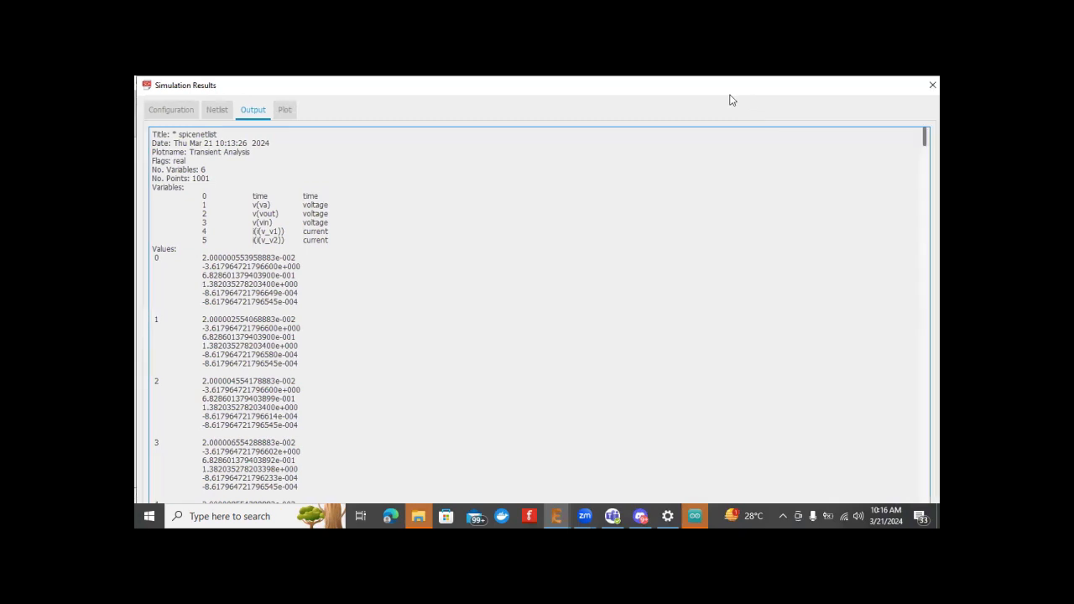
{"action": "left_click", "coordinate": [285, 111]}
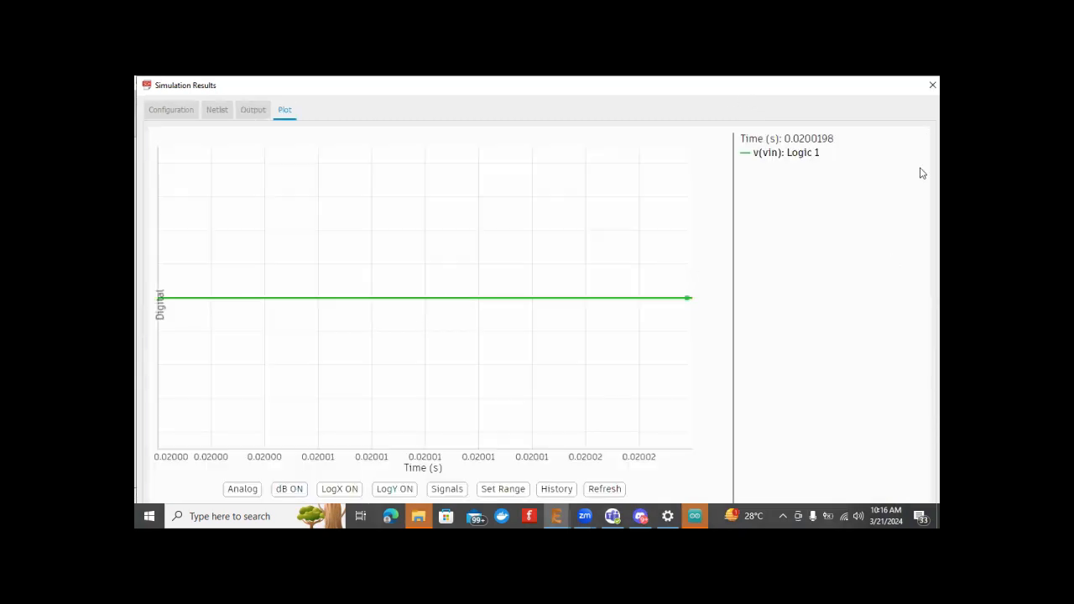
{"action": "left_click", "coordinate": [930, 86]}
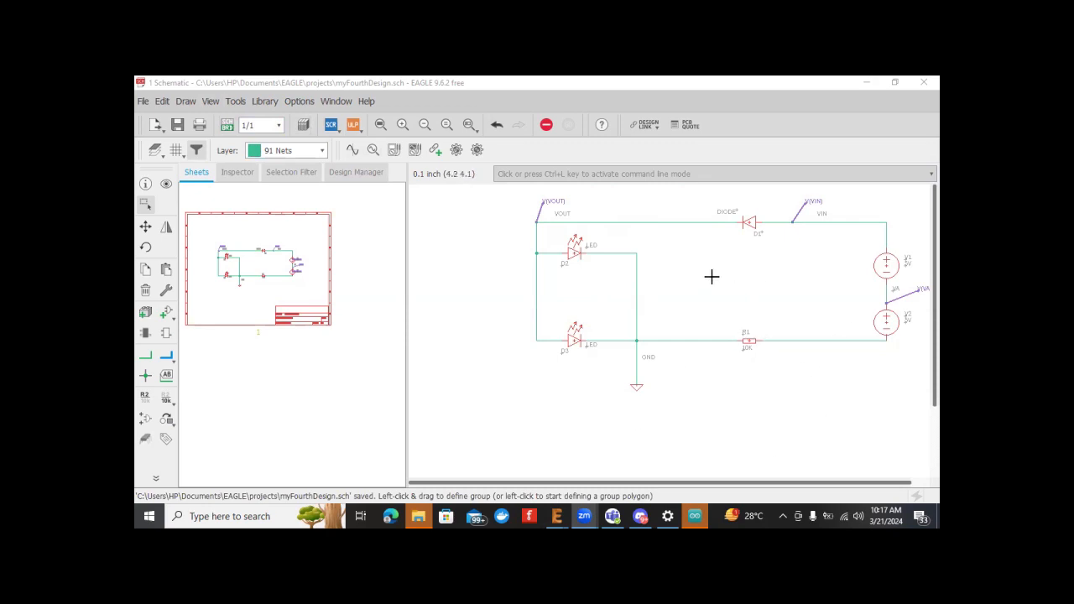
Step: Write "Printed Circuit Board (PCB)" on the command line and clear it again without executing anything
{"action": "left_click", "coordinate": [567, 173]}
{"action": "type", "text": "Printed"}
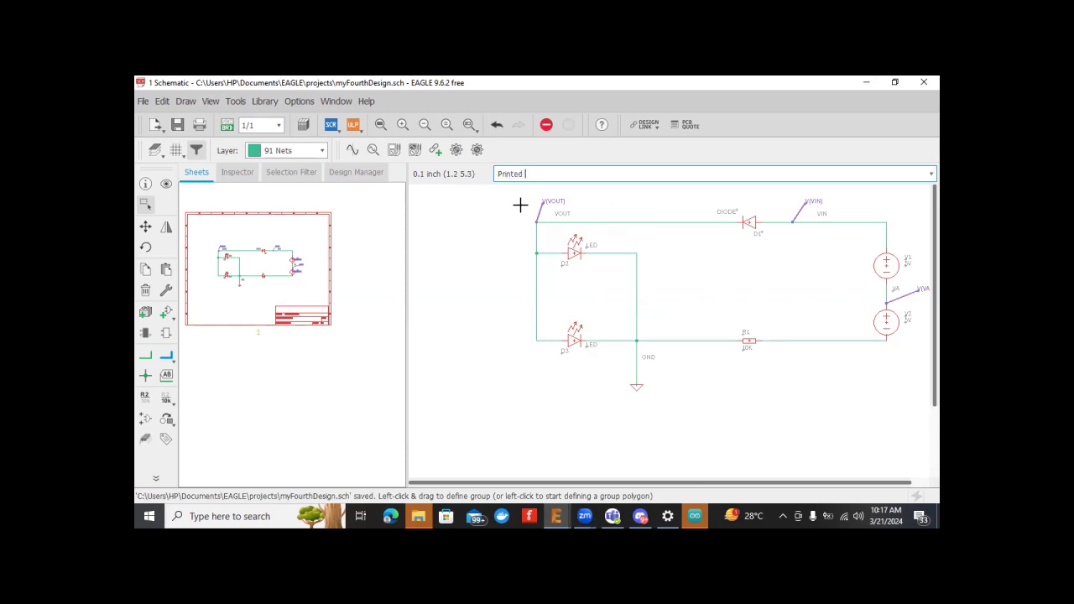
{"action": "type", "text": " Circuit Board (PCB"}
{"action": "left_click_drag", "start_coordinate": [583, 174], "coordinate": [526, 174]}
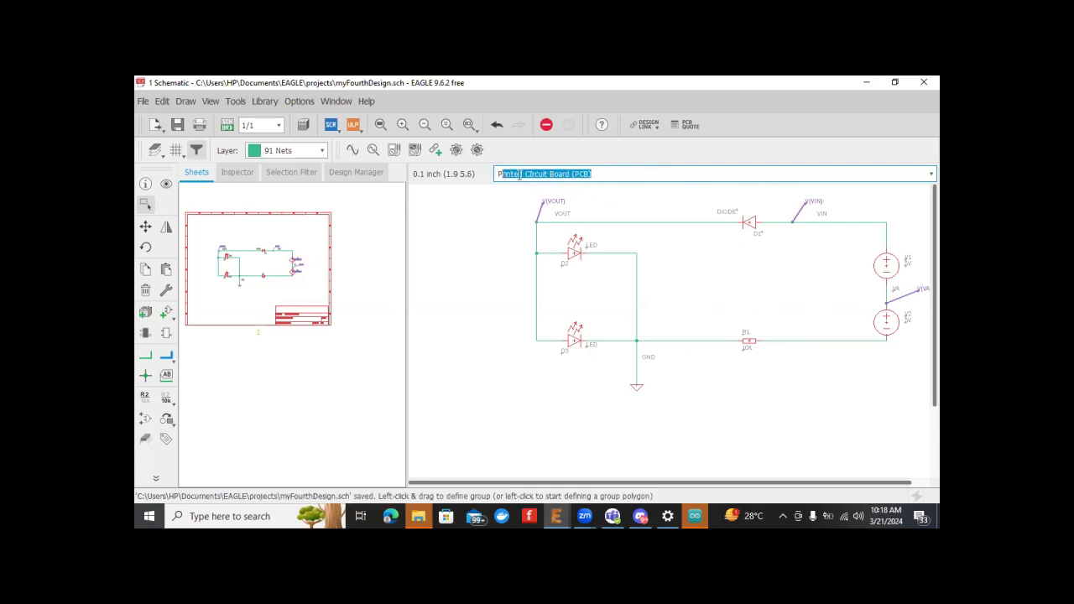
{"action": "left_click", "coordinate": [525, 204]}
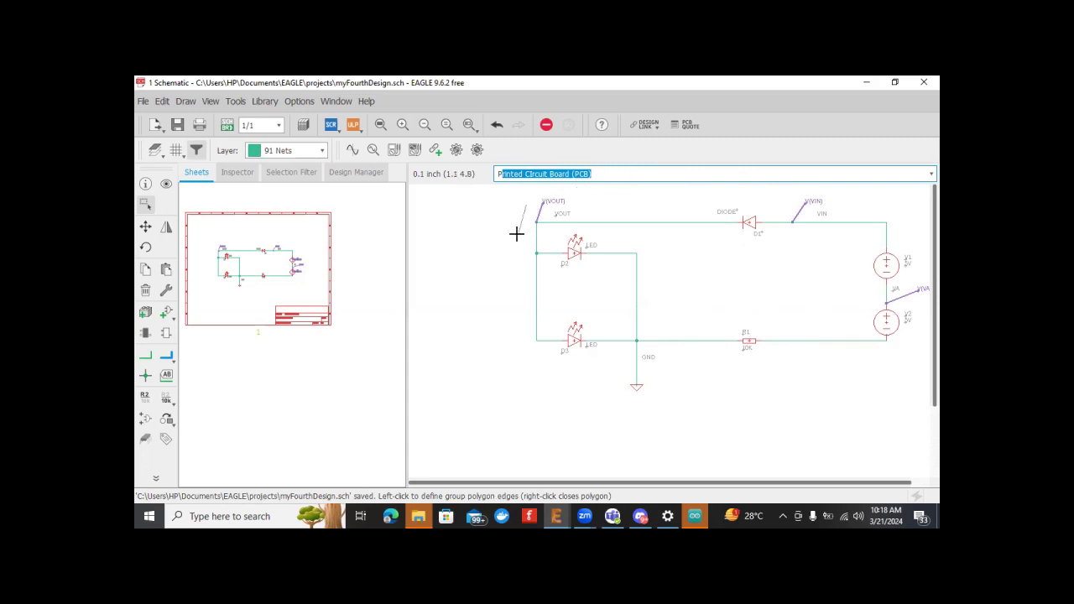
{"action": "key", "text": "Escape"}
{"action": "key", "text": "Escape"}
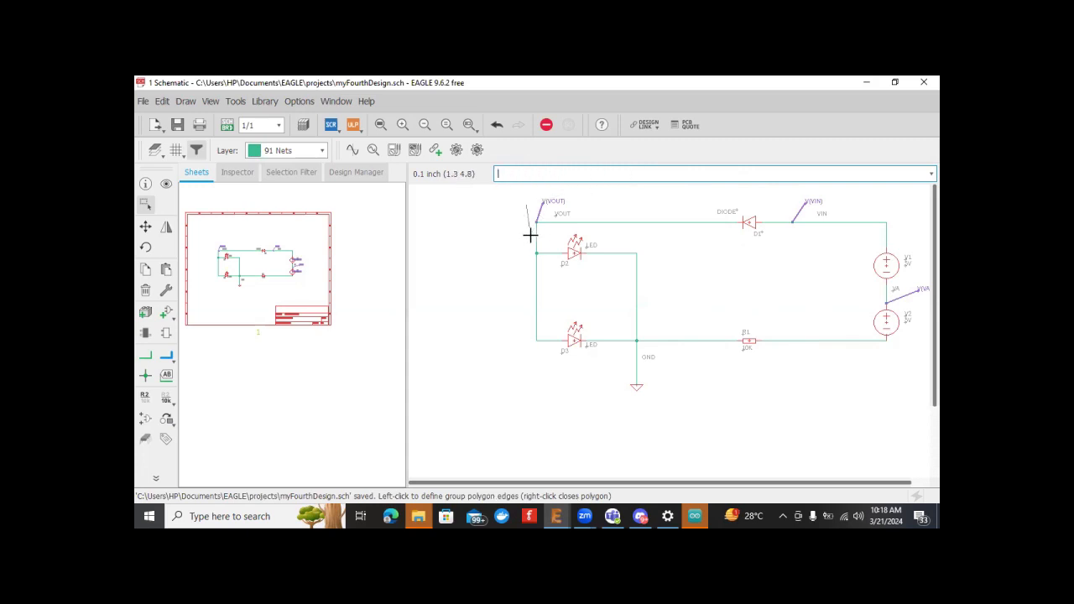
Step: Save the schematic, generate the board myFourthDesign.brd from it and maximize the board window
{"action": "key", "text": "ctrl+s"}
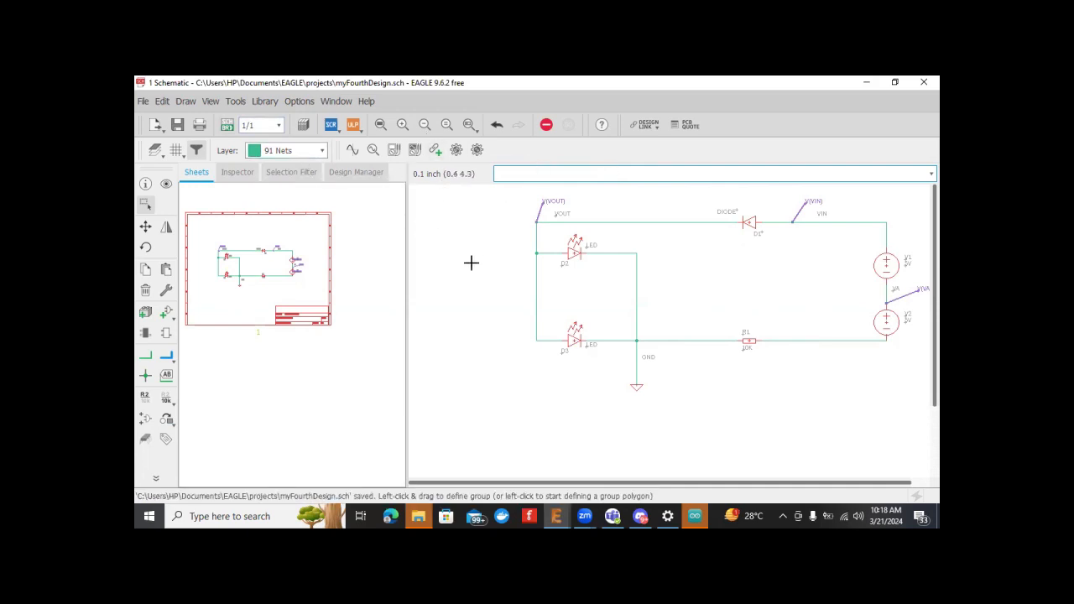
{"action": "left_click", "coordinate": [227, 126]}
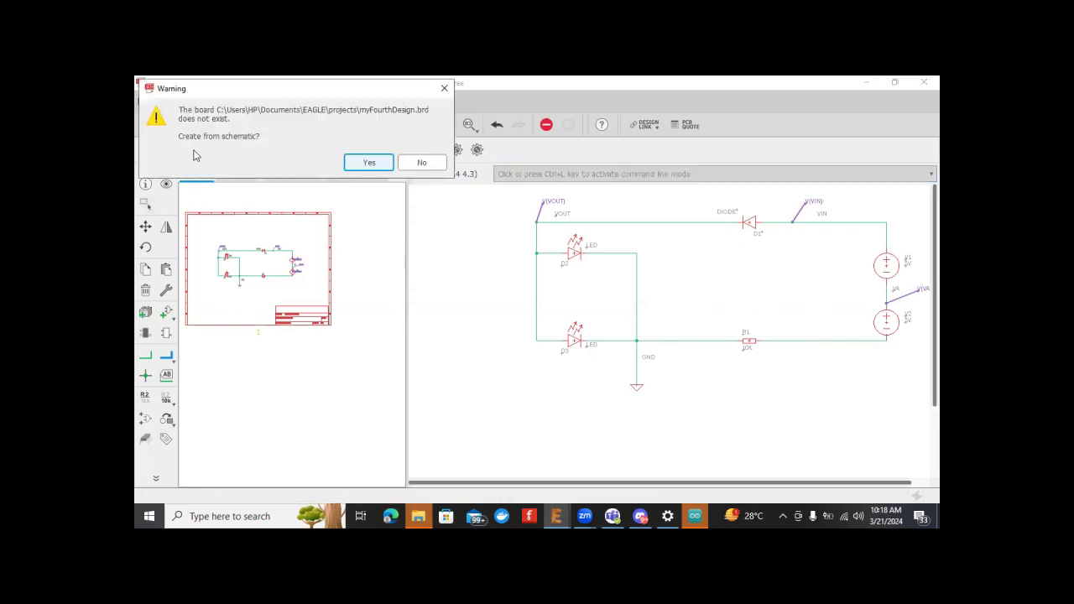
{"action": "left_click", "coordinate": [366, 163]}
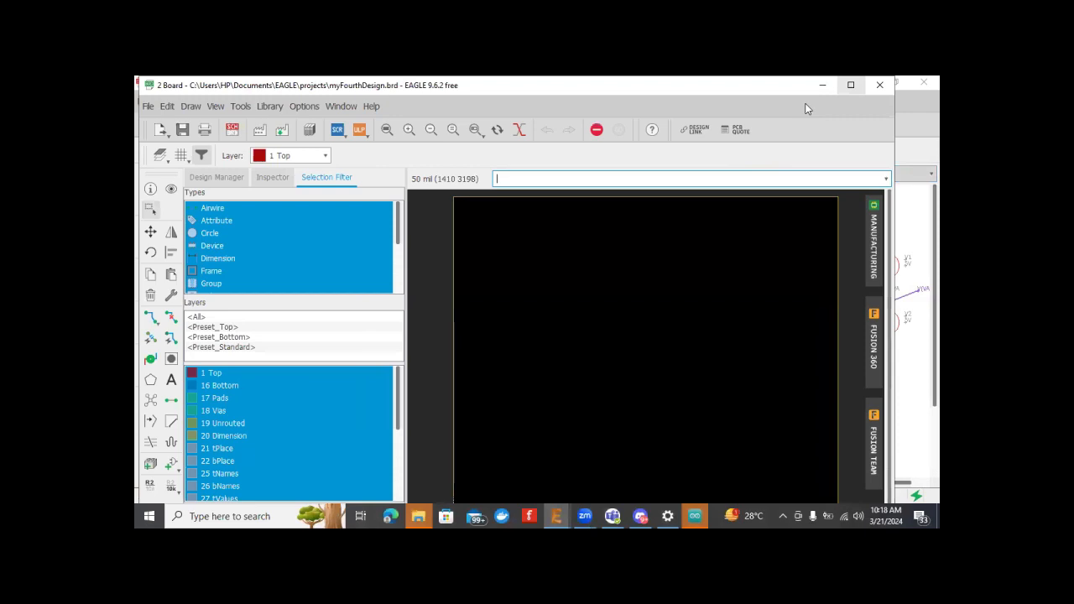
{"action": "left_click", "coordinate": [850, 84]}
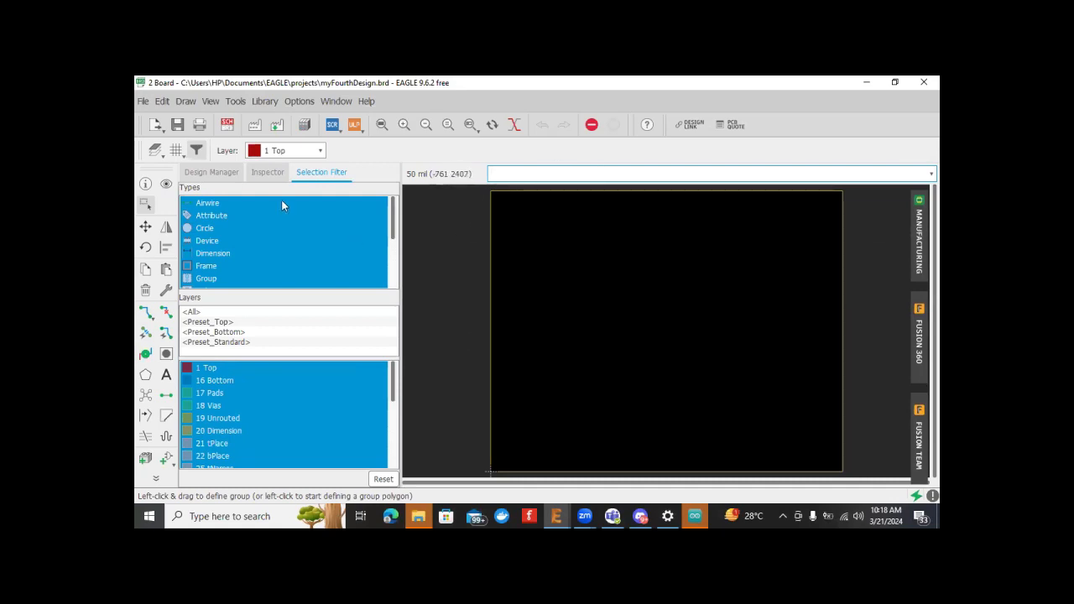
Step: Examine the new board's device listing, board information and selection filter
{"action": "left_click", "coordinate": [231, 172]}
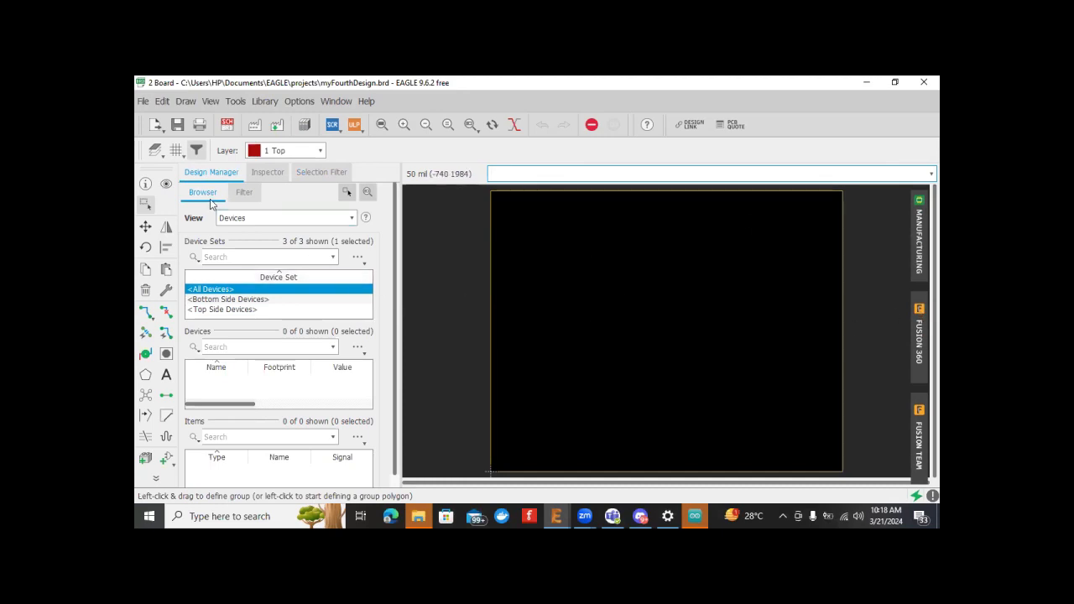
{"action": "left_click", "coordinate": [263, 173]}
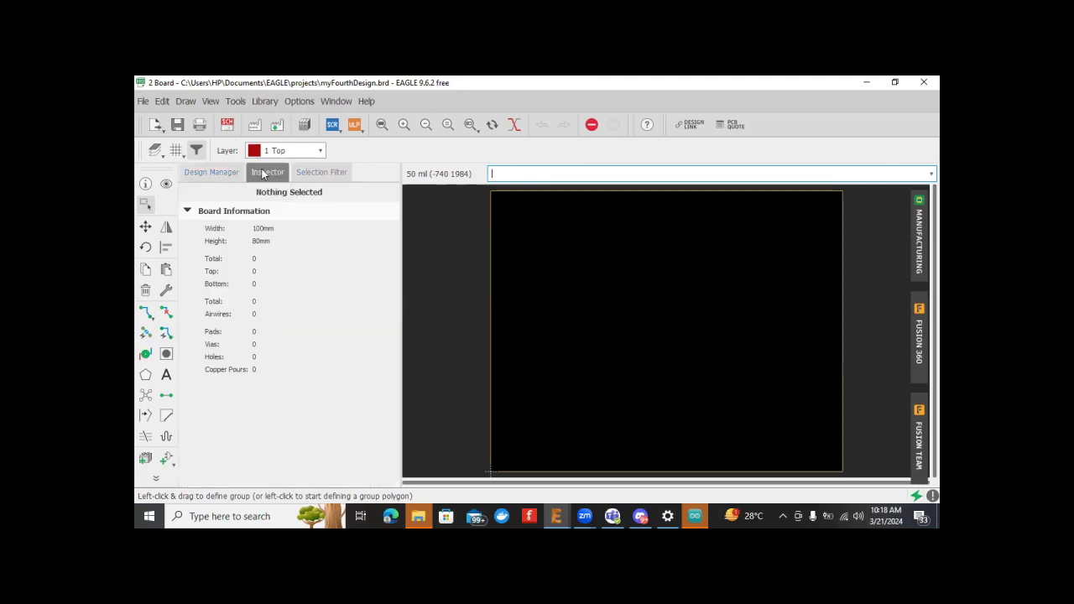
{"action": "left_click", "coordinate": [336, 174]}
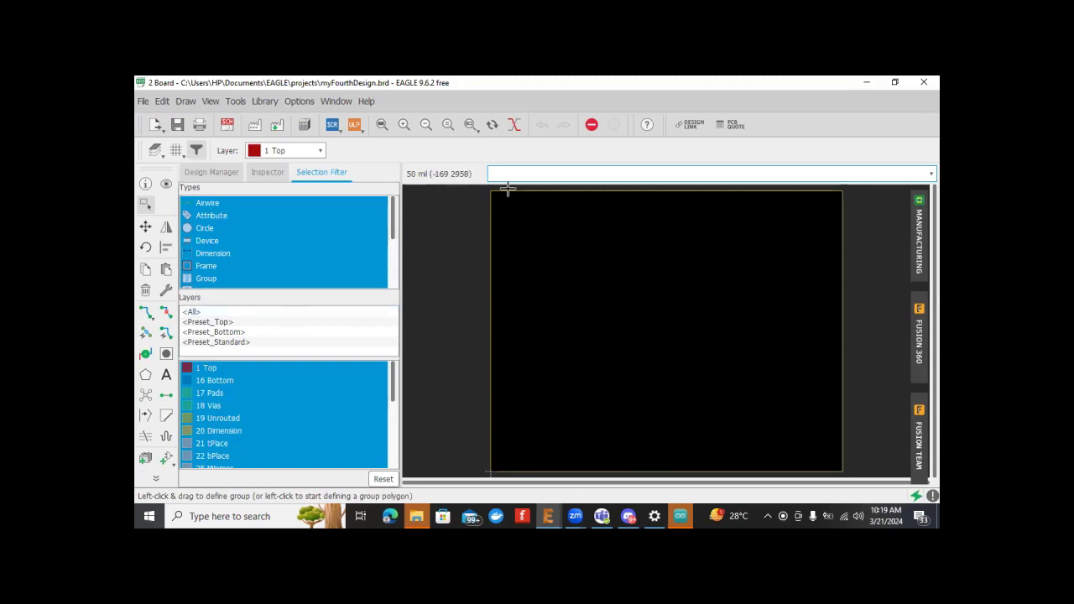
Step: Close the myFourthDesign board without saving it and open the recent schematic myFirstDesign.sch
{"action": "left_click", "coordinate": [922, 82]}
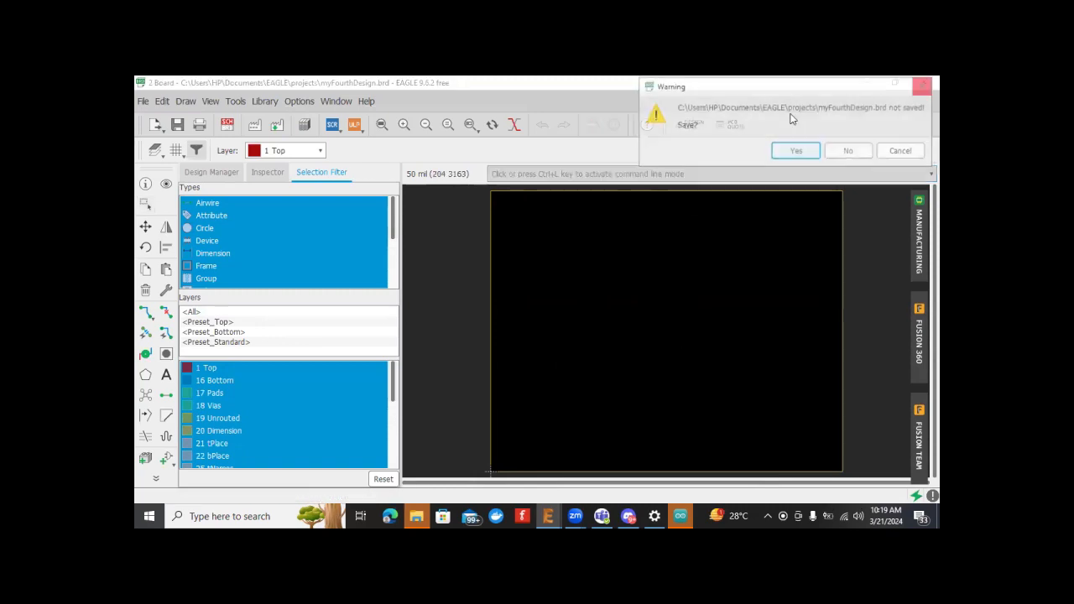
{"action": "left_click", "coordinate": [843, 152]}
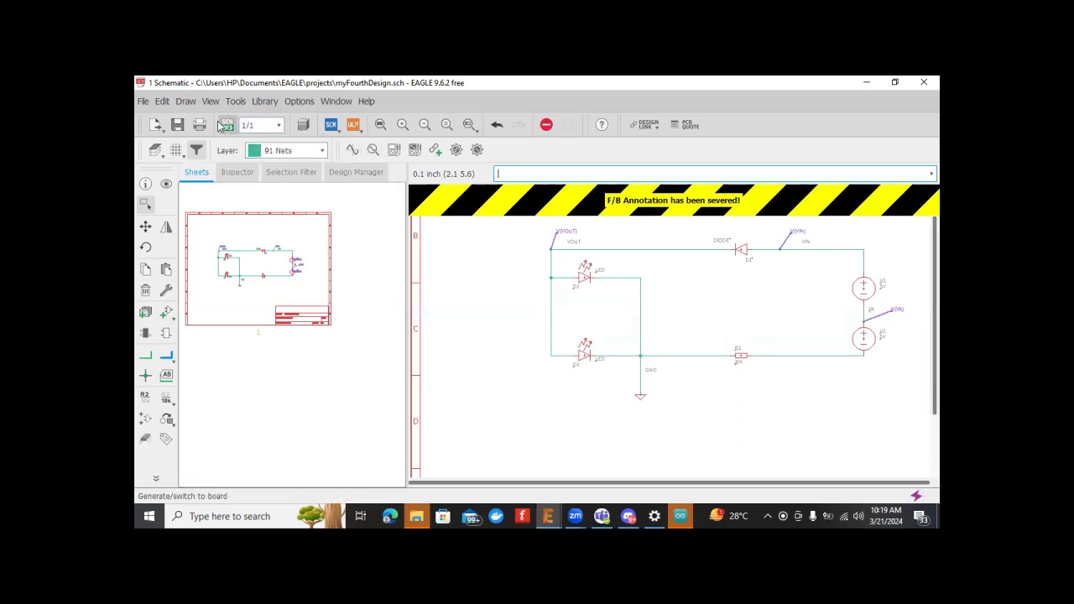
{"action": "left_click", "coordinate": [141, 103]}
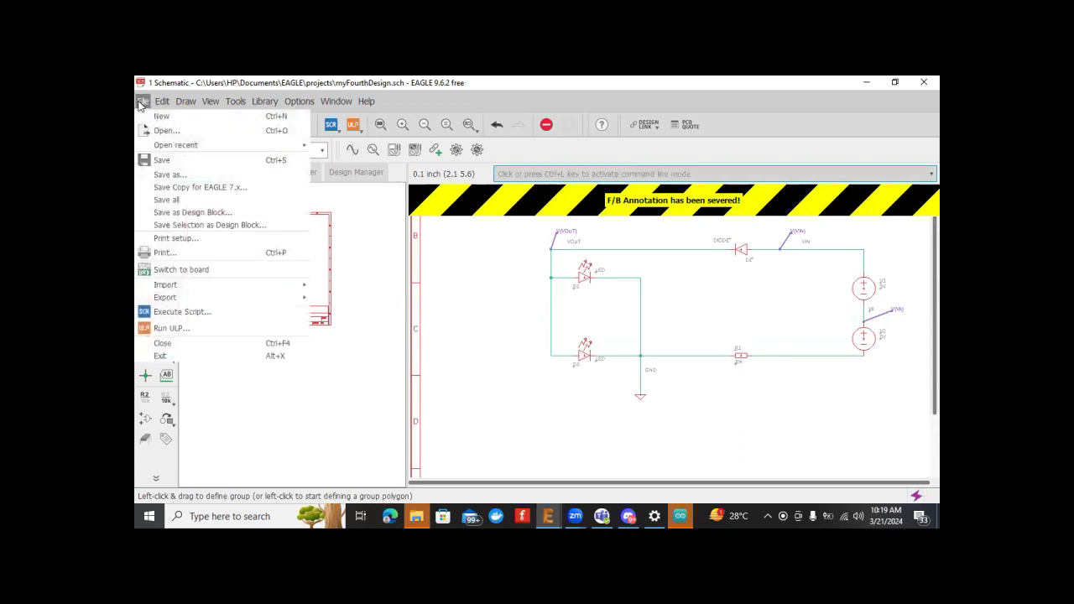
{"action": "mouse_move", "coordinate": [276, 147]}
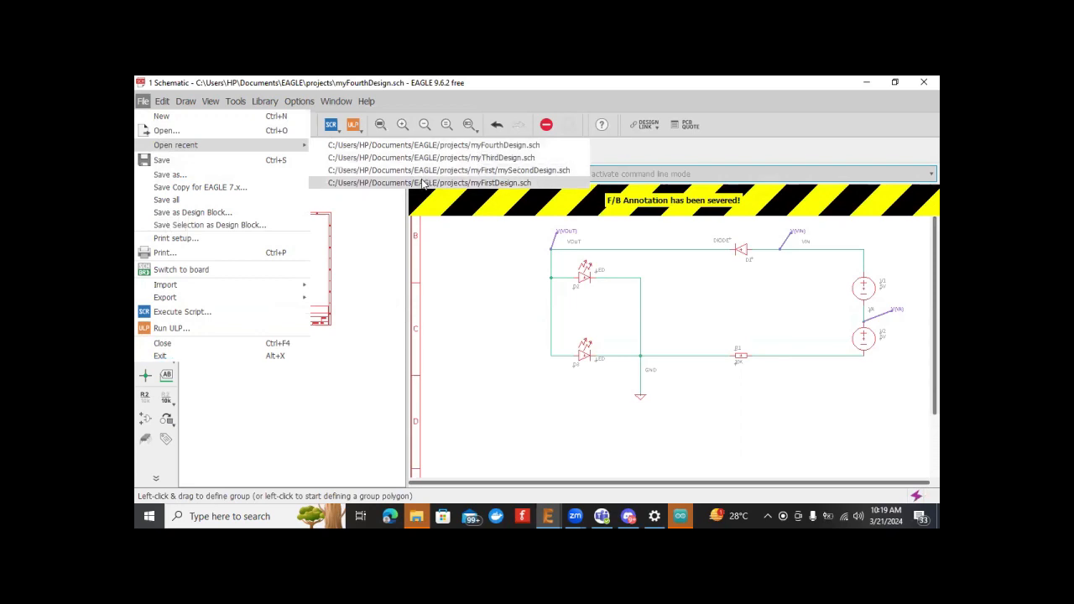
{"action": "left_click", "coordinate": [424, 183]}
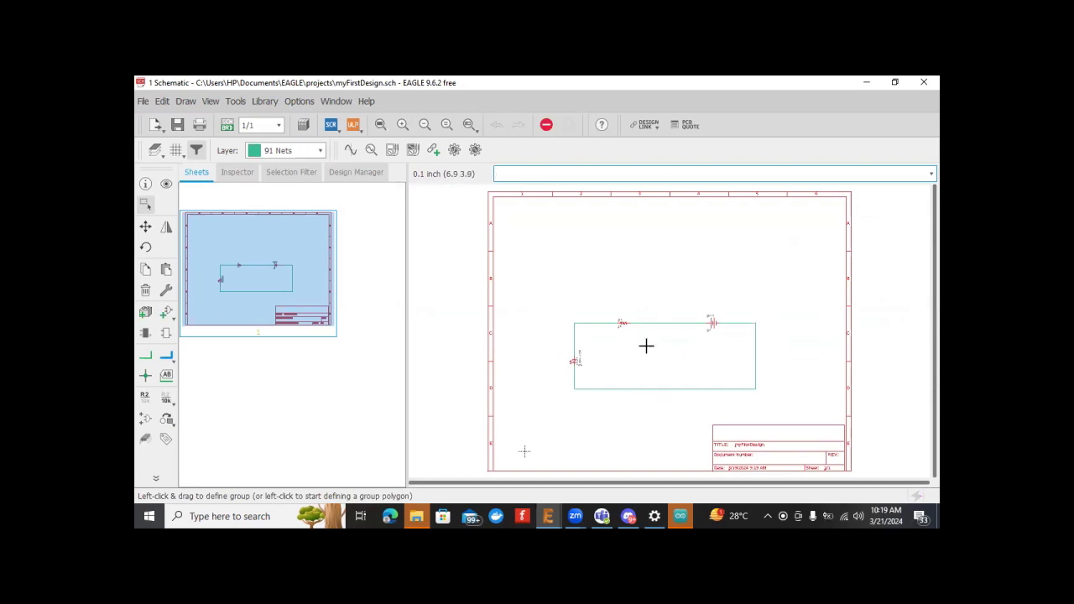
Step: Generate the board layout myFirstDesign.brd from the schematic
{"action": "left_click", "coordinate": [361, 273]}
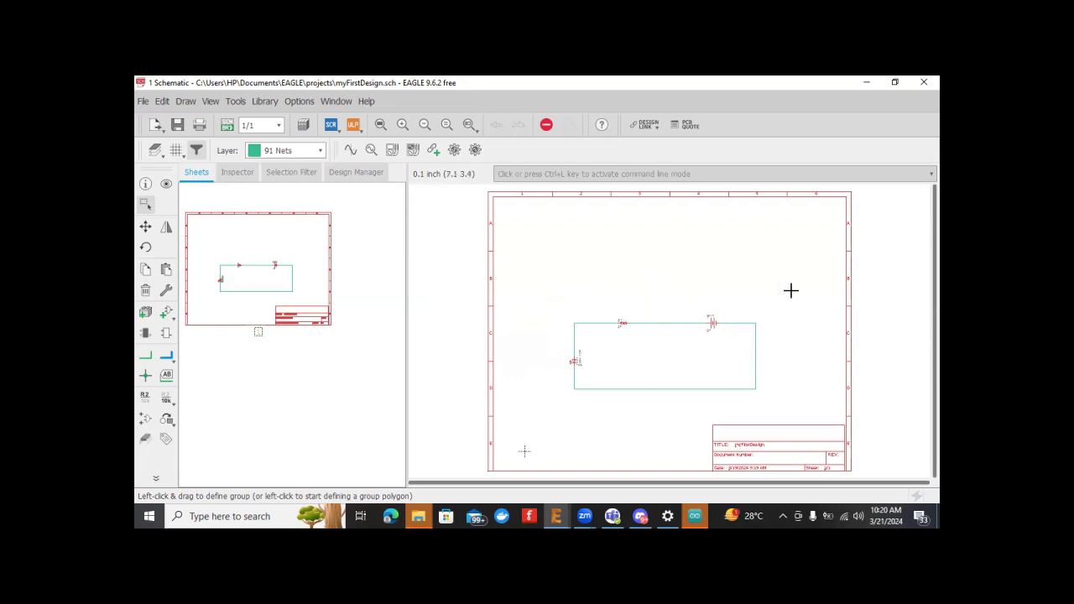
{"action": "left_click", "coordinate": [231, 130]}
{"action": "left_click", "coordinate": [370, 165]}
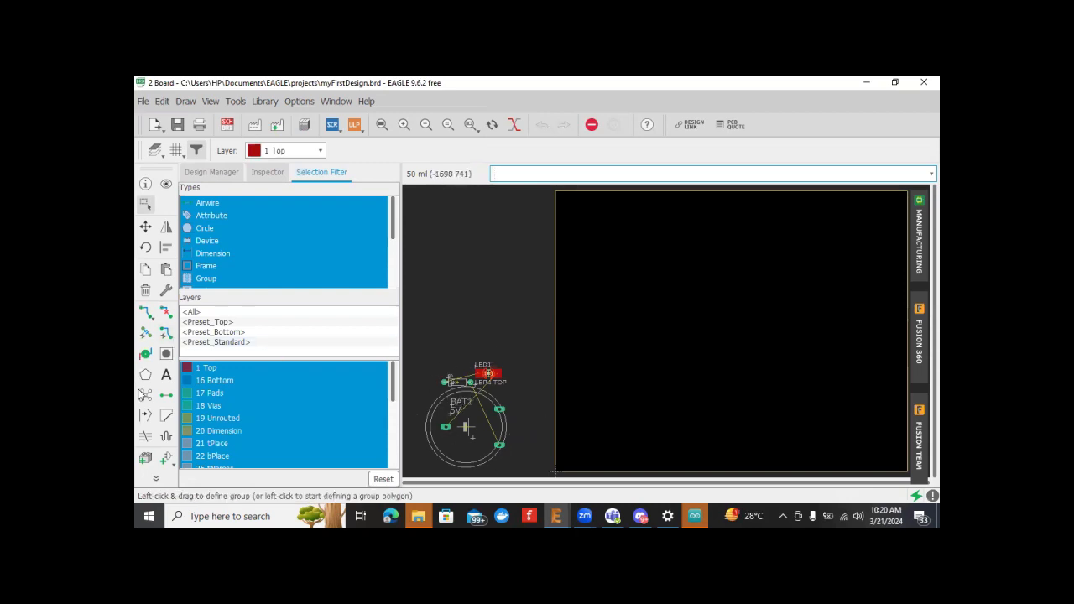
Step: Move the battery BAT1 into the upper area of the board outline, right of its centre
{"action": "left_click", "coordinate": [147, 228]}
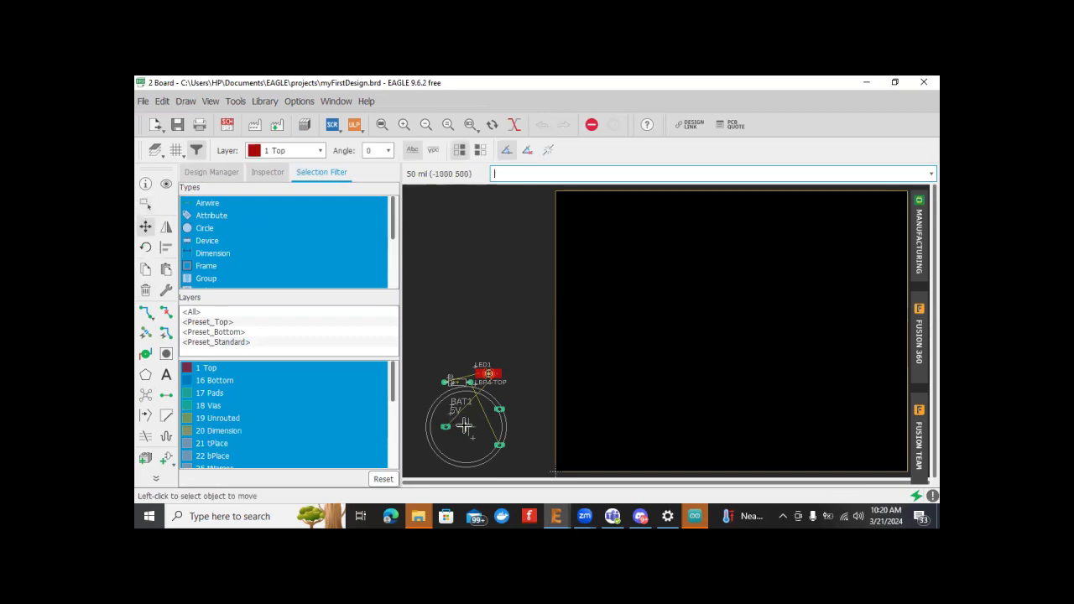
{"action": "left_click", "coordinate": [464, 426]}
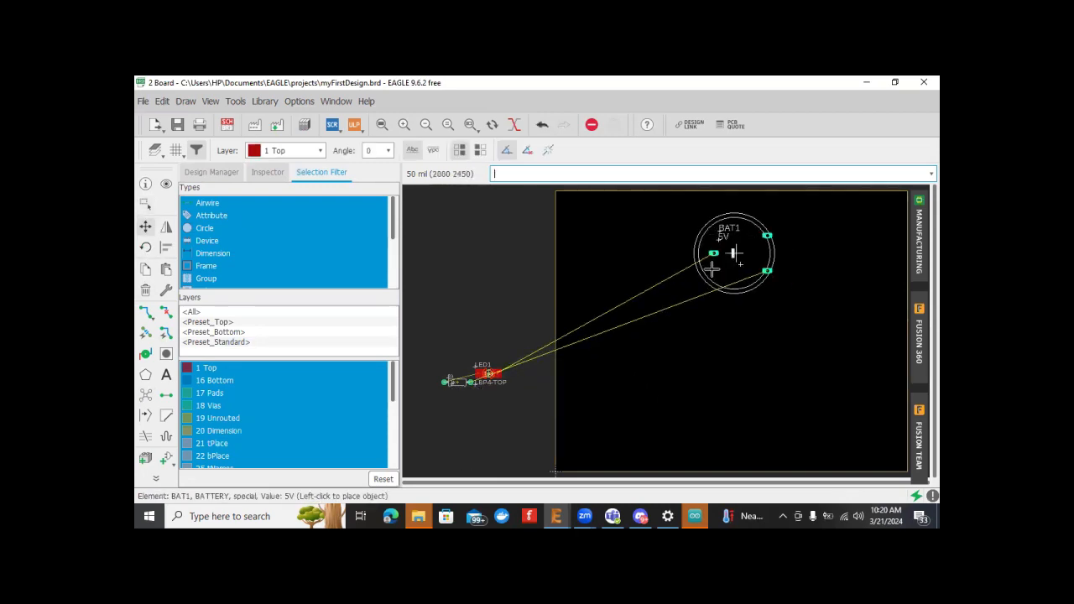
{"action": "left_click", "coordinate": [743, 258]}
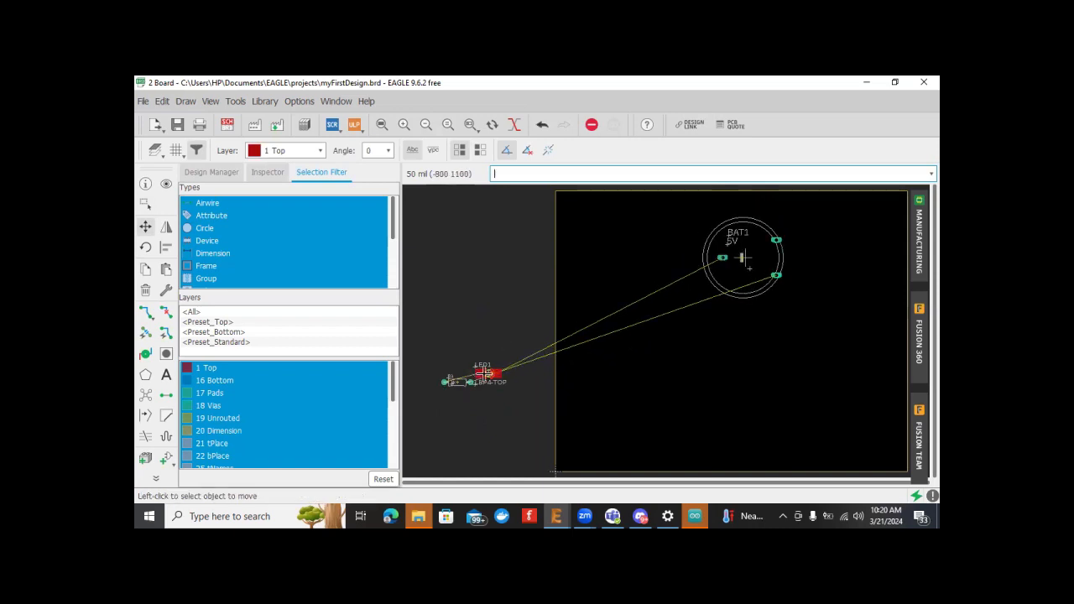
Step: Move LED1 onto the board, to the left of and slightly above the battery BAT1
{"action": "left_click", "coordinate": [488, 375]}
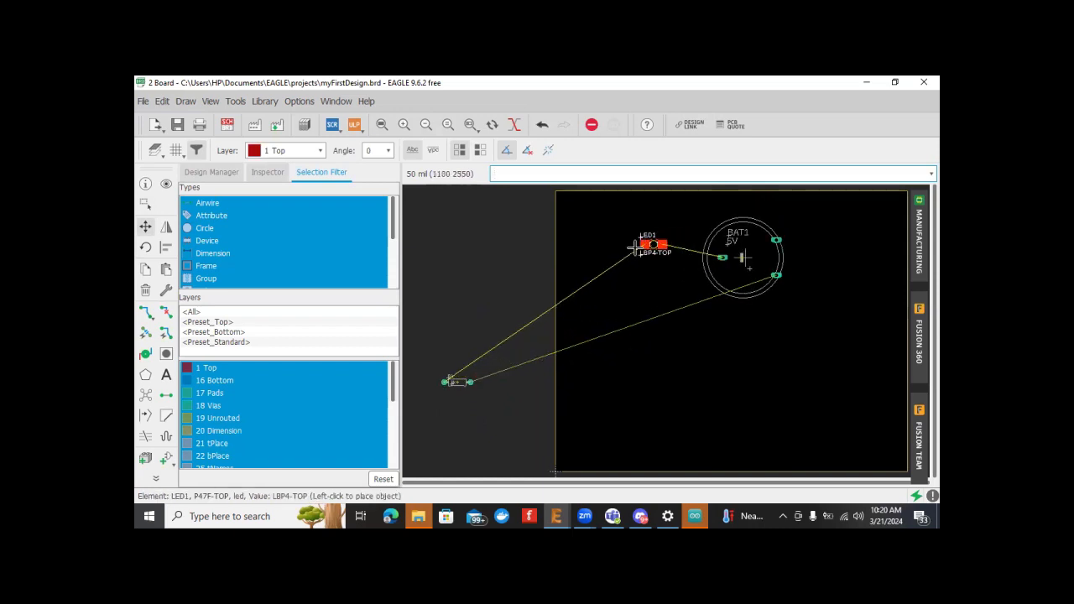
{"action": "left_click", "coordinate": [652, 242]}
{"action": "left_click", "coordinate": [651, 244]}
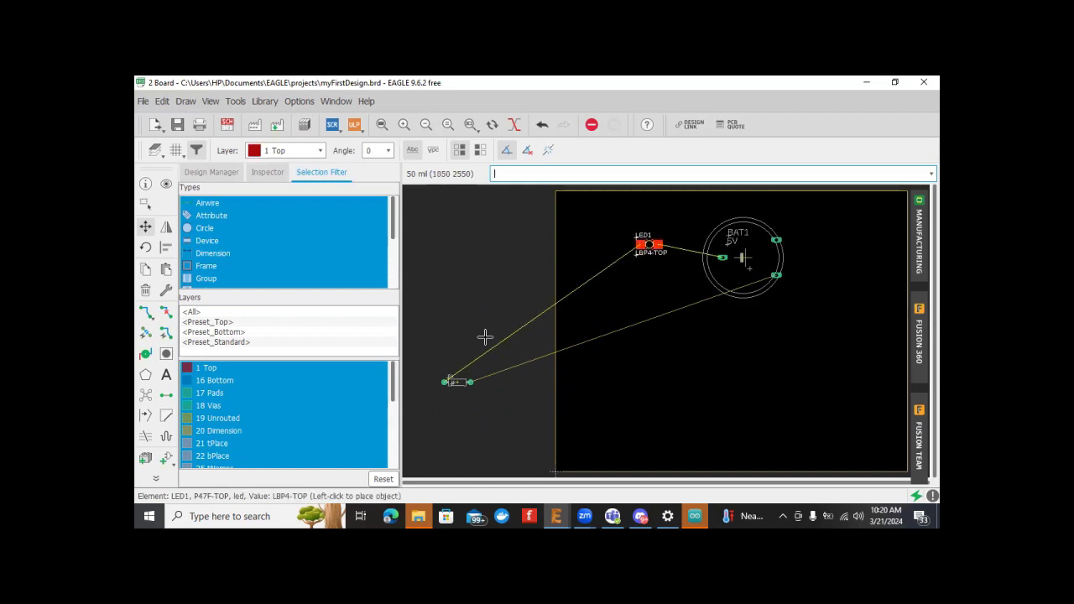
{"action": "left_click", "coordinate": [654, 230]}
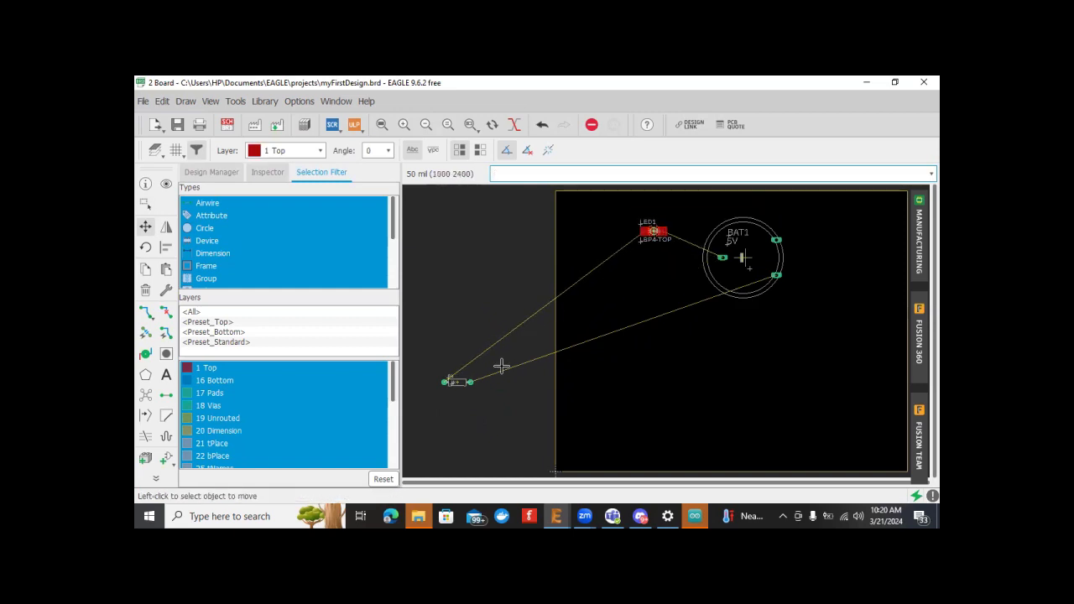
Step: Move resistor R1 onto the board, directly below LED1
{"action": "left_click", "coordinate": [454, 382]}
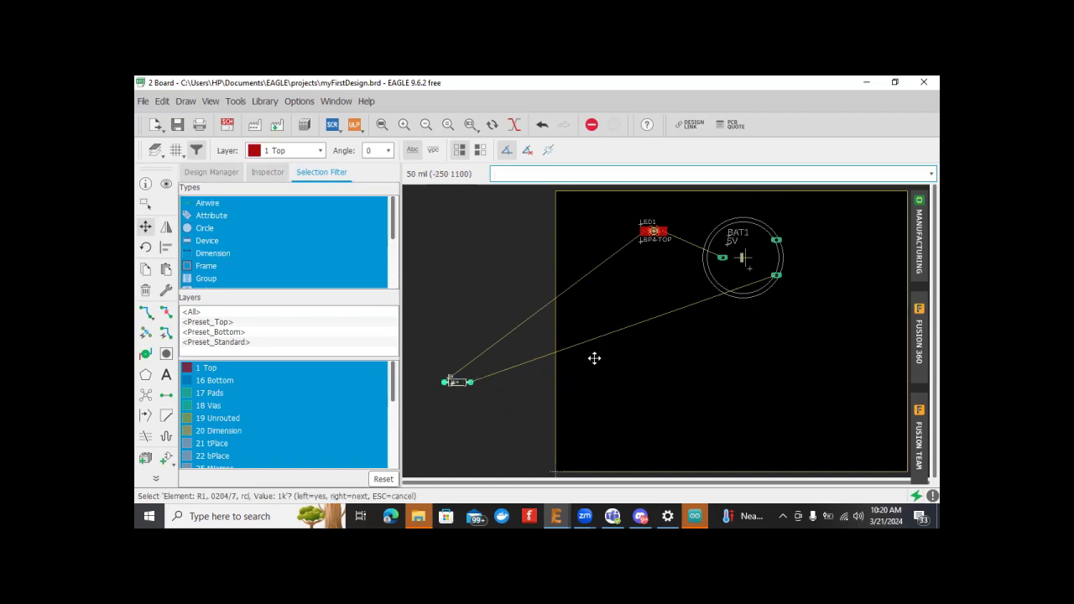
{"action": "left_click", "coordinate": [454, 381]}
{"action": "left_click", "coordinate": [643, 270]}
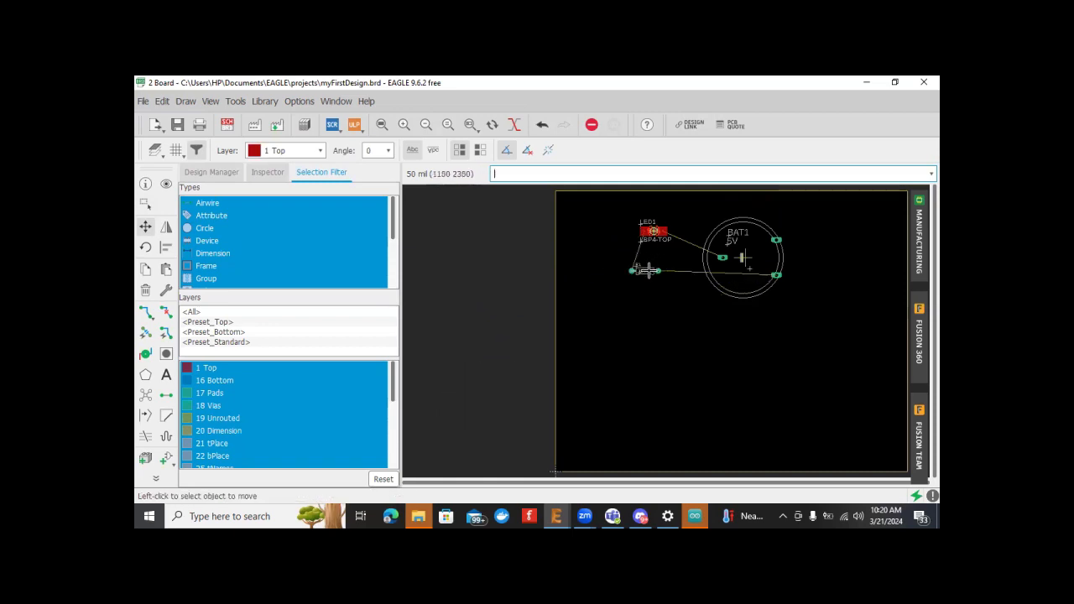
{"action": "left_click", "coordinate": [648, 270]}
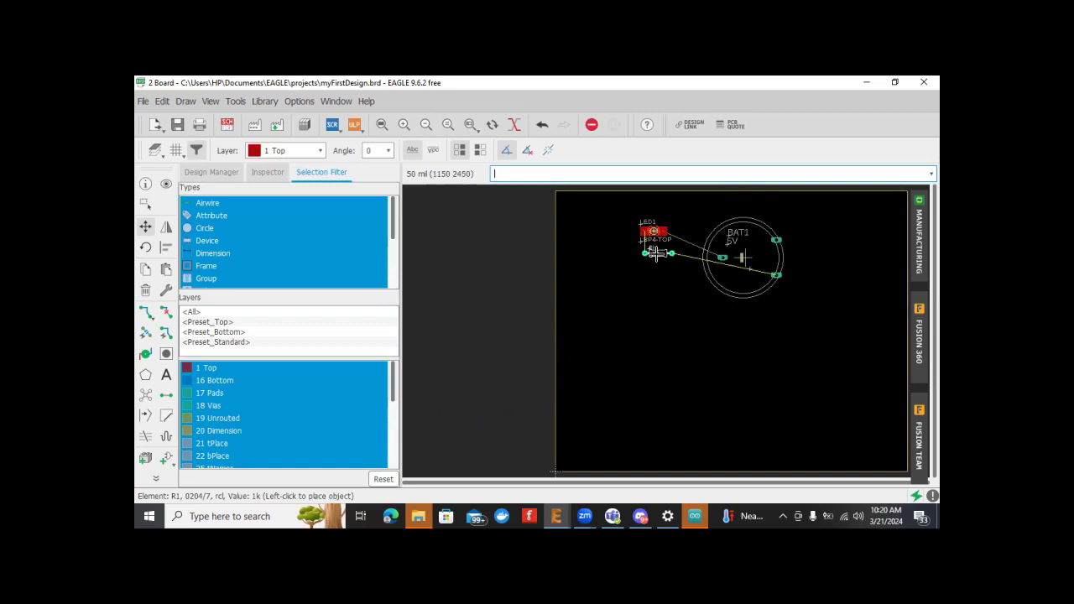
{"action": "left_click", "coordinate": [654, 252]}
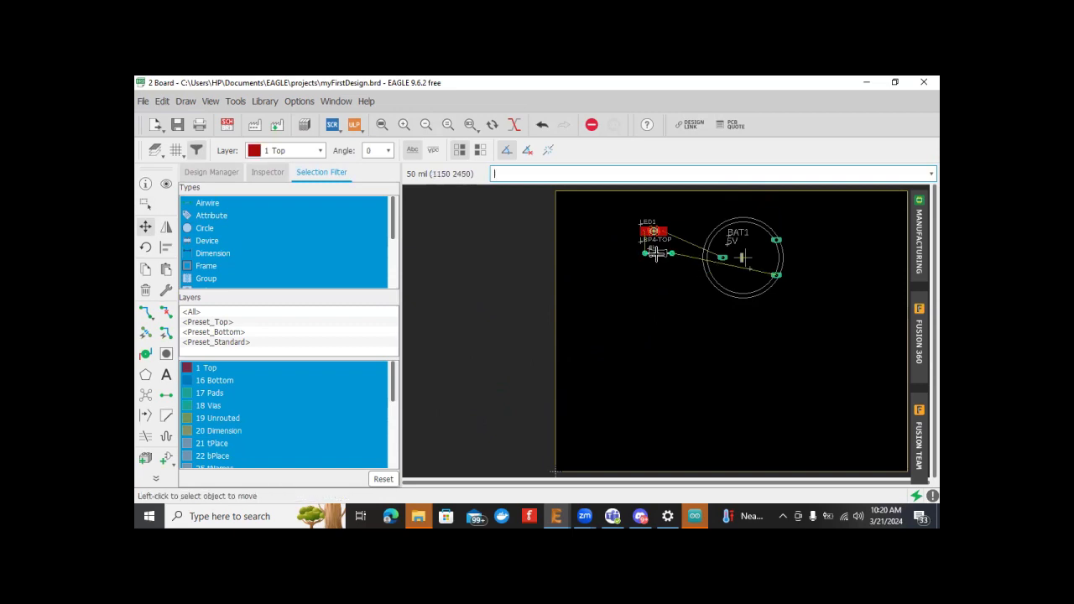
Step: Route a top-layer trace of width 6 from LED1 to the single pad on the battery's left side
{"action": "left_click", "coordinate": [139, 313]}
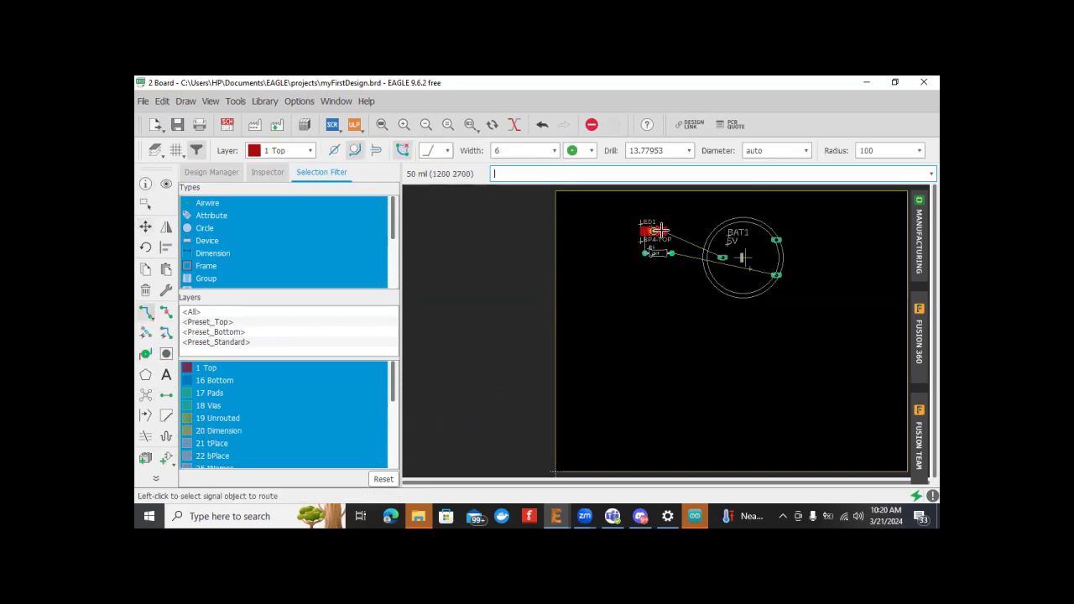
{"action": "left_click", "coordinate": [693, 232]}
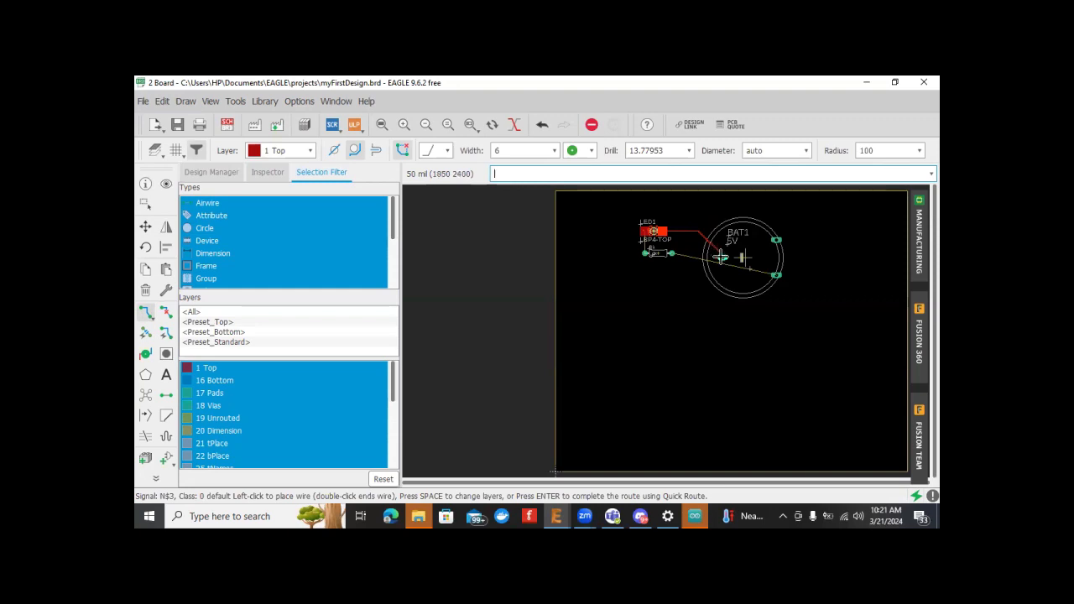
{"action": "left_click", "coordinate": [721, 257]}
{"action": "key", "text": "Escape"}
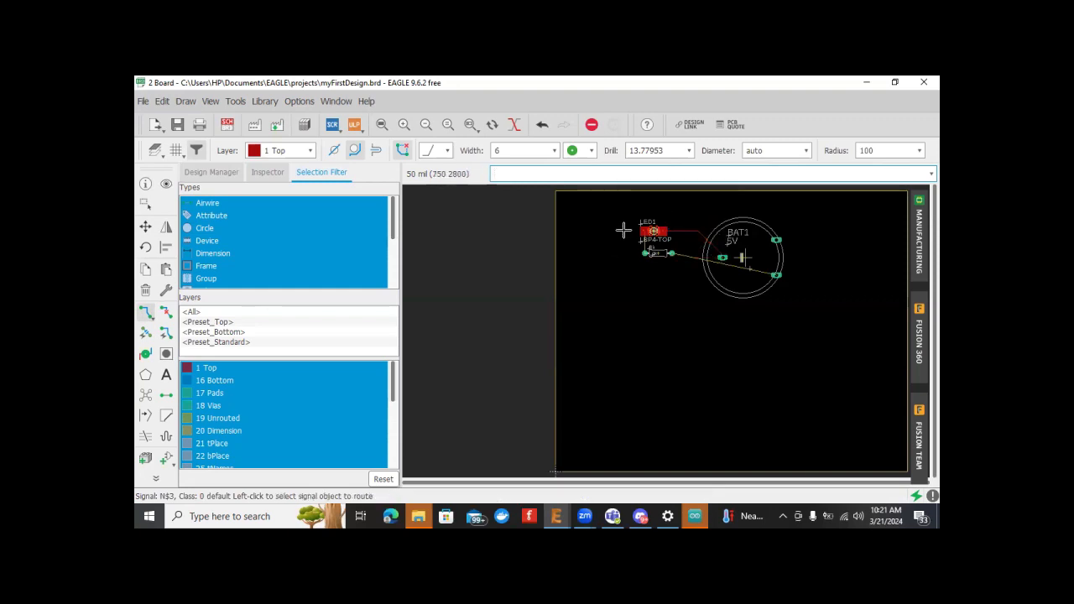
Step: Route the short LED1–R1 connection and a top-layer trace from R1's right pad to the battery's lower-right pad
{"action": "left_click", "coordinate": [646, 248]}
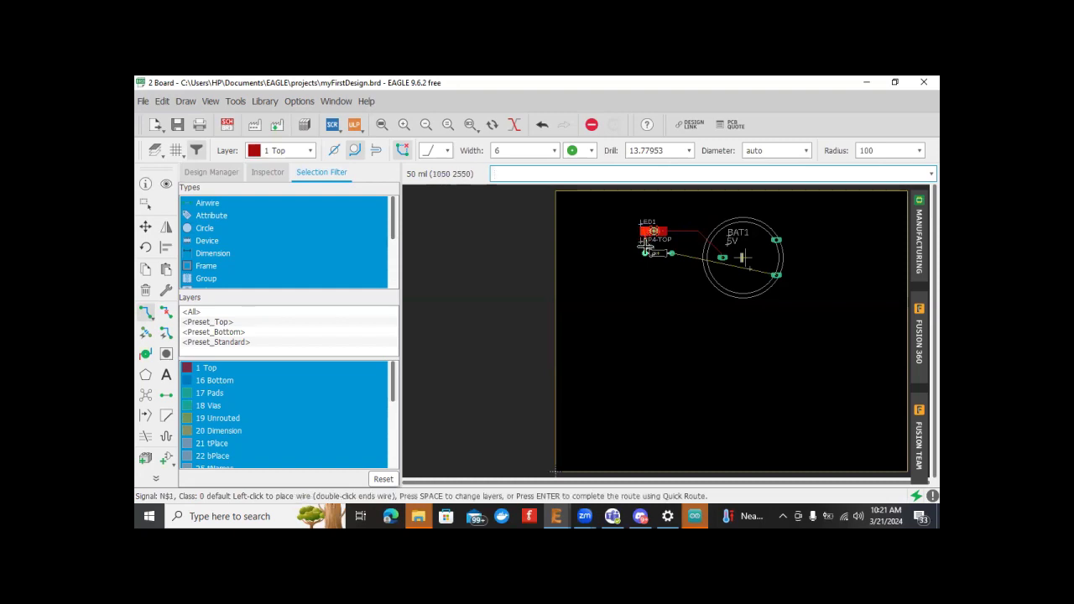
{"action": "key", "text": "Escape"}
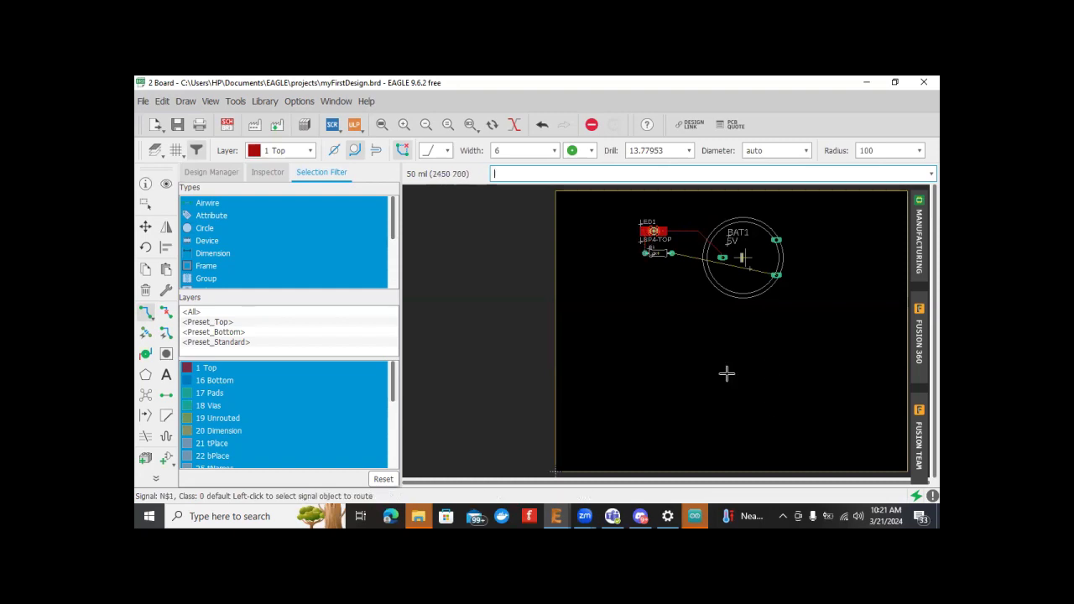
{"action": "left_click", "coordinate": [672, 254]}
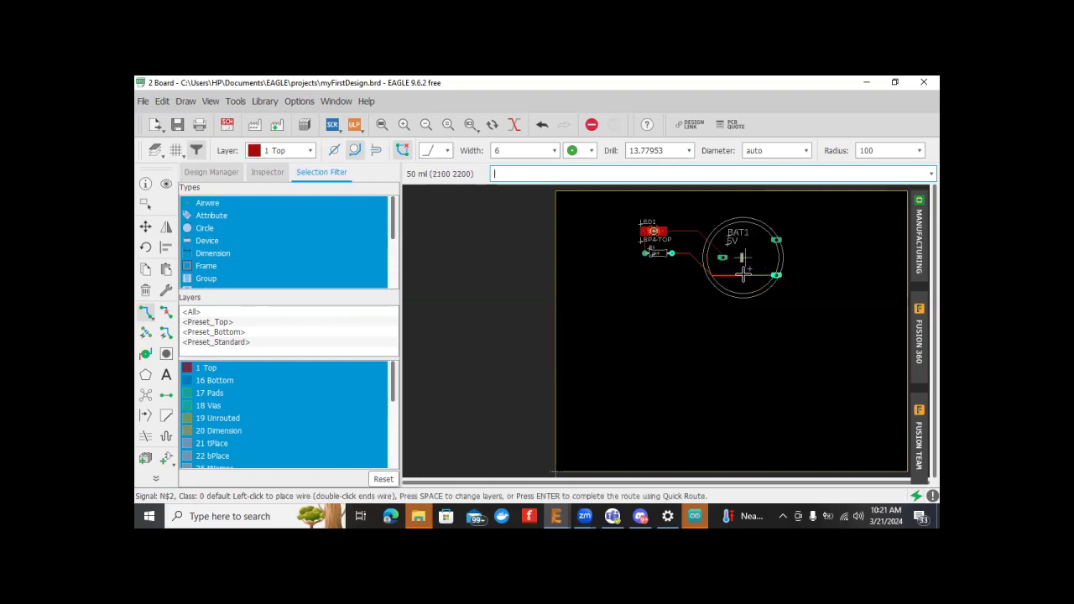
{"action": "left_click", "coordinate": [775, 275]}
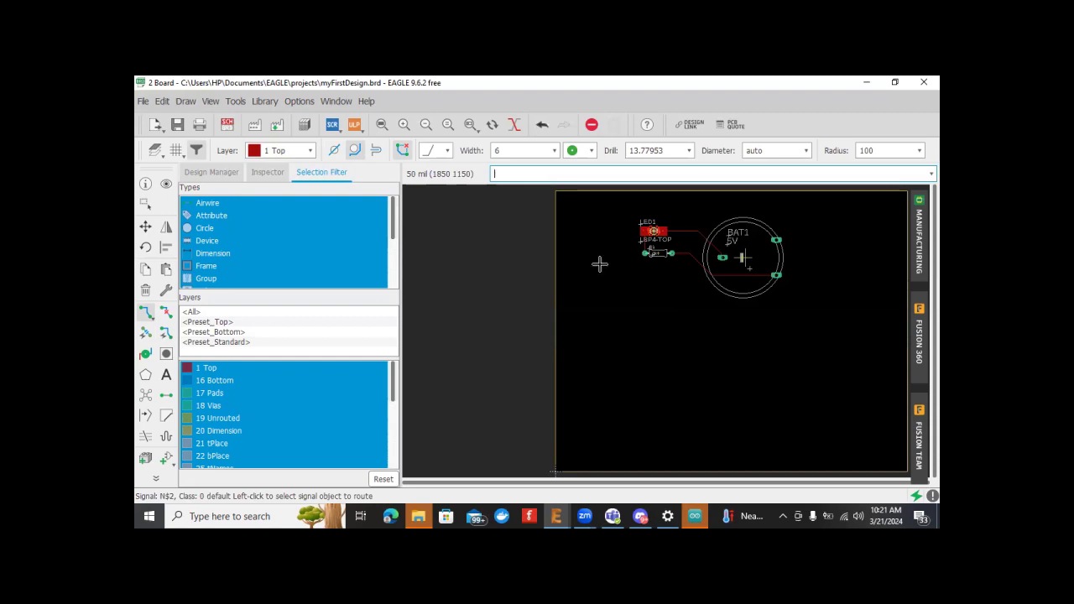
Step: Group LED1 and R1 and move the group just below the battery BAT1
{"action": "left_click", "coordinate": [145, 204]}
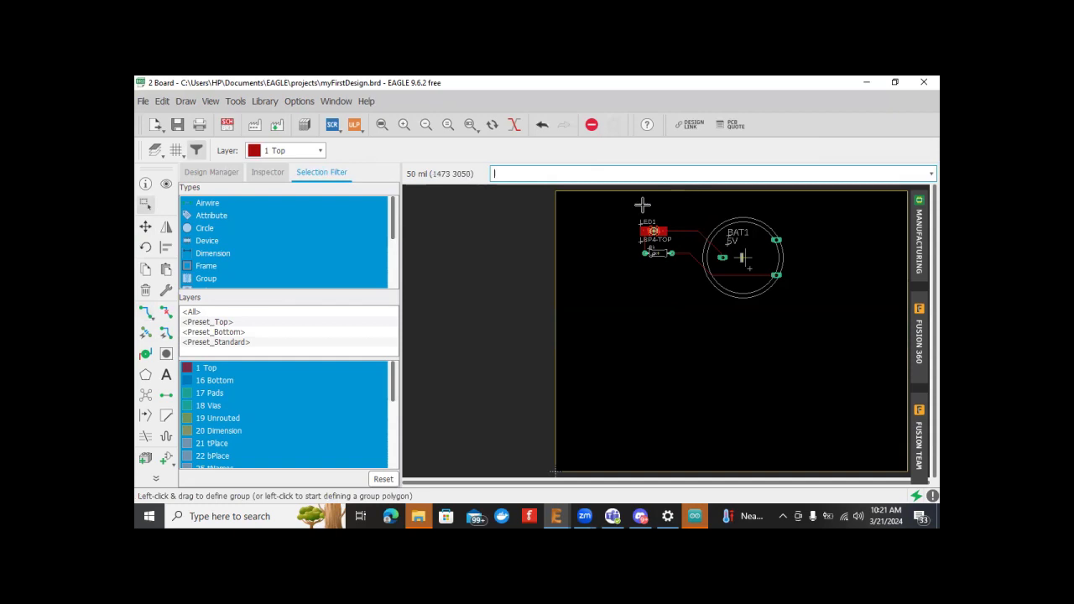
{"action": "left_click_drag", "start_coordinate": [616, 216], "coordinate": [693, 276]}
{"action": "key", "text": "F7"}
{"action": "right_click", "coordinate": [654, 230], "text": "ctrl"}
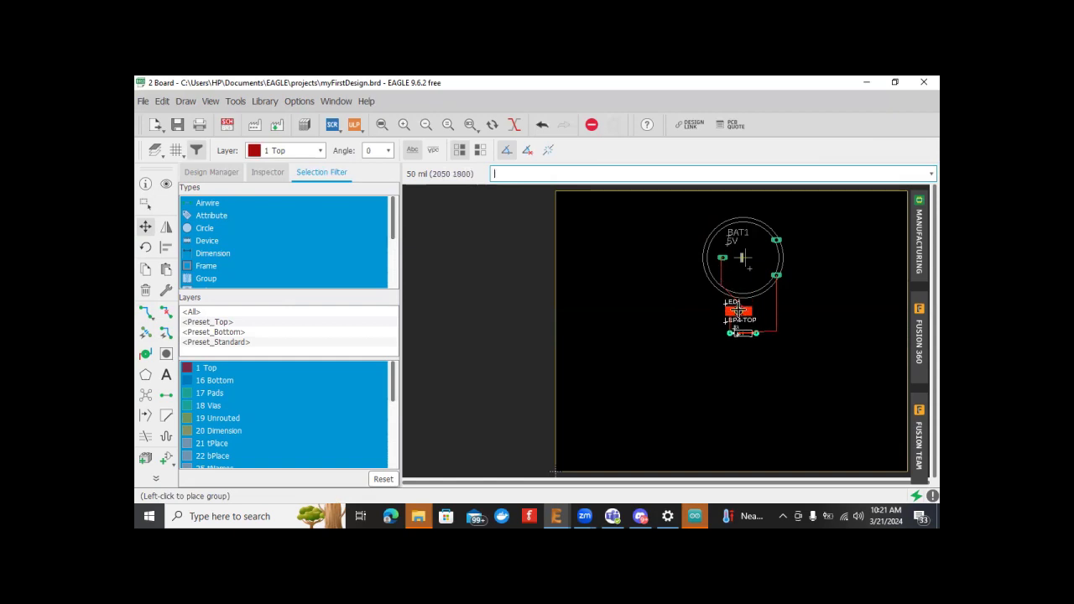
{"action": "left_click", "coordinate": [737, 306]}
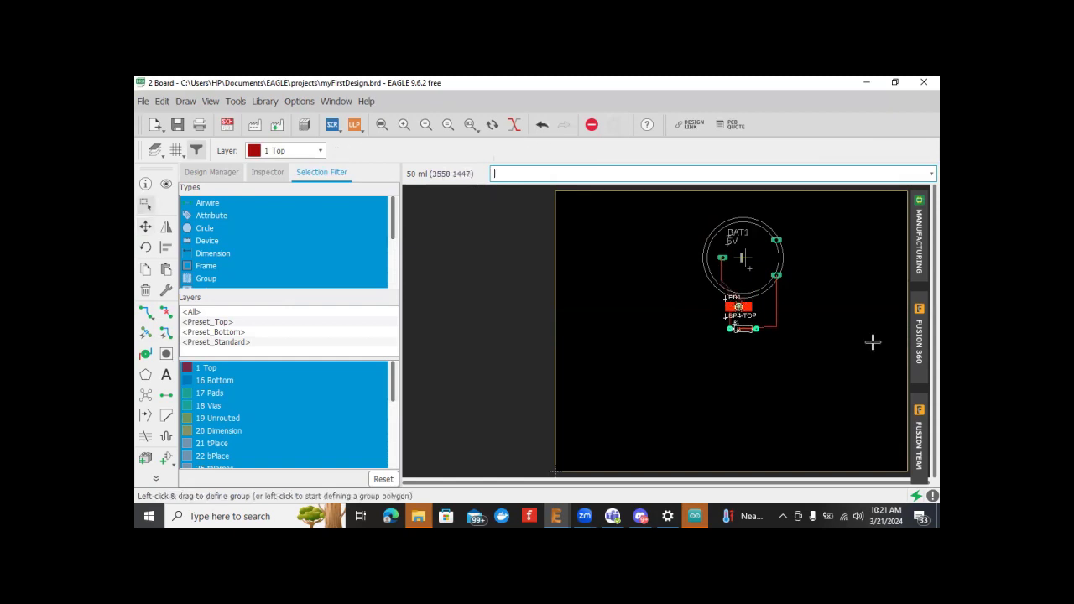
{"action": "left_click", "coordinate": [725, 274]}
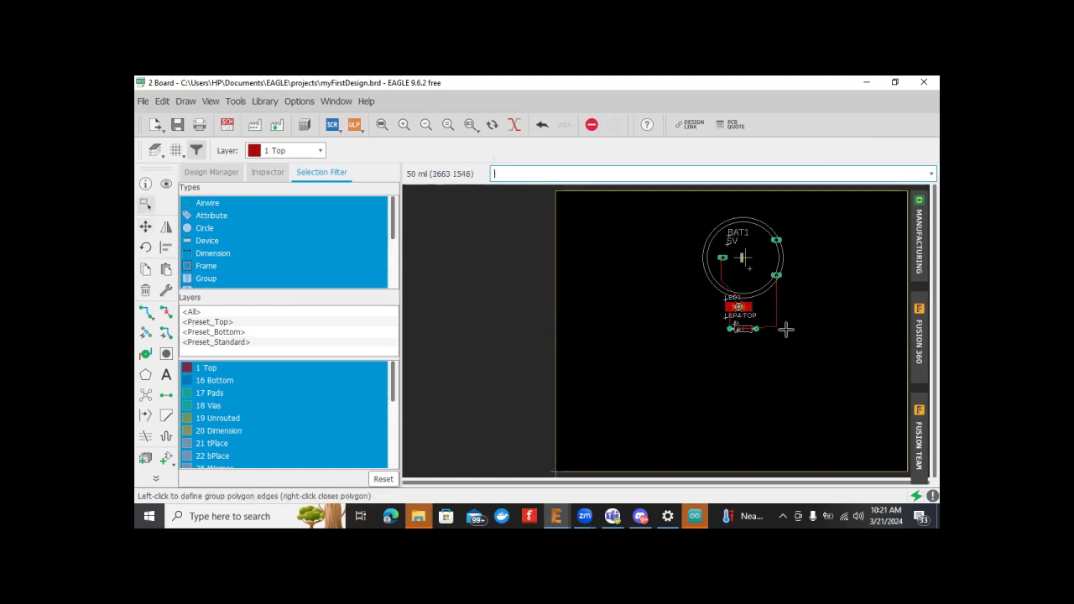
Step: Move the trace bend between R1 and the battery level with R1's right pad, and save the board
{"action": "left_click", "coordinate": [145, 227]}
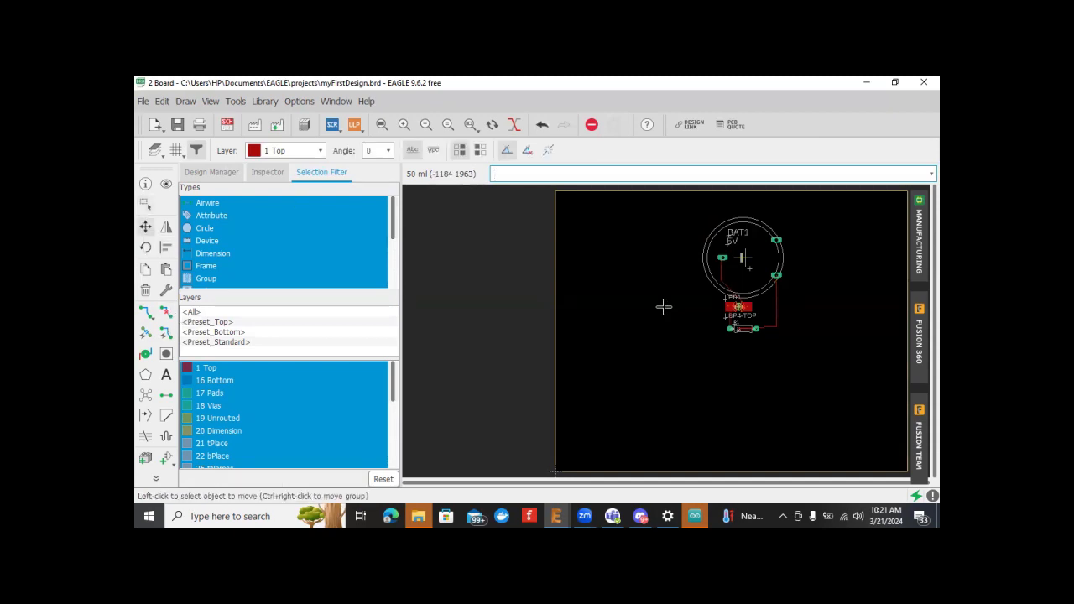
{"action": "left_click", "coordinate": [777, 326]}
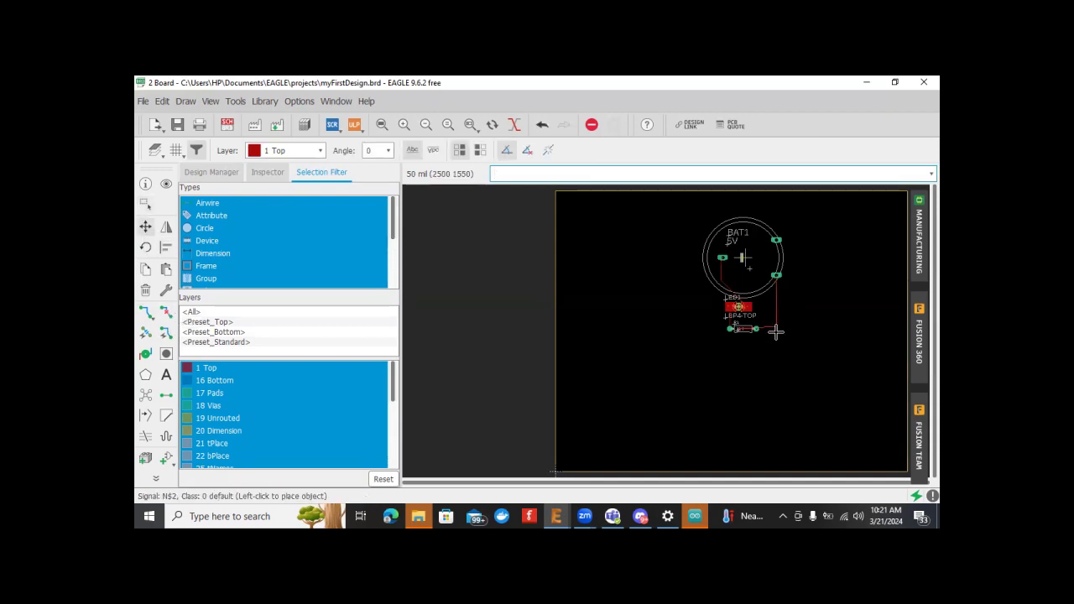
{"action": "left_click", "coordinate": [772, 328]}
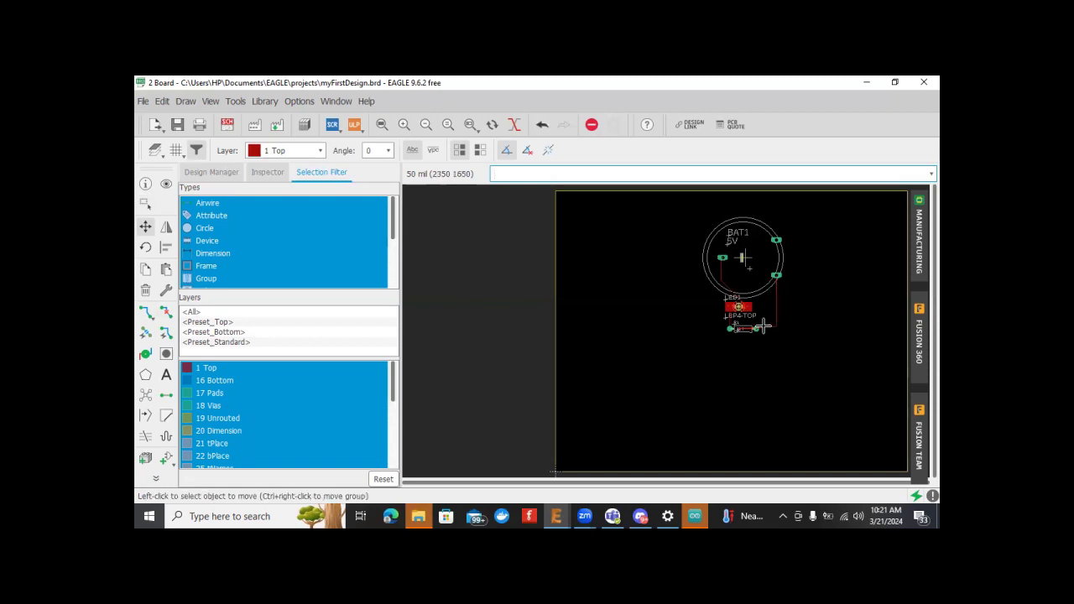
{"action": "left_click", "coordinate": [773, 328]}
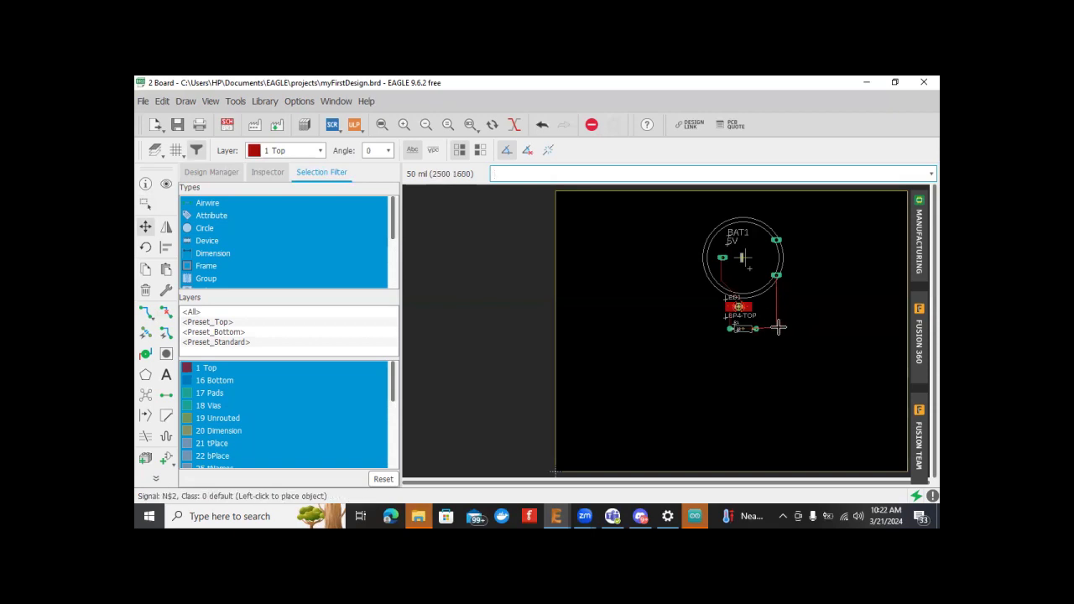
{"action": "left_click", "coordinate": [767, 330]}
{"action": "left_click", "coordinate": [768, 329]}
{"action": "left_click", "coordinate": [768, 329]}
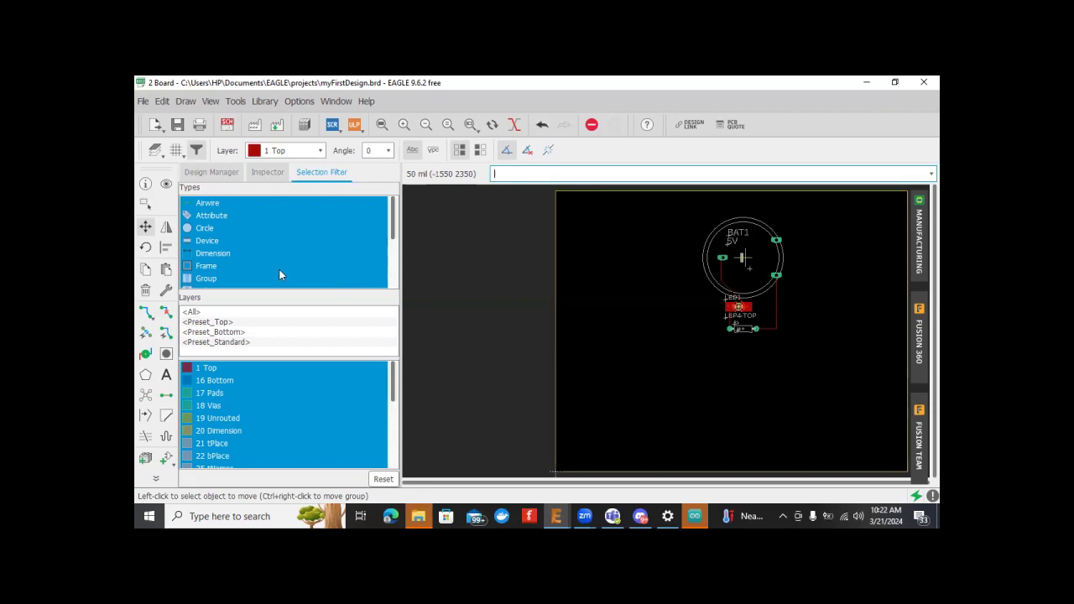
{"action": "key", "text": "ctrl+s"}
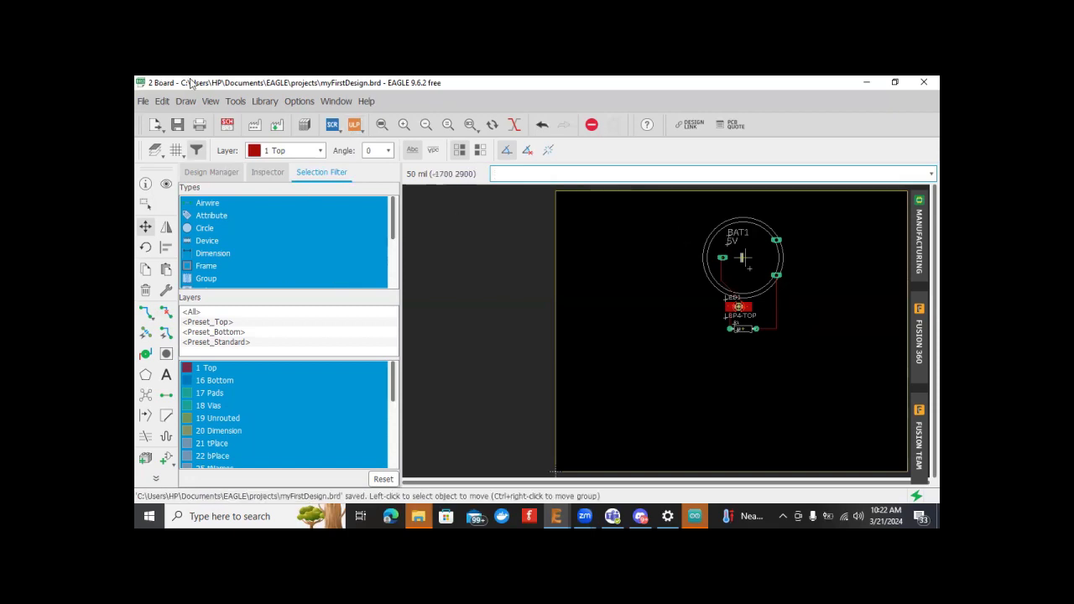
Step: Move the board window aside to view the schematic behind it, maximize it again and save the board
{"action": "left_click_drag", "start_coordinate": [178, 85], "coordinate": [359, 198]}
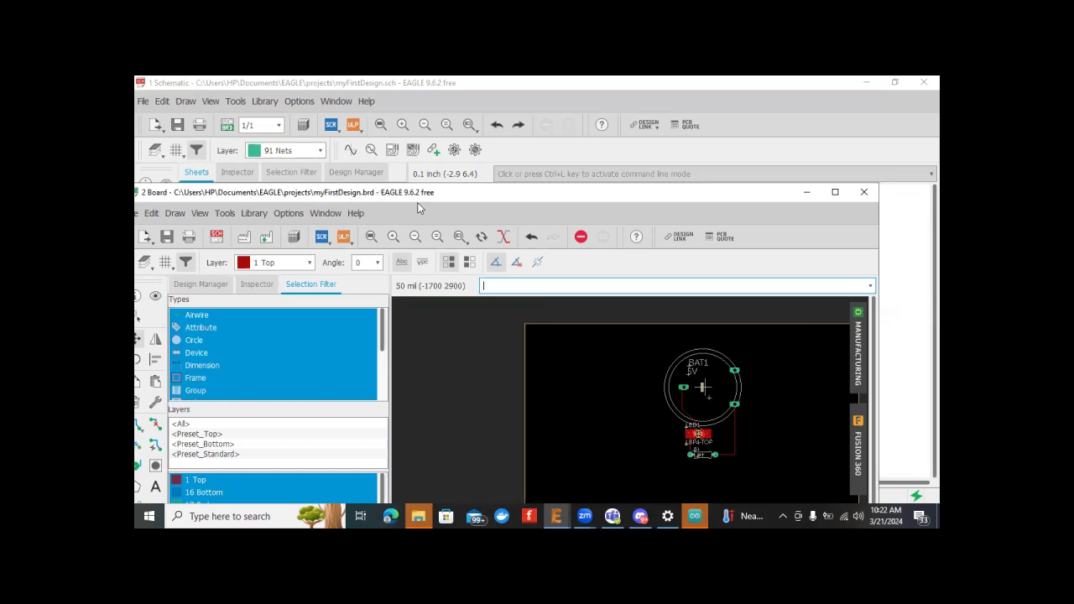
{"action": "double_click", "coordinate": [394, 197]}
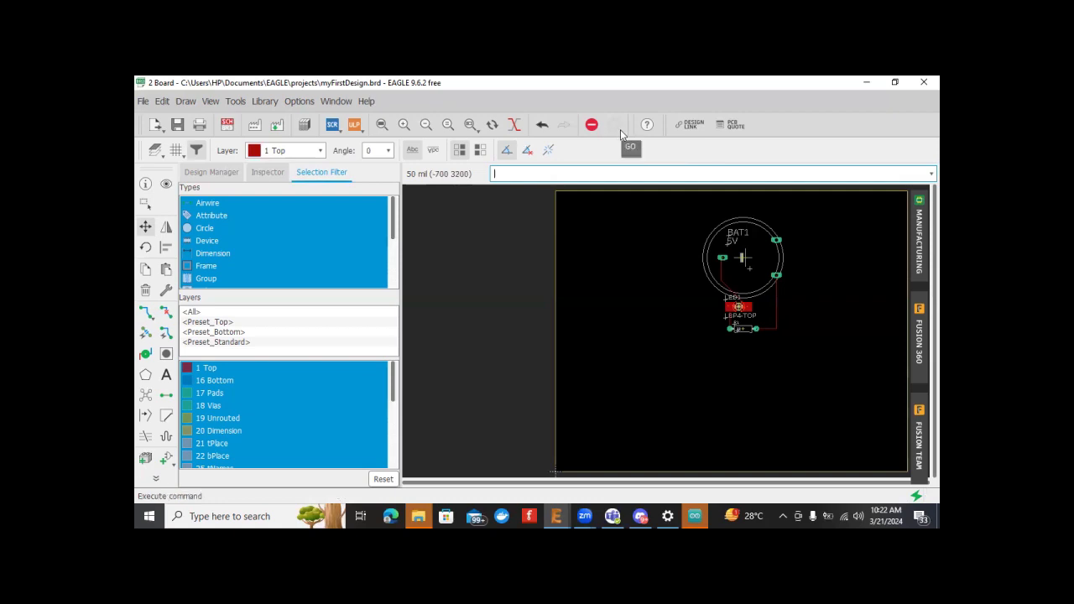
{"action": "key", "text": "ctrl+s"}
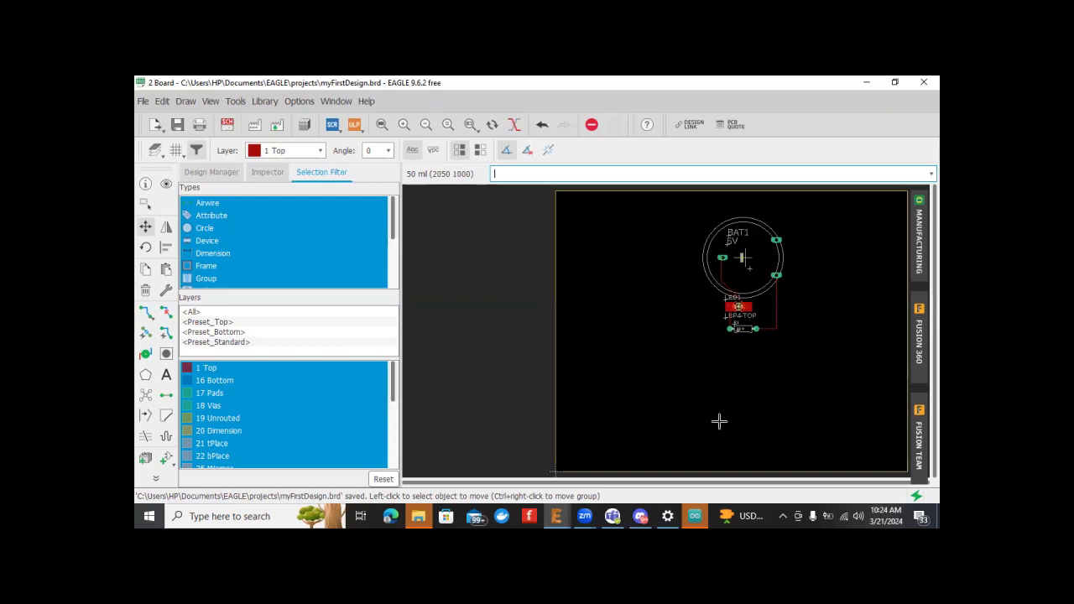
Step: Switch to Arduino IDE, dismiss the software and board update notices, and view the WiFiConnectivity.h code
{"action": "left_click", "coordinate": [701, 516]}
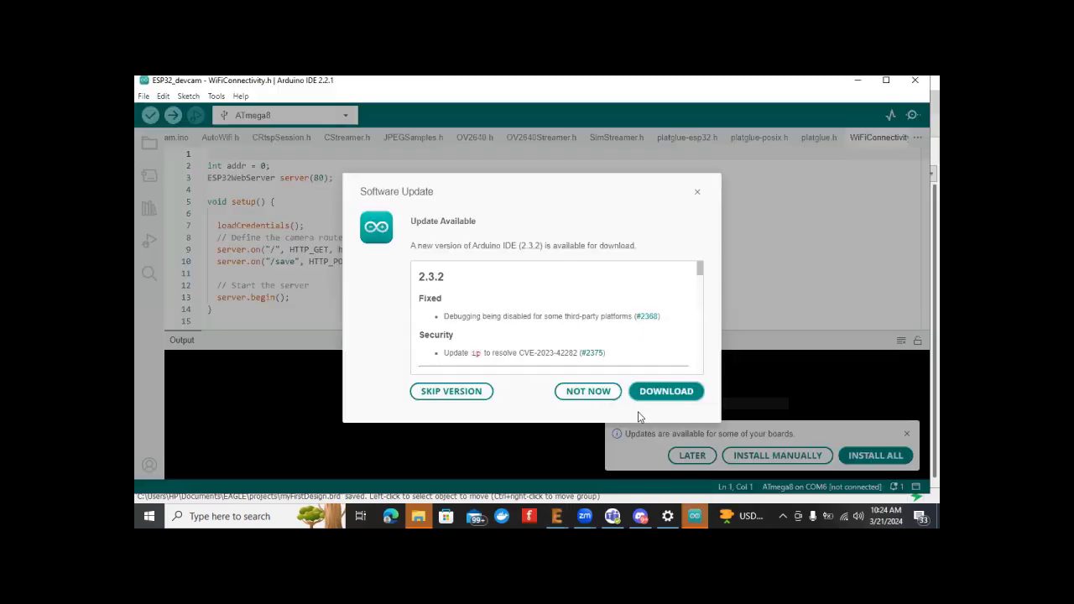
{"action": "left_click", "coordinate": [696, 192]}
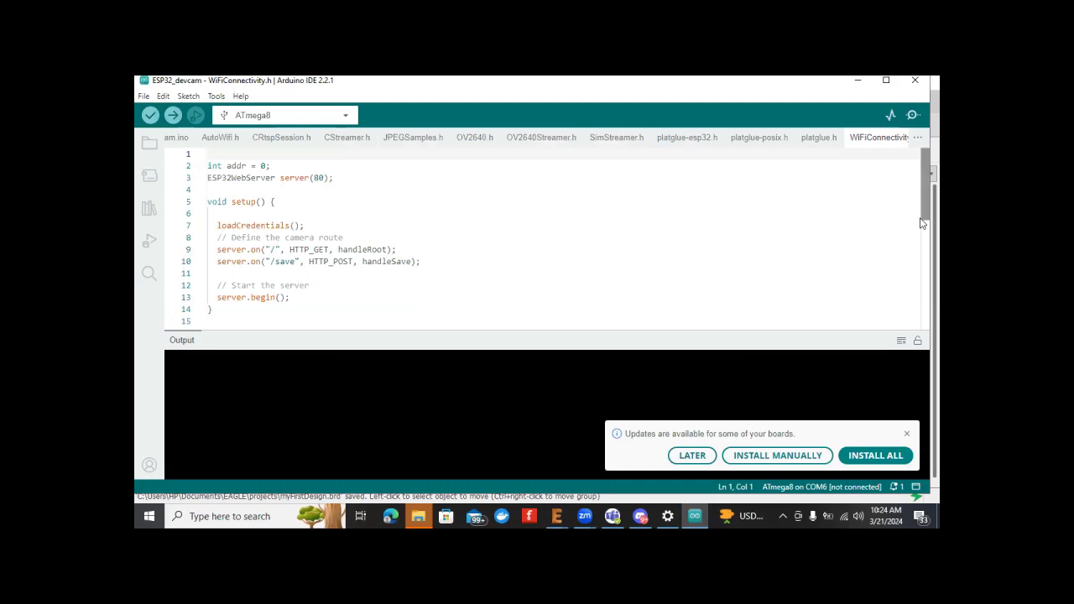
{"action": "scroll", "coordinate": [923, 227], "scroll_direction": "down", "scroll_amount": 3}
{"action": "scroll", "coordinate": [922, 168], "scroll_direction": "up", "scroll_amount": 3}
{"action": "left_click", "coordinate": [905, 433]}
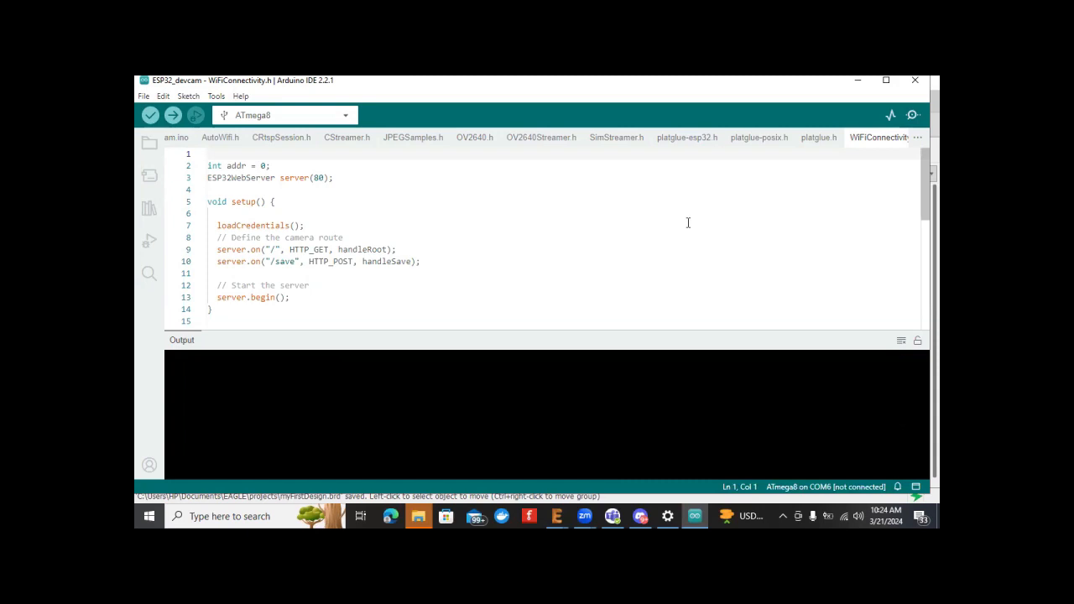
{"action": "mouse_move", "coordinate": [920, 193]}
{"action": "left_mouse_down"}
{"action": "mouse_move", "coordinate": [920, 224]}
{"action": "mouse_move", "coordinate": [920, 170]}
{"action": "mouse_move", "coordinate": [920, 178]}
{"action": "left_mouse_up"}
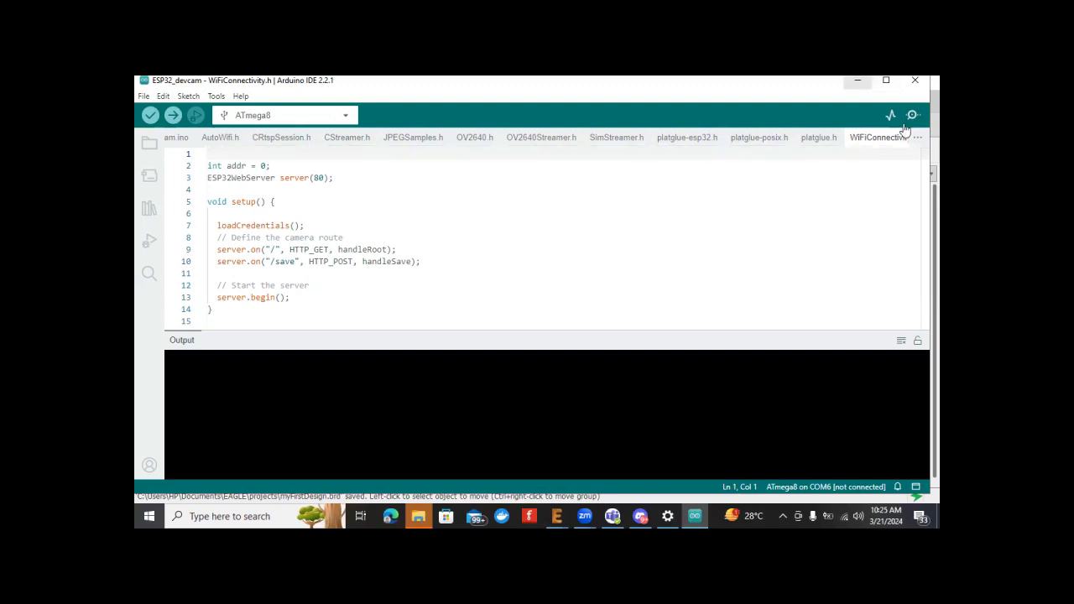
Step: Minimize Arduino IDE and the EAGLE board window to return to the myFirstDesign.sch schematic
{"action": "left_click", "coordinate": [858, 80]}
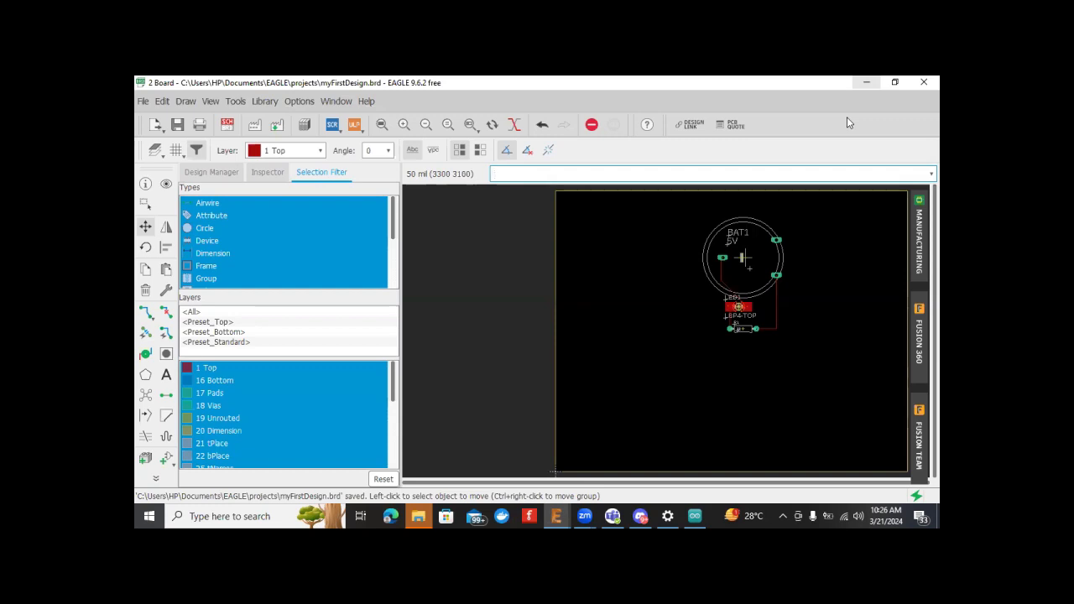
{"action": "left_click", "coordinate": [866, 82]}
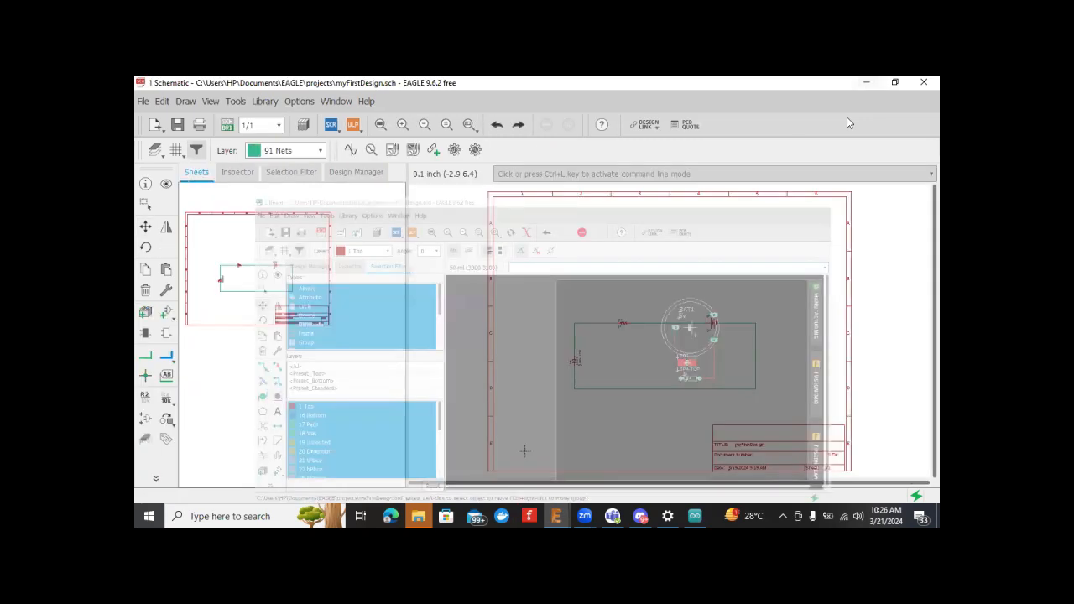